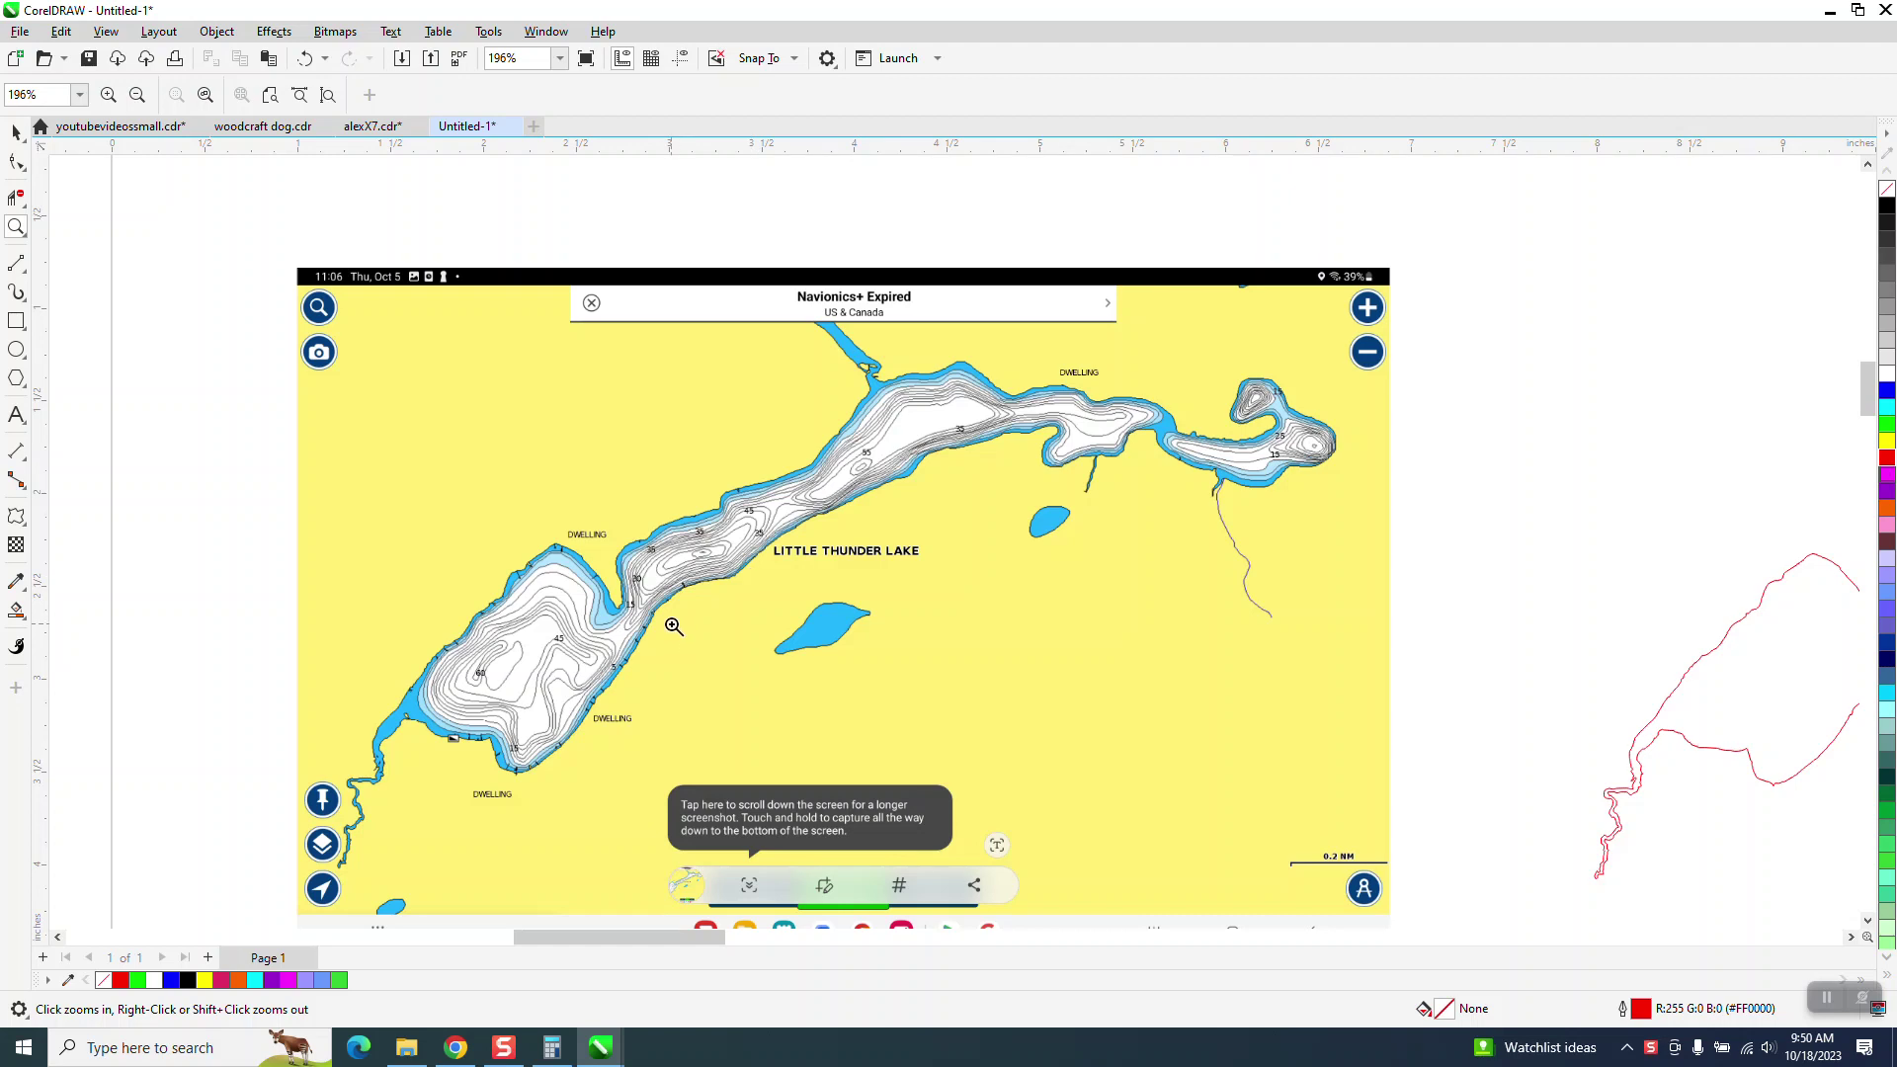
# Move the red lake outline and the cyan-filled lake together up above the page's upper edge
pyautogui.scroll(-4, 640, 523)
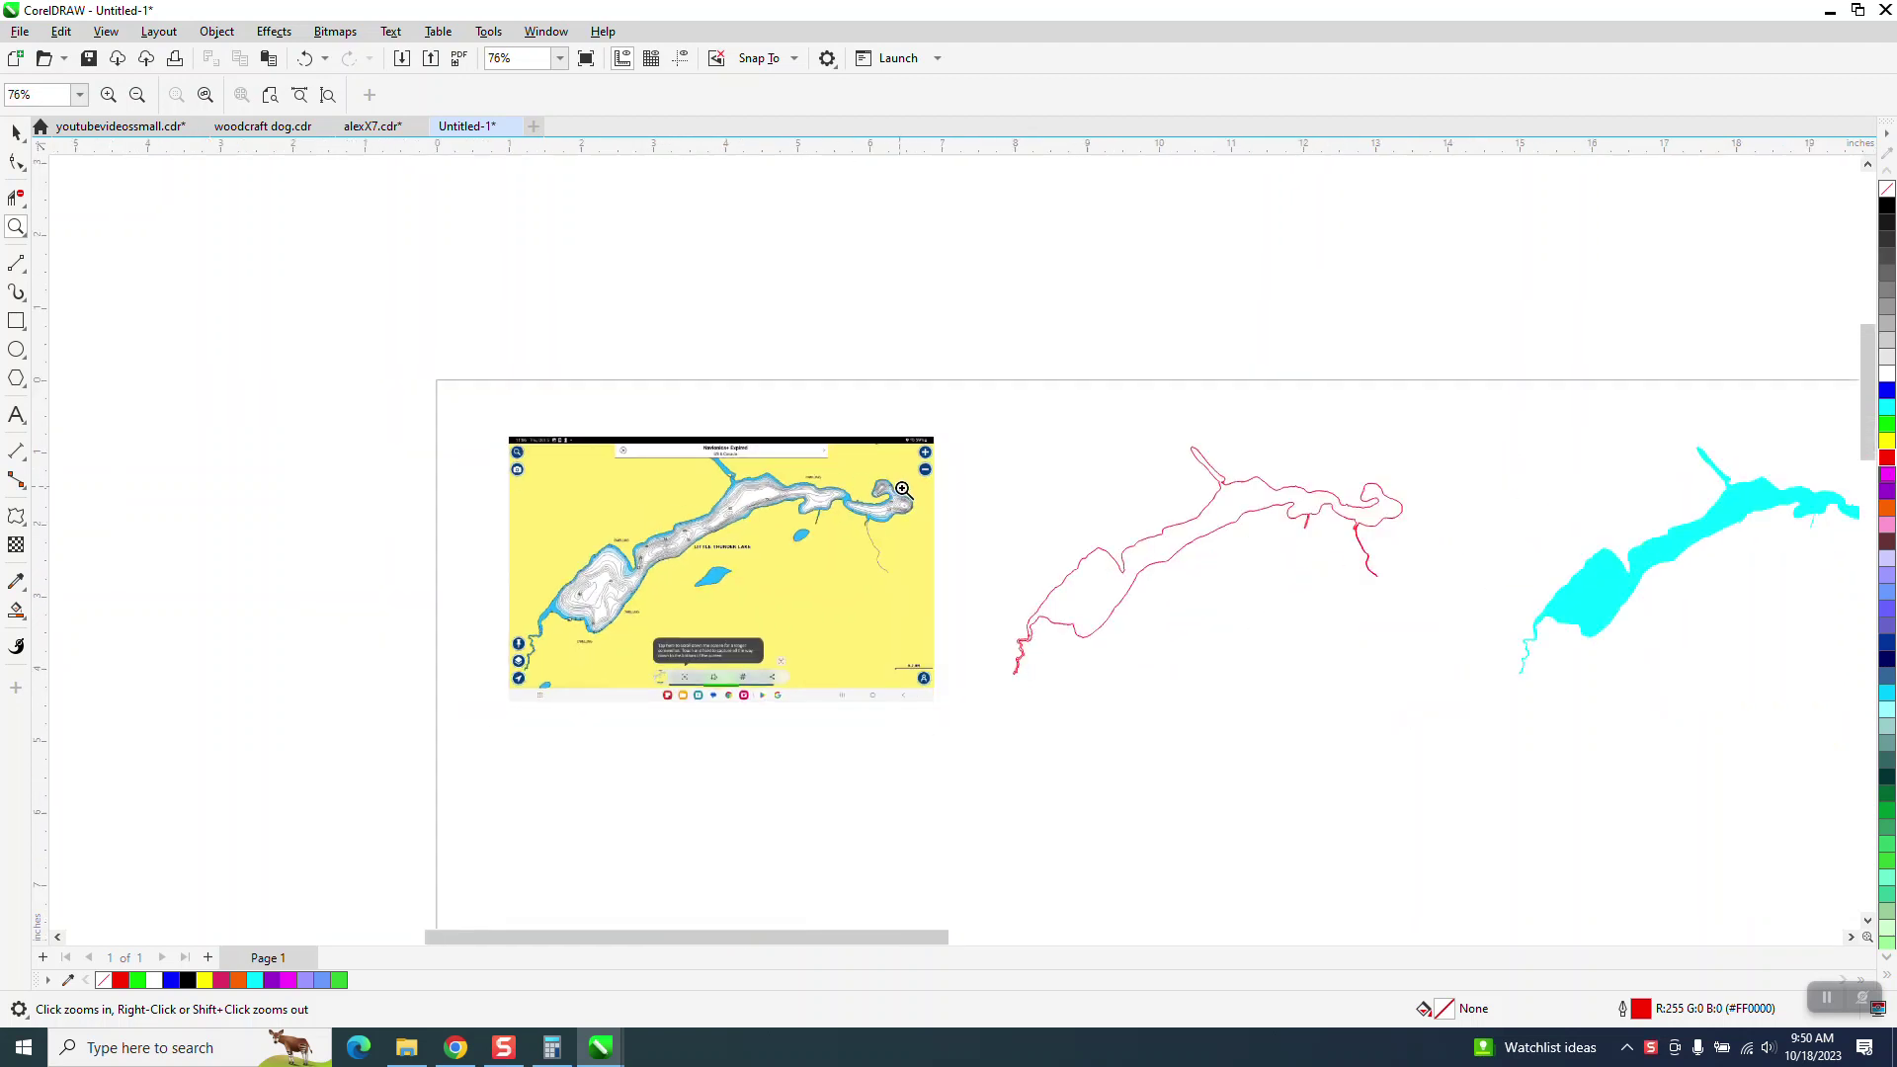
pyautogui.moveTo(966, 410); pyautogui.dragTo(1748, 688)
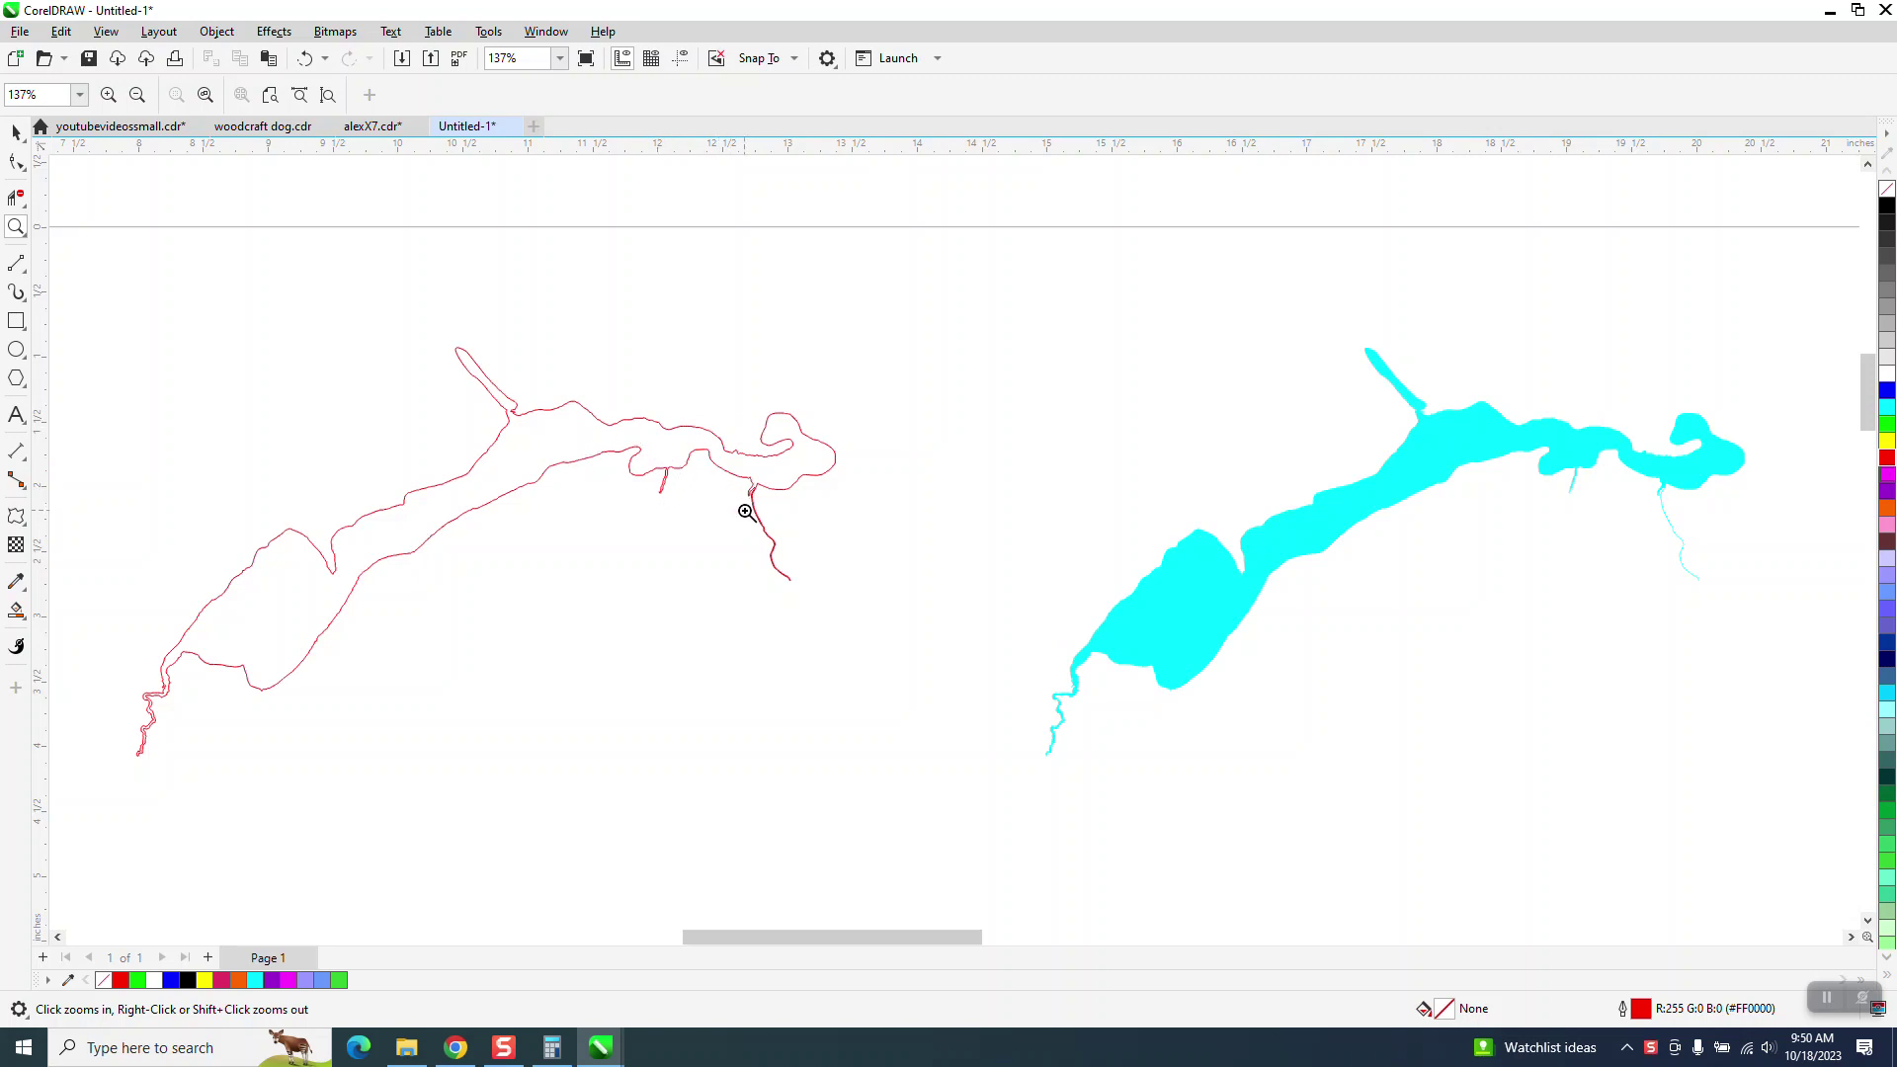
pyautogui.moveTo(741, 469); pyautogui.dragTo(848, 552)
pyautogui.scroll(-3, 570, 442)
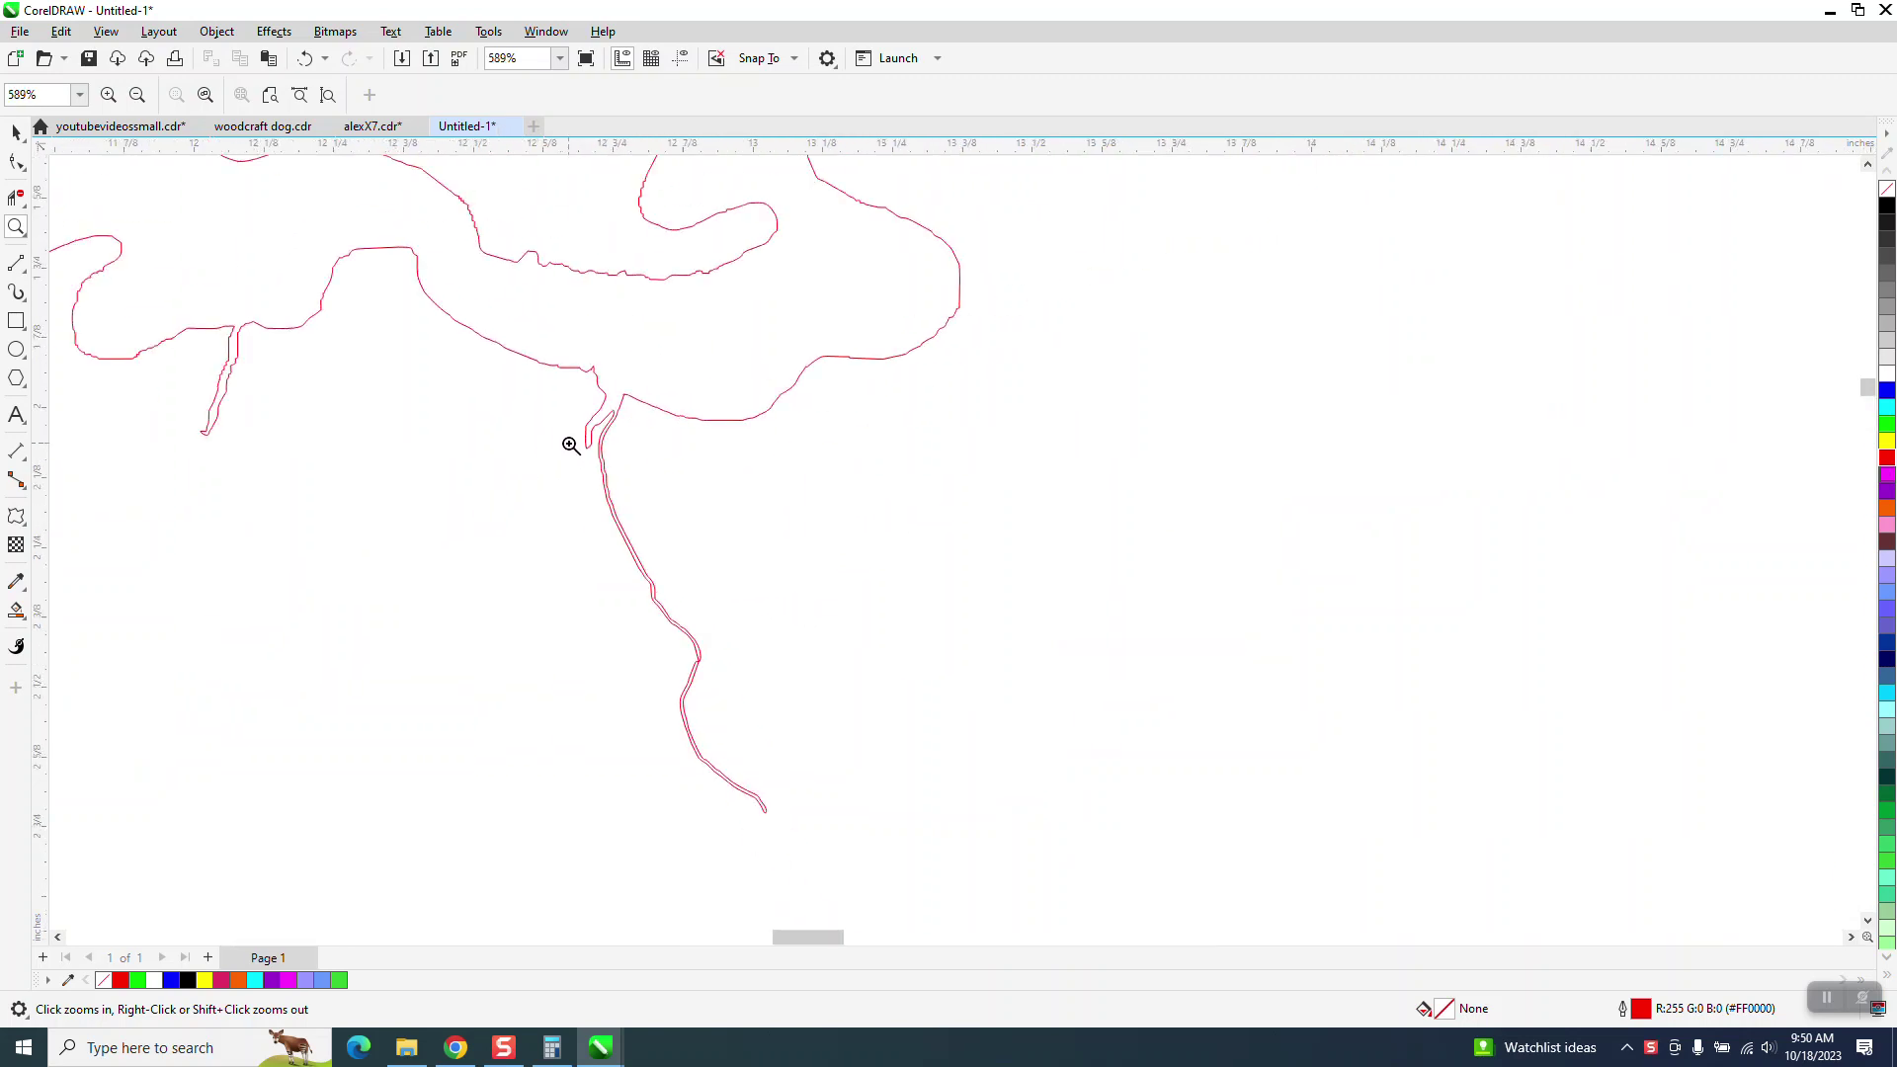
pyautogui.scroll(-2, 1127, 539)
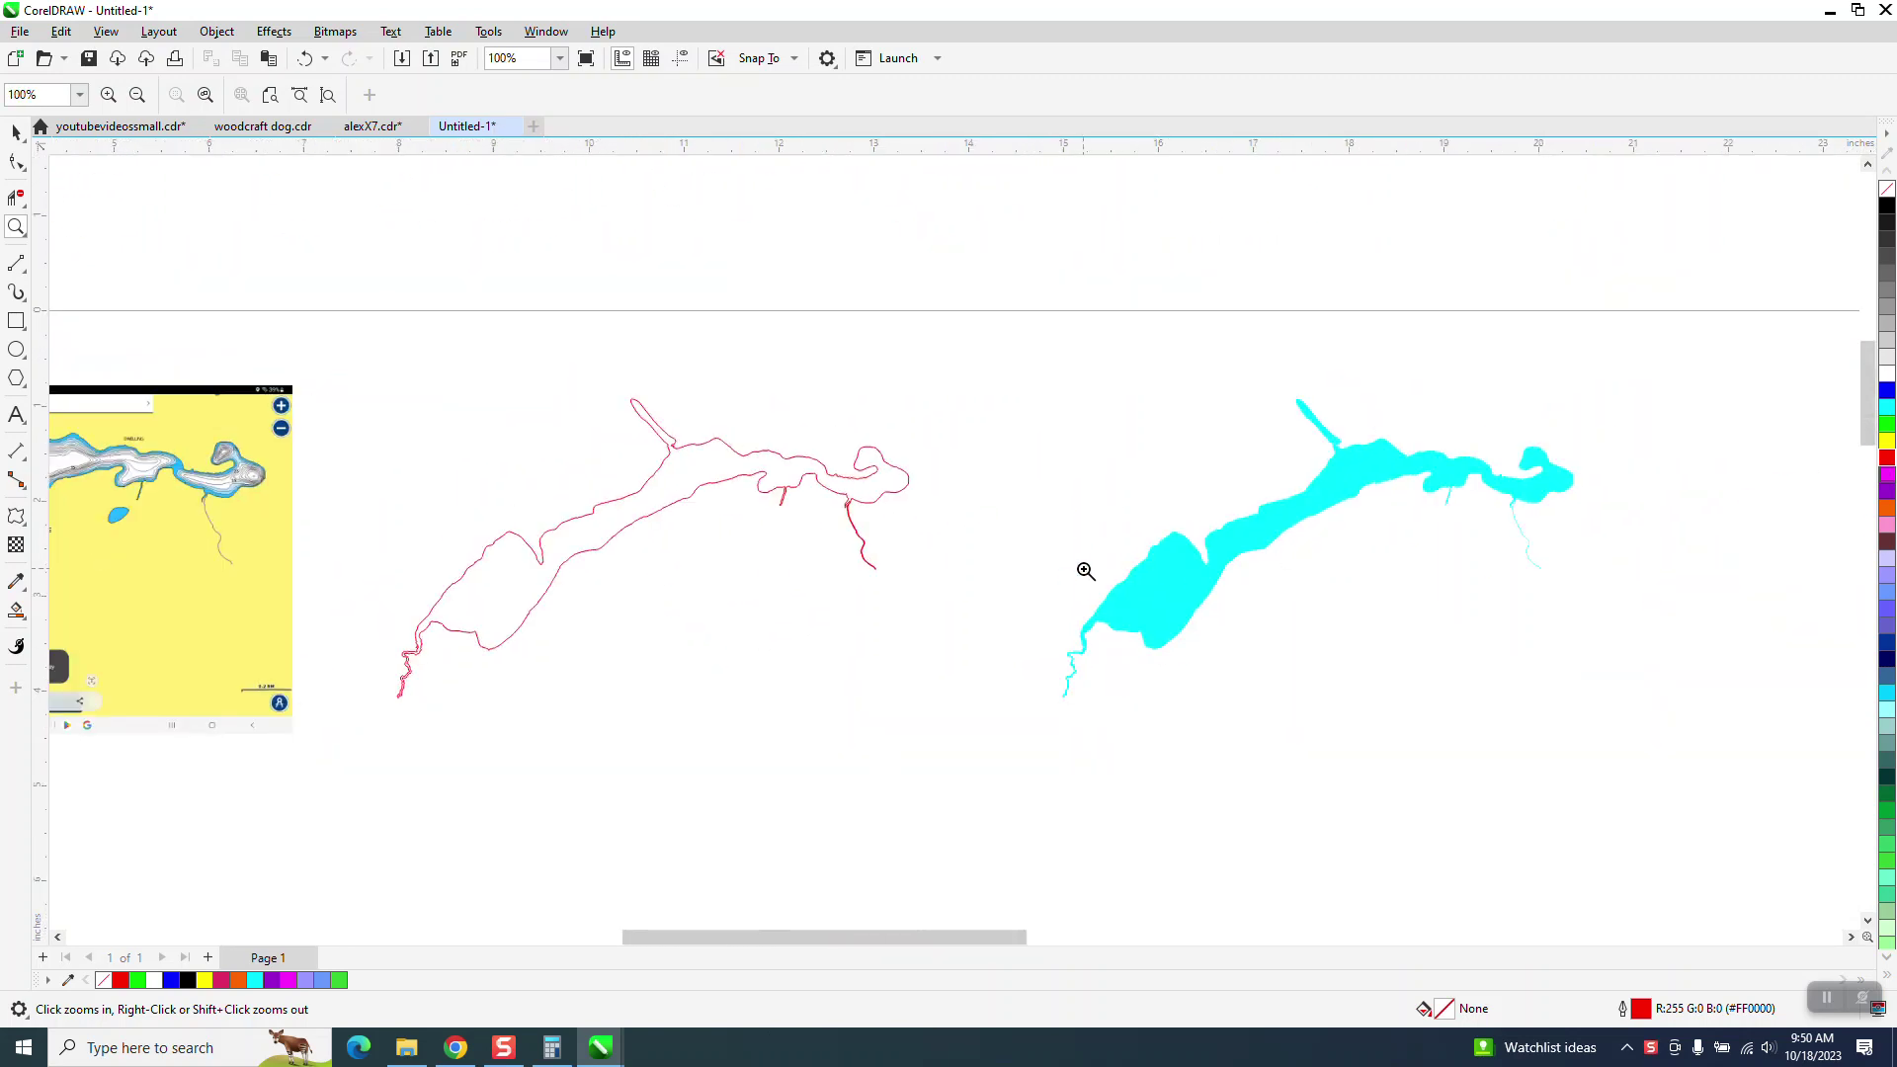
pyautogui.scroll(-2, 1308, 589)
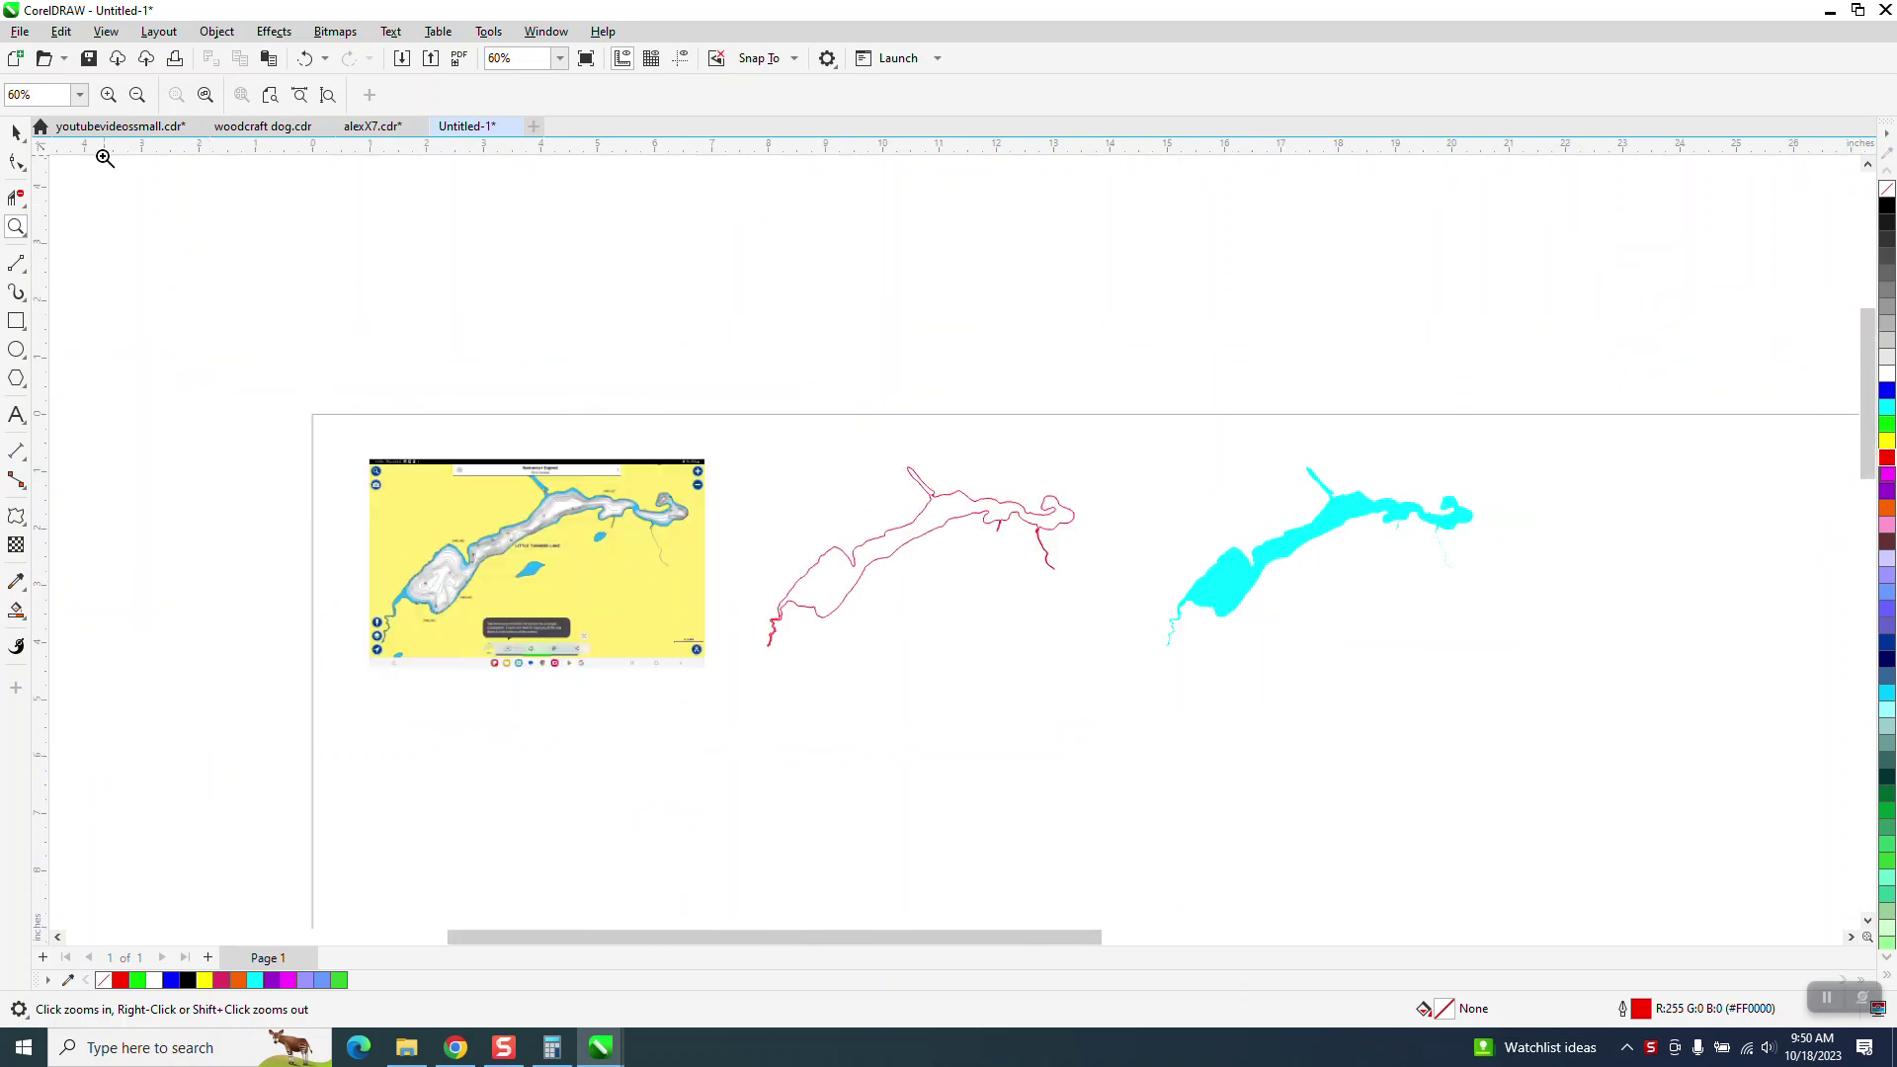
pyautogui.click(15, 132)
pyautogui.moveTo(728, 406); pyautogui.dragTo(1516, 681)
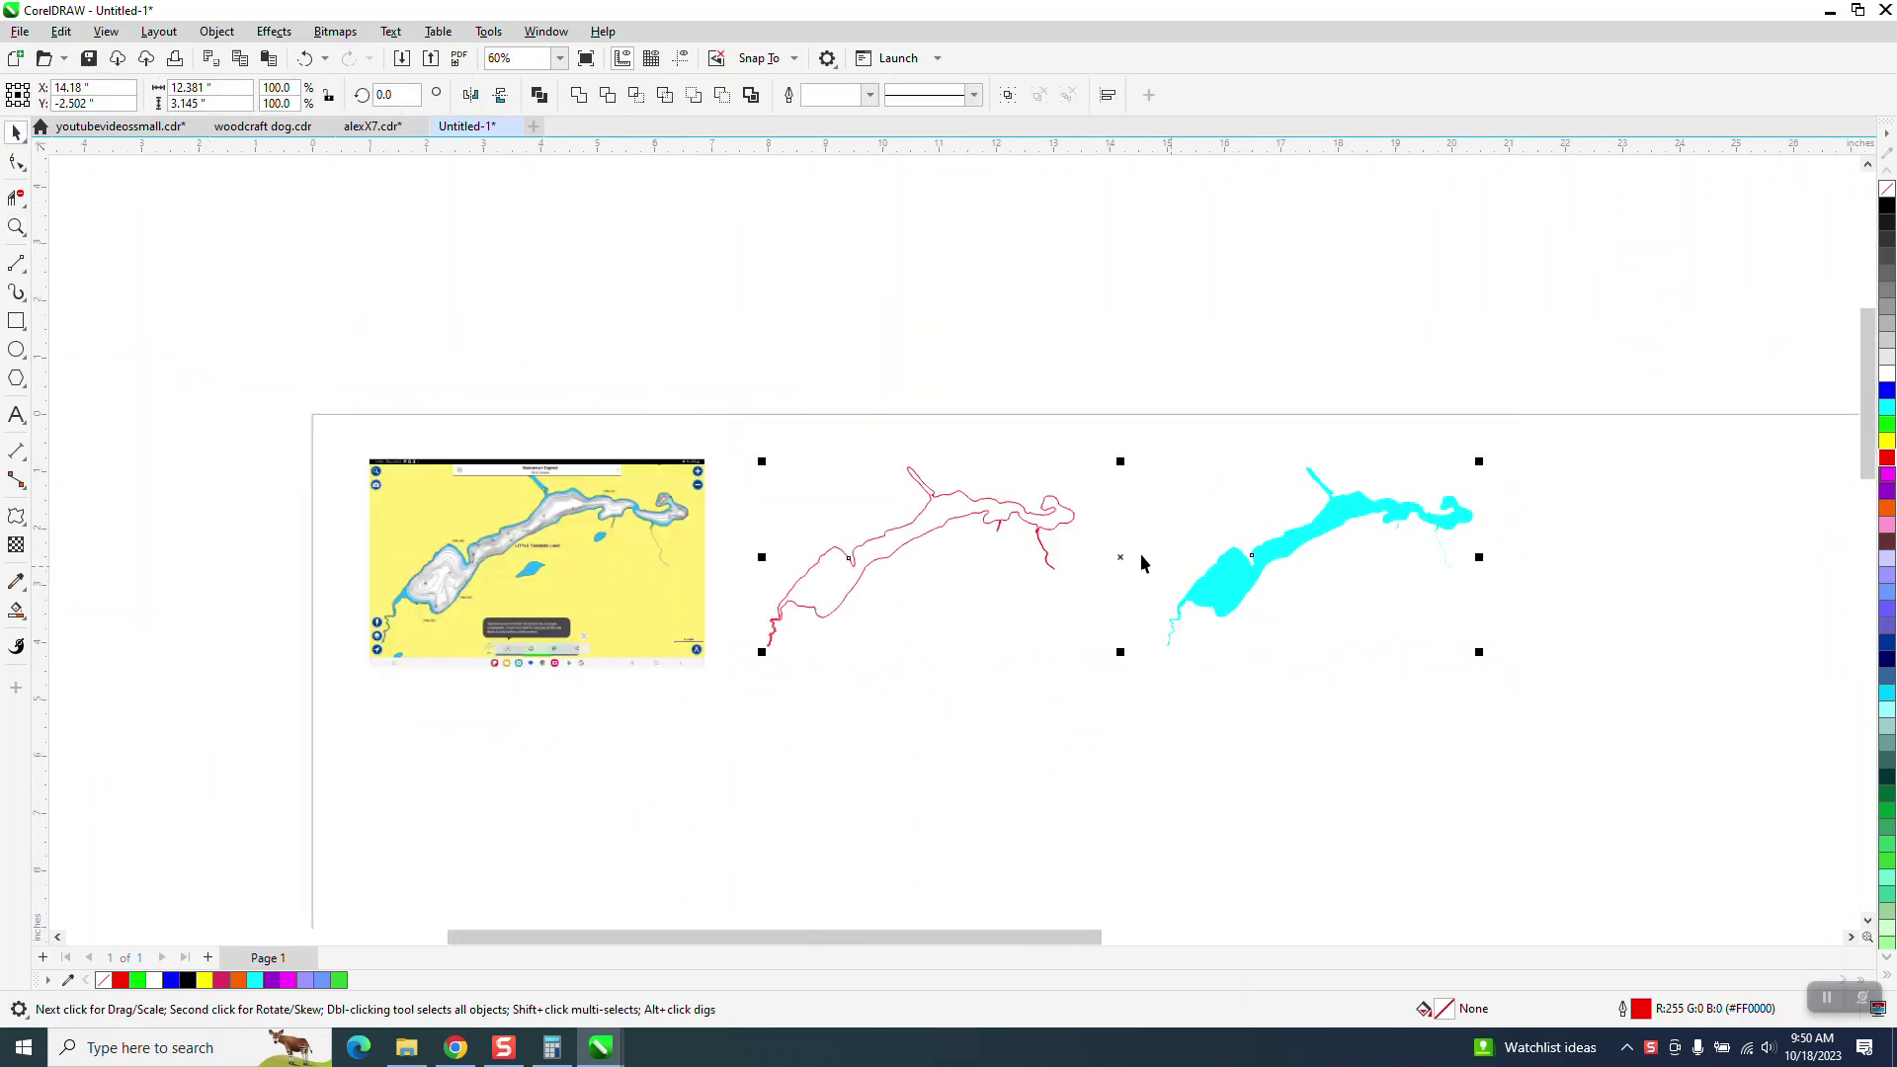
pyautogui.moveTo(1123, 555); pyautogui.dragTo(1067, 247)
# Outline-trace the lake map bitmap as Clipart with detail 100 and place the traced group 7 inches to the right of the original
pyautogui.click(633, 632)
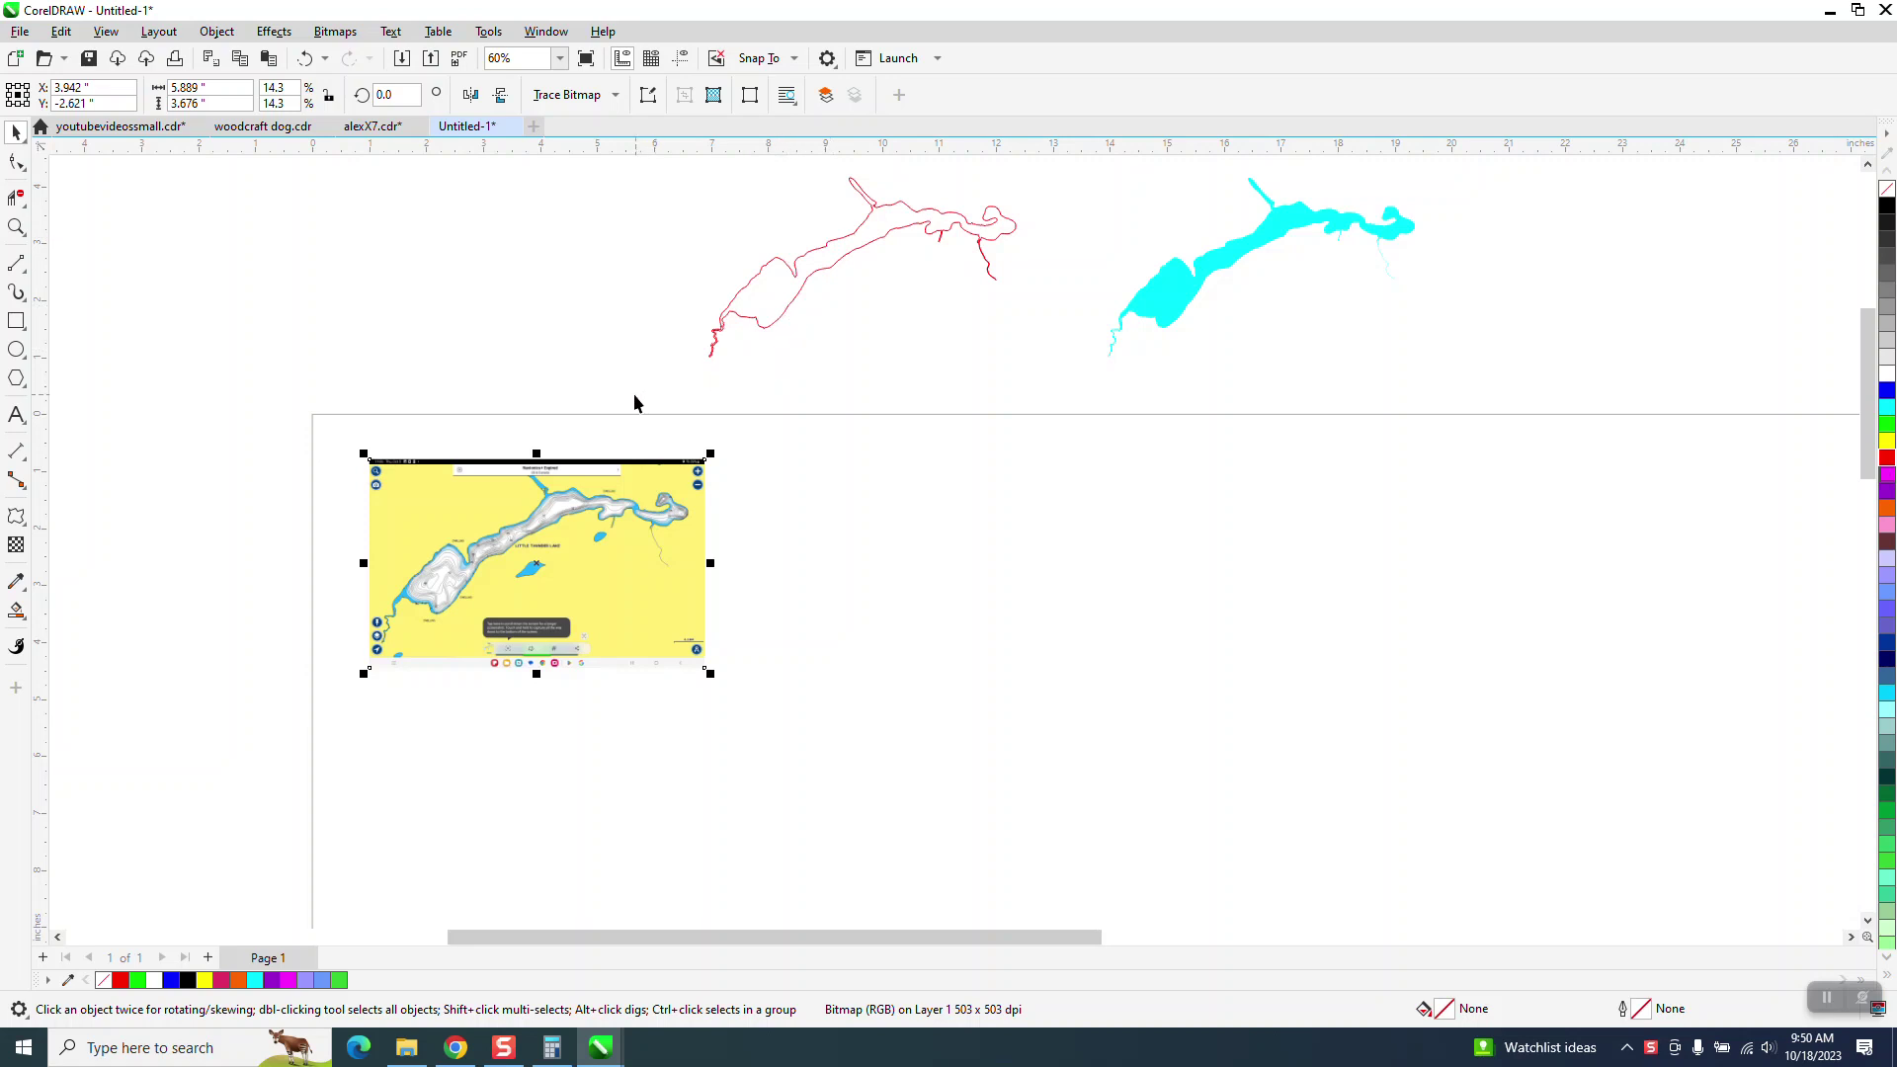
pyautogui.click(617, 96)
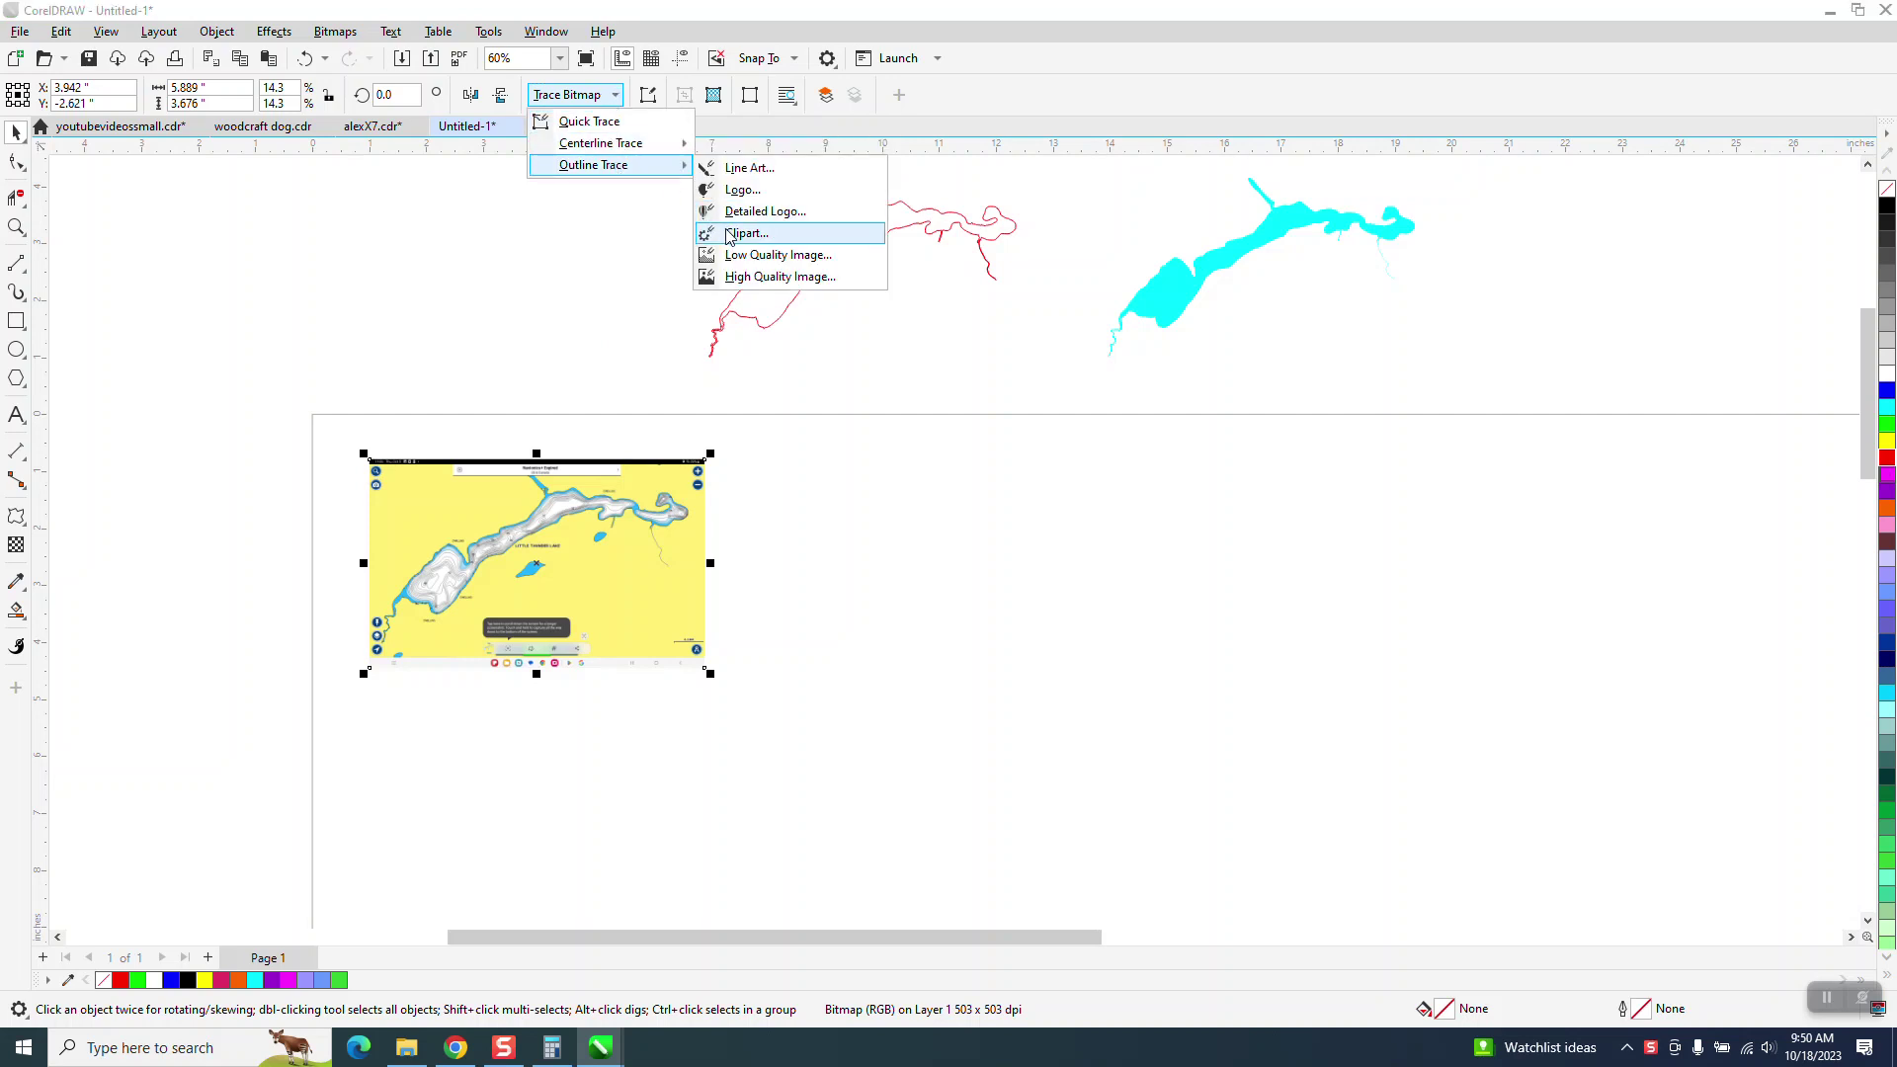
pyautogui.click(728, 230)
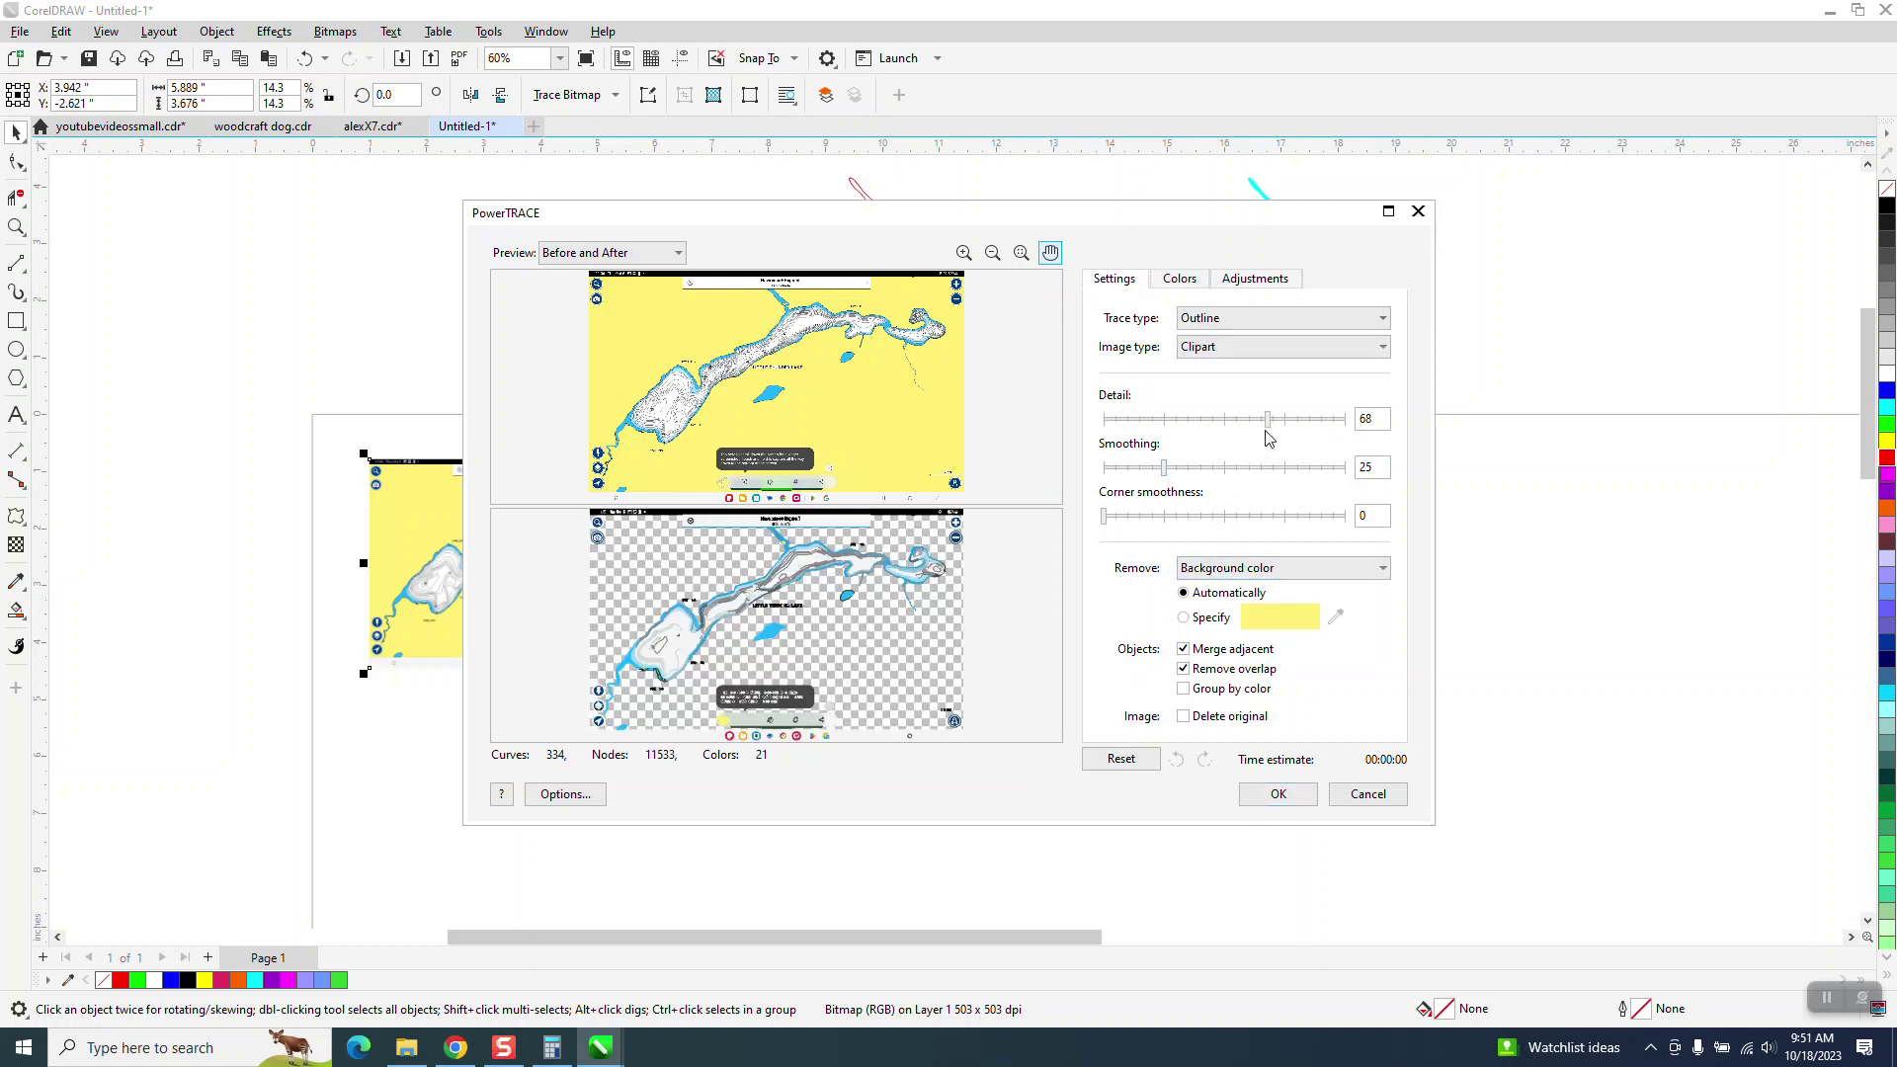
pyautogui.moveTo(1265, 429); pyautogui.dragTo(1348, 432)
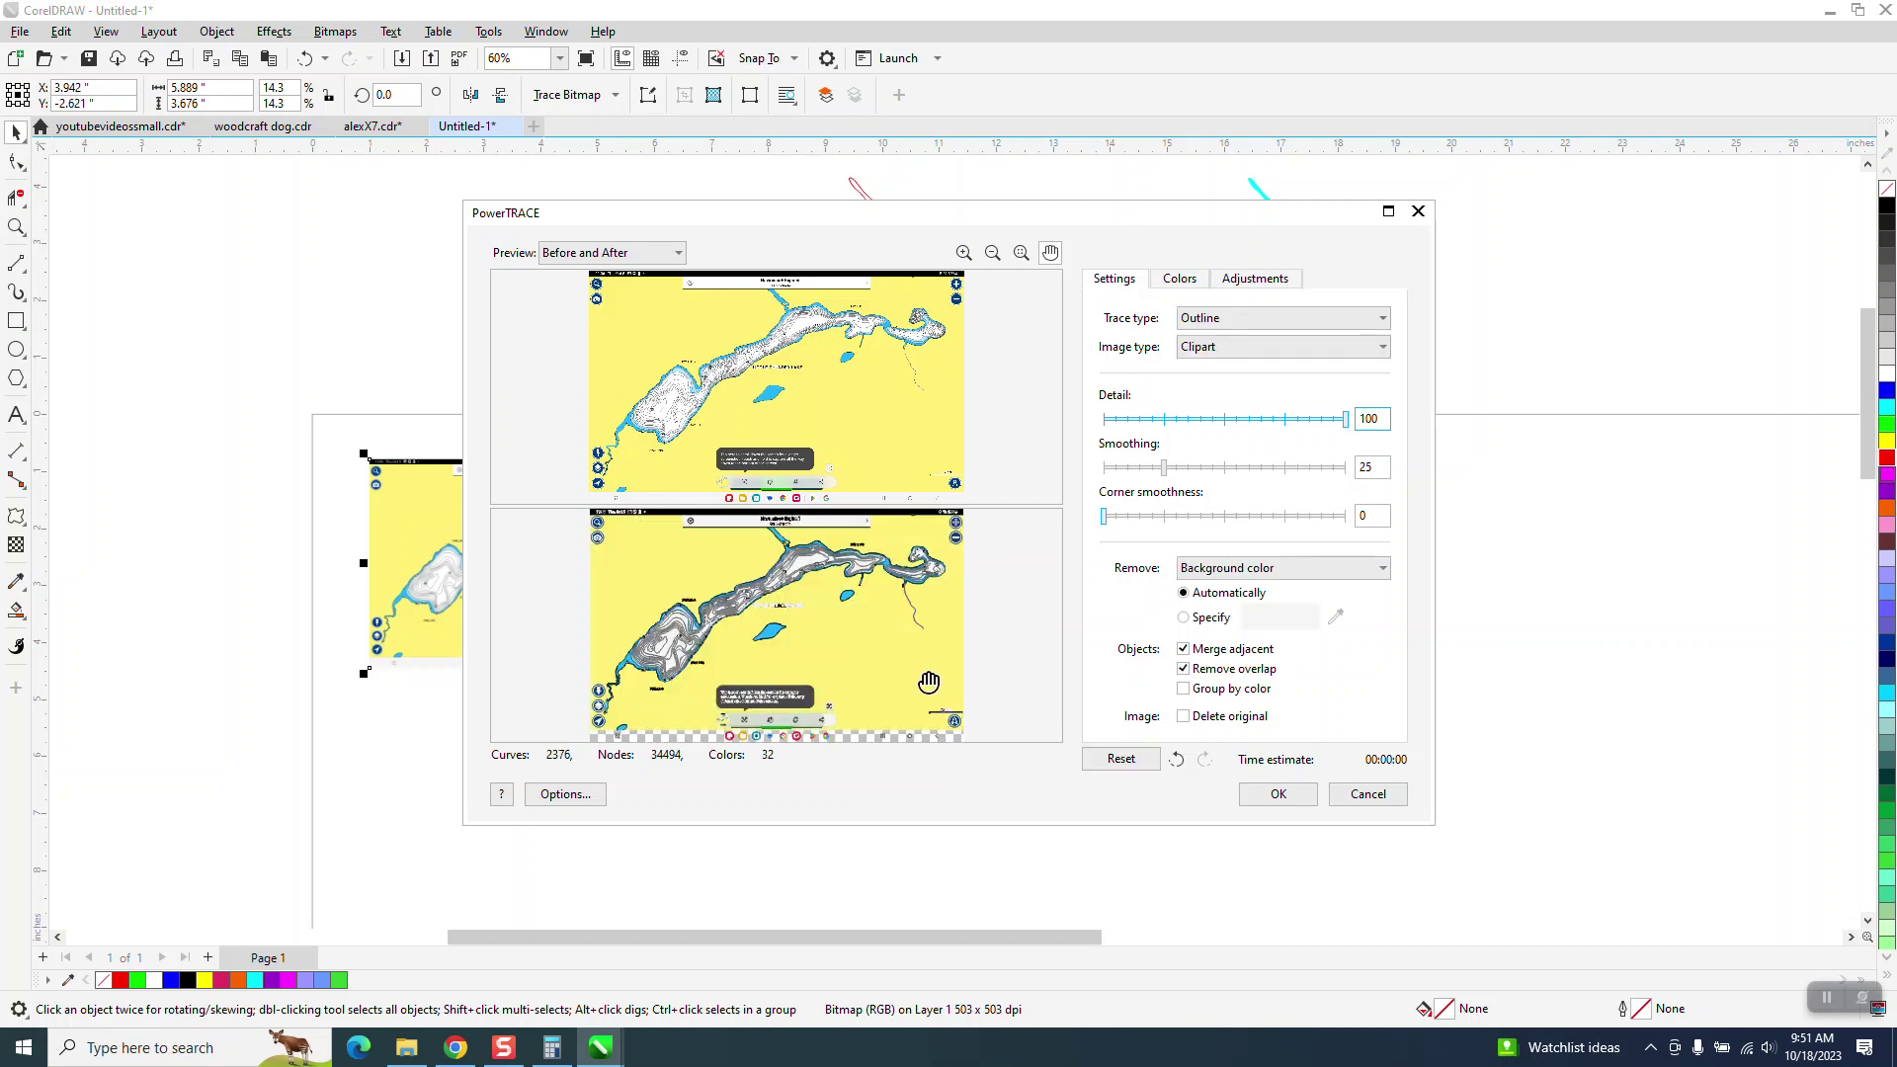
pyautogui.click(1293, 806)
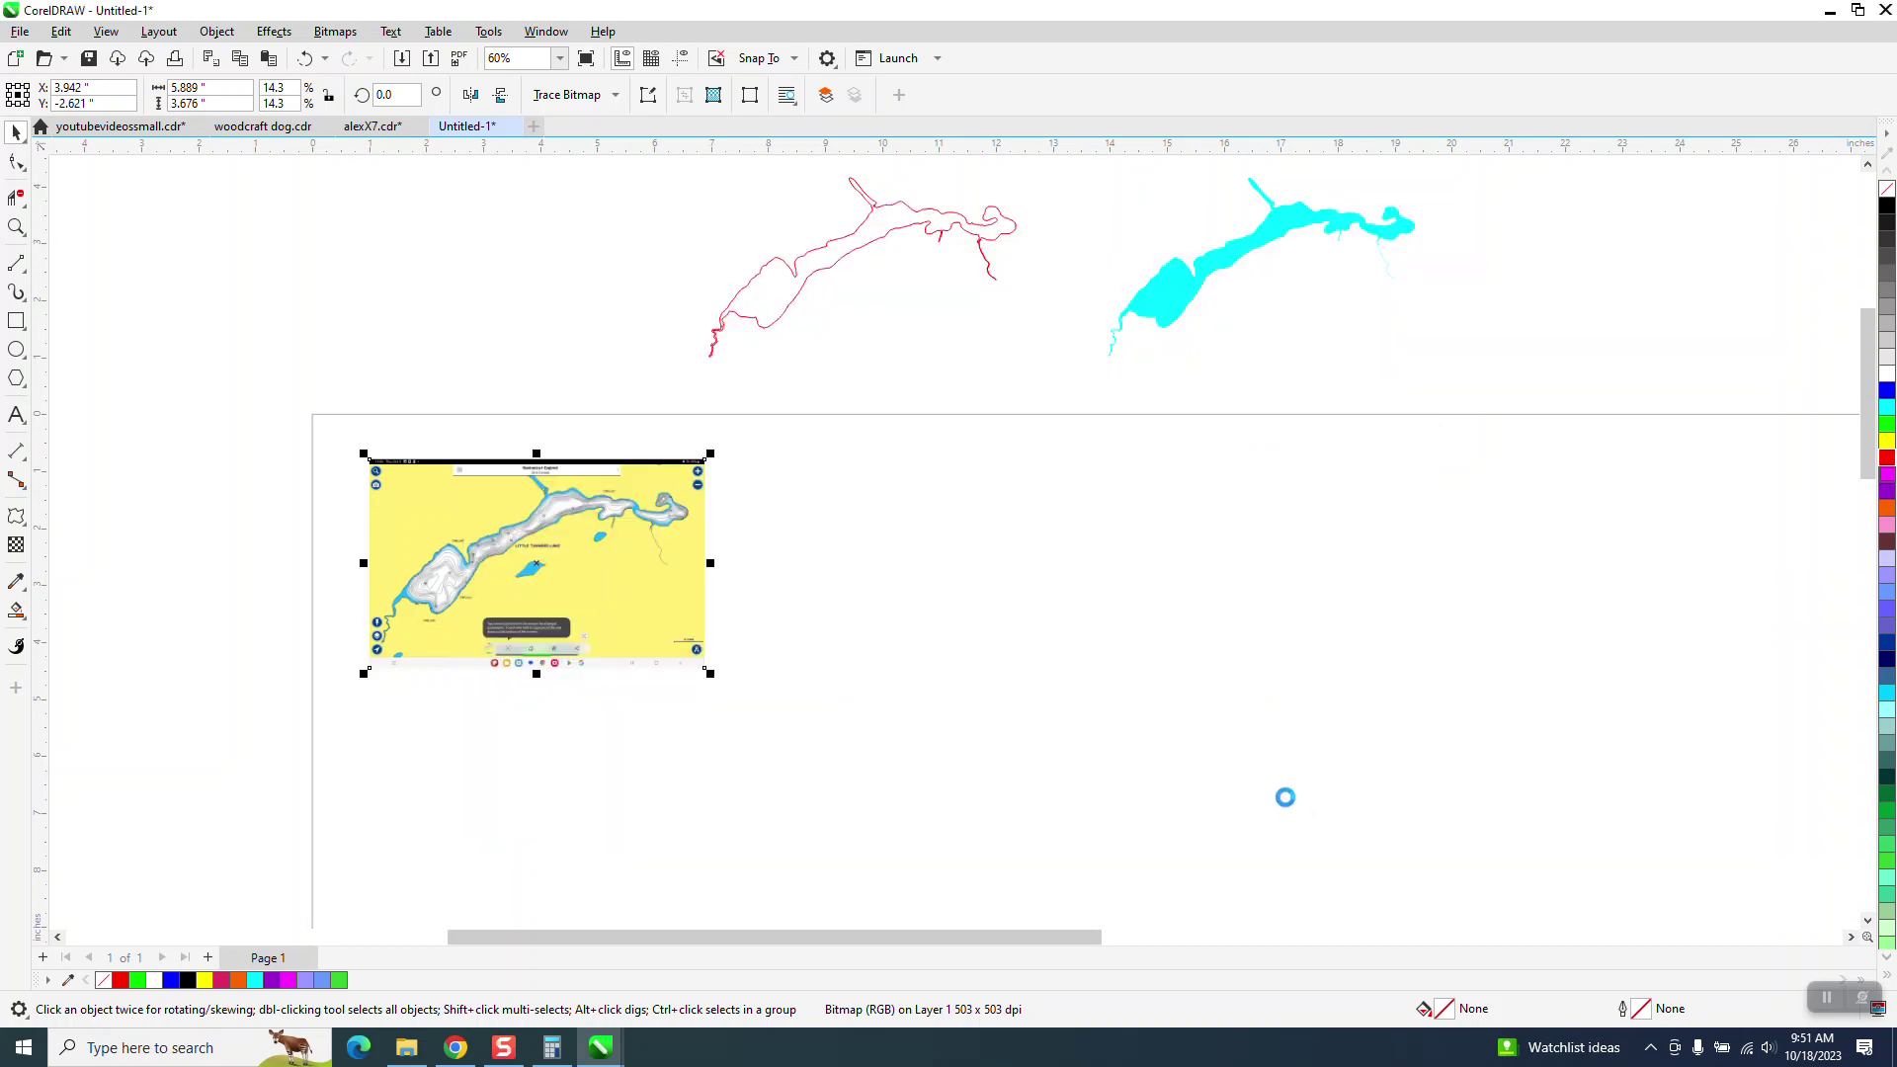
pyautogui.hotkey('ctrl', 'd')
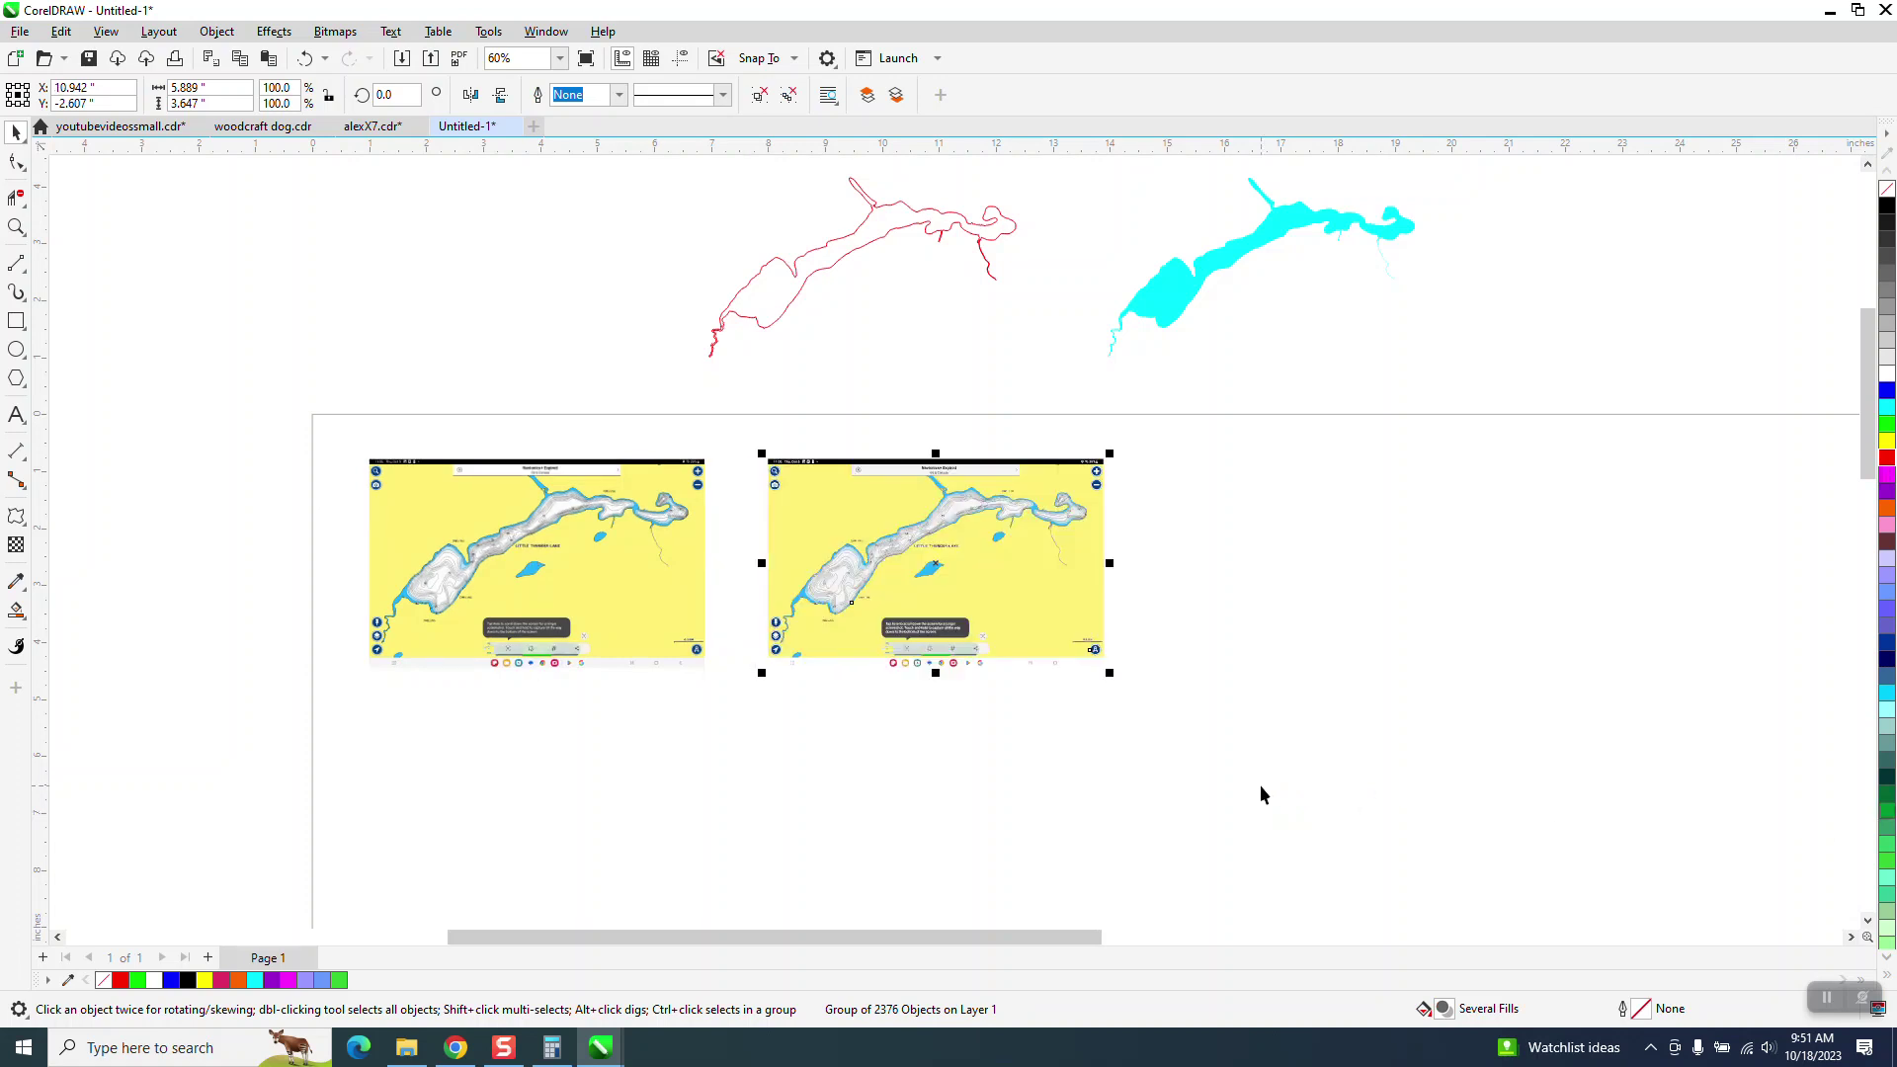
# Ungroup the traced lake map into separate objects and clear the selection
pyautogui.click(16, 227)
pyautogui.moveTo(735, 409); pyautogui.dragTo(1407, 718)
pyautogui.click(16, 131)
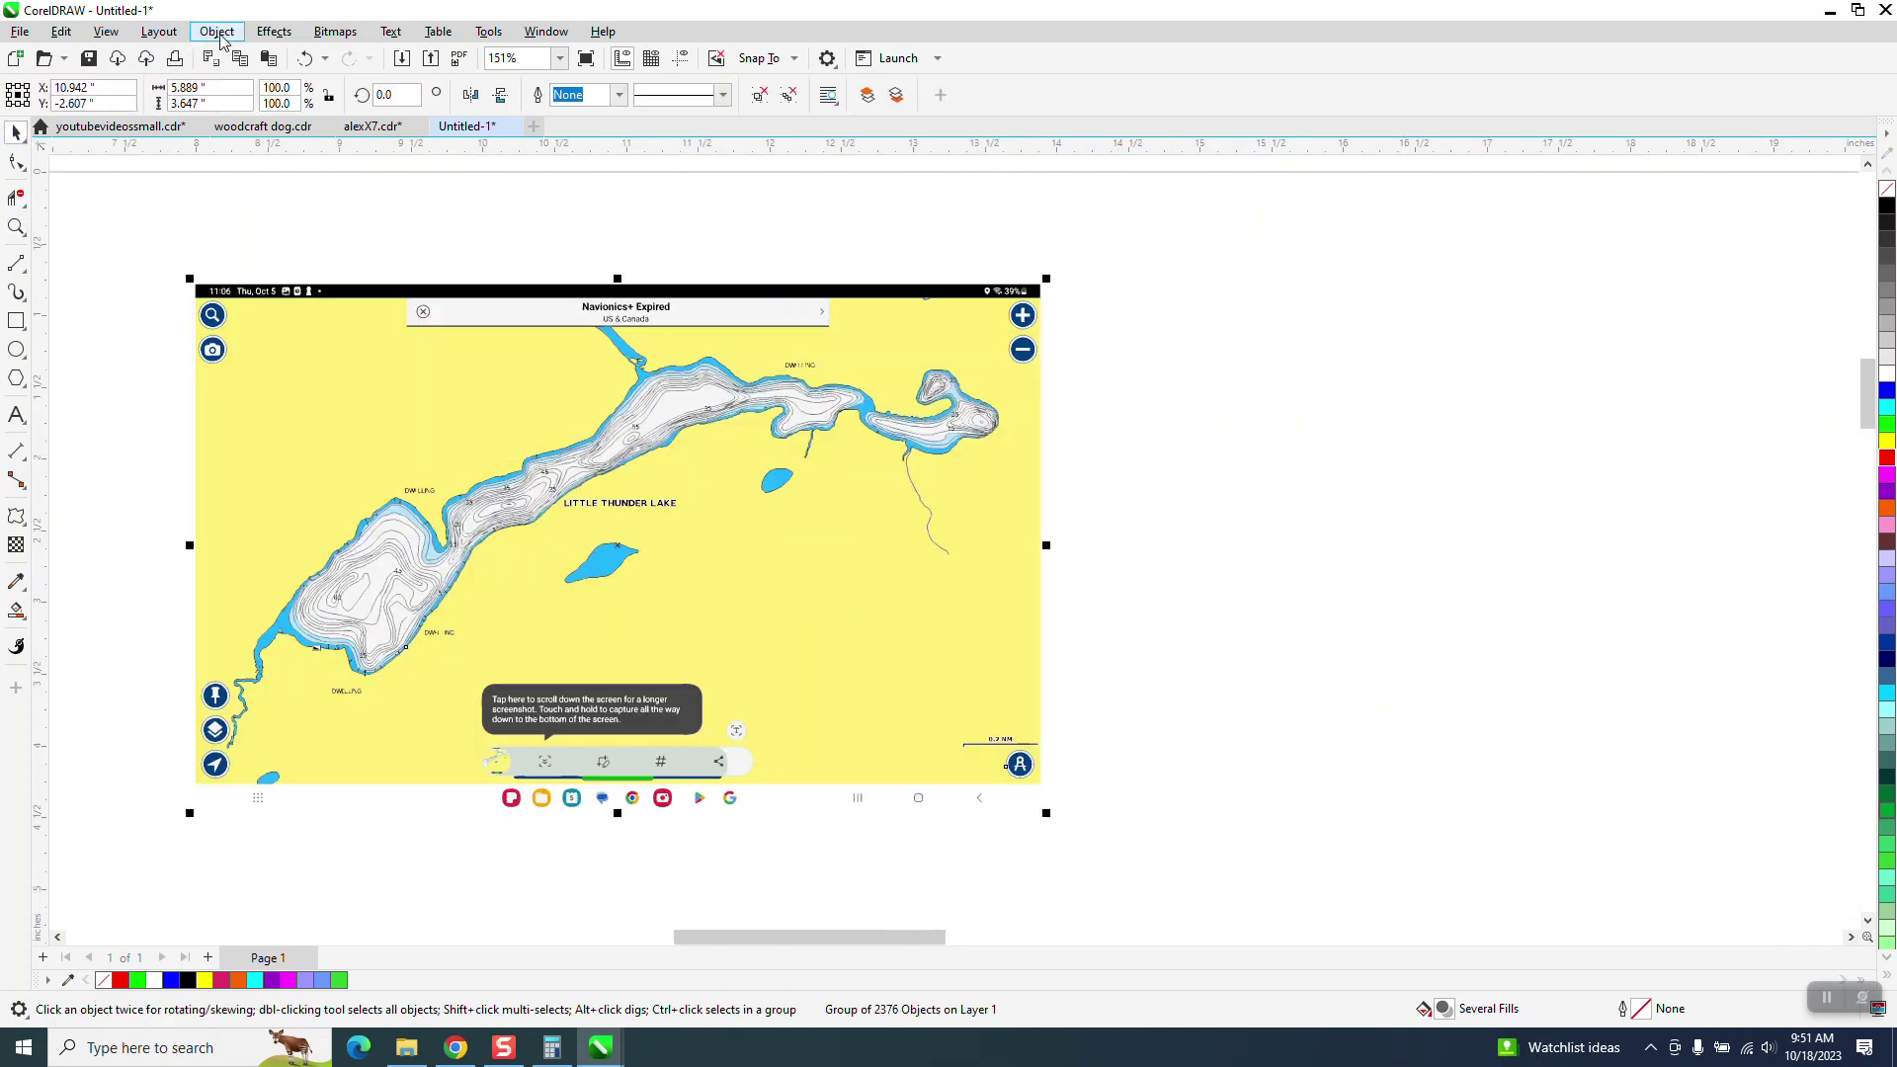
pyautogui.click(216, 30)
pyautogui.moveTo(269, 373)
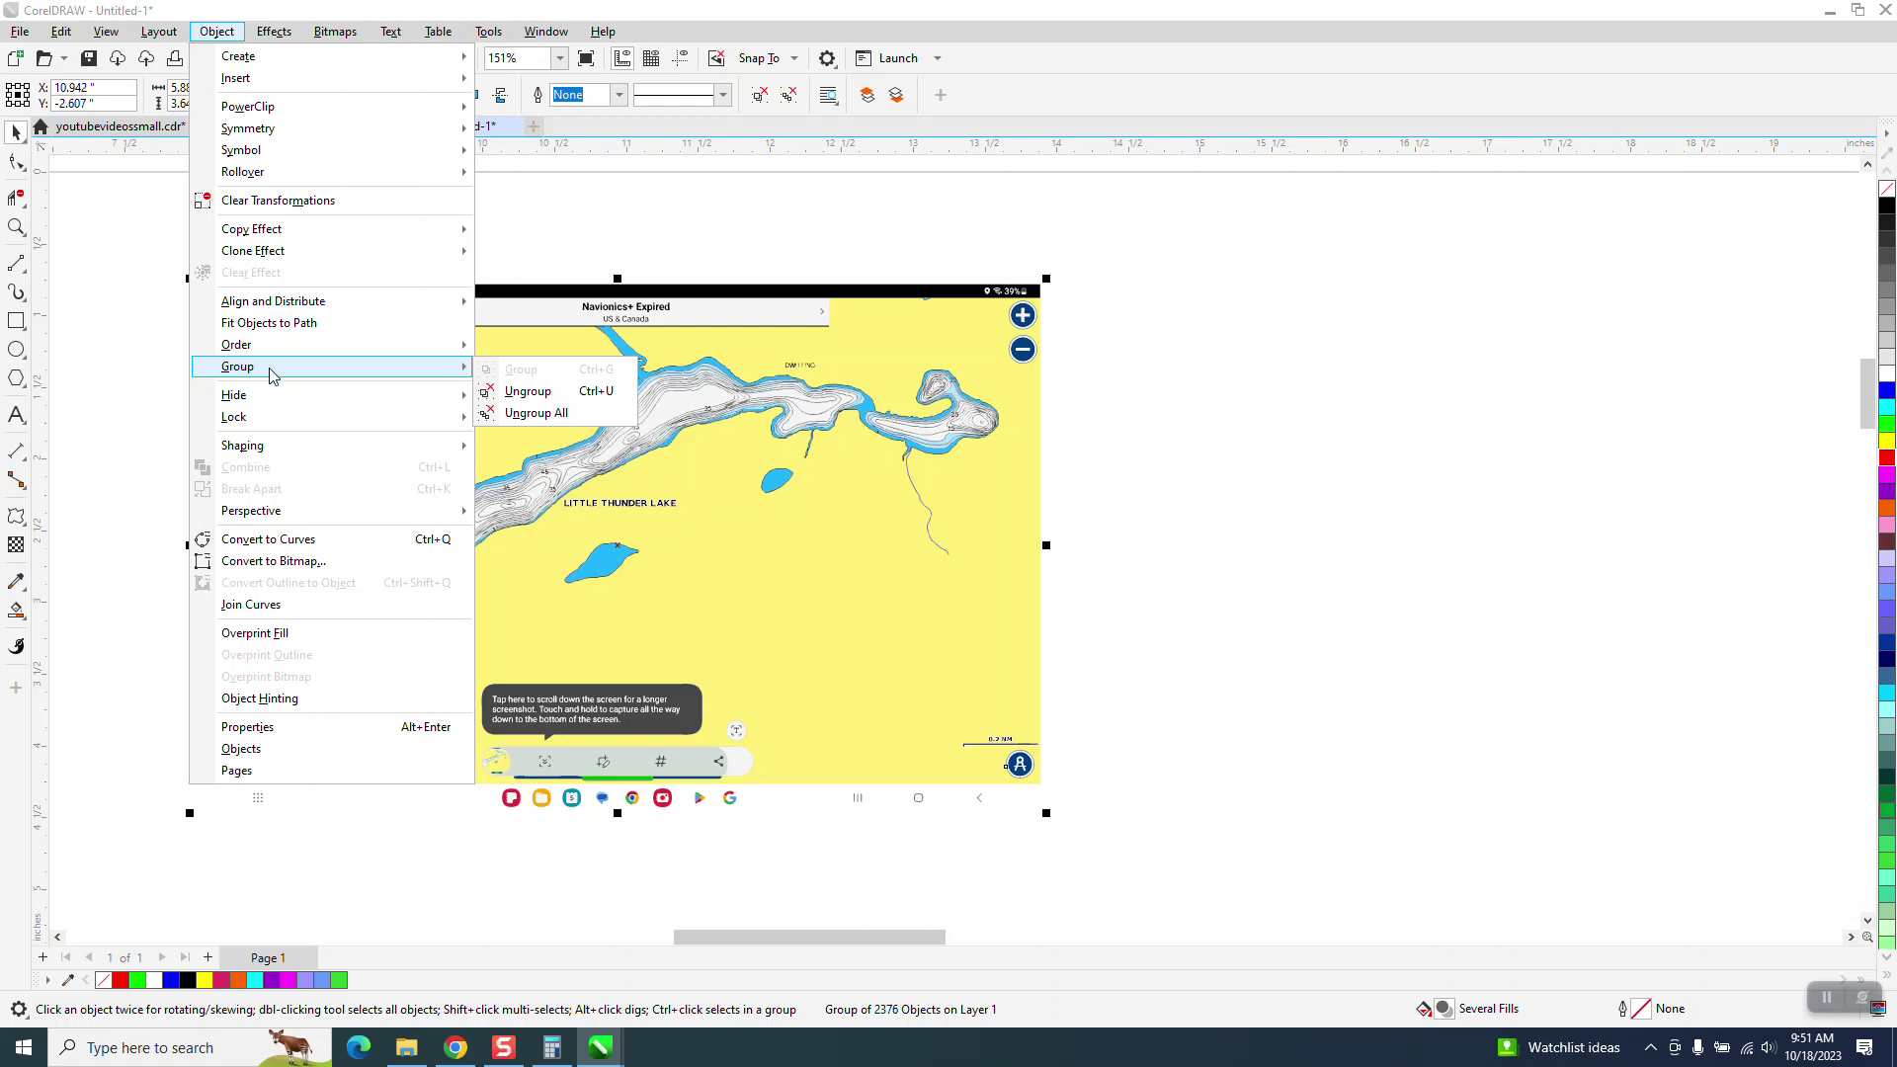
pyautogui.click(489, 392)
pyautogui.click(411, 276)
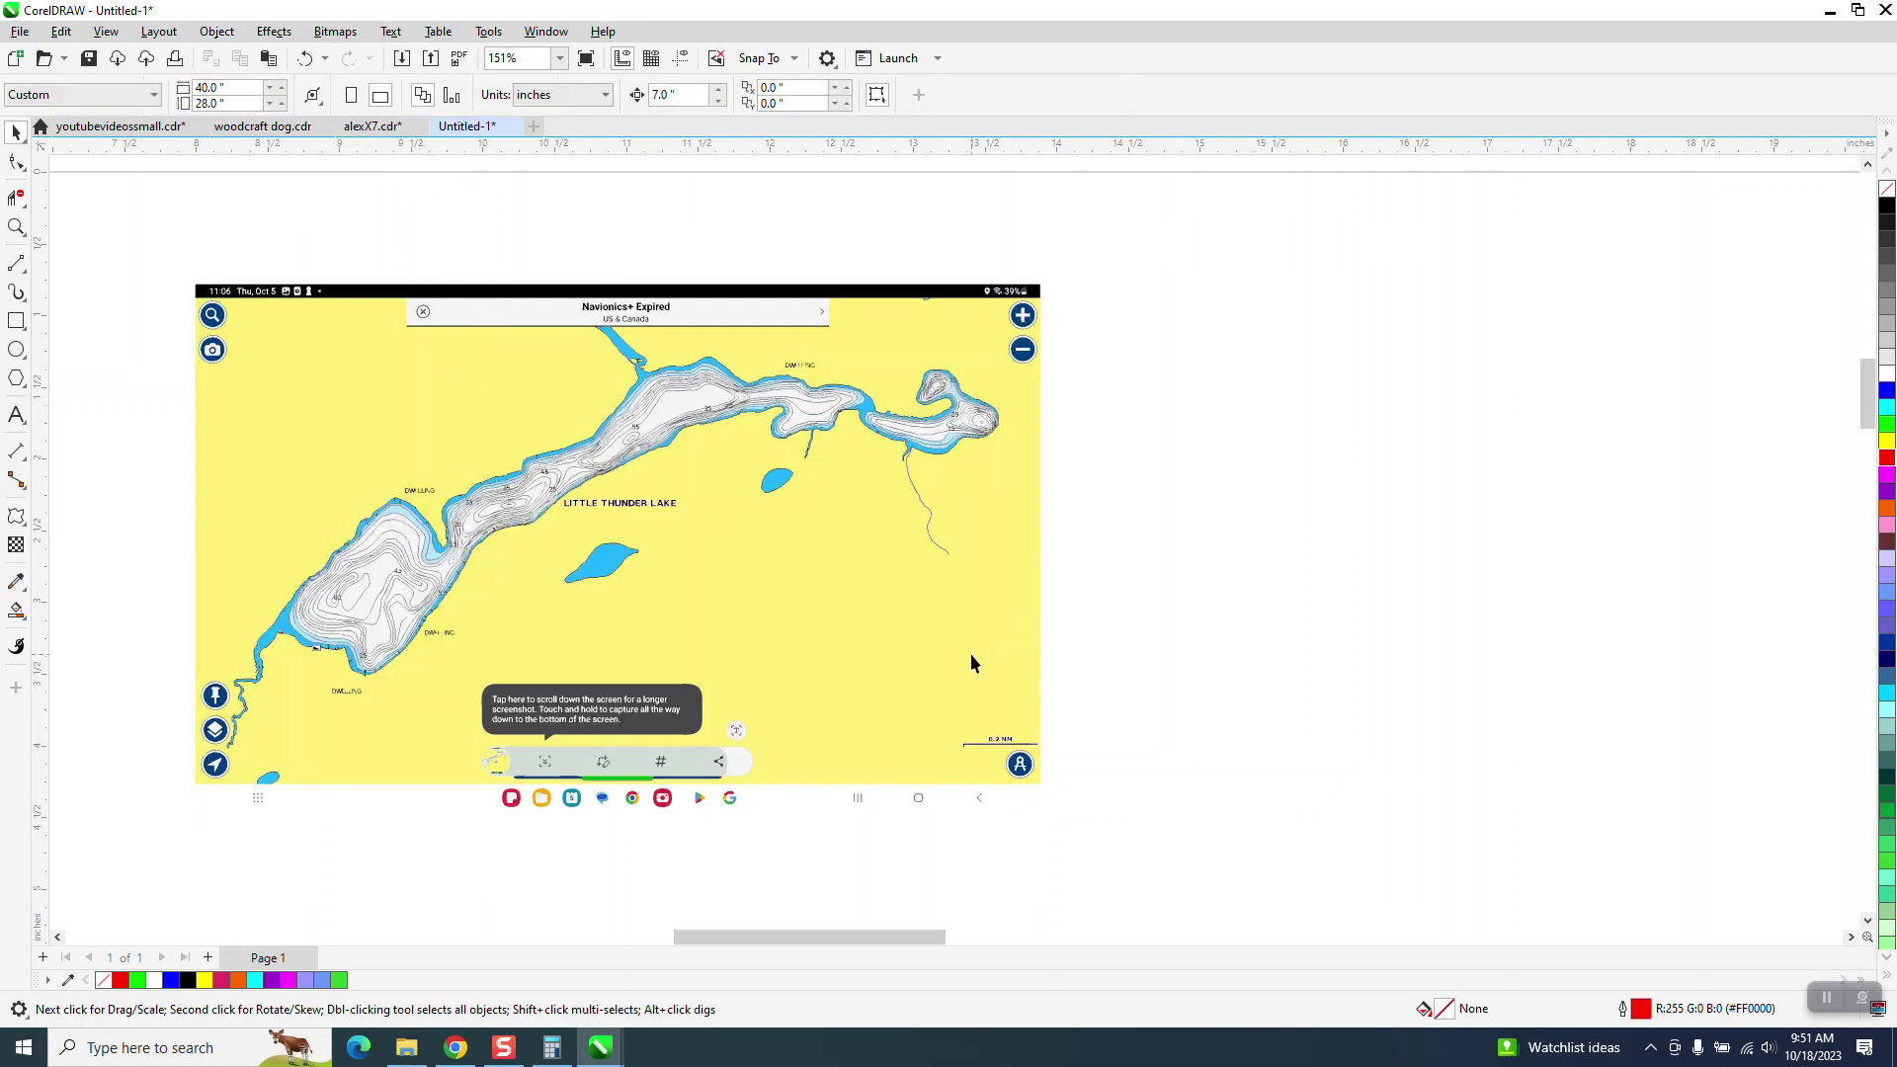
# Delete the traced map's yellow background and the tooltip, toolbar and app icons along its lower edge
pyautogui.click(972, 654)
pyautogui.press('Delete')
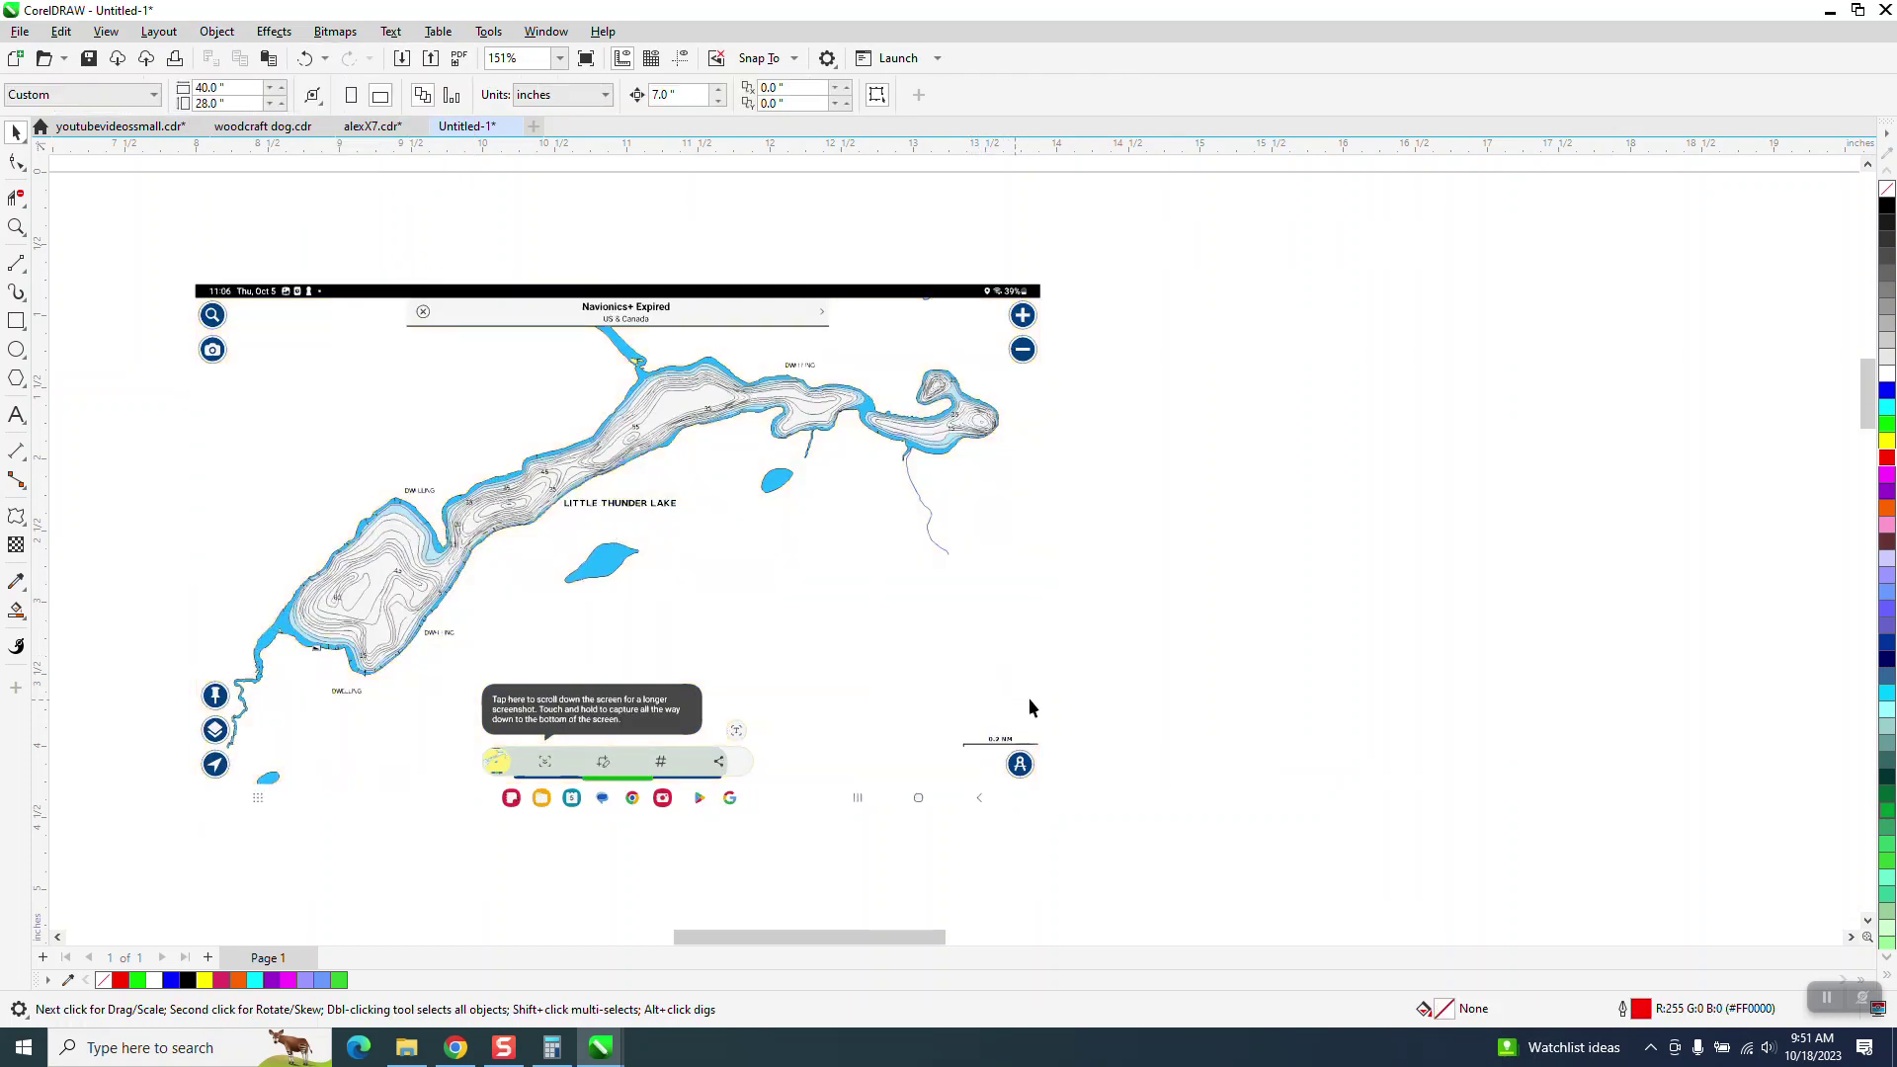
pyautogui.moveTo(820, 869); pyautogui.dragTo(822, 865)
pyautogui.press('Delete')
pyautogui.moveTo(461, 834); pyautogui.dragTo(461, 835)
pyautogui.press('Delete')
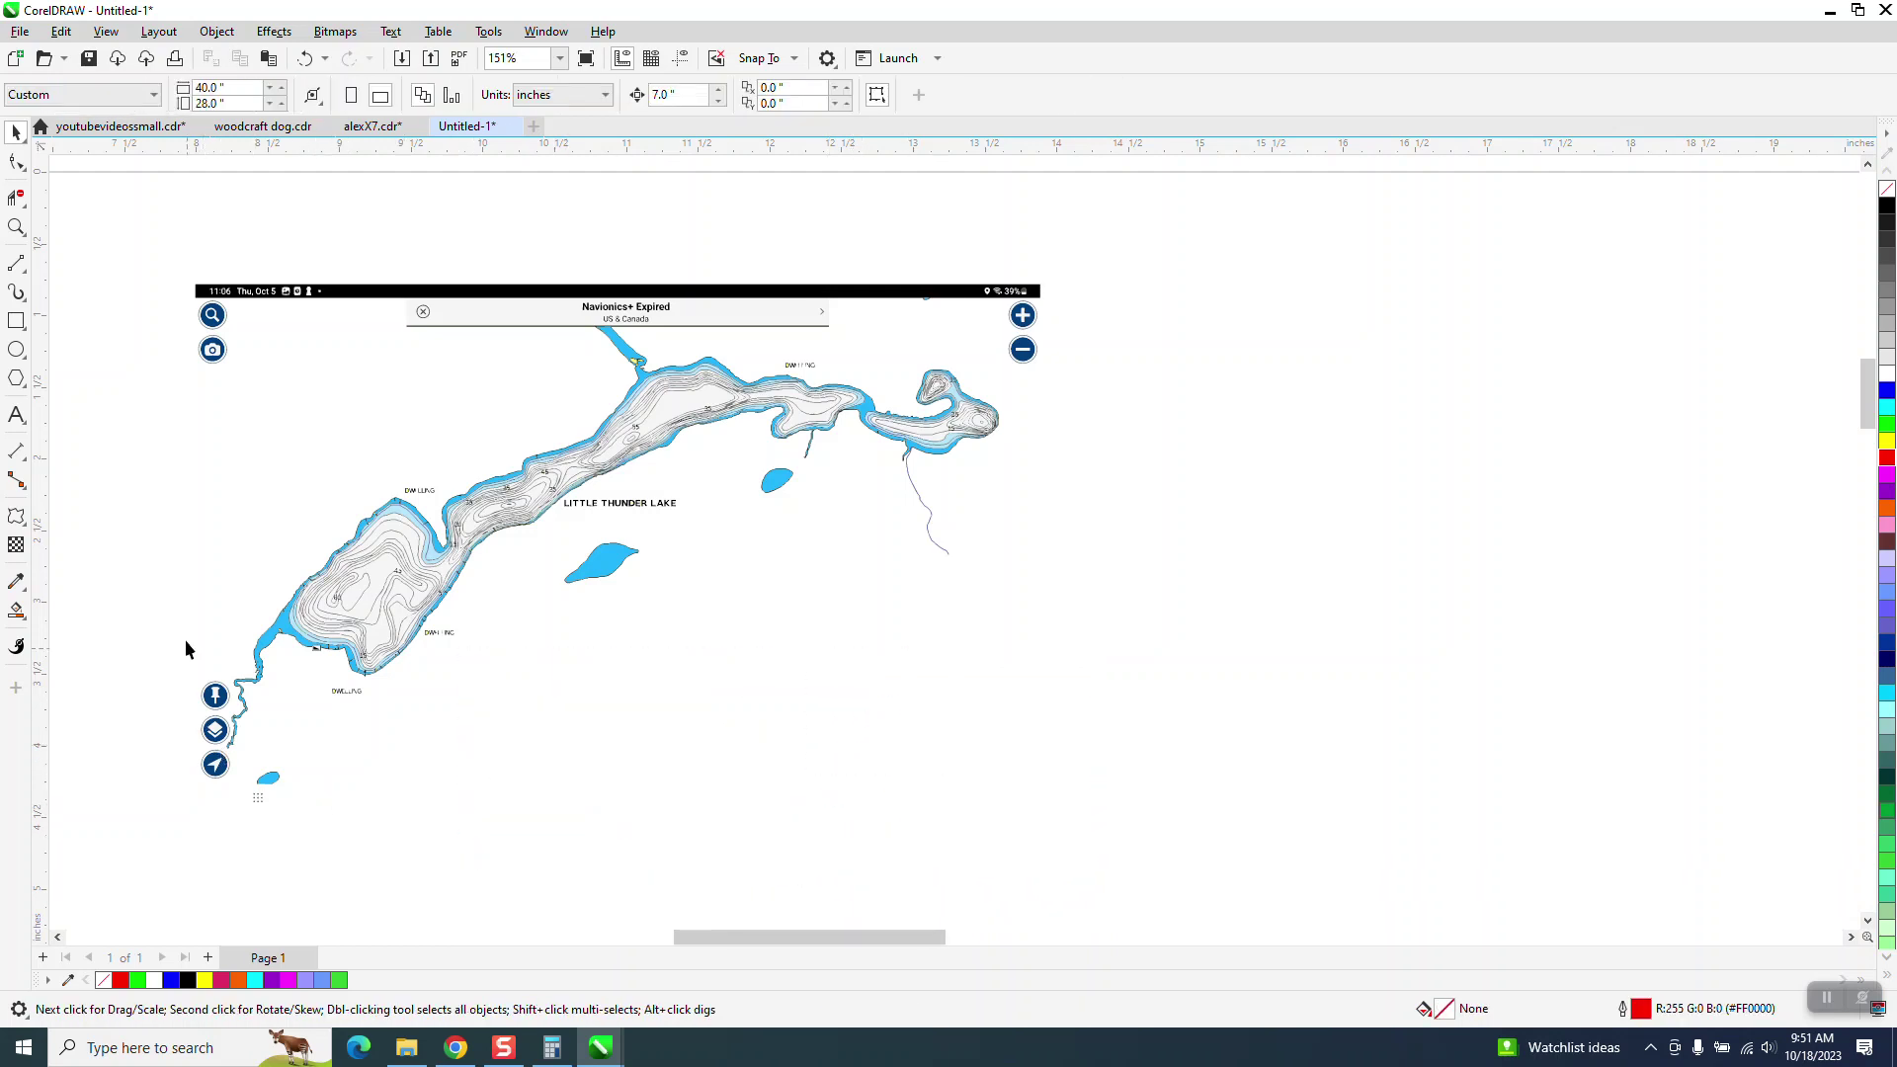
# Delete the black status bar and the search and camera icons at the traced map's upper left
pyautogui.click(212, 292)
pyautogui.press('Delete')
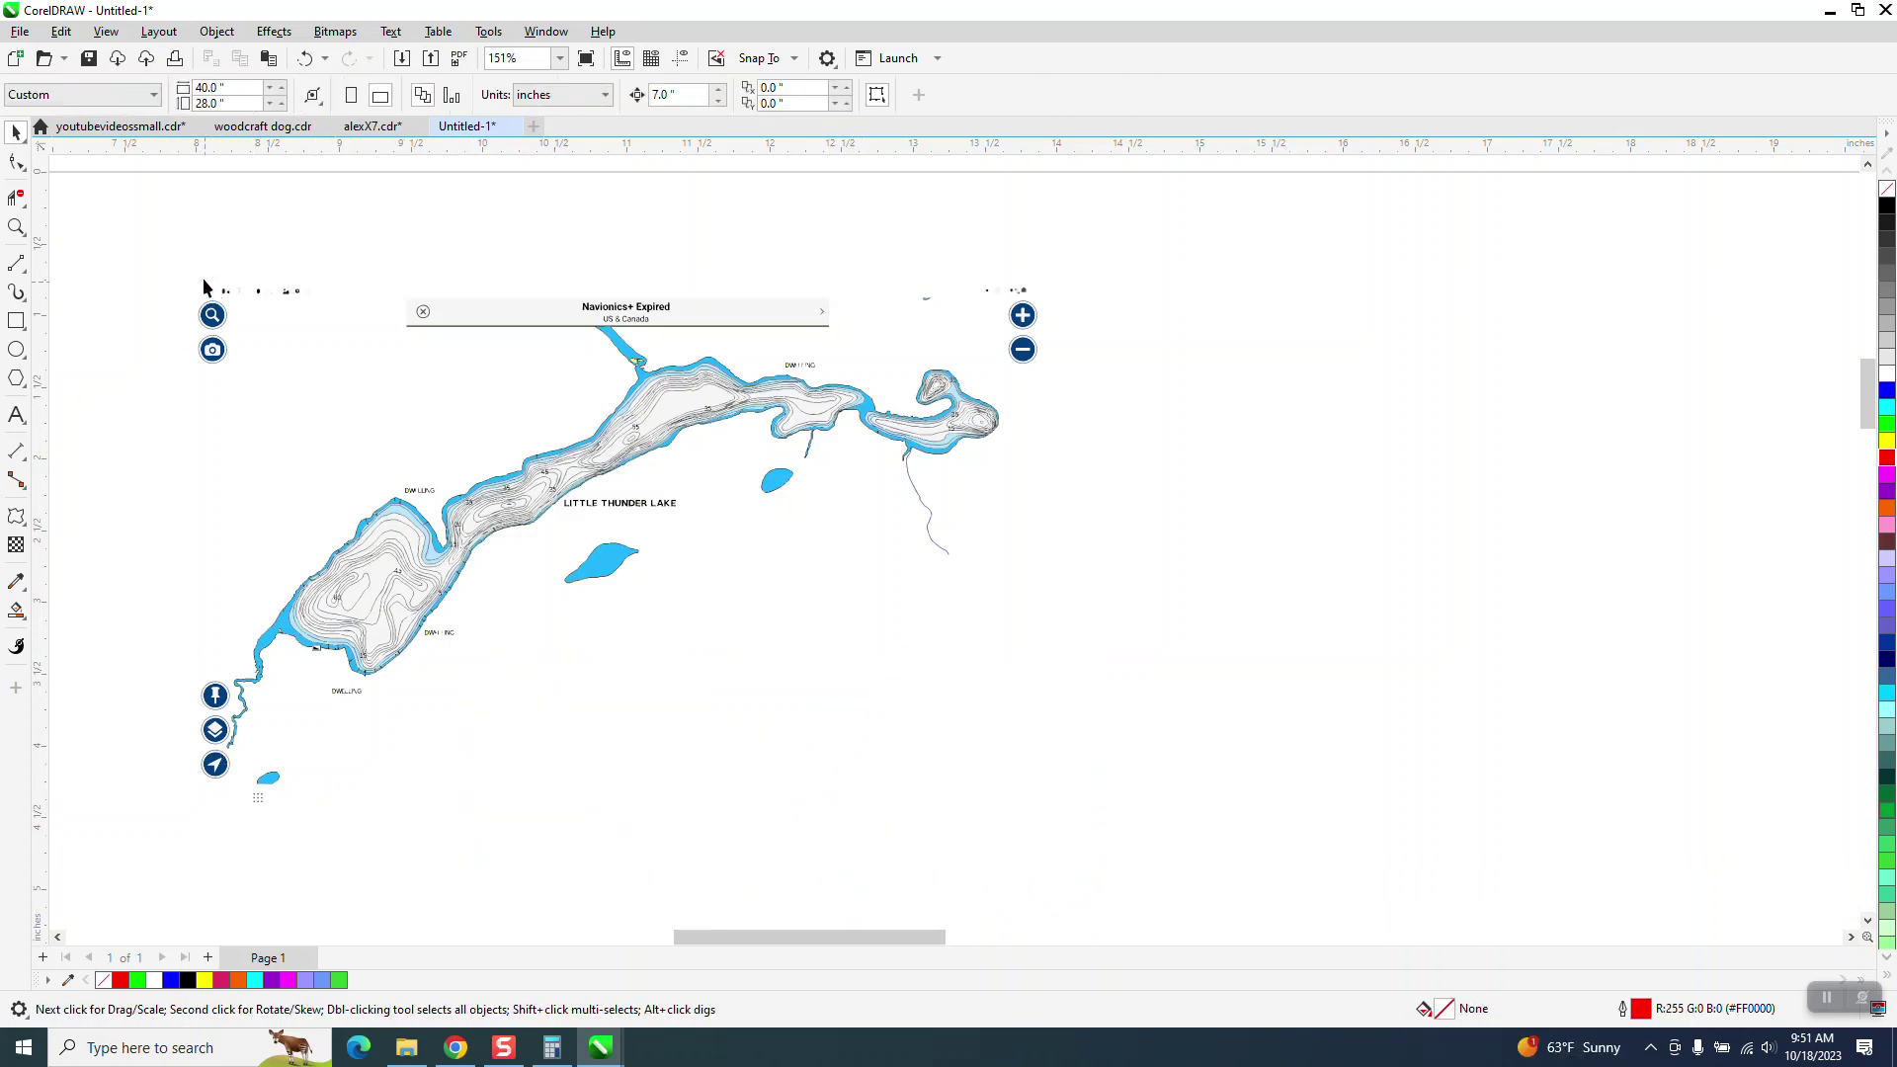
pyautogui.moveTo(323, 327); pyautogui.dragTo(324, 330)
pyautogui.press('Delete')
pyautogui.moveTo(136, 258); pyautogui.dragTo(186, 362)
# Delete the "Navionics+ Expired" banner above the traced lake, including its background, line and text
pyautogui.click(428, 326)
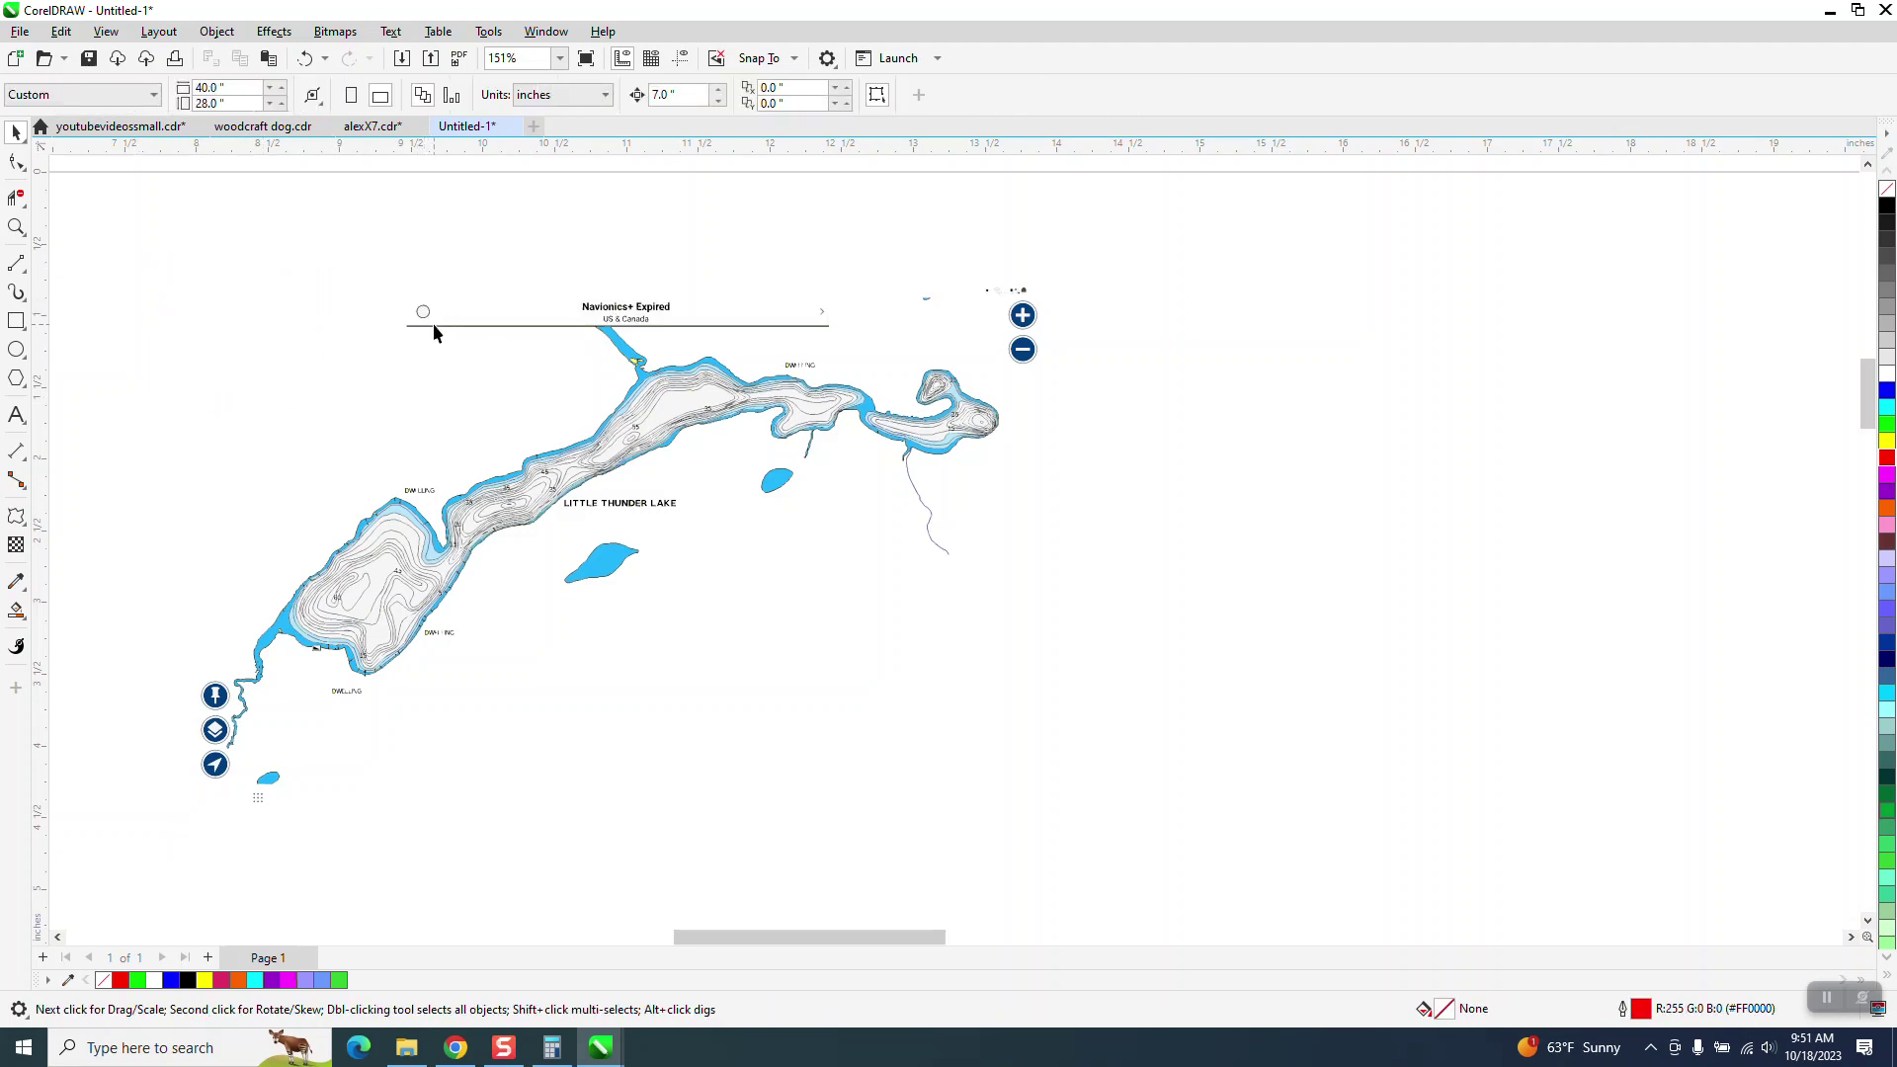
pyautogui.press('Delete')
pyautogui.moveTo(681, 320); pyautogui.dragTo(679, 320)
pyautogui.press('Delete')
pyautogui.click(638, 317)
pyautogui.press('Delete')
pyautogui.moveTo(540, 286); pyautogui.dragTo(667, 334)
pyautogui.press('Delete')
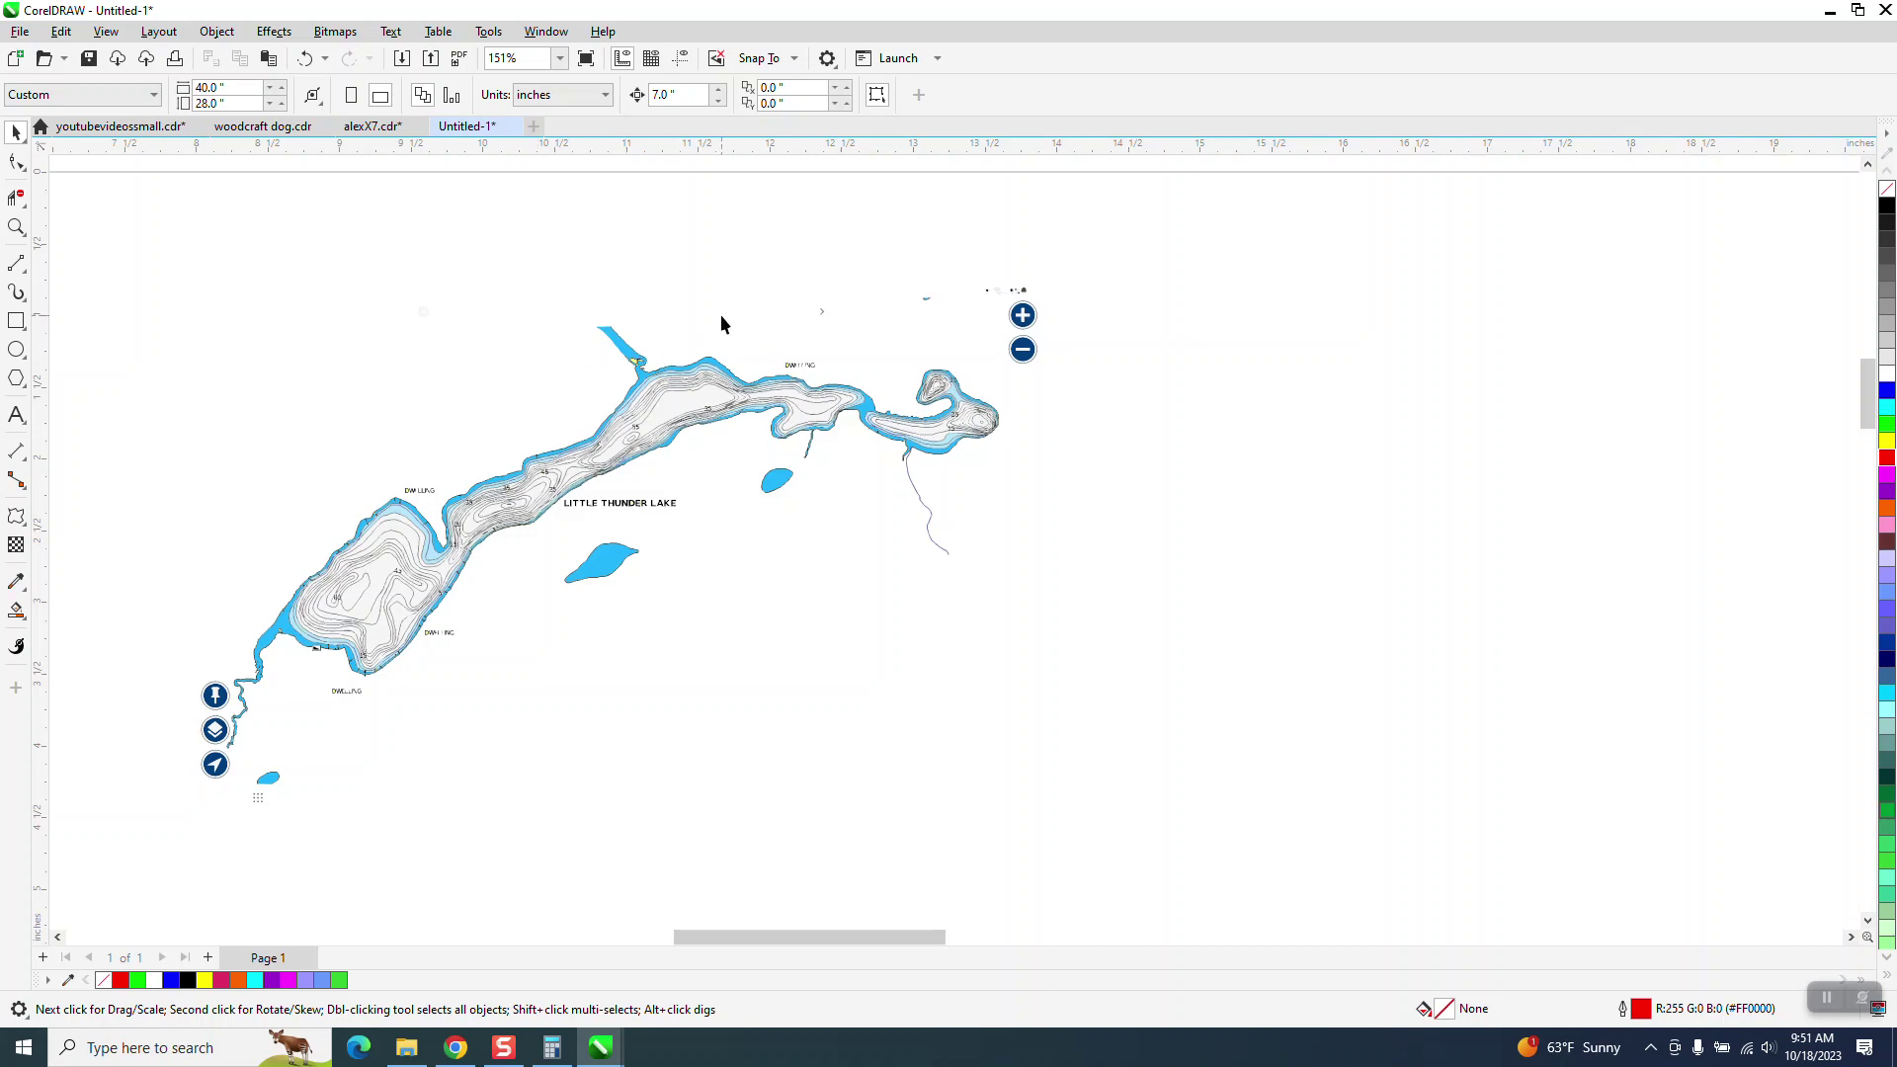
# Delete the DWELLING label above the lake's eastern arm and the plus, minus and status fragments at the map's upper right
pyautogui.click(15, 227)
pyautogui.moveTo(702, 259); pyautogui.dragTo(1475, 612)
pyautogui.click(15, 131)
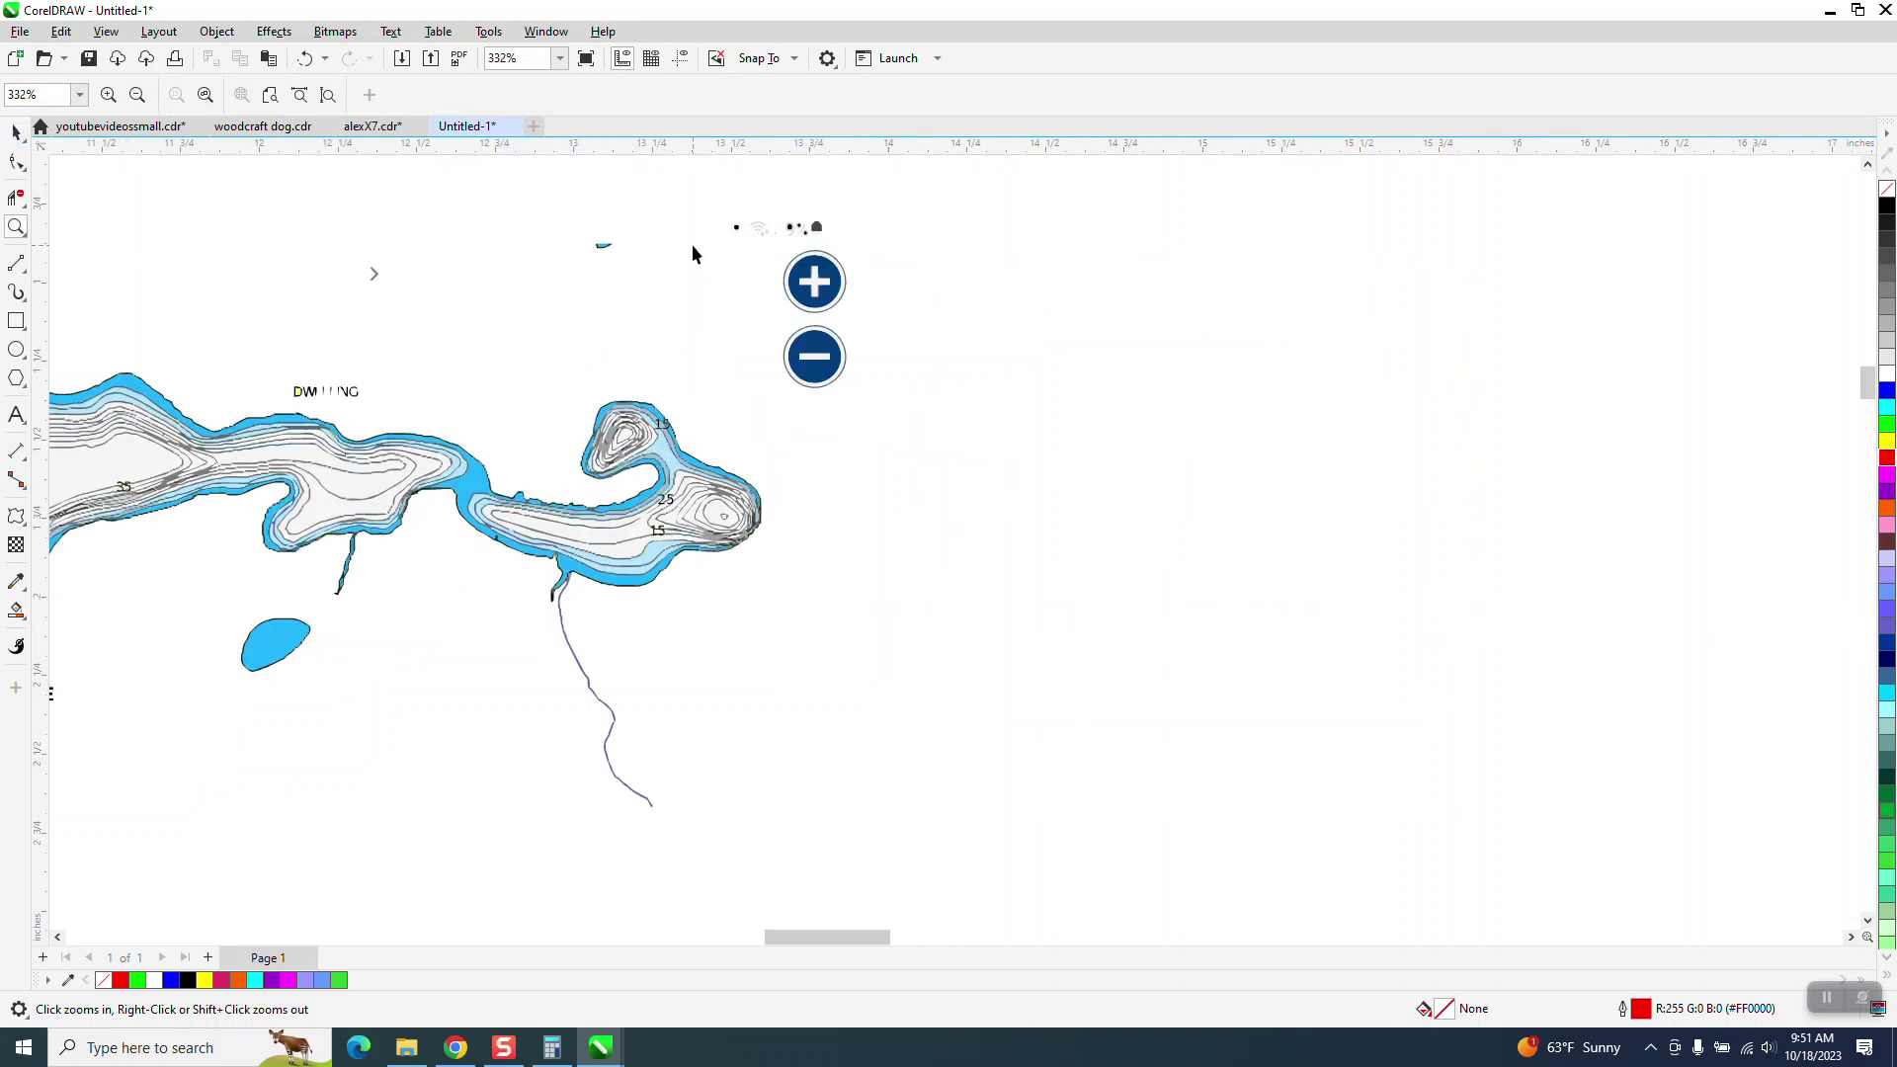
pyautogui.moveTo(283, 352); pyautogui.dragTo(368, 403)
pyautogui.press('Delete')
pyautogui.moveTo(510, 330); pyautogui.dragTo(520, 334)
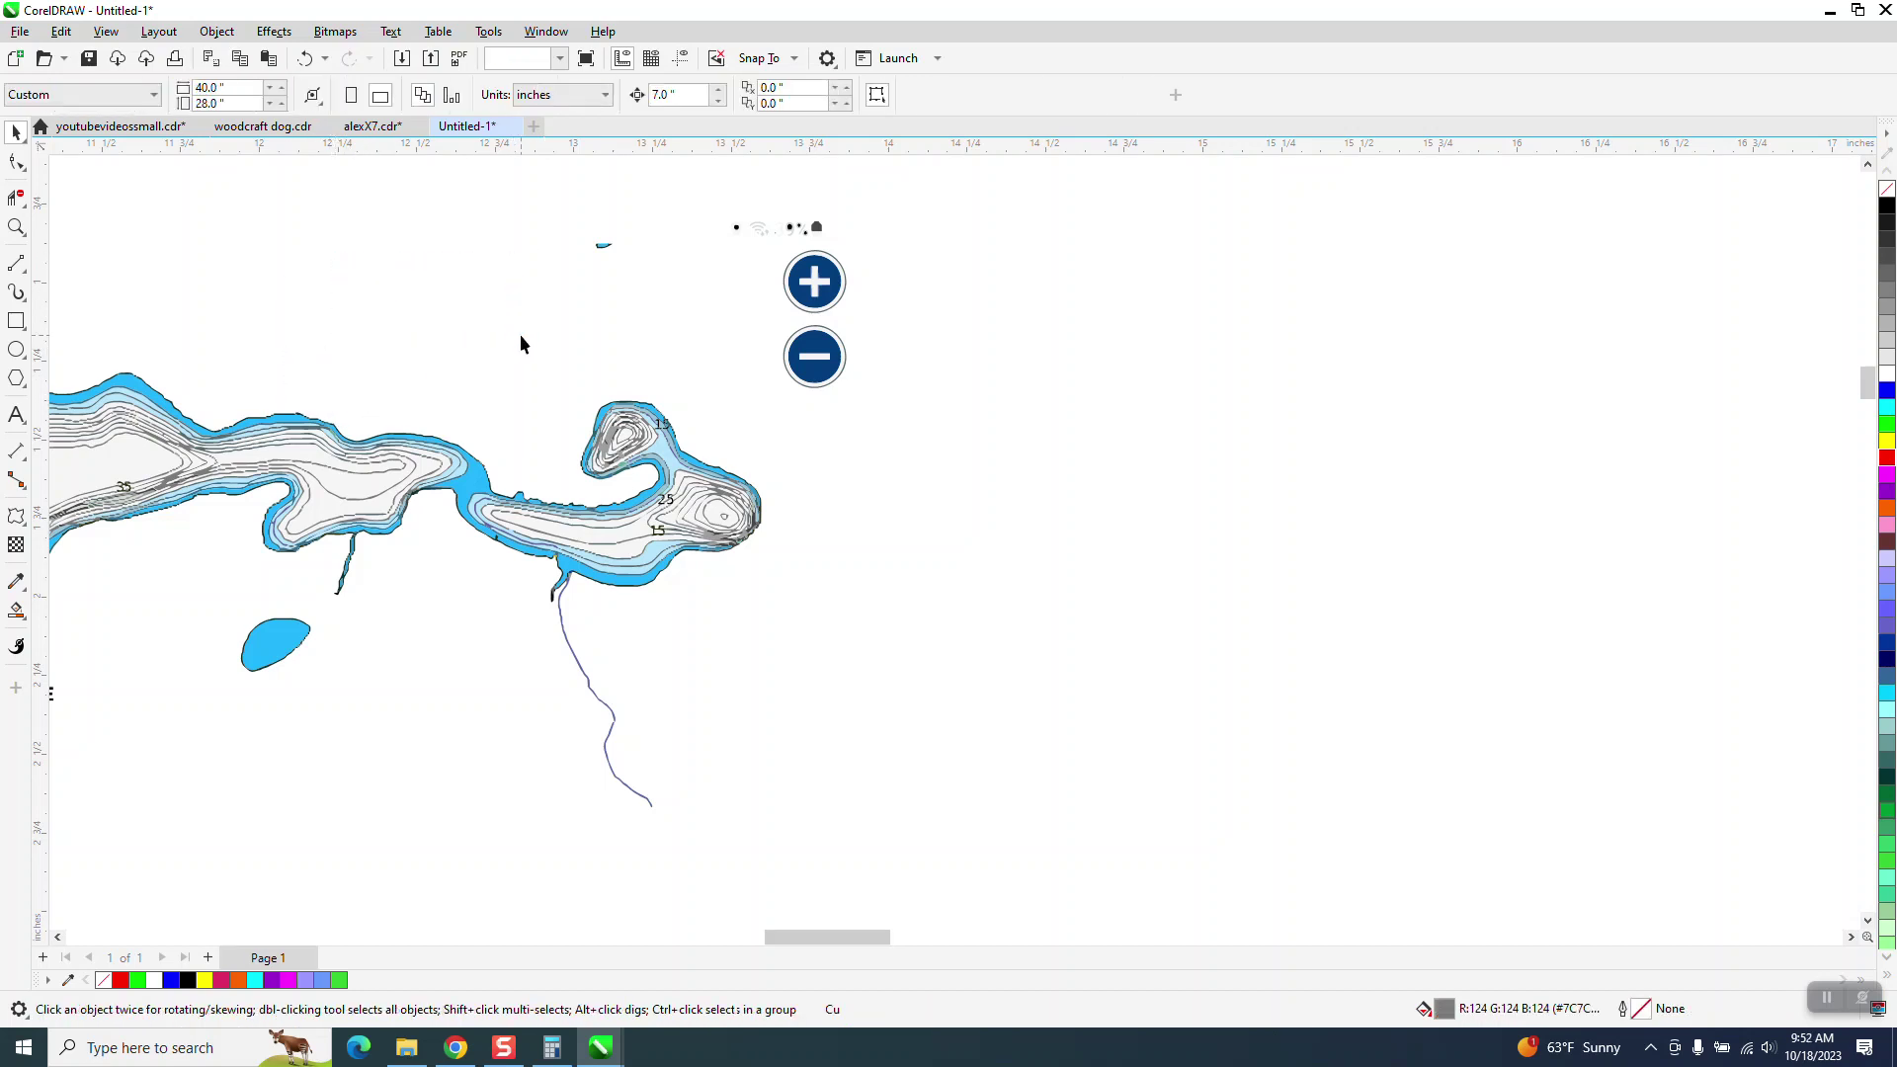
pyautogui.moveTo(542, 211); pyautogui.dragTo(950, 393)
pyautogui.press('Delete')
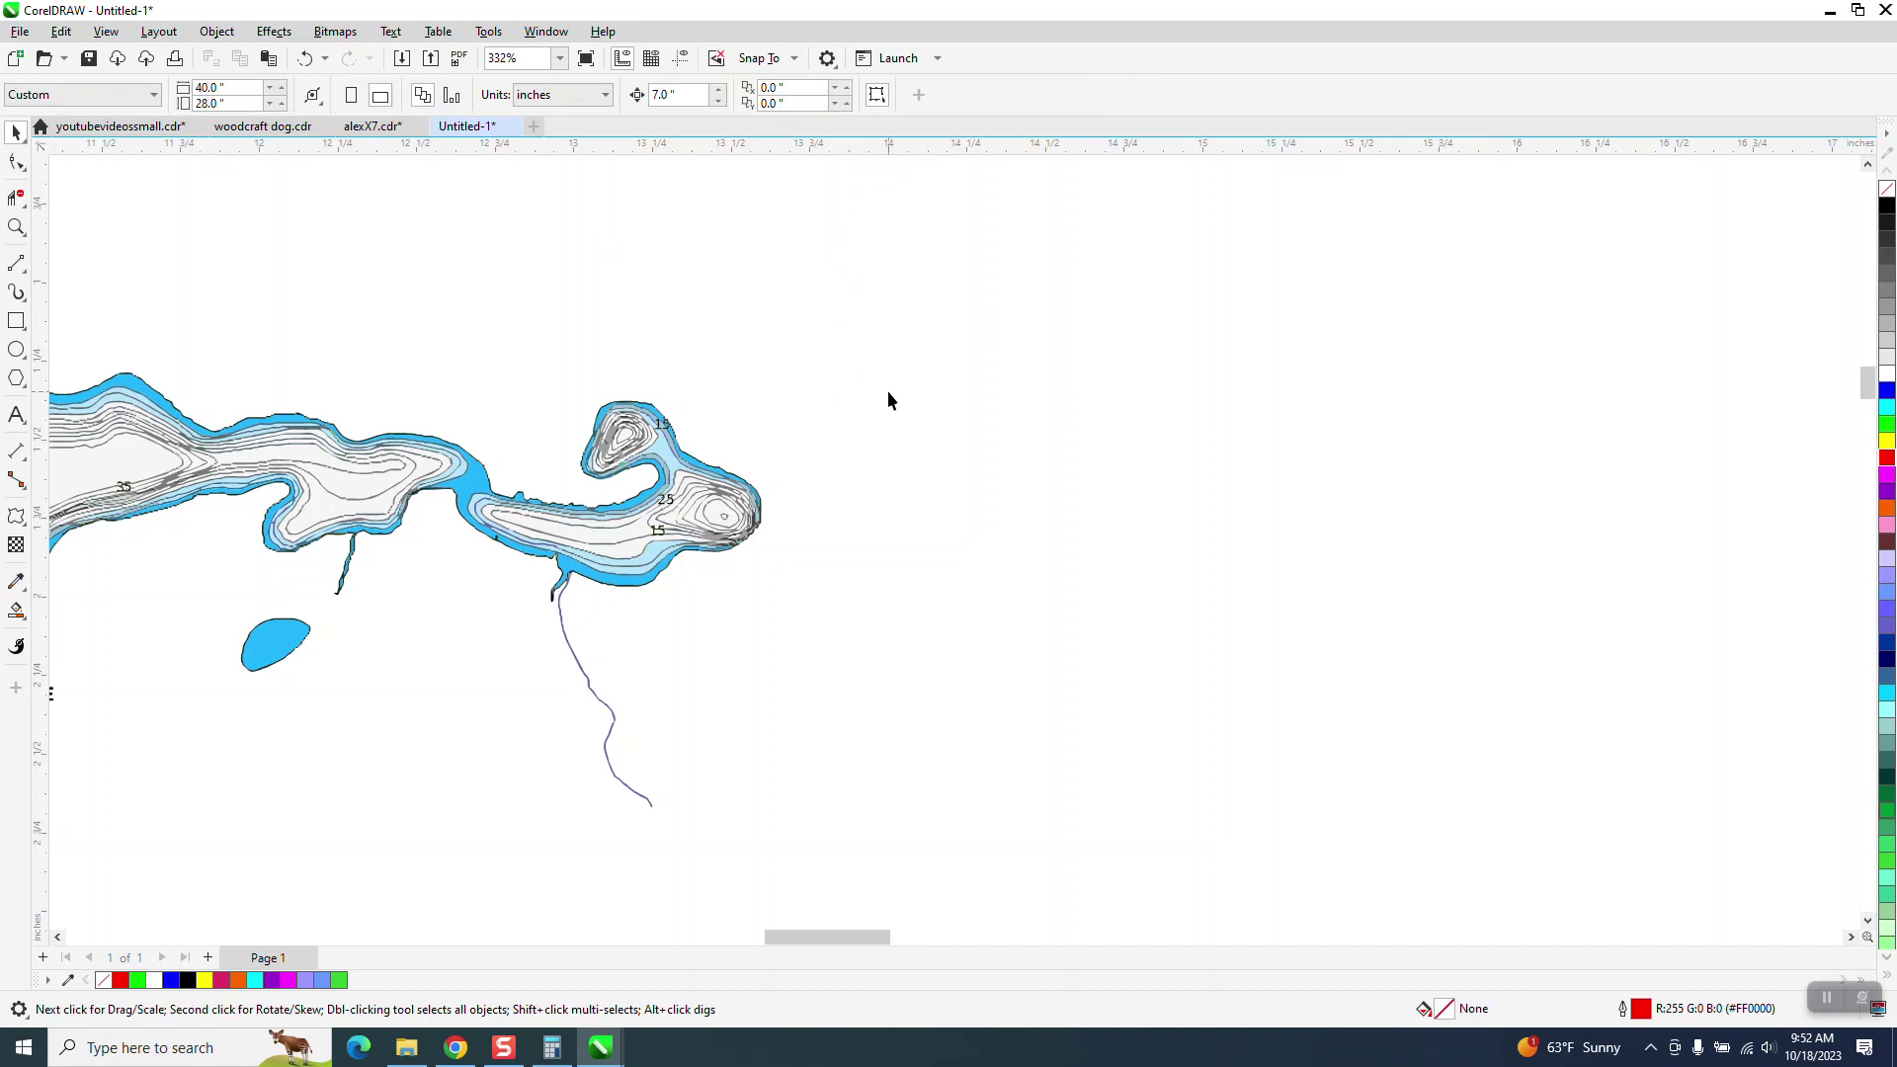
# Delete the "LITTLE THUNDER LAKE" label below the traced lake
pyautogui.scroll(-2, 886, 389)
pyautogui.scroll(-2, 751, 454)
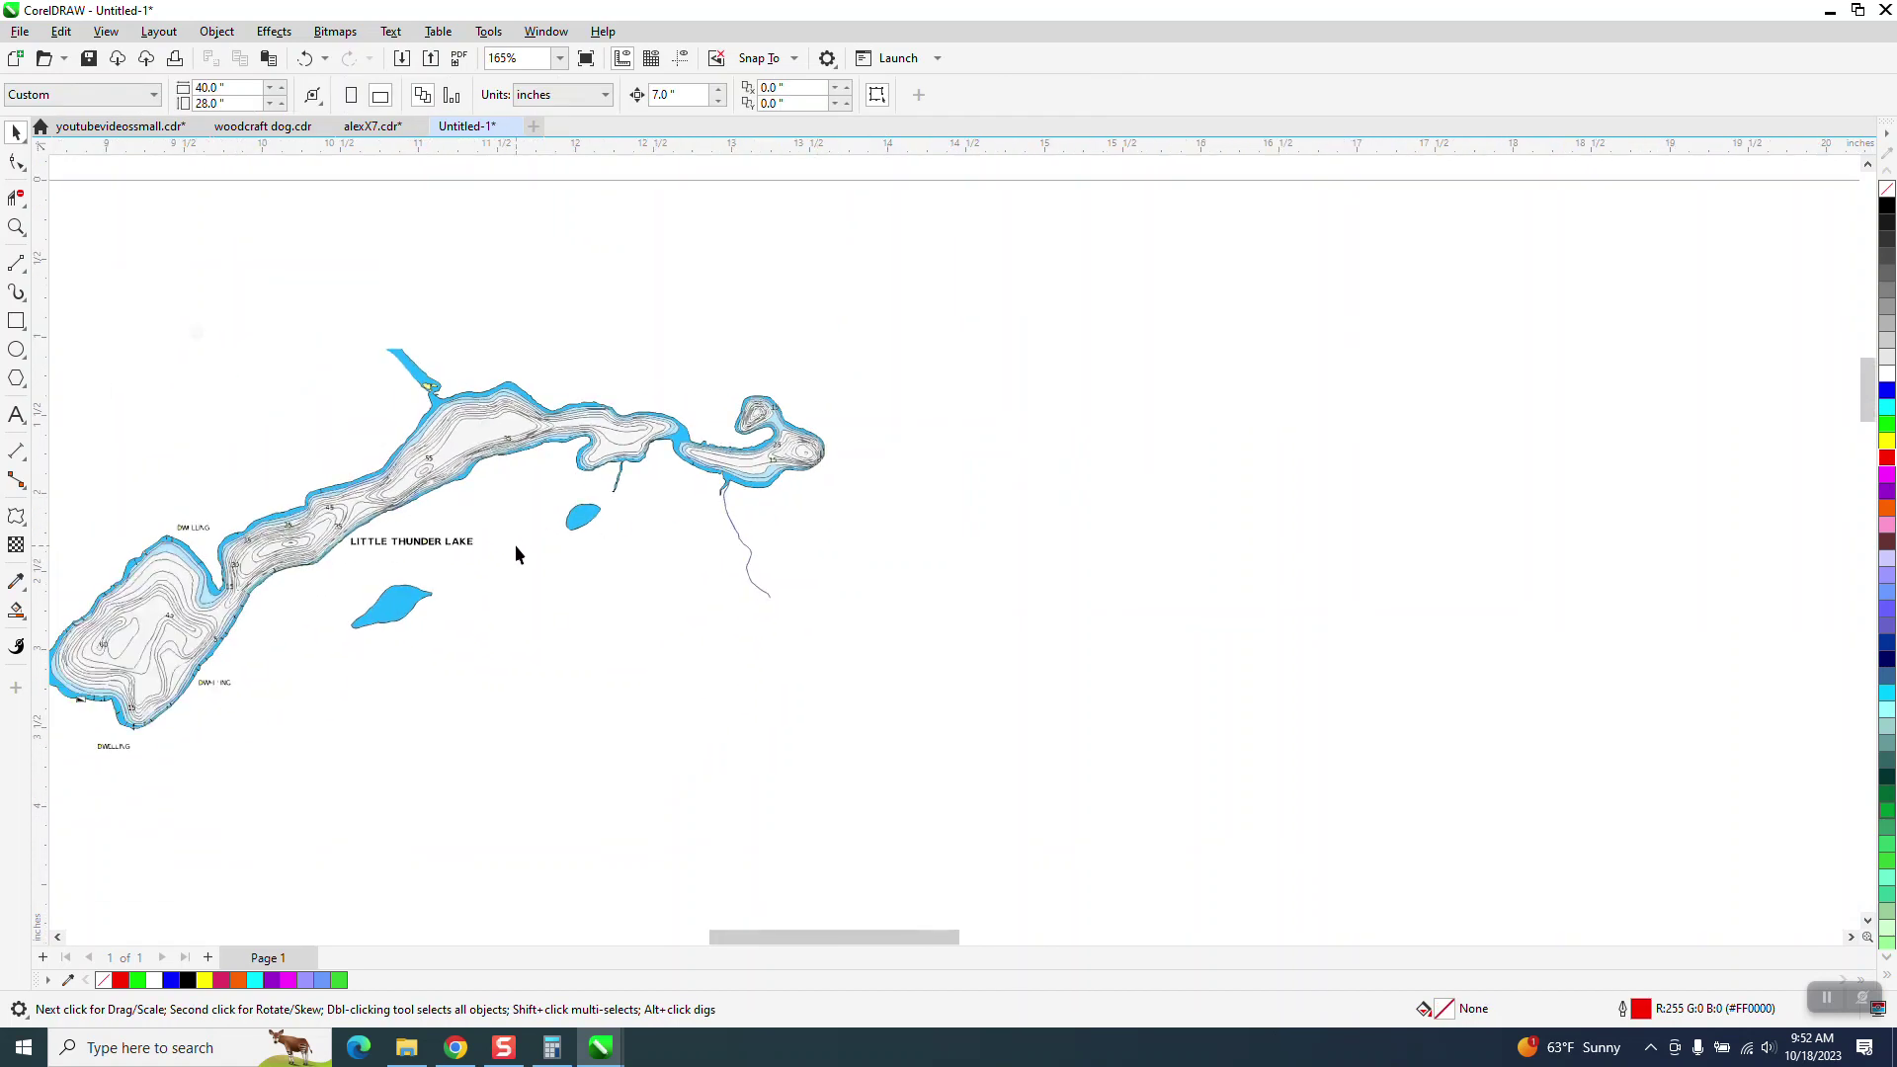
pyautogui.click(353, 556)
pyautogui.press('Delete')
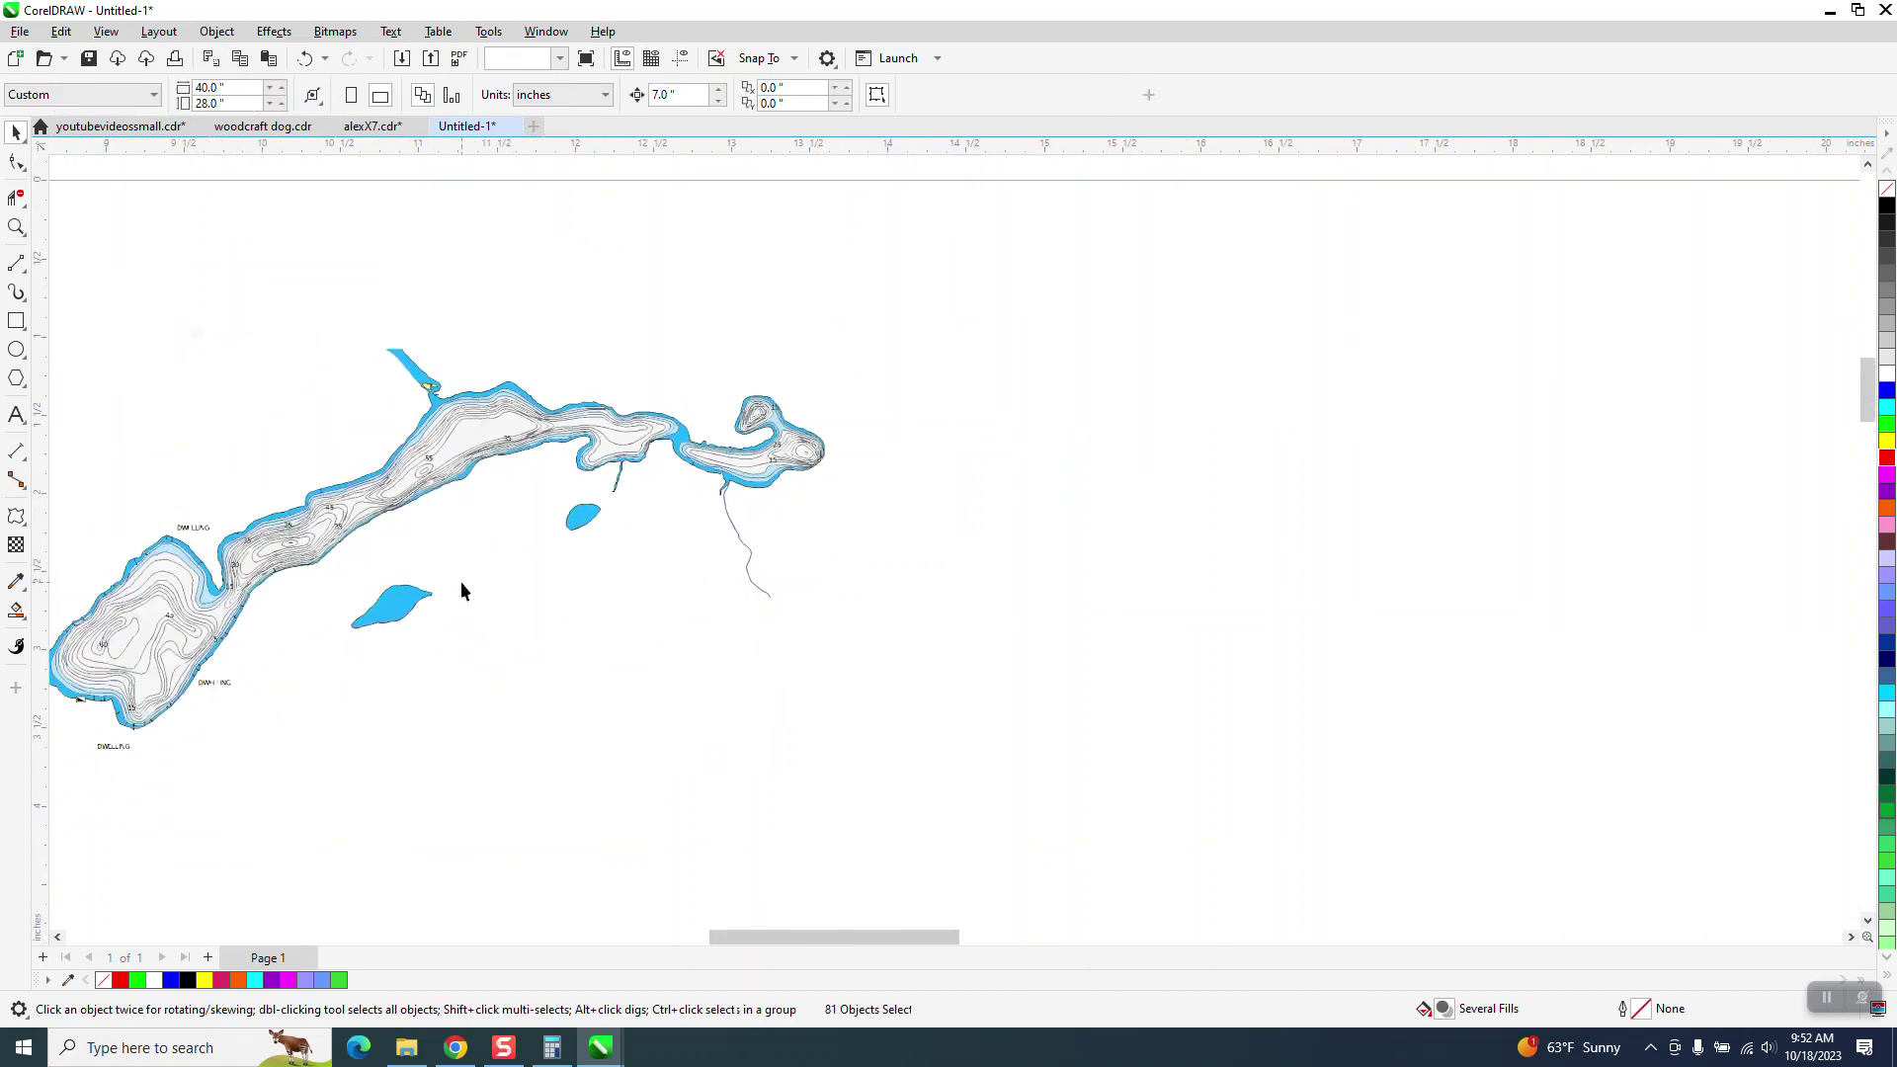
# Delete the round pin, layers and navigation-arrow icons beside the creek at the traced map's lower left
pyautogui.scroll(-1, 488, 506)
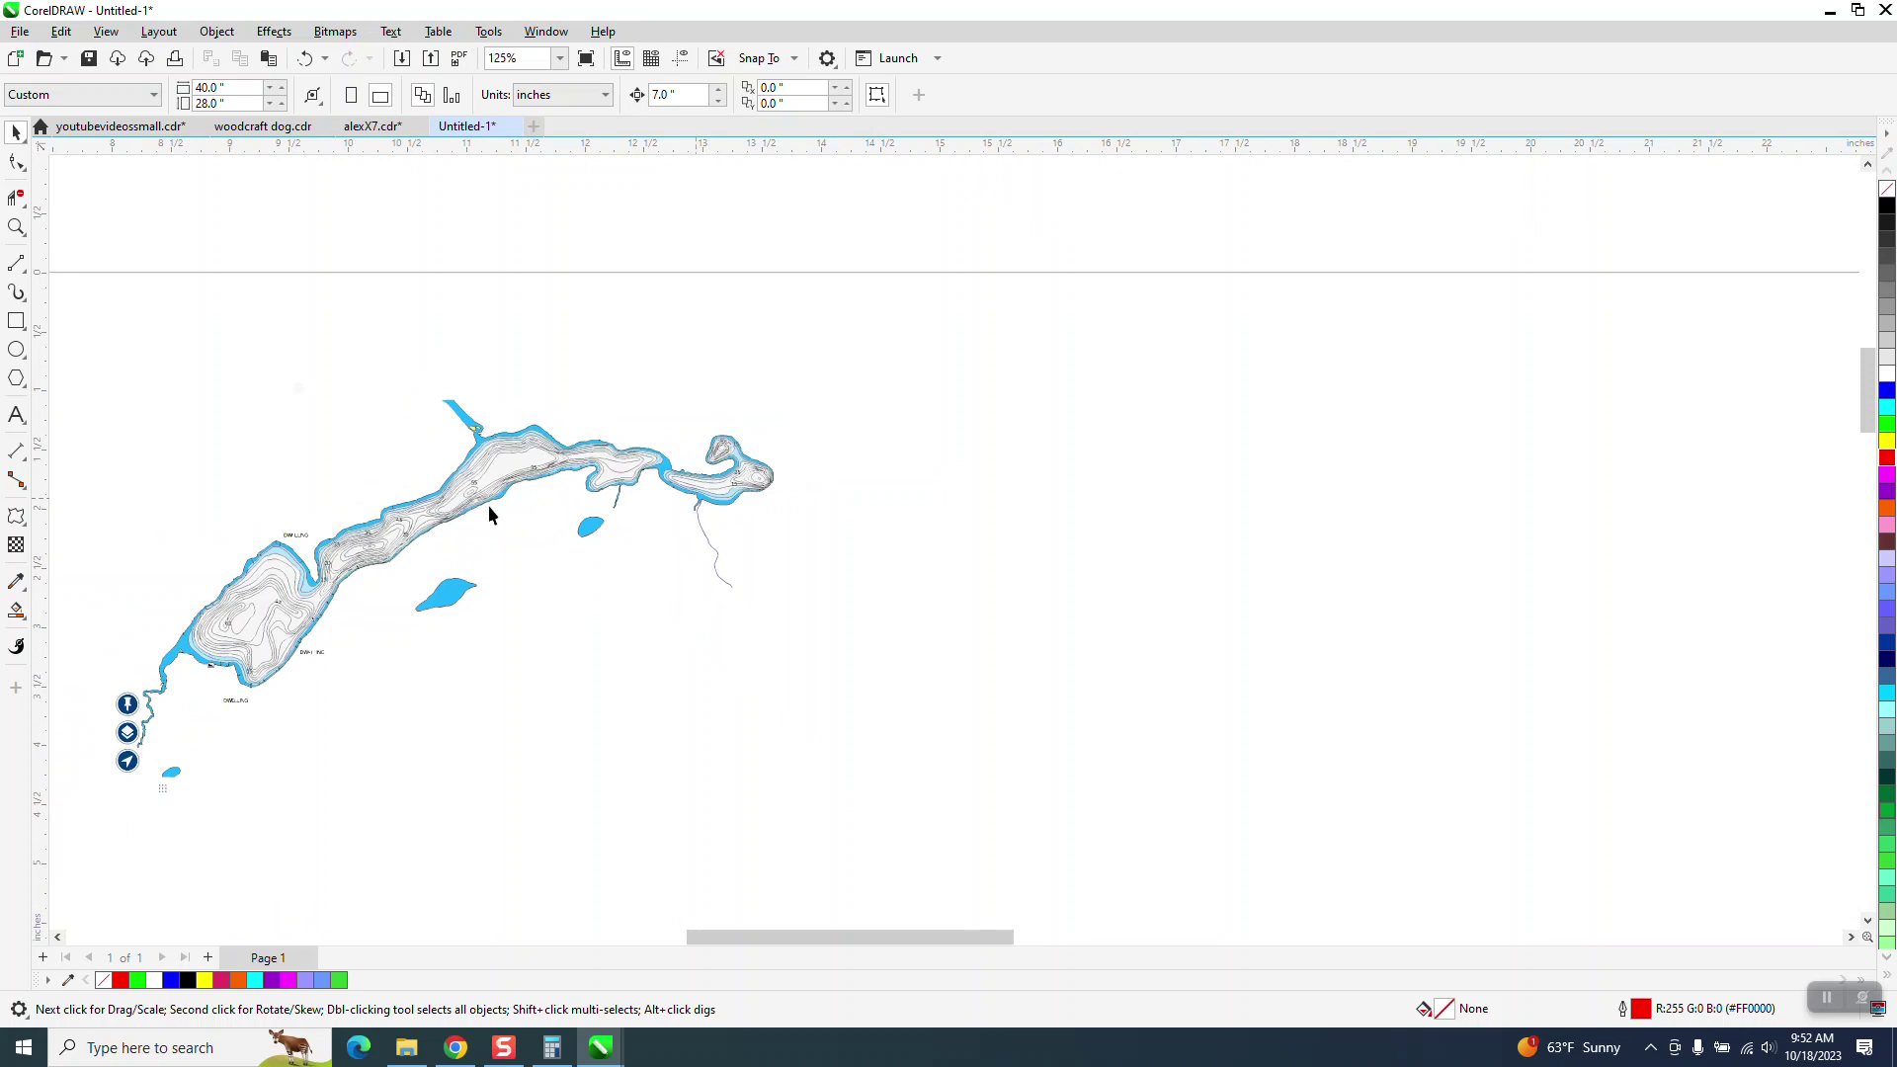
pyautogui.click(16, 228)
pyautogui.moveTo(93, 585); pyautogui.dragTo(589, 813)
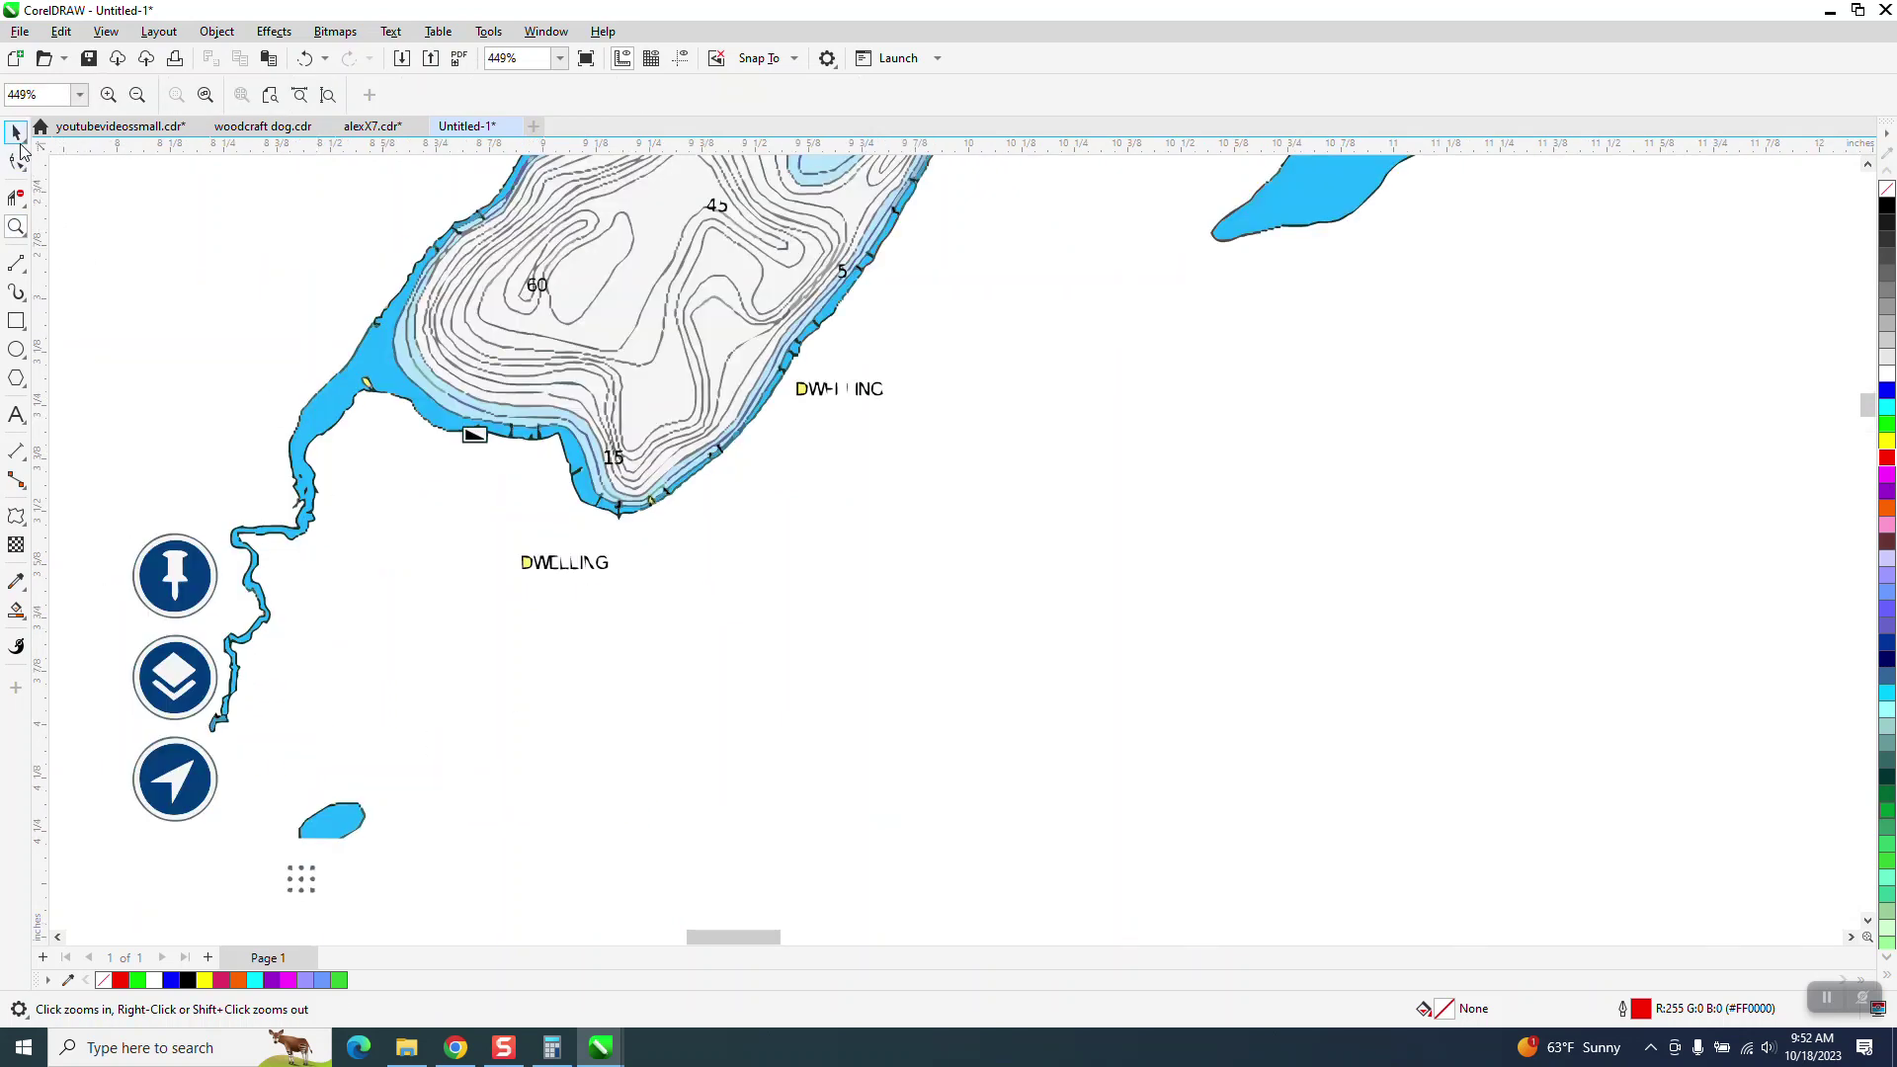
pyautogui.click(17, 135)
pyautogui.click(174, 583)
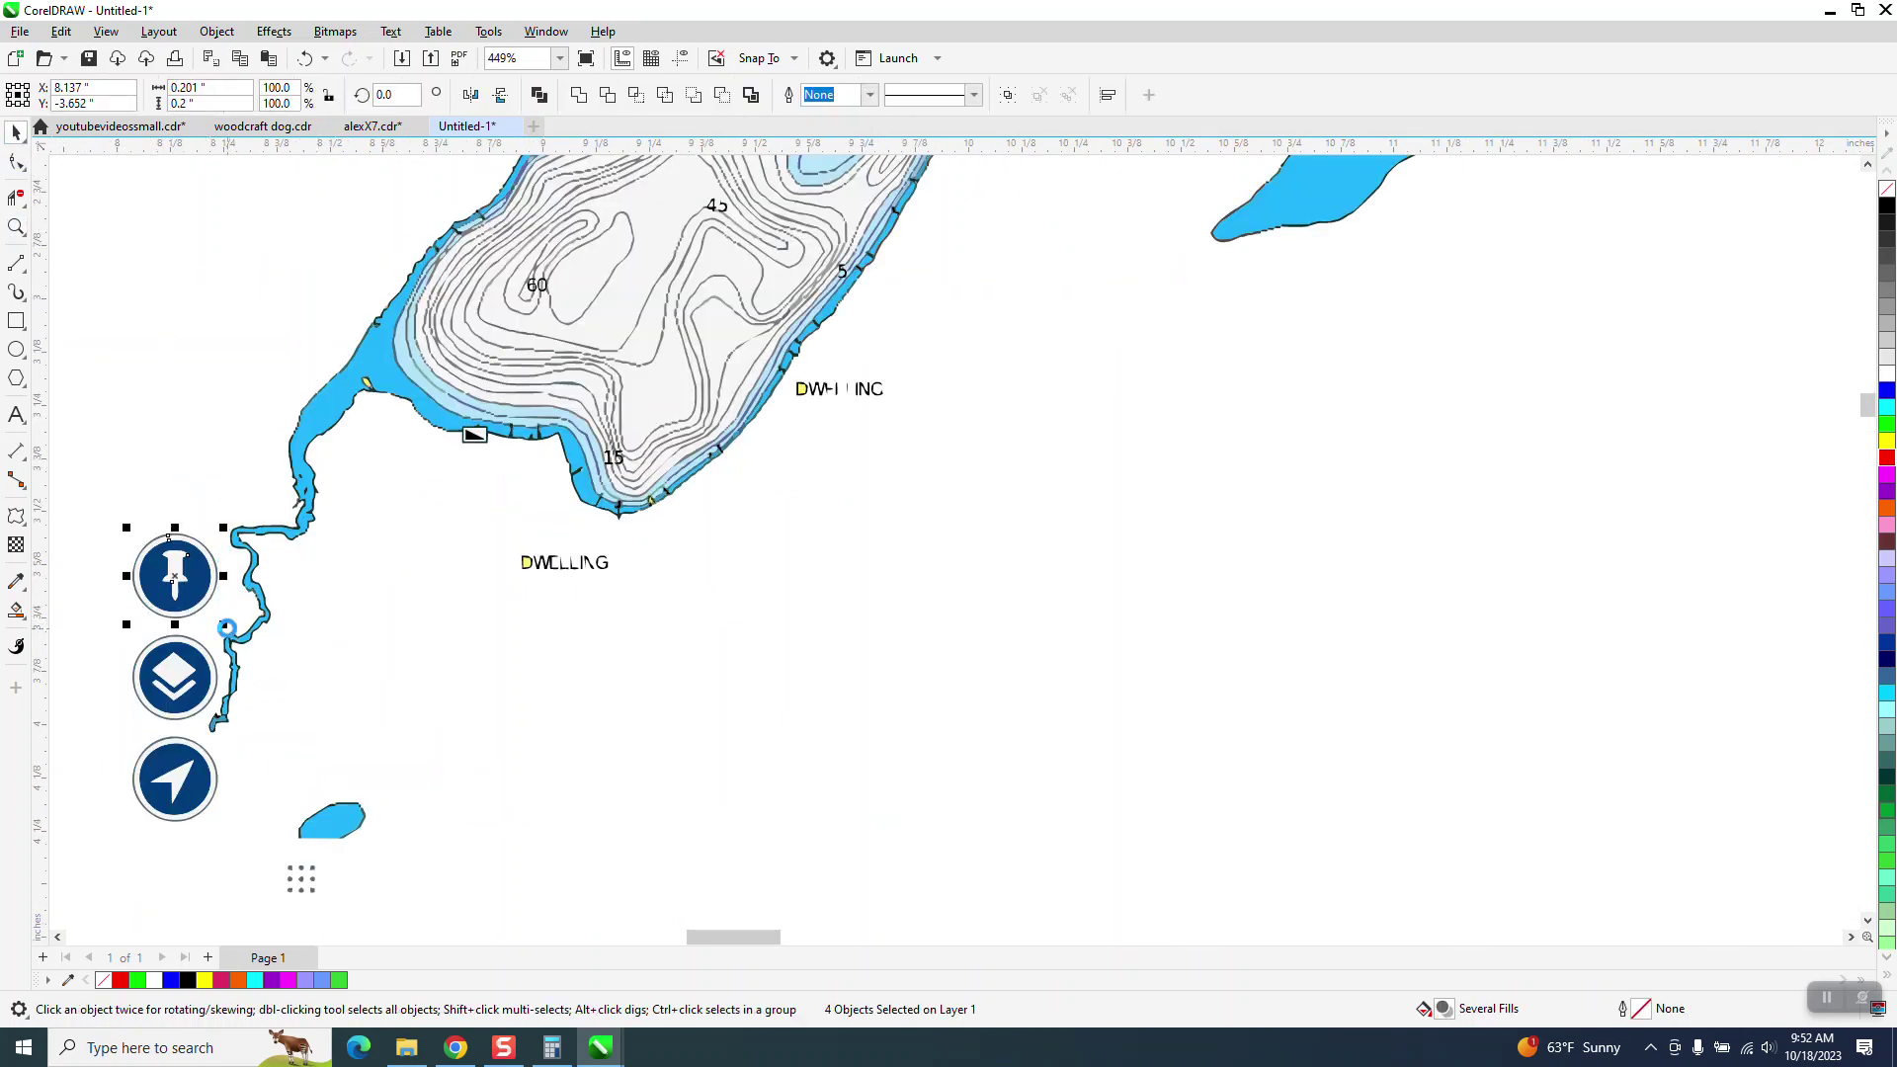
pyautogui.press('Delete')
pyautogui.moveTo(163, 718); pyautogui.dragTo(219, 742)
pyautogui.press('Delete')
pyautogui.moveTo(111, 719); pyautogui.dragTo(220, 832)
pyautogui.press('Delete')
# Delete the cut-off pond and dot grid near the creek, the DWELLING label below the lake, and the shoreline box's dark mark
pyautogui.moveTo(393, 896); pyautogui.dragTo(425, 913)
pyautogui.press('Delete')
pyautogui.moveTo(618, 624); pyautogui.dragTo(620, 626)
pyautogui.press('Delete')
pyautogui.click(474, 443)
pyautogui.press('Delete')
# Try to delete the small white box on the lake's southwest shore, and undo the deletion
pyautogui.click(476, 438)
pyautogui.click(472, 472)
pyautogui.click(478, 442)
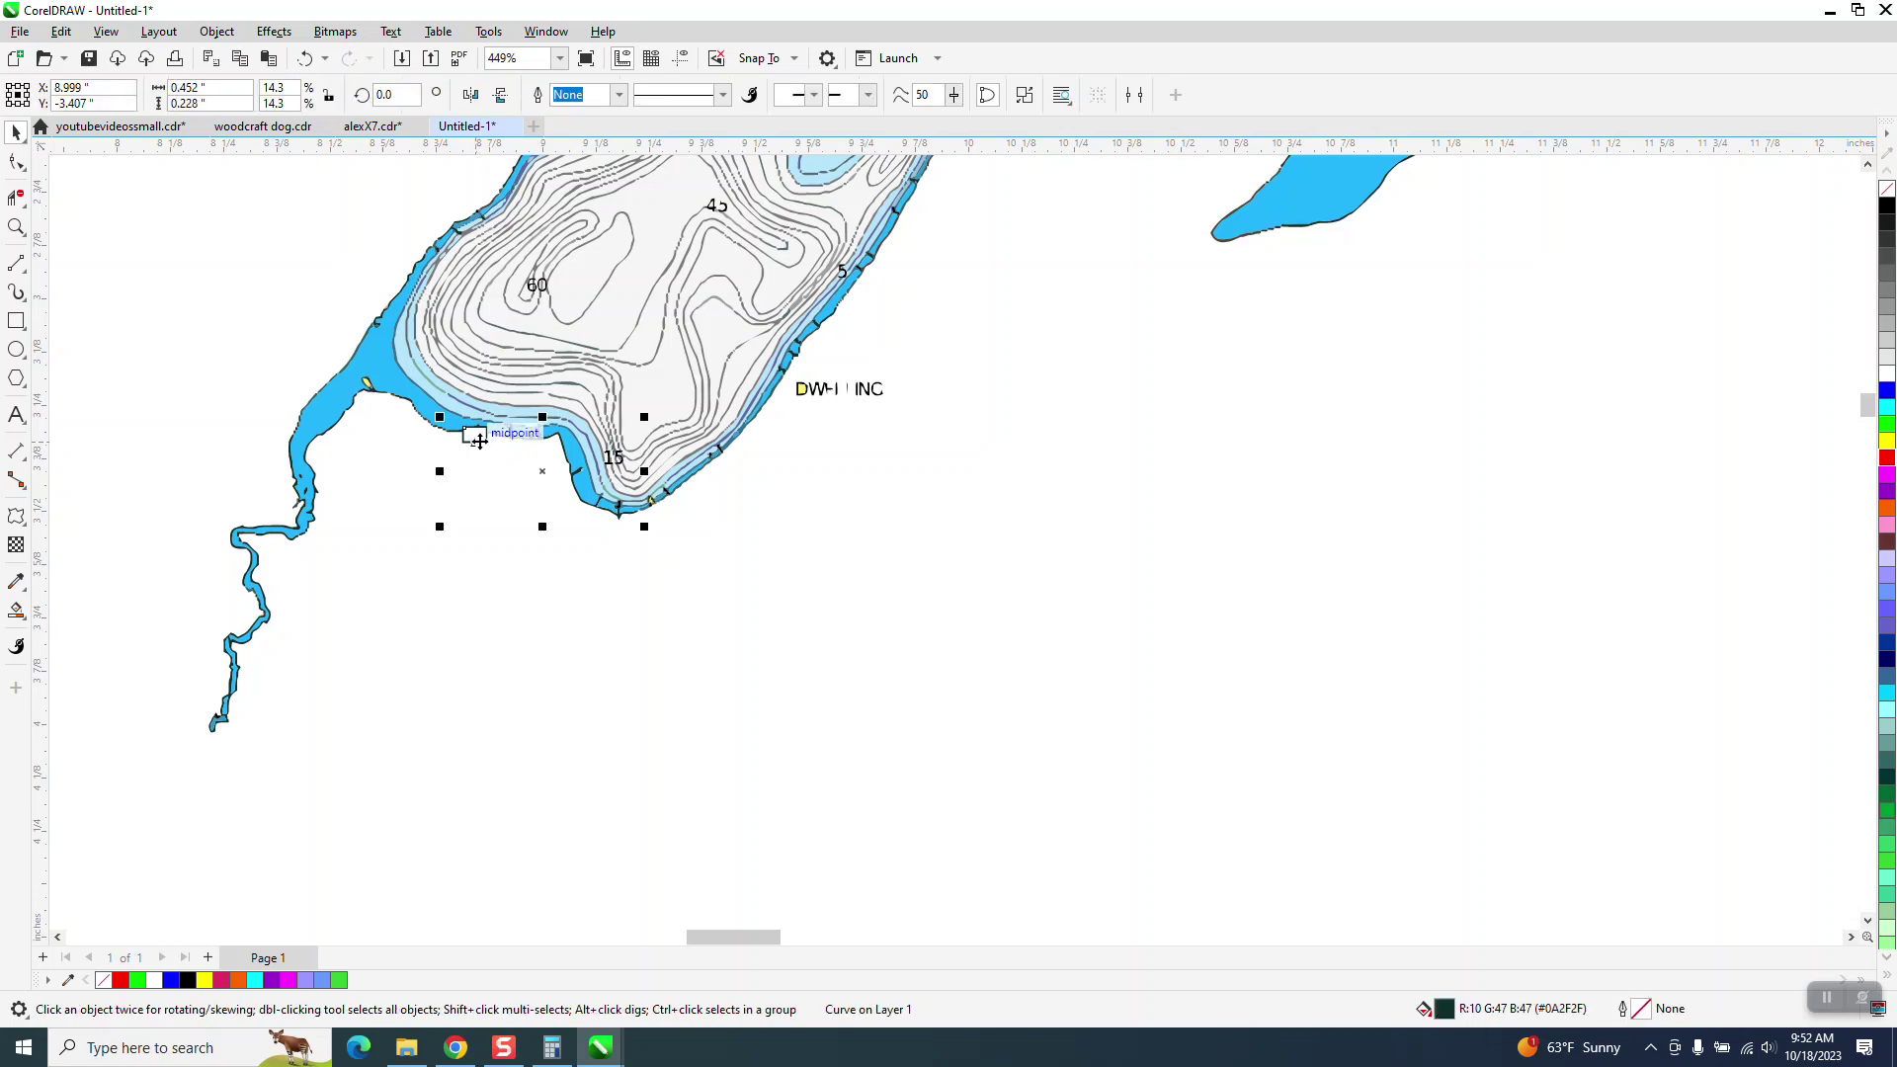
pyautogui.press('Delete')
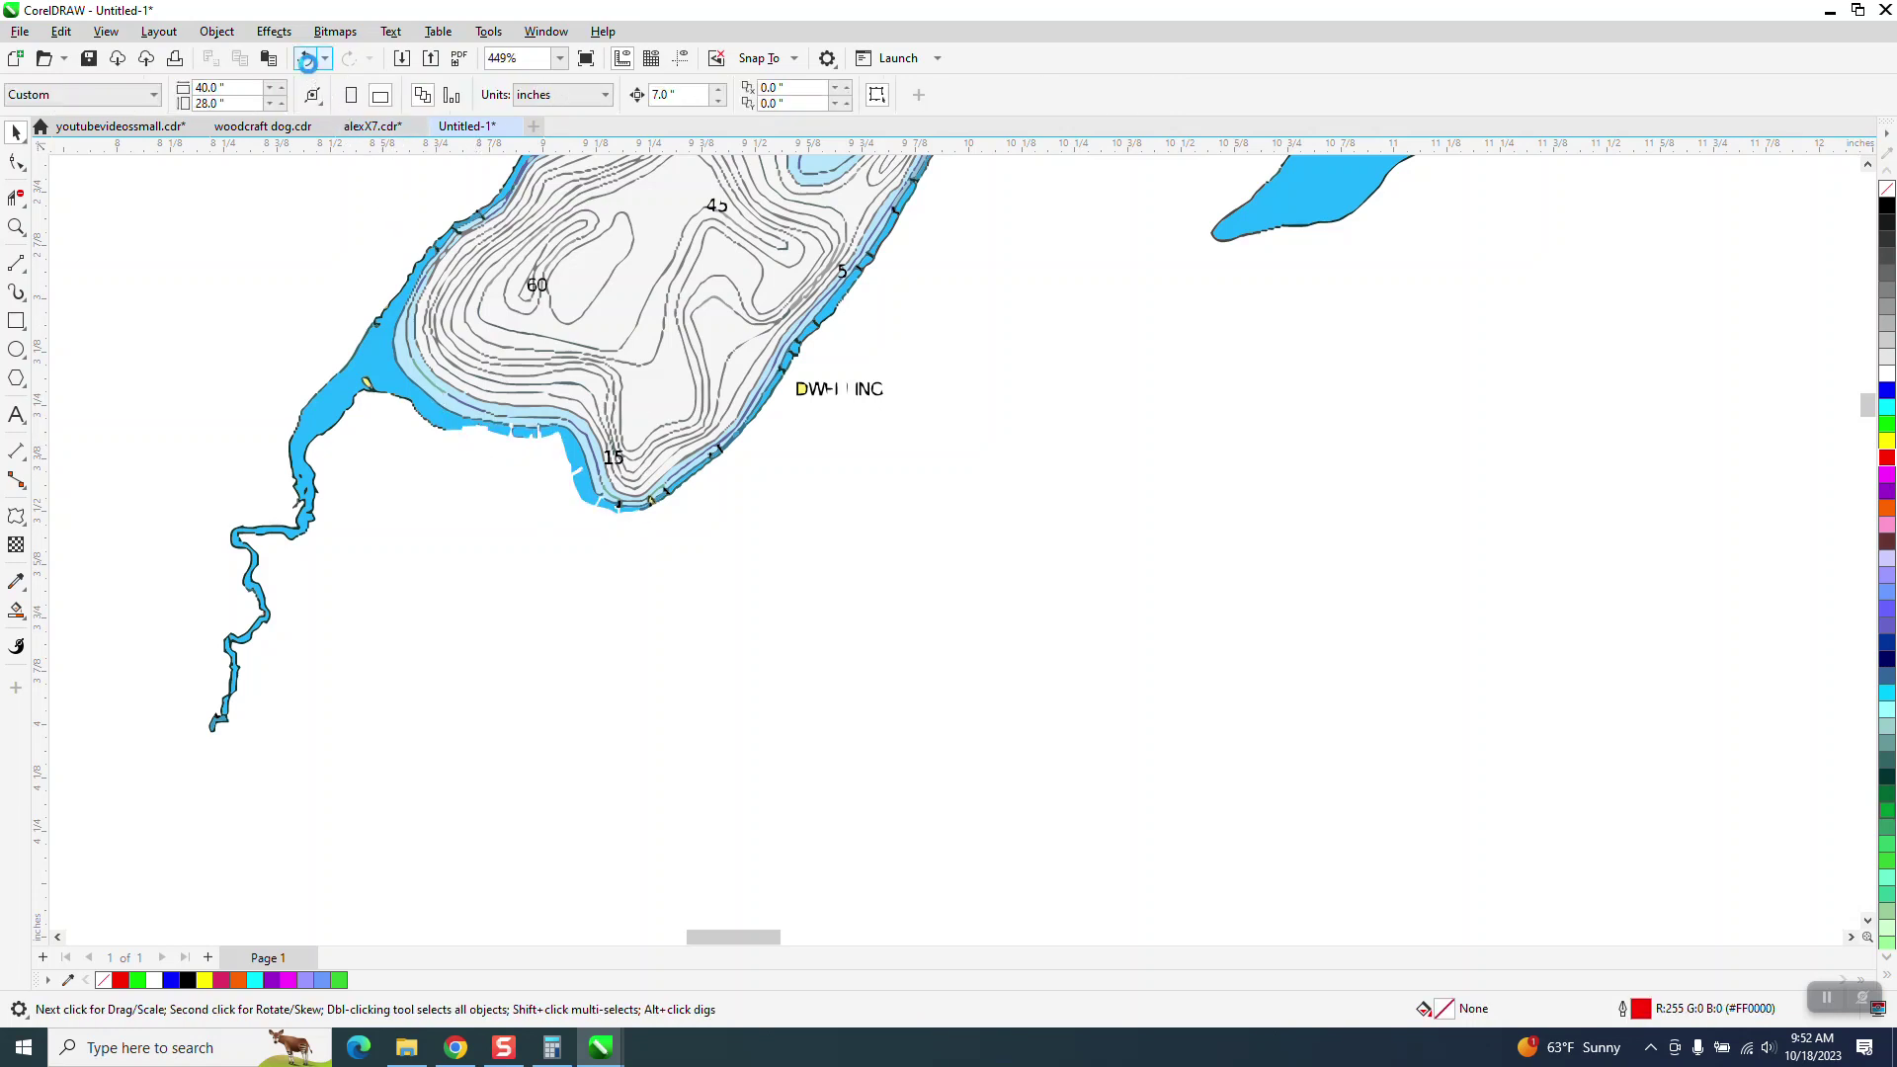
pyautogui.click(305, 58)
# Delete the remaining DWELLING labels southeast and north of the lake's large western basin
pyautogui.click(785, 417)
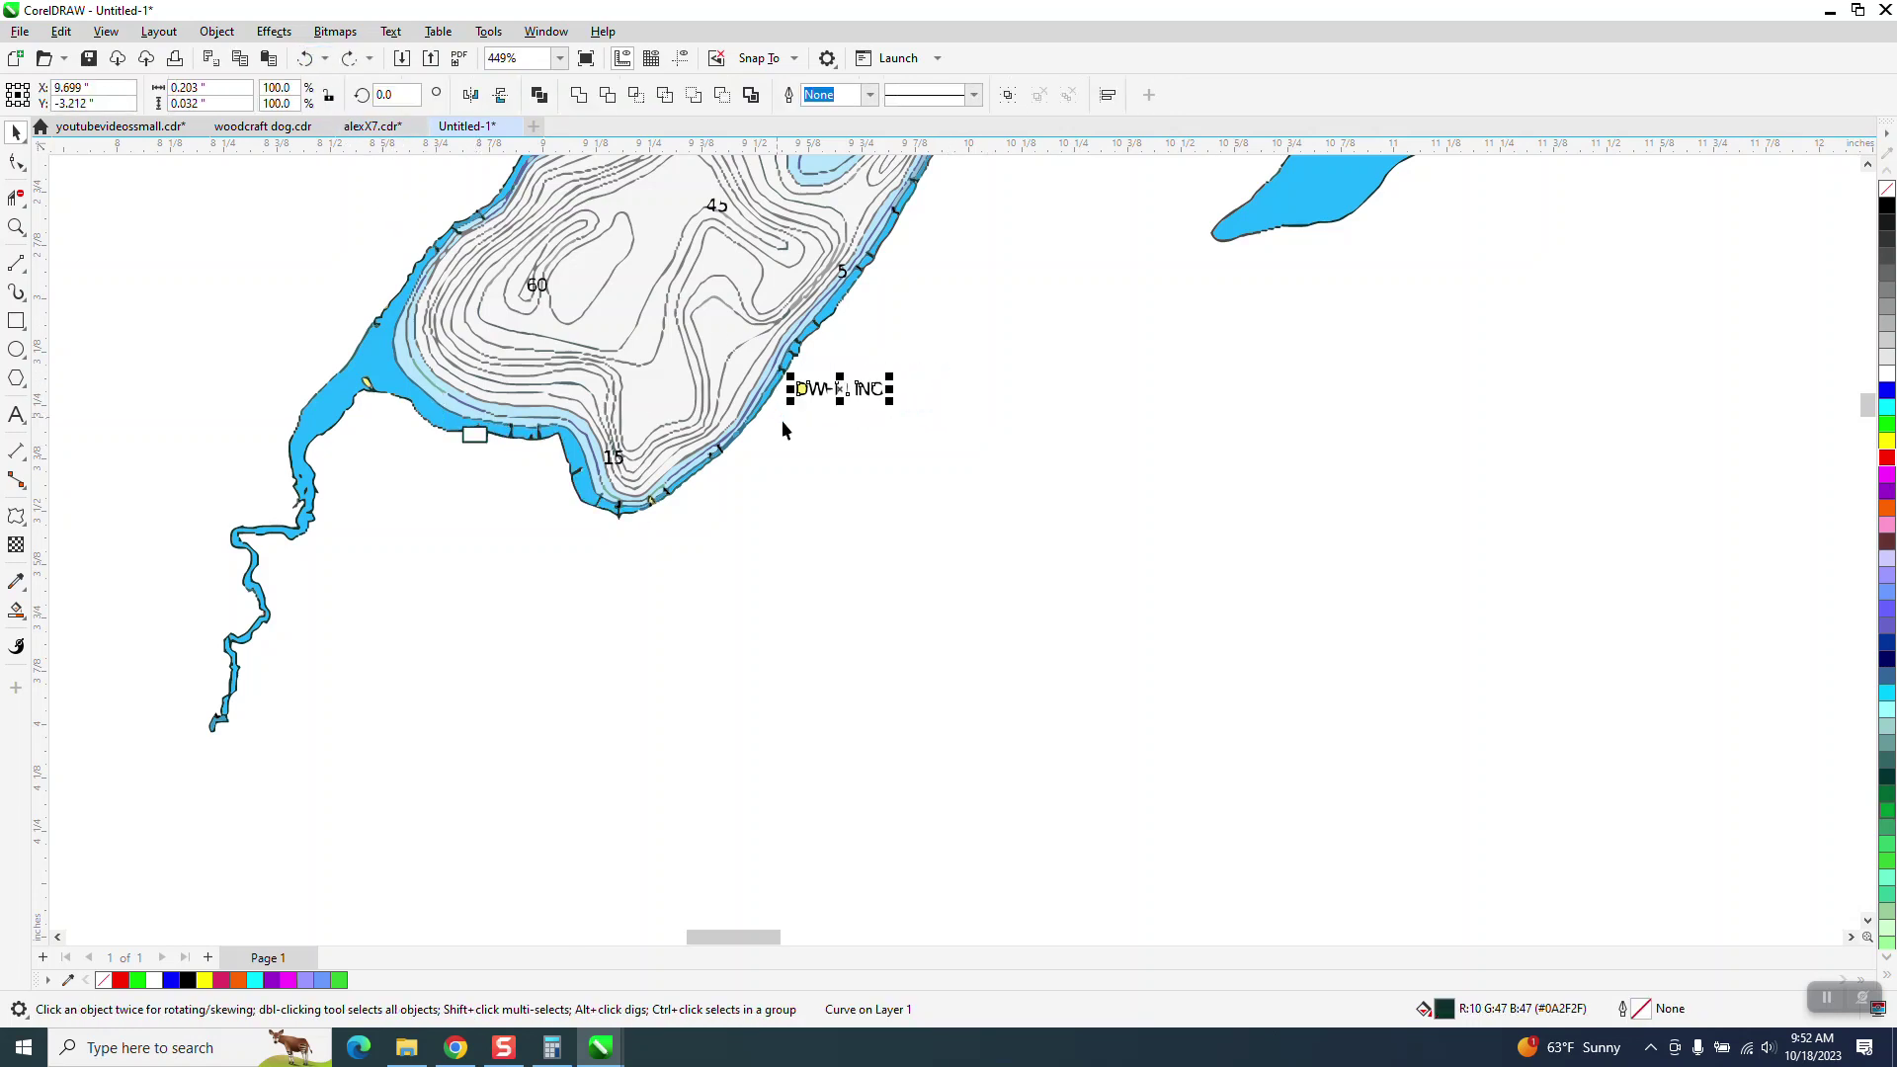
pyautogui.click(665, 643)
pyautogui.scroll(-2, 465, 776)
pyautogui.scroll(-1, 461, 781)
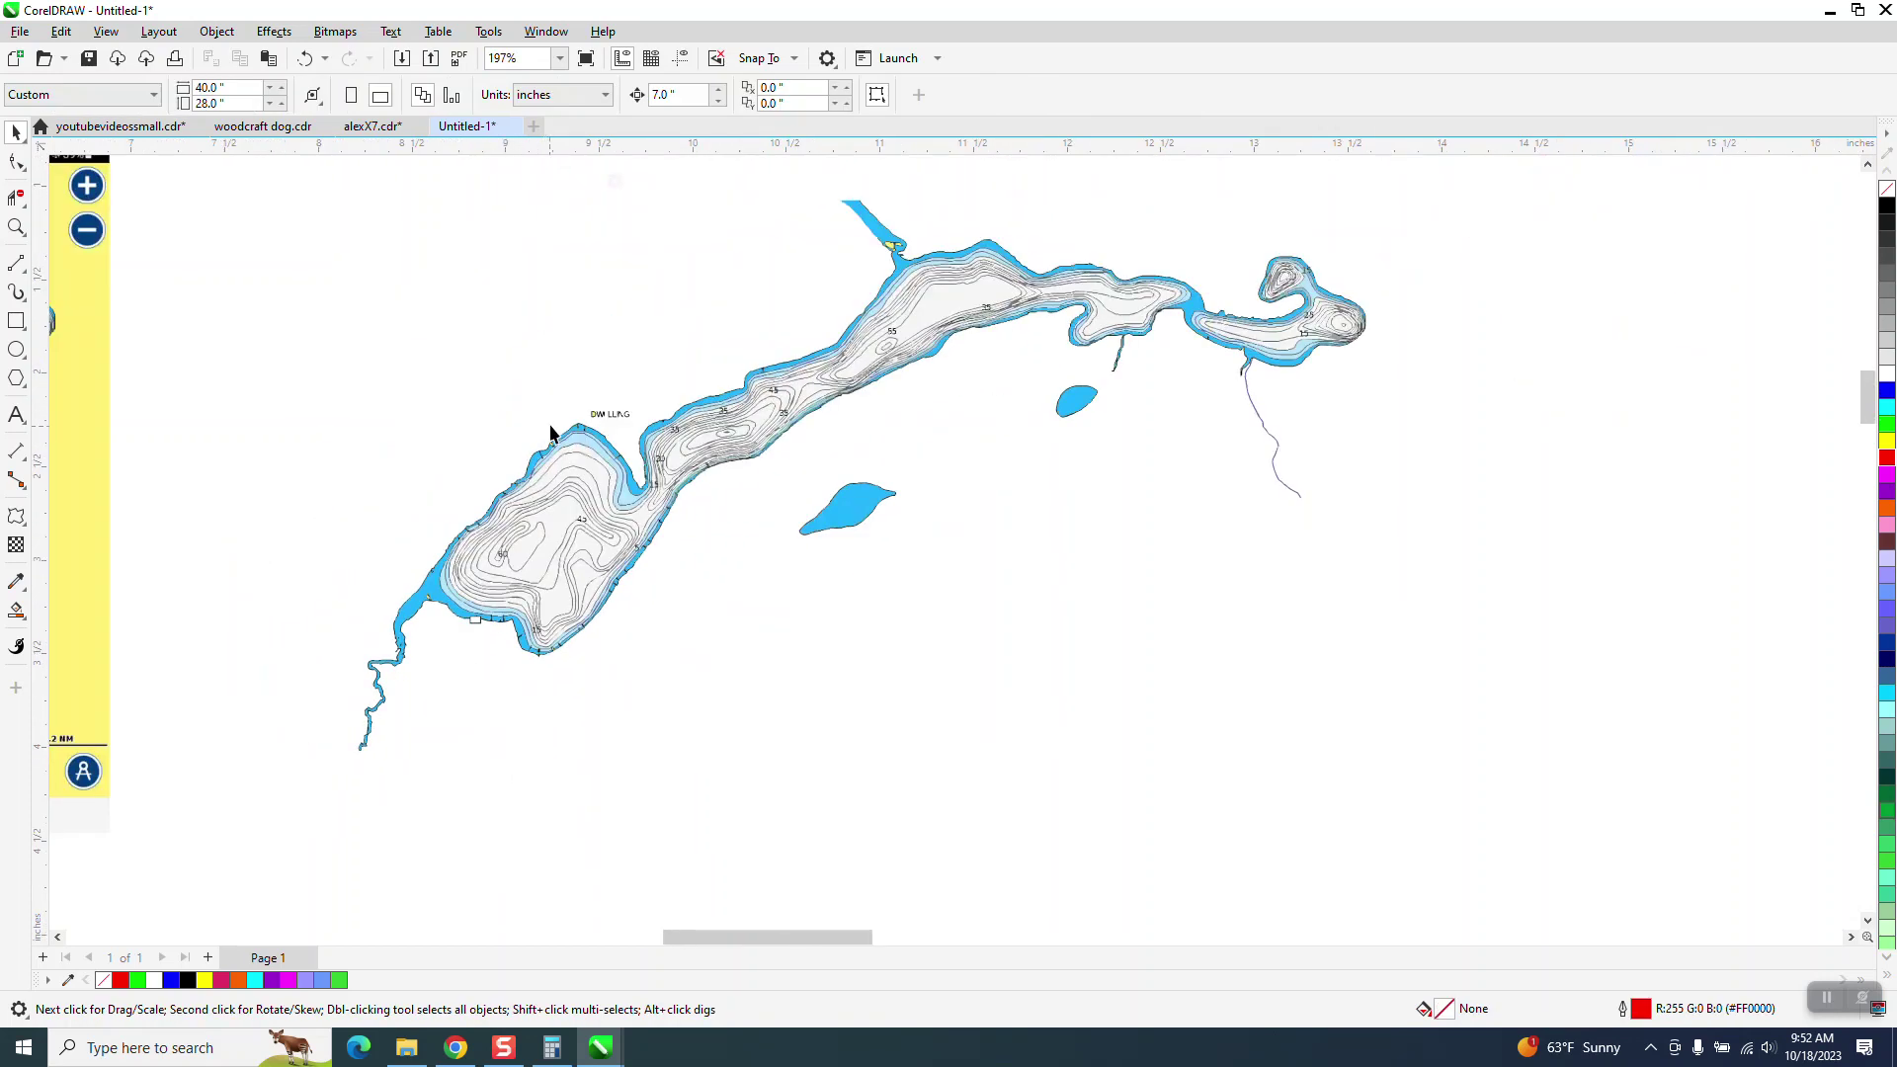
pyautogui.moveTo(564, 410); pyautogui.dragTo(640, 425)
pyautogui.press('Delete')
# Delete the two separate ponds below the traced lake, including their blue fills and outlines
pyautogui.scroll(-1, 655, 443)
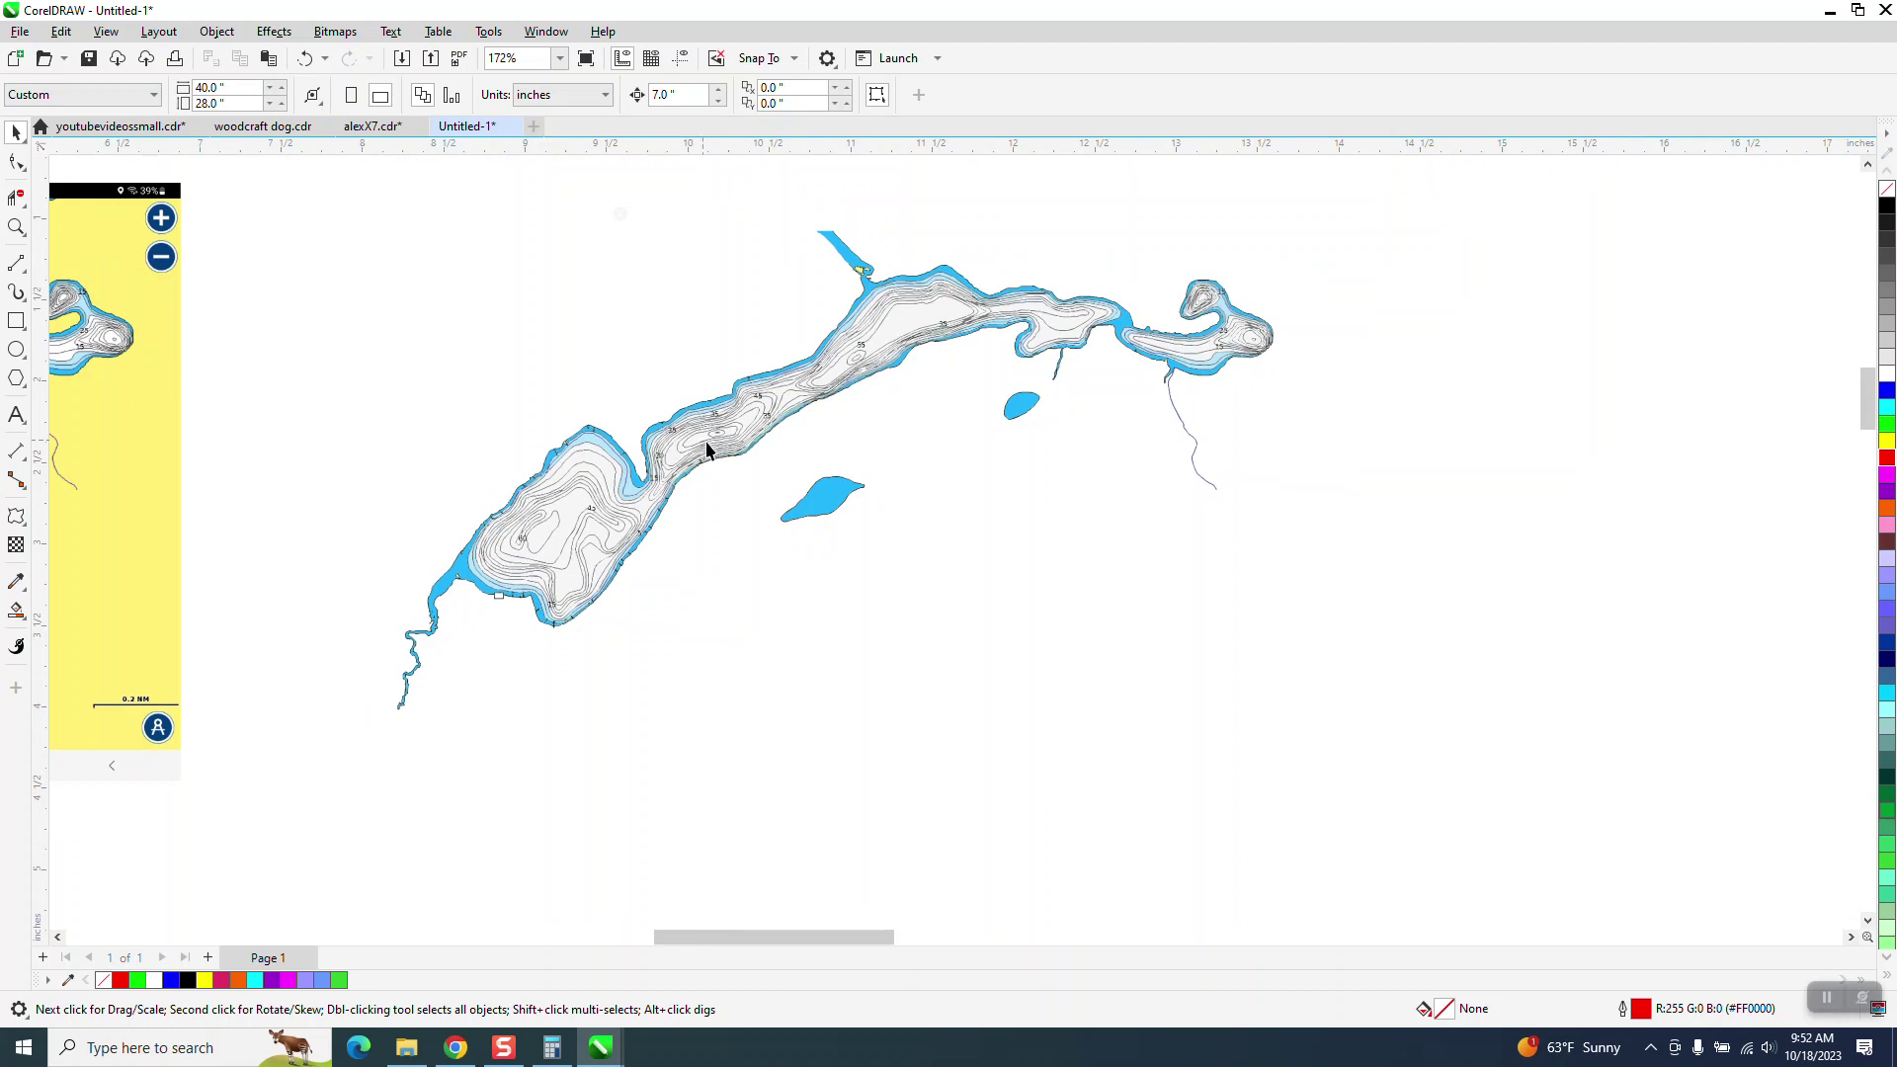
pyautogui.click(825, 504)
pyautogui.press('Delete')
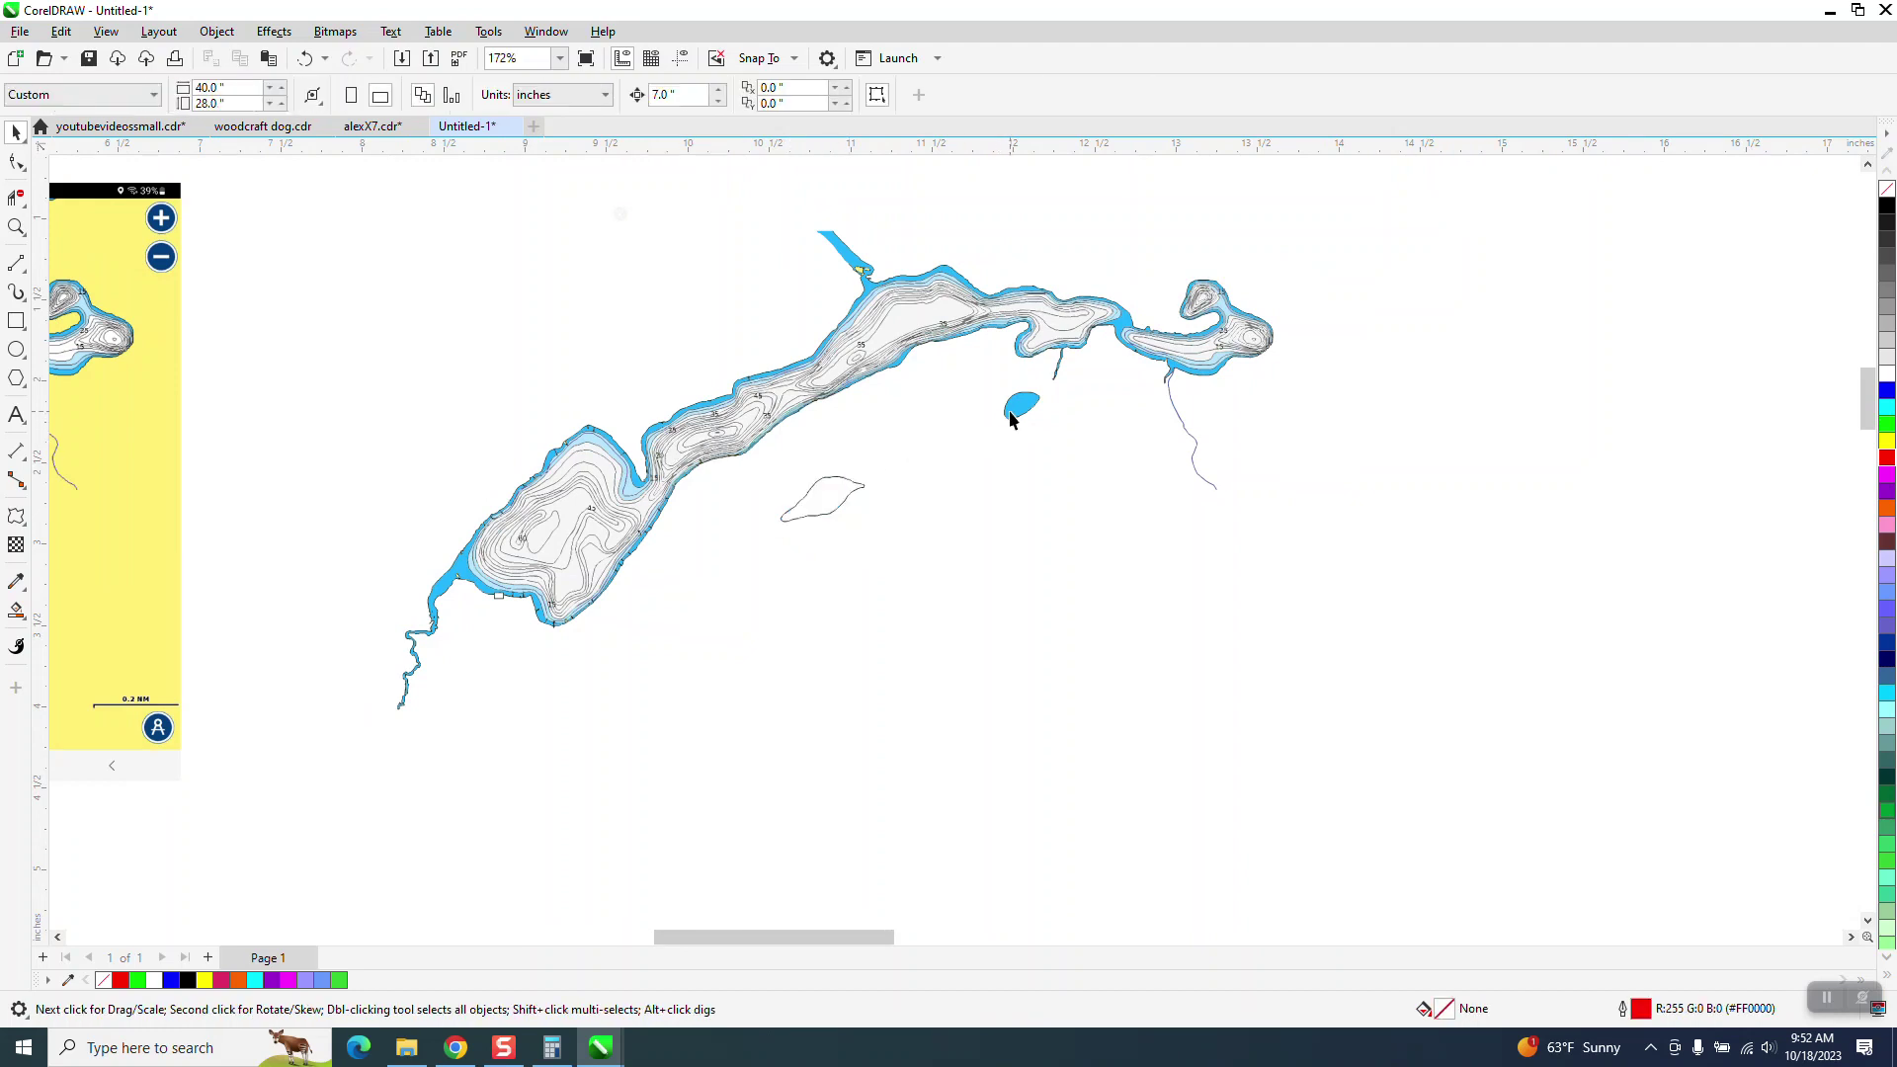
pyautogui.click(790, 515)
pyautogui.press('Delete')
pyautogui.click(1021, 405)
pyautogui.click(996, 388)
pyautogui.moveTo(1079, 442); pyautogui.dragTo(1079, 442)
pyautogui.press('Delete')
pyautogui.scroll(-1, 766, 388)
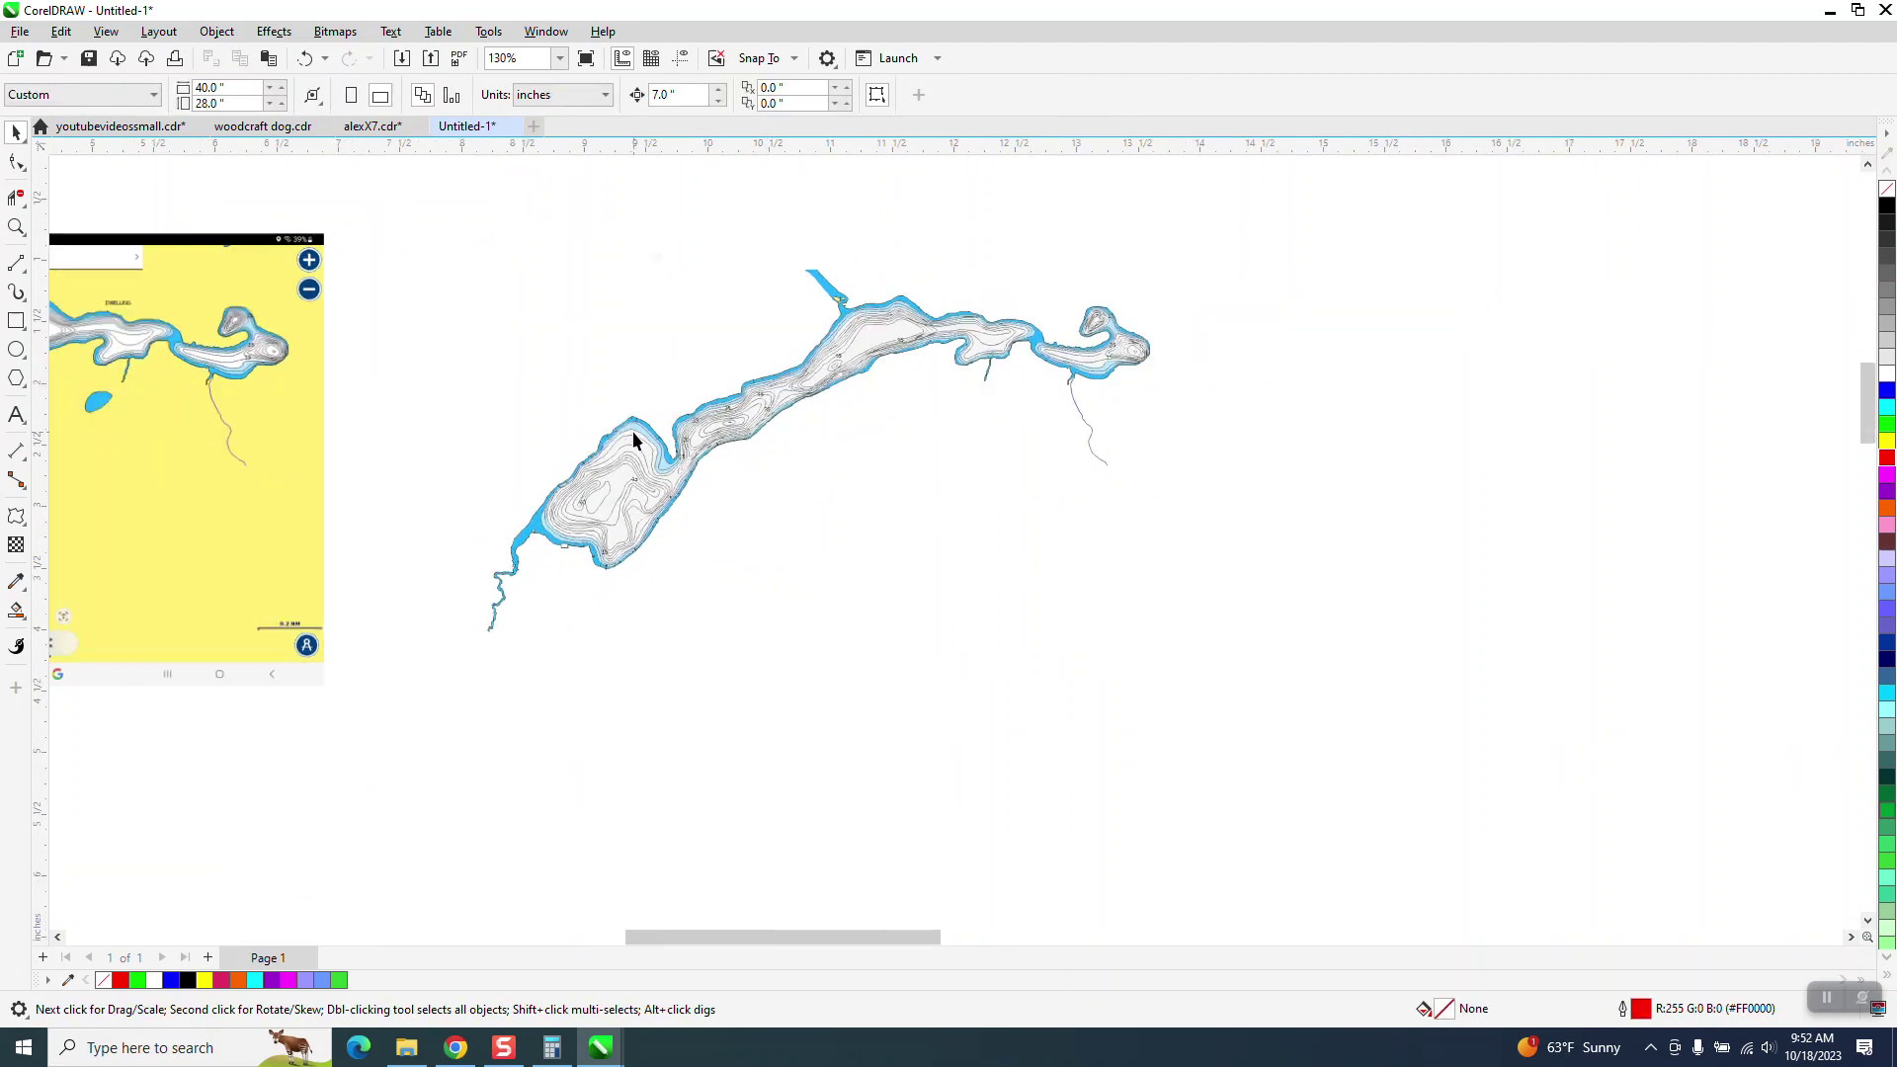
# Draw a rectangle about 5.7 by 3.4 inches that encloses the whole traced lake with its creeks
pyautogui.click(16, 323)
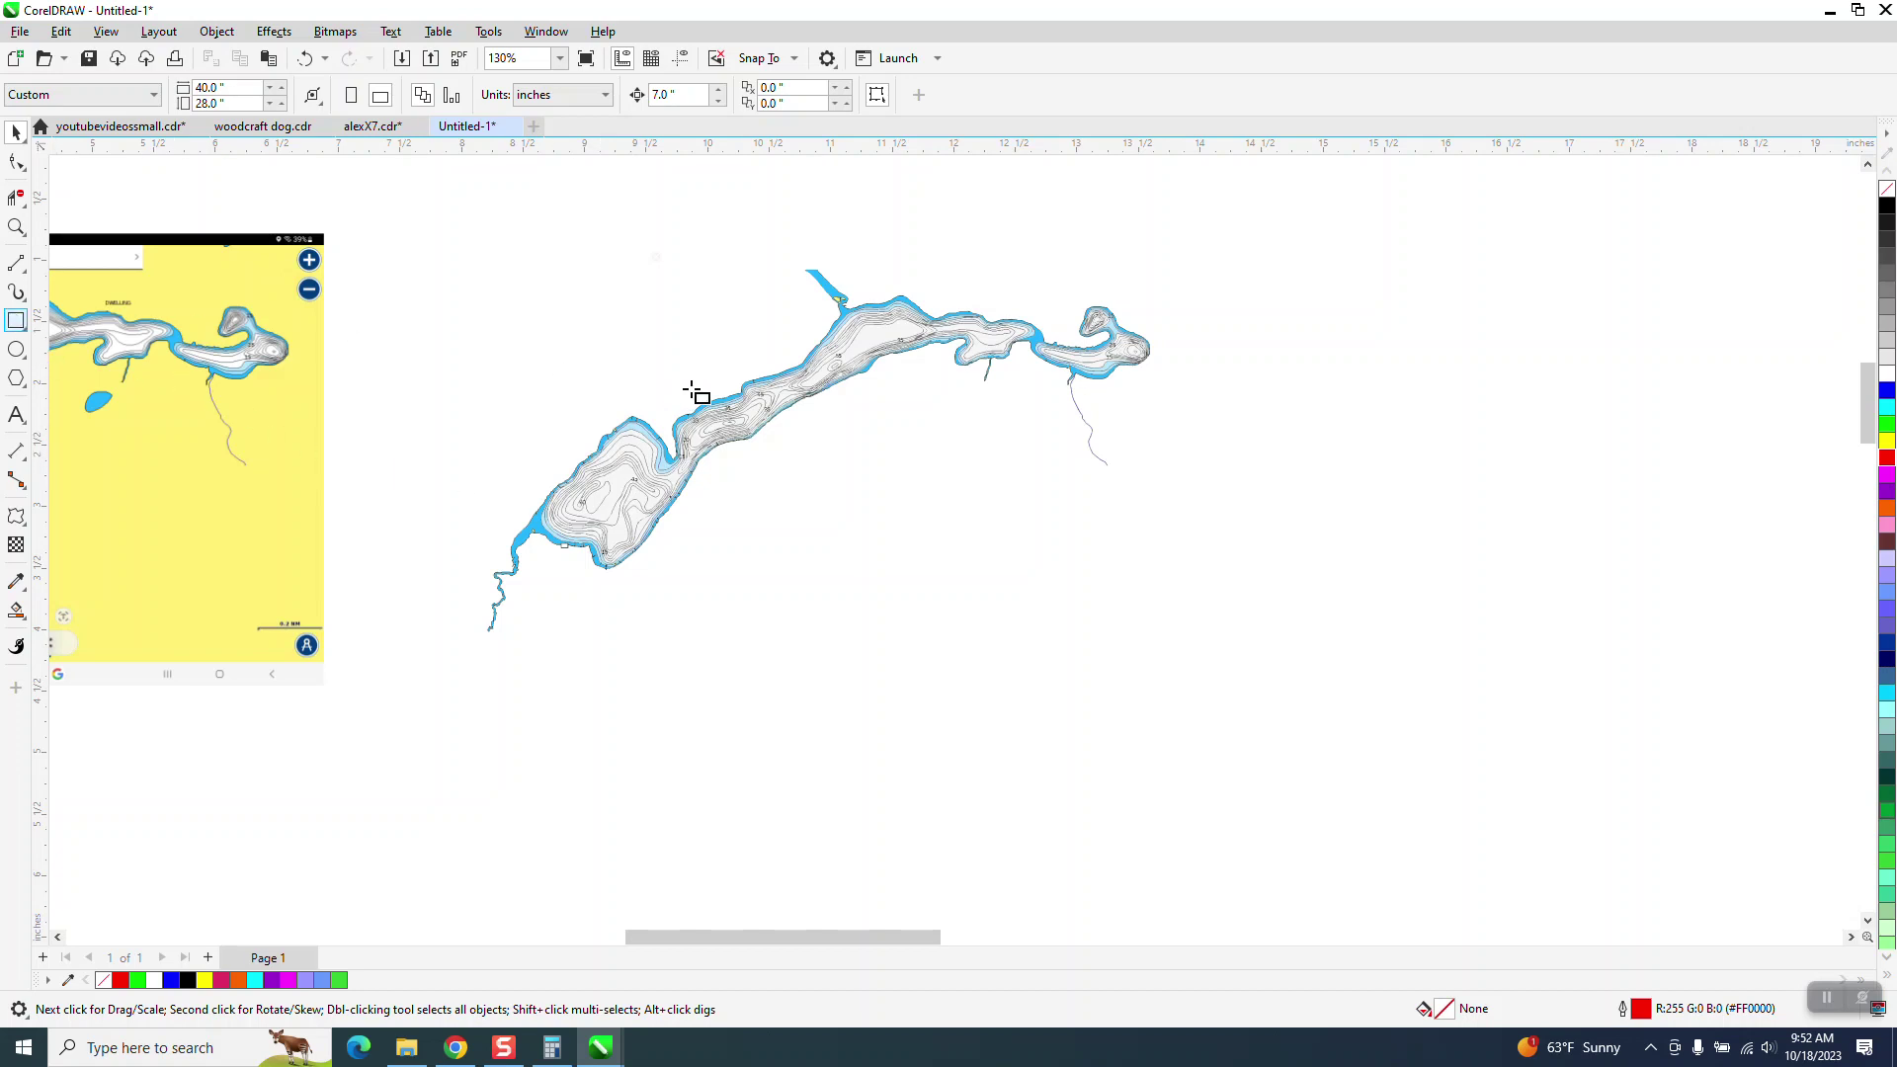
pyautogui.click(16, 227)
pyautogui.moveTo(729, 246); pyautogui.dragTo(945, 378)
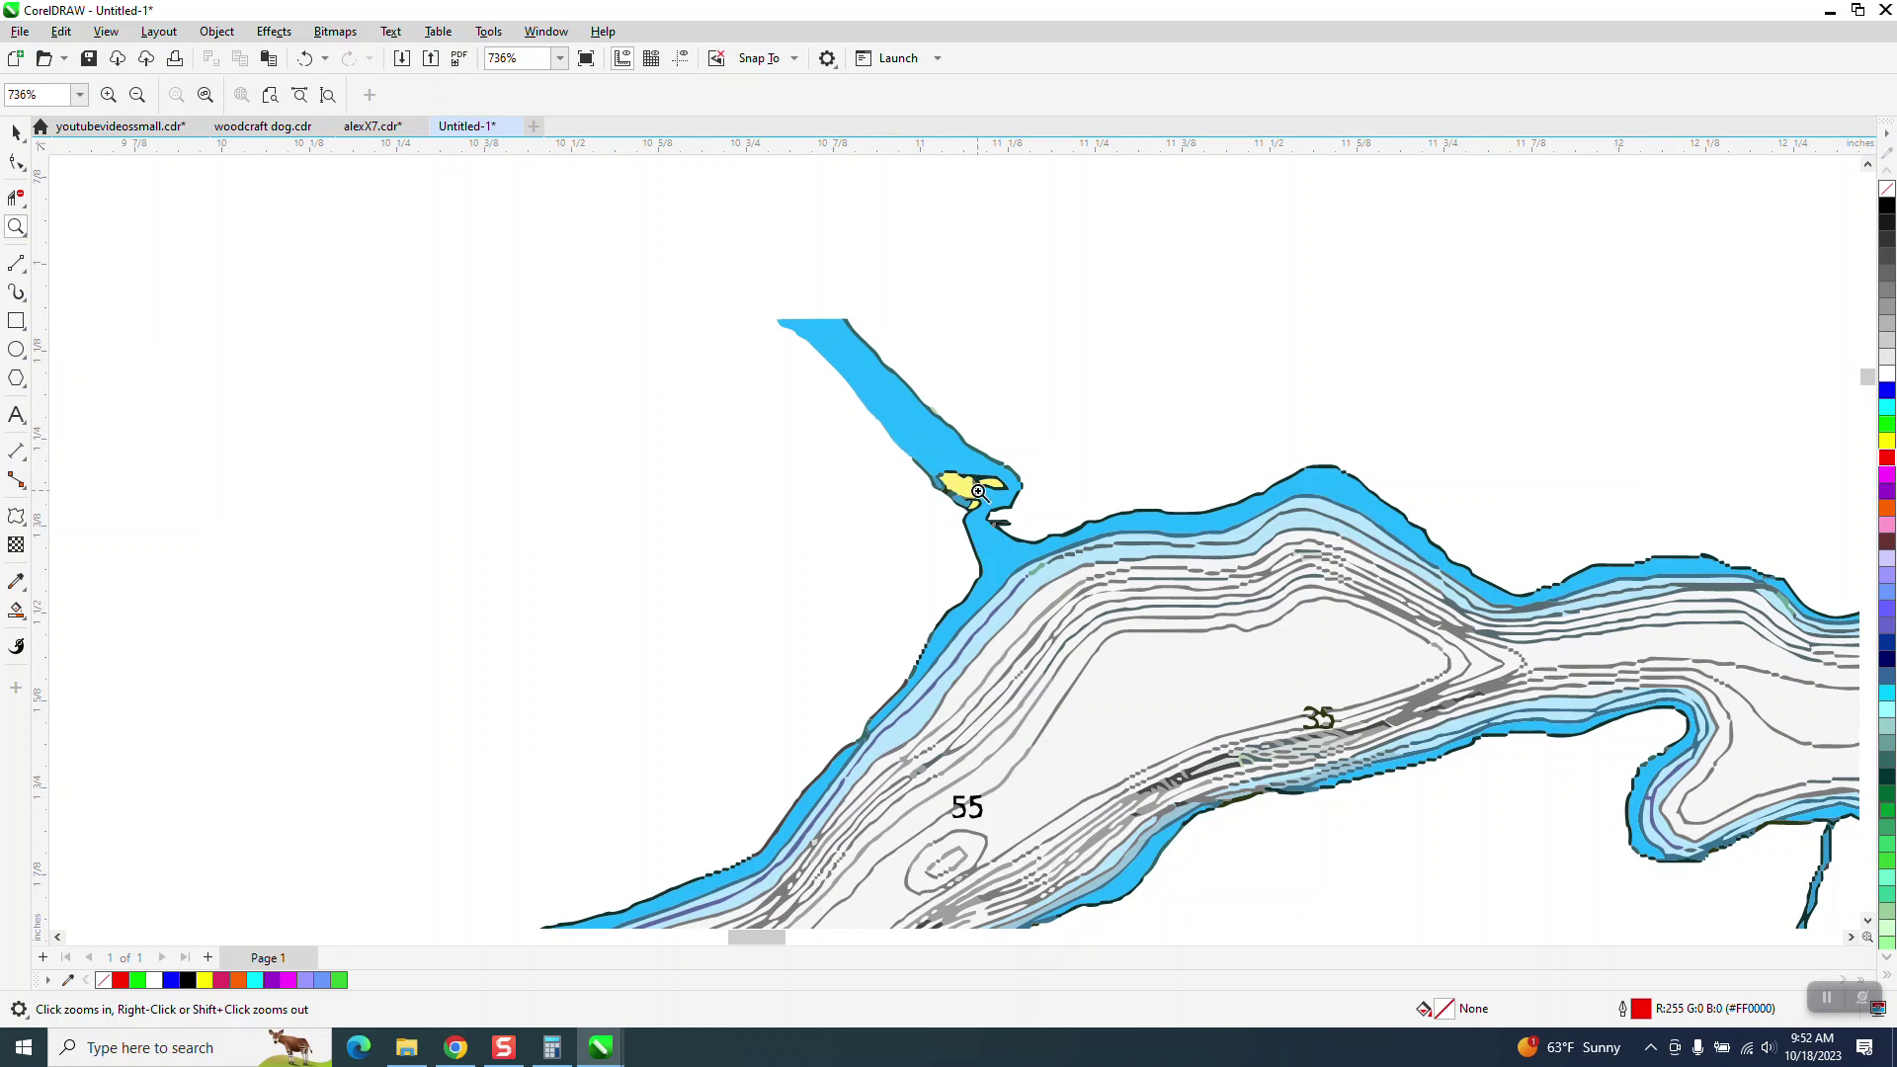
pyautogui.scroll(-6, 874, 431)
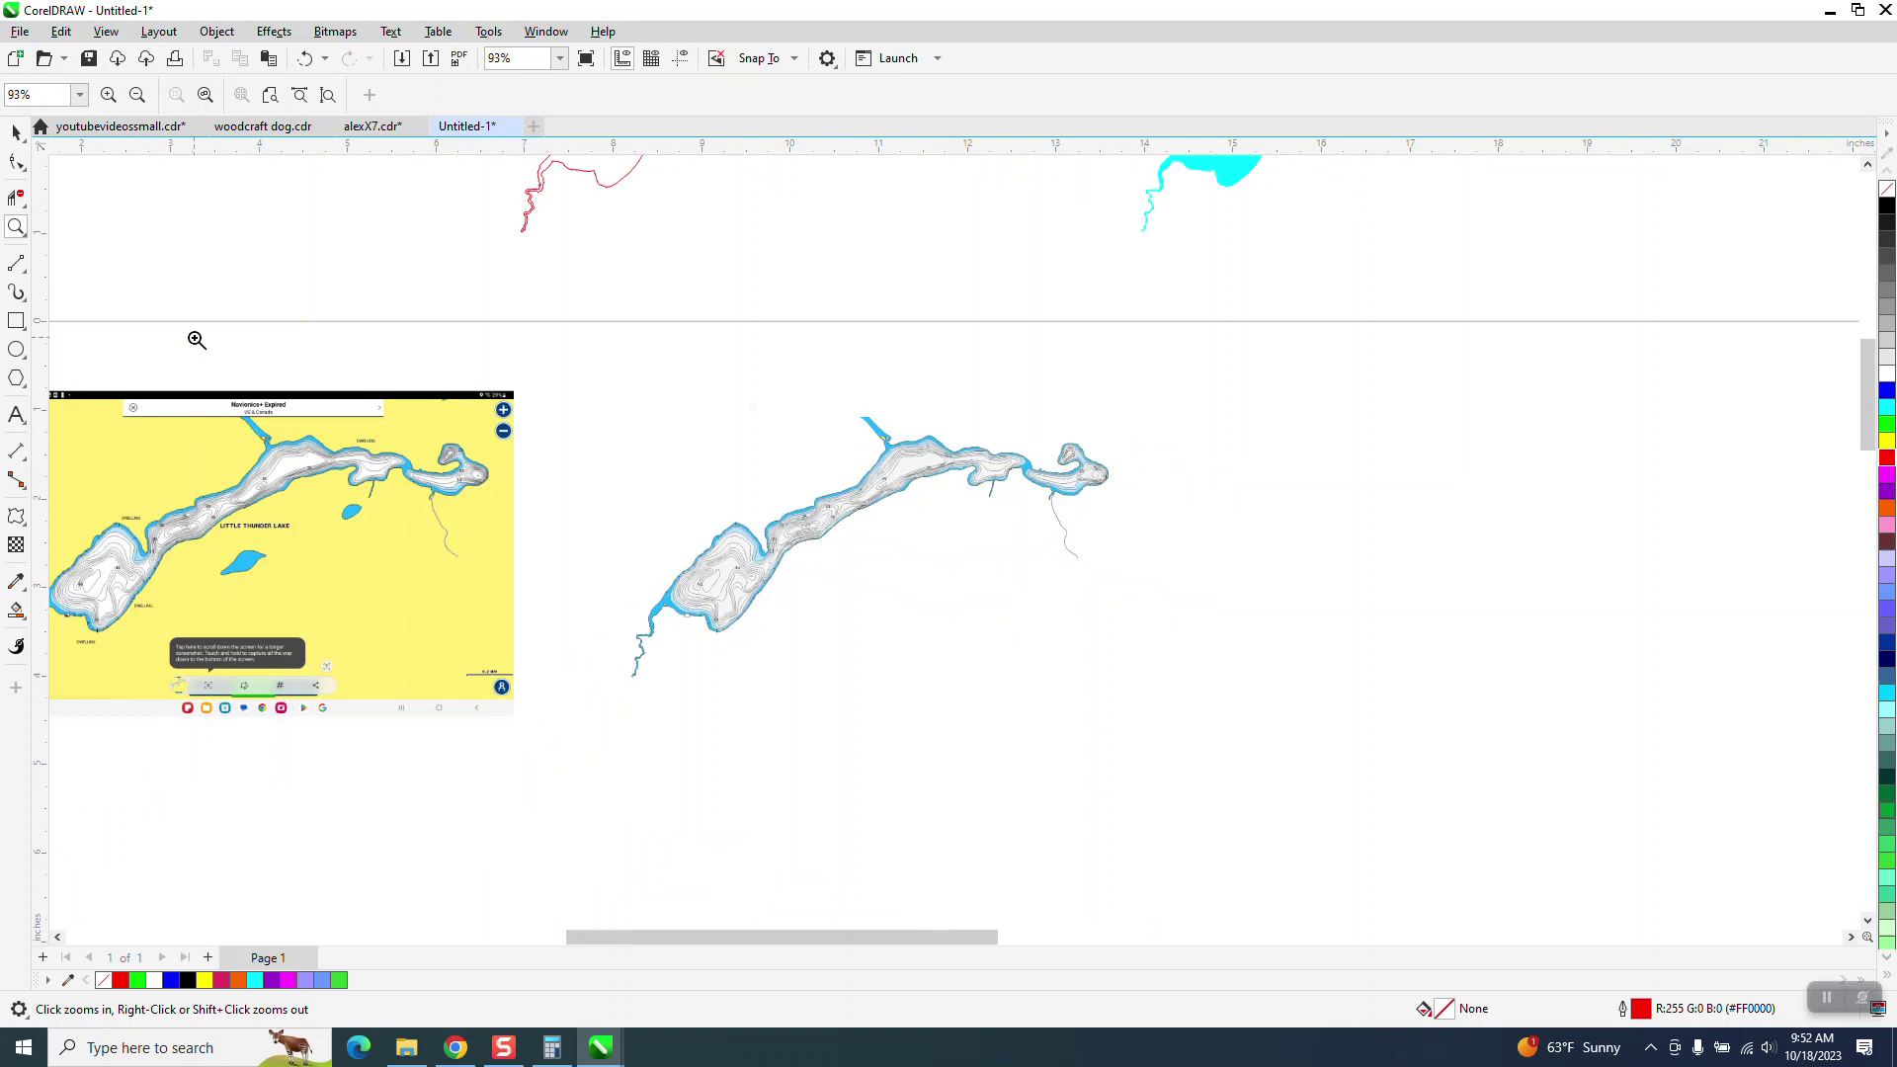
pyautogui.click(18, 134)
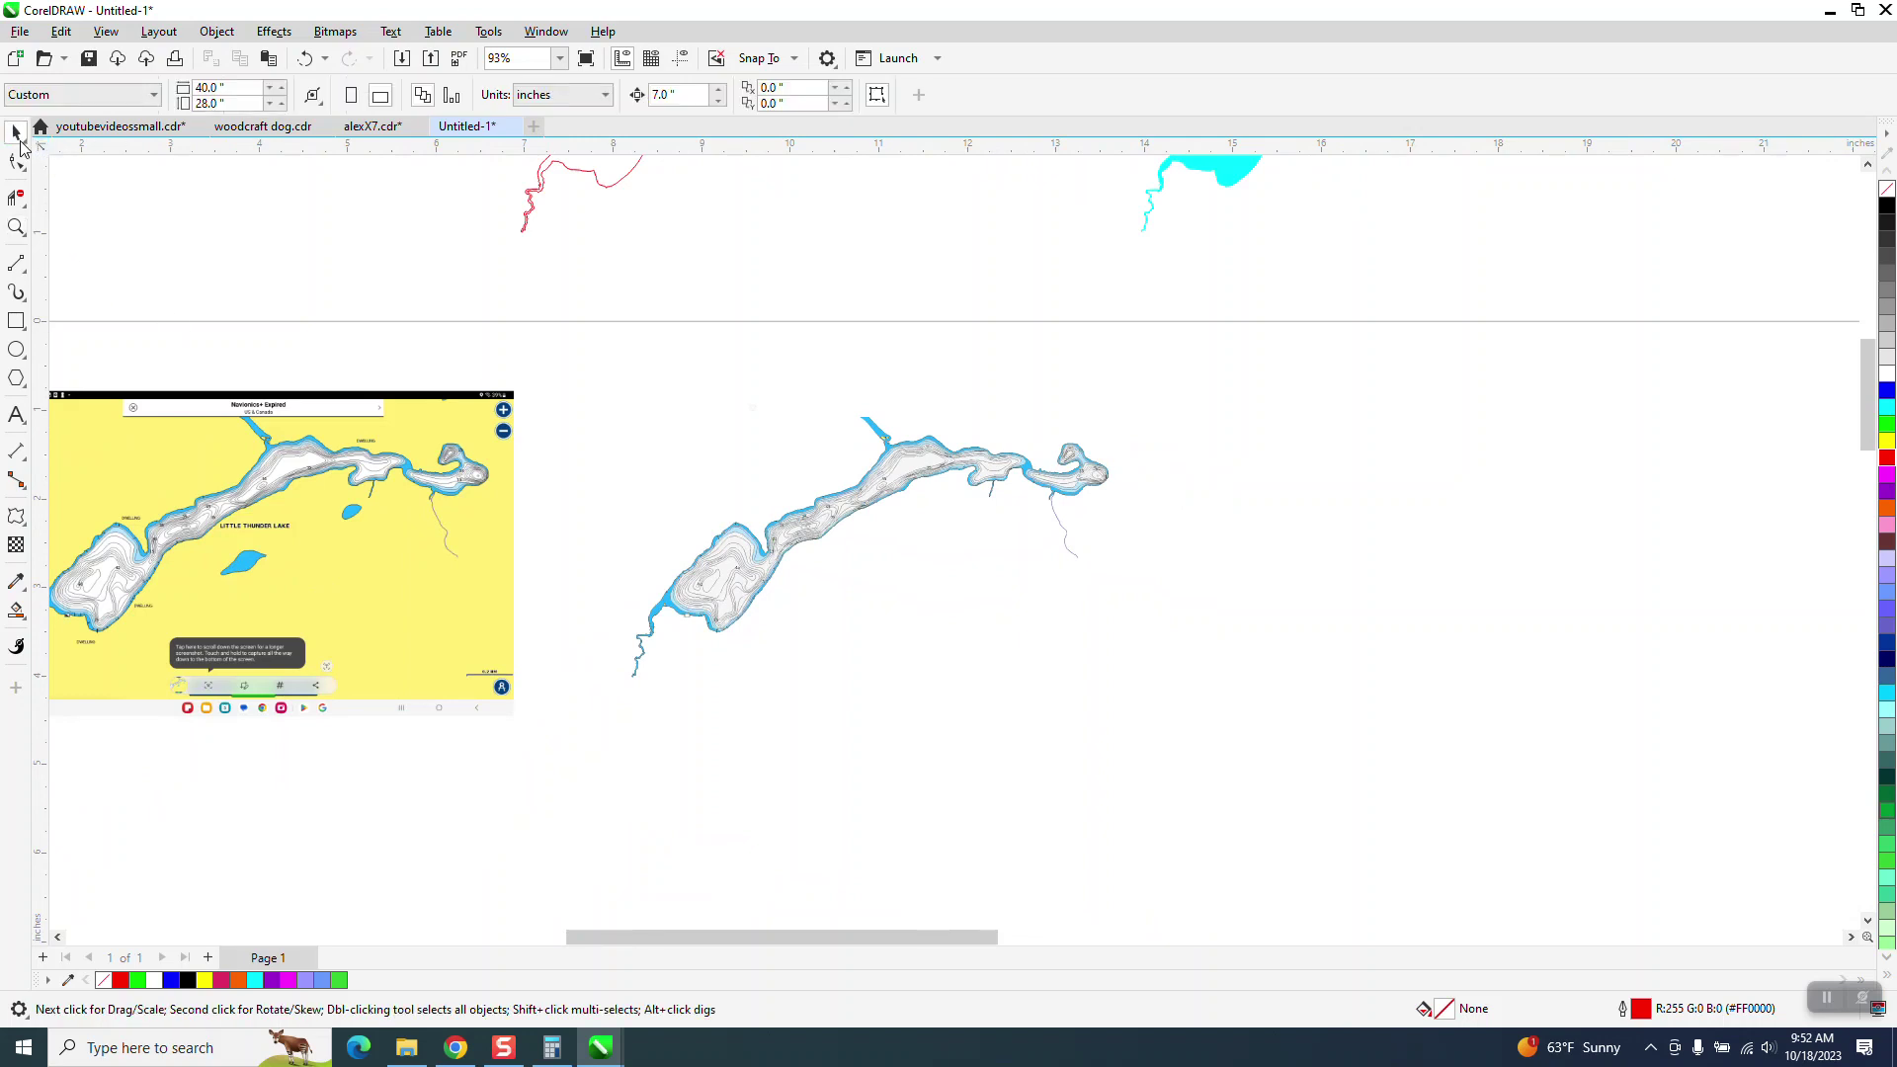
pyautogui.click(18, 612)
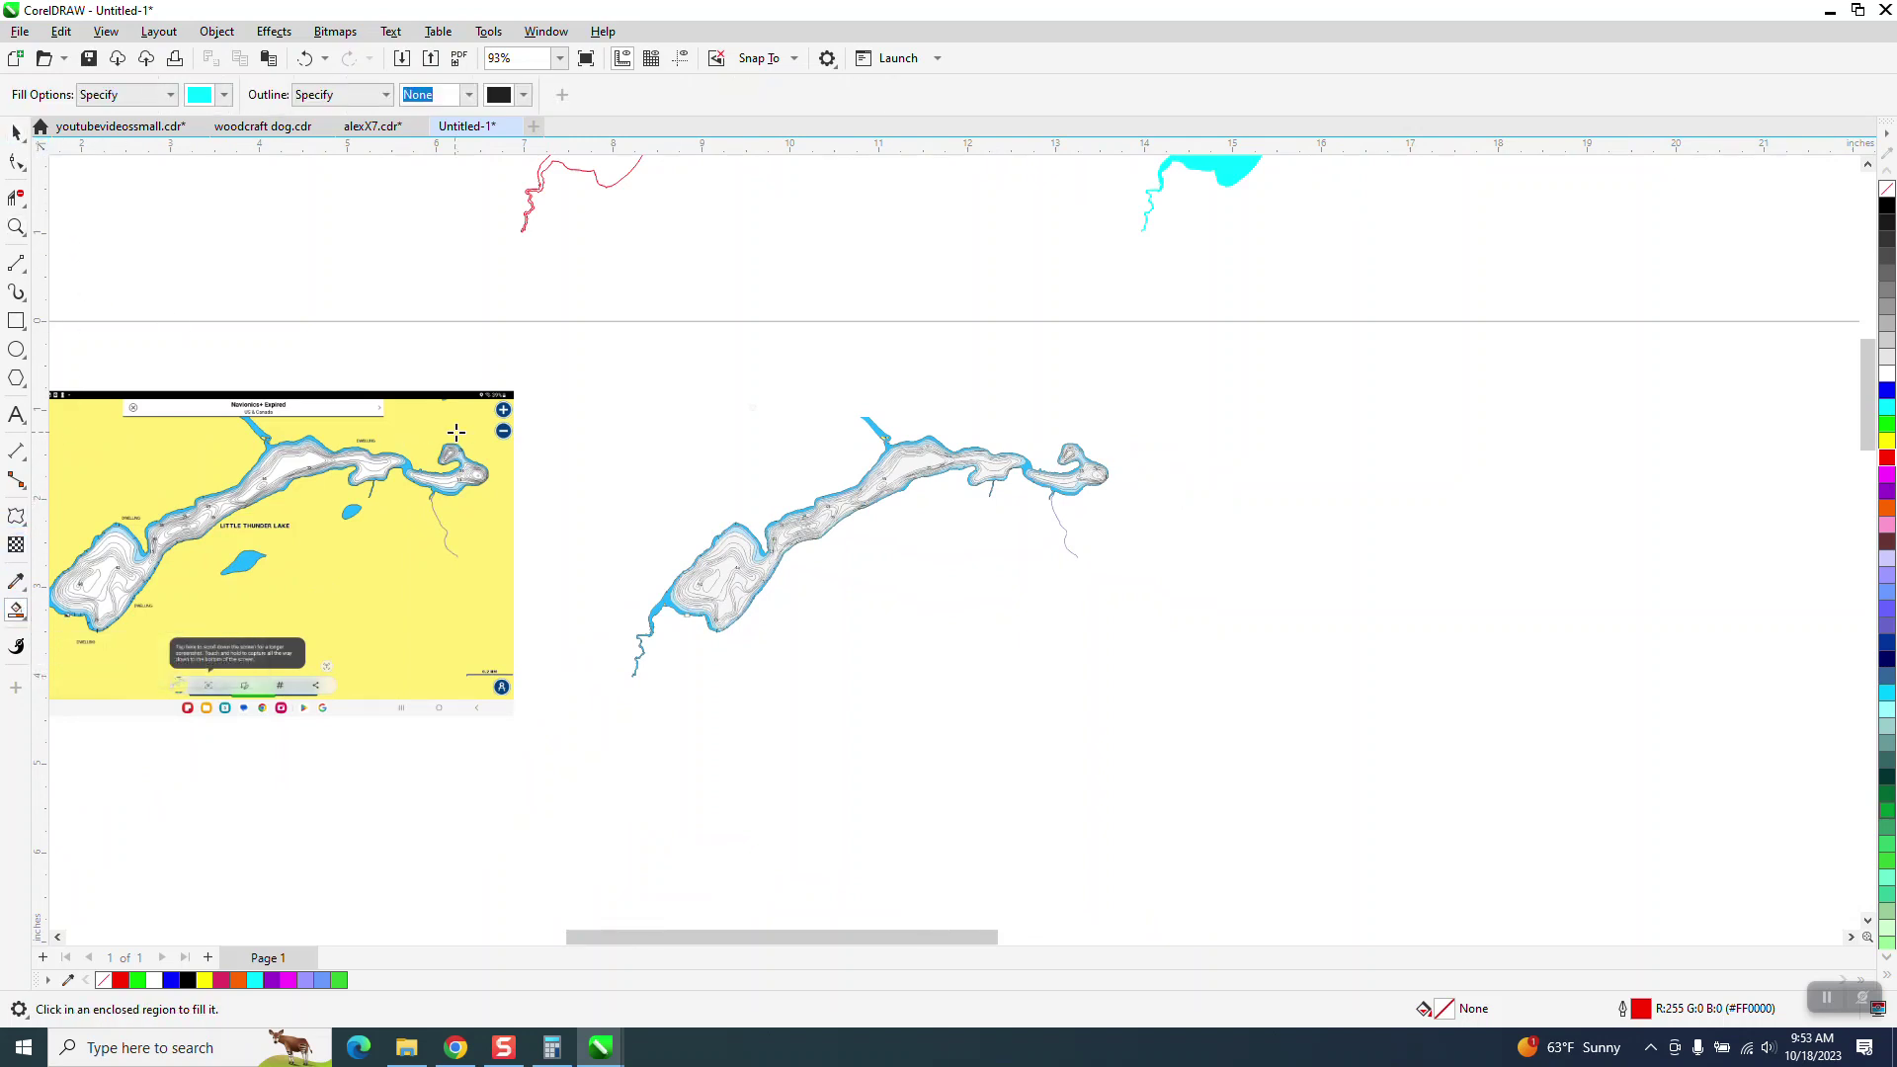
pyautogui.click(16, 321)
pyautogui.moveTo(625, 392)
pyautogui.mouseDown()
pyautogui.moveTo(613, 487)
pyautogui.moveTo(755, 680)
pyautogui.moveTo(1124, 658)
pyautogui.moveTo(1133, 697)
pyautogui.mouseUp()
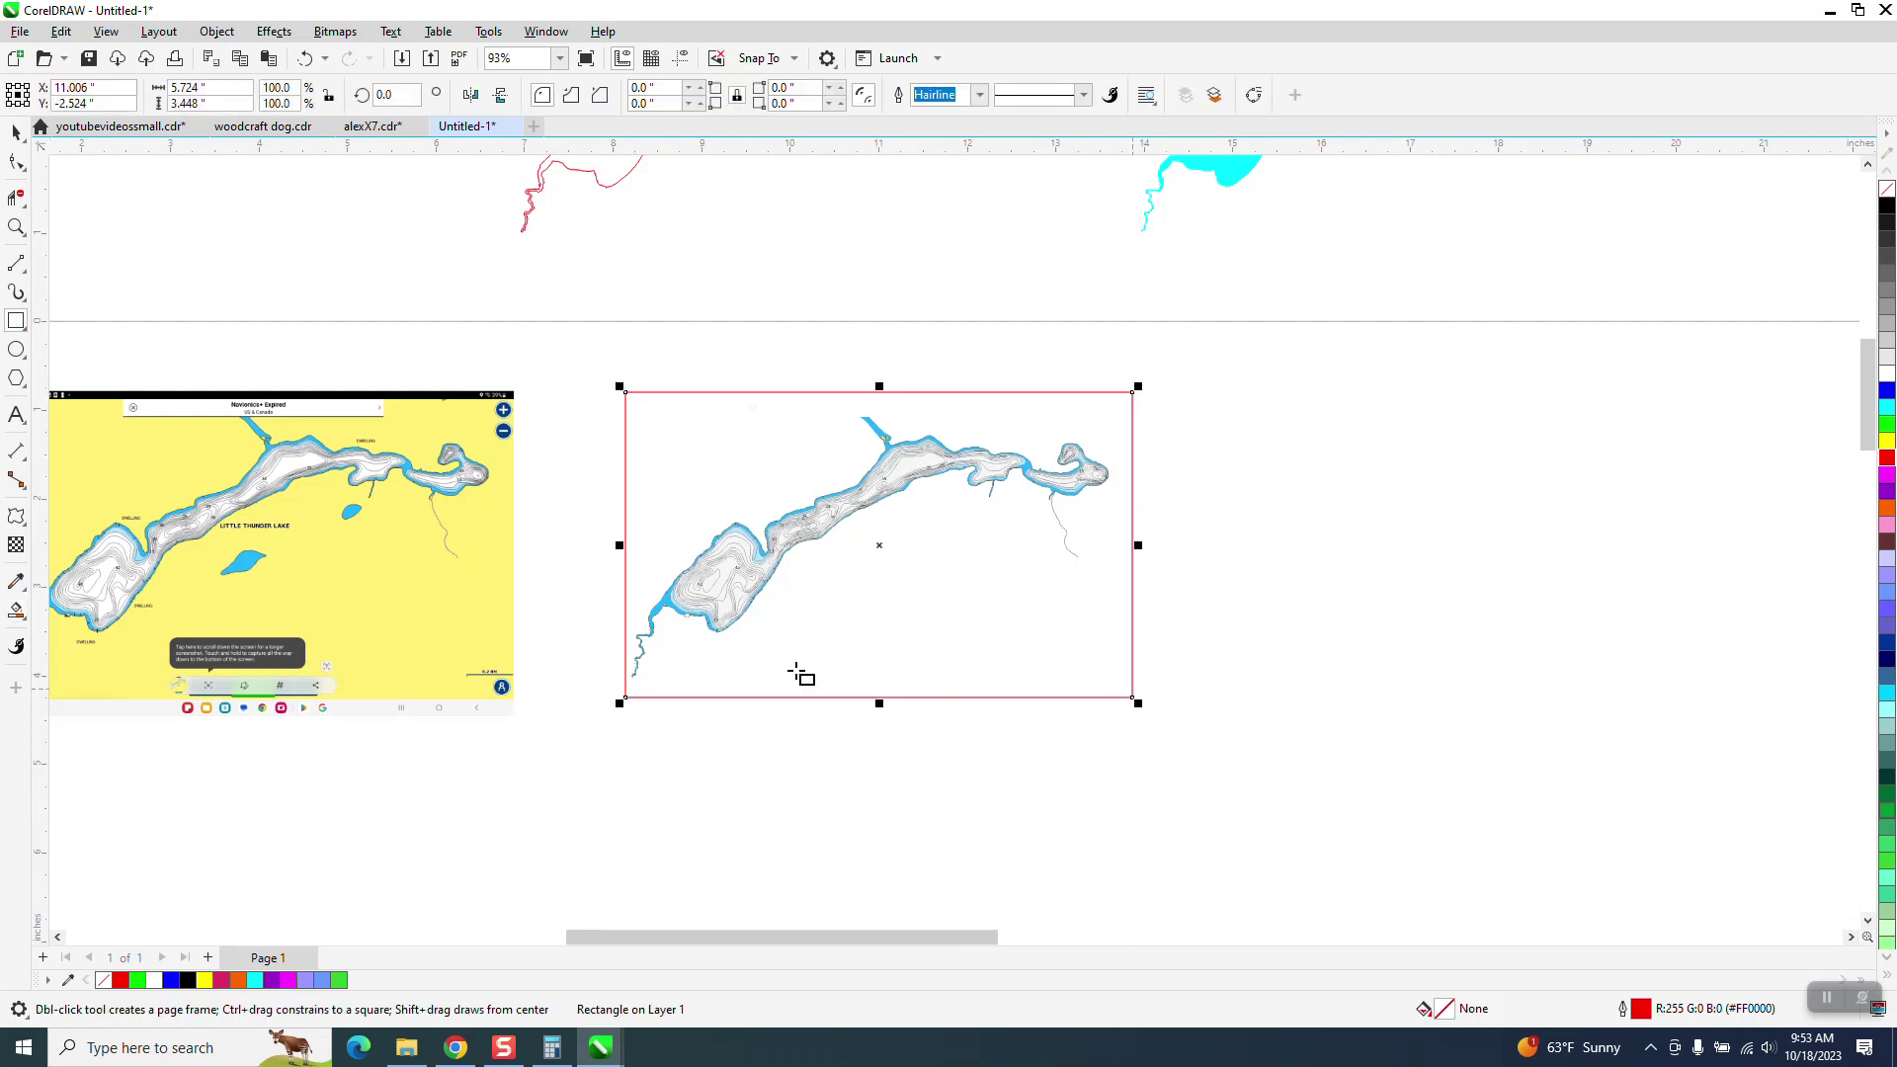
# Smart Fill the area between the rectangle and the lake in red, and nudge that fill 7 inches to the right
pyautogui.click(18, 614)
pyautogui.click(224, 94)
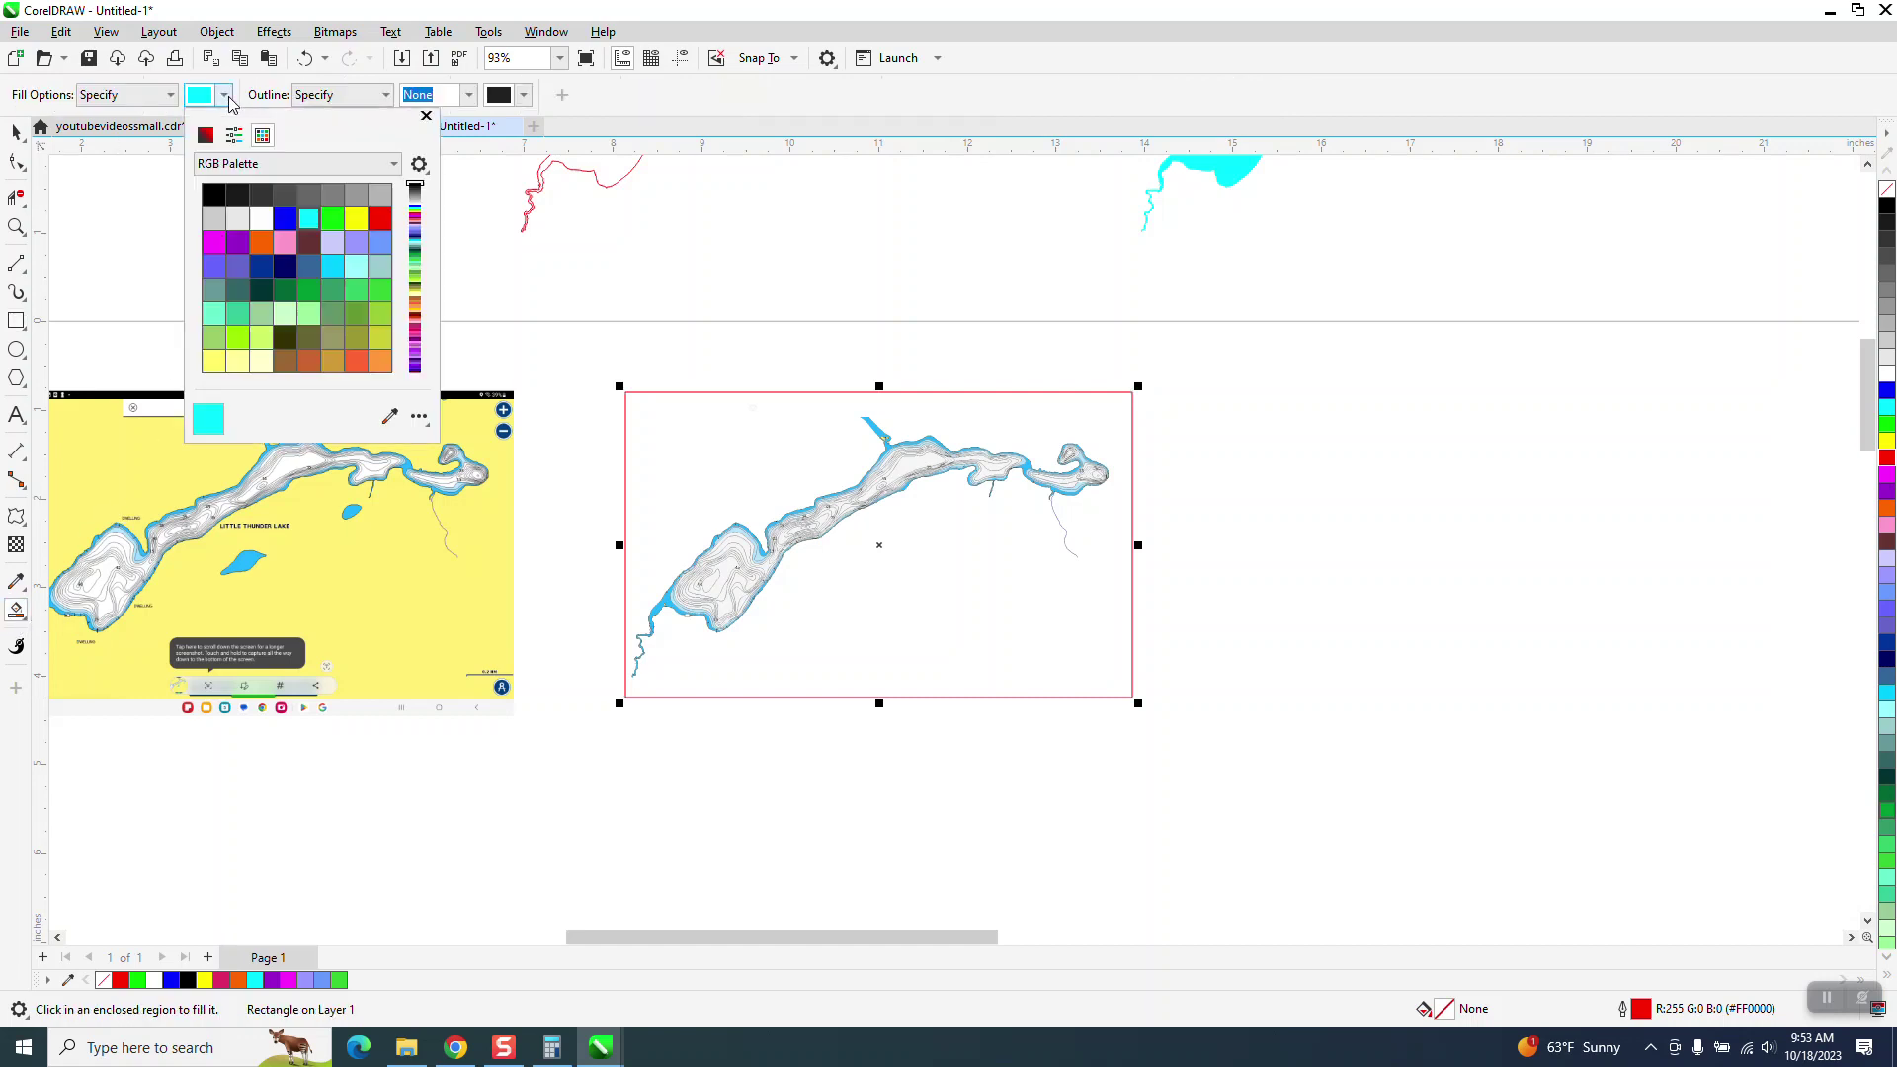
pyautogui.click(381, 217)
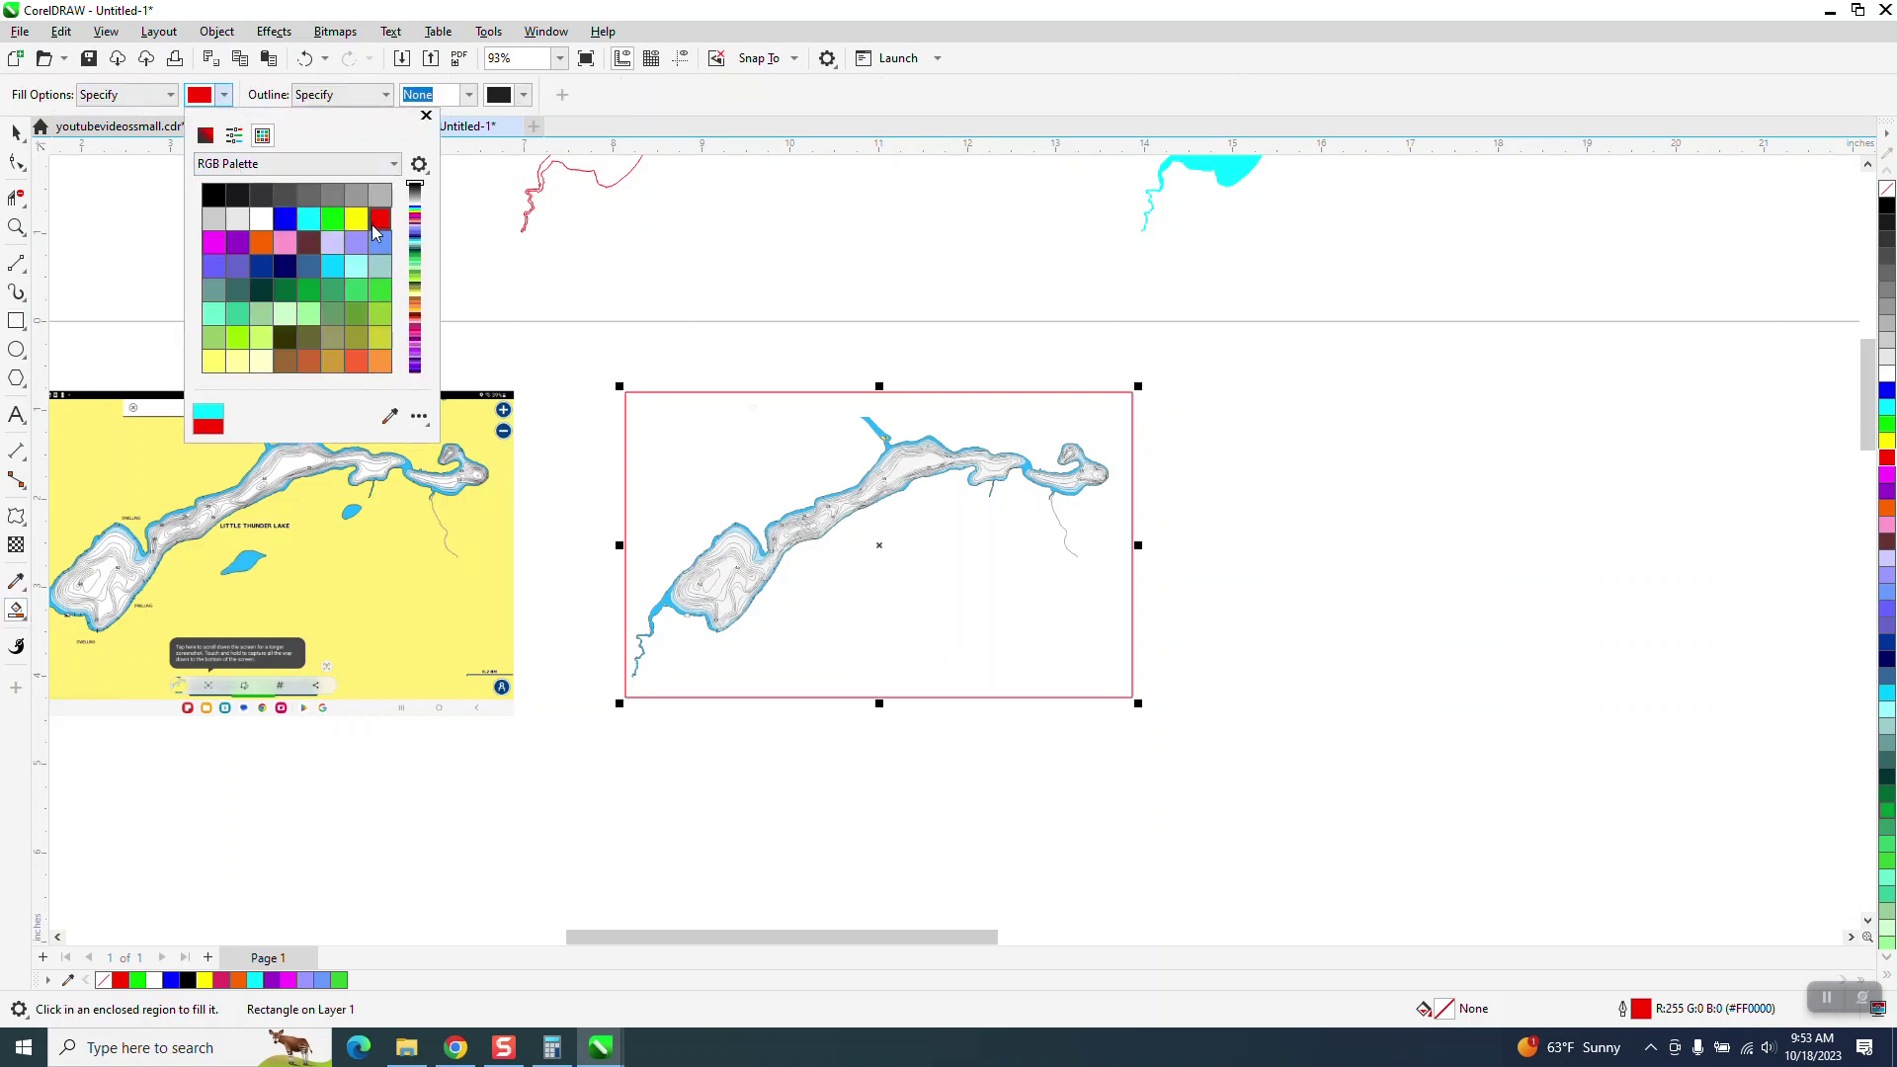
pyautogui.click(716, 465)
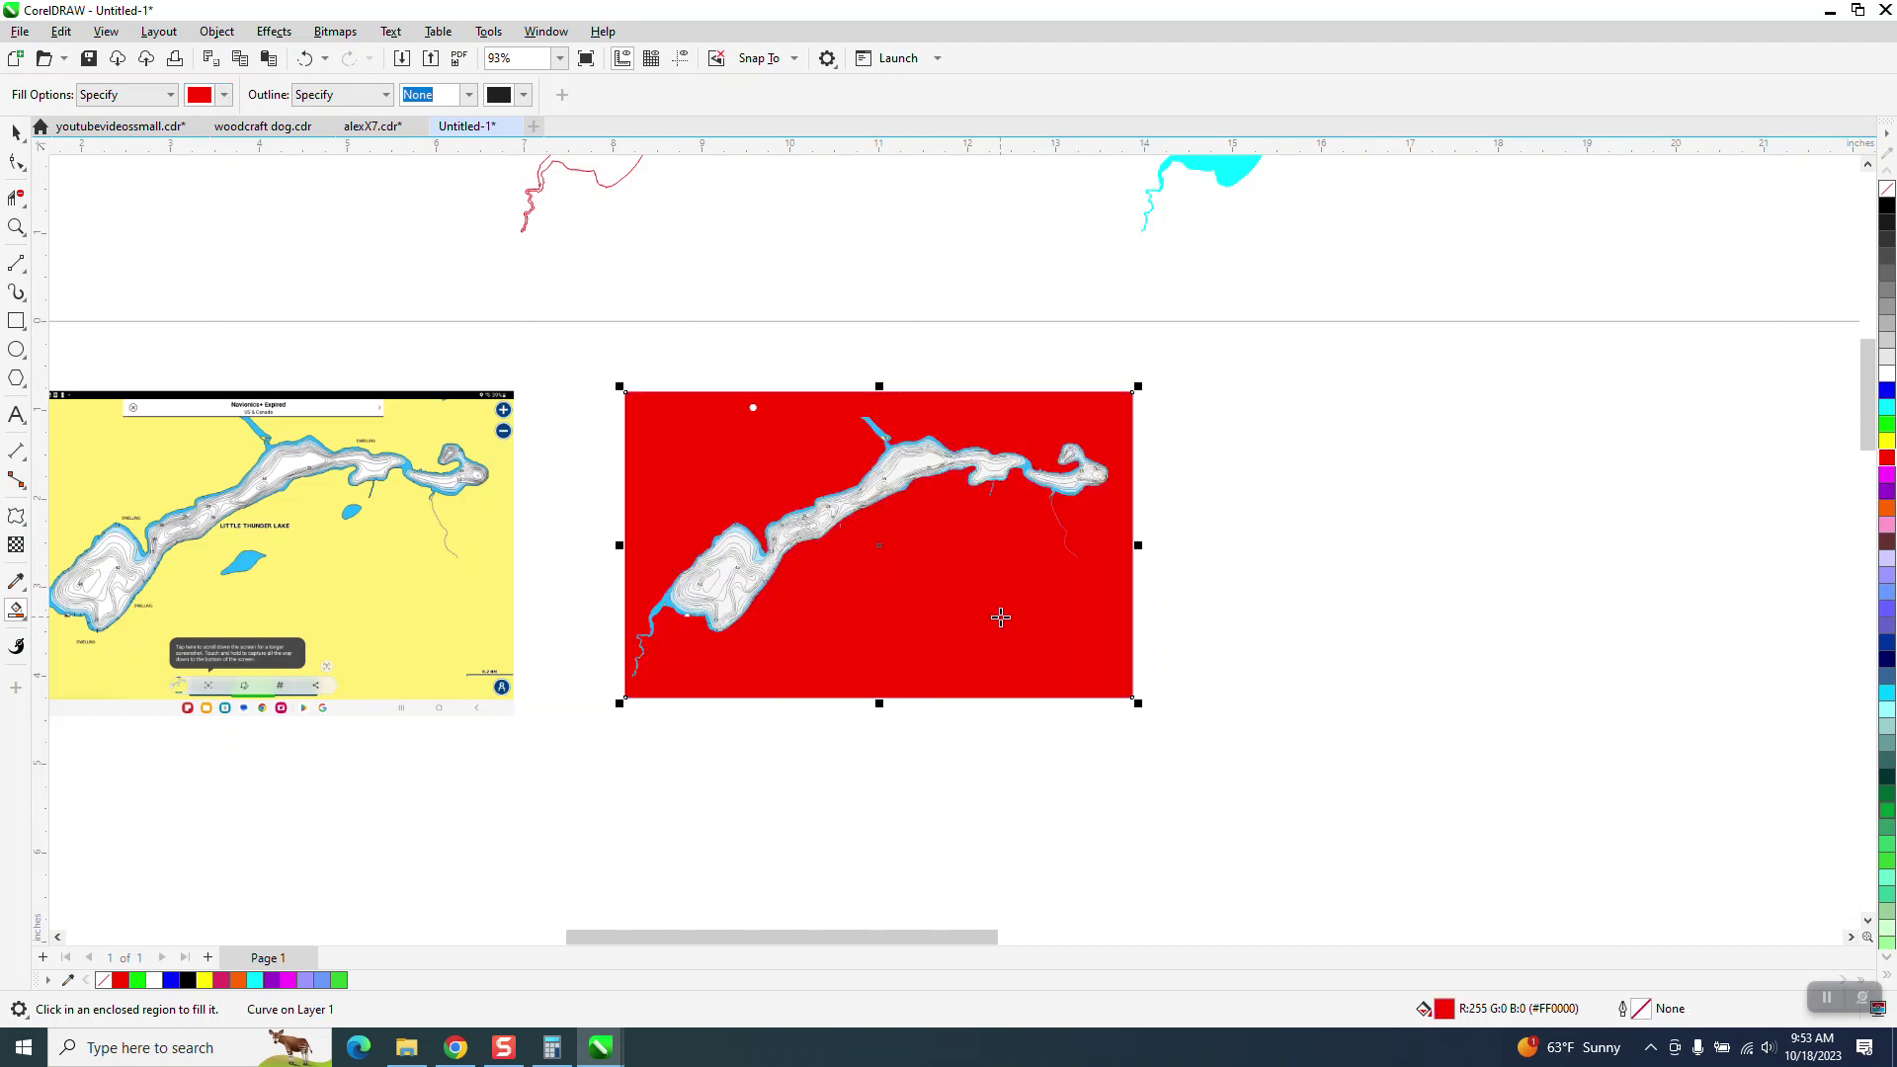
pyautogui.press('Right')
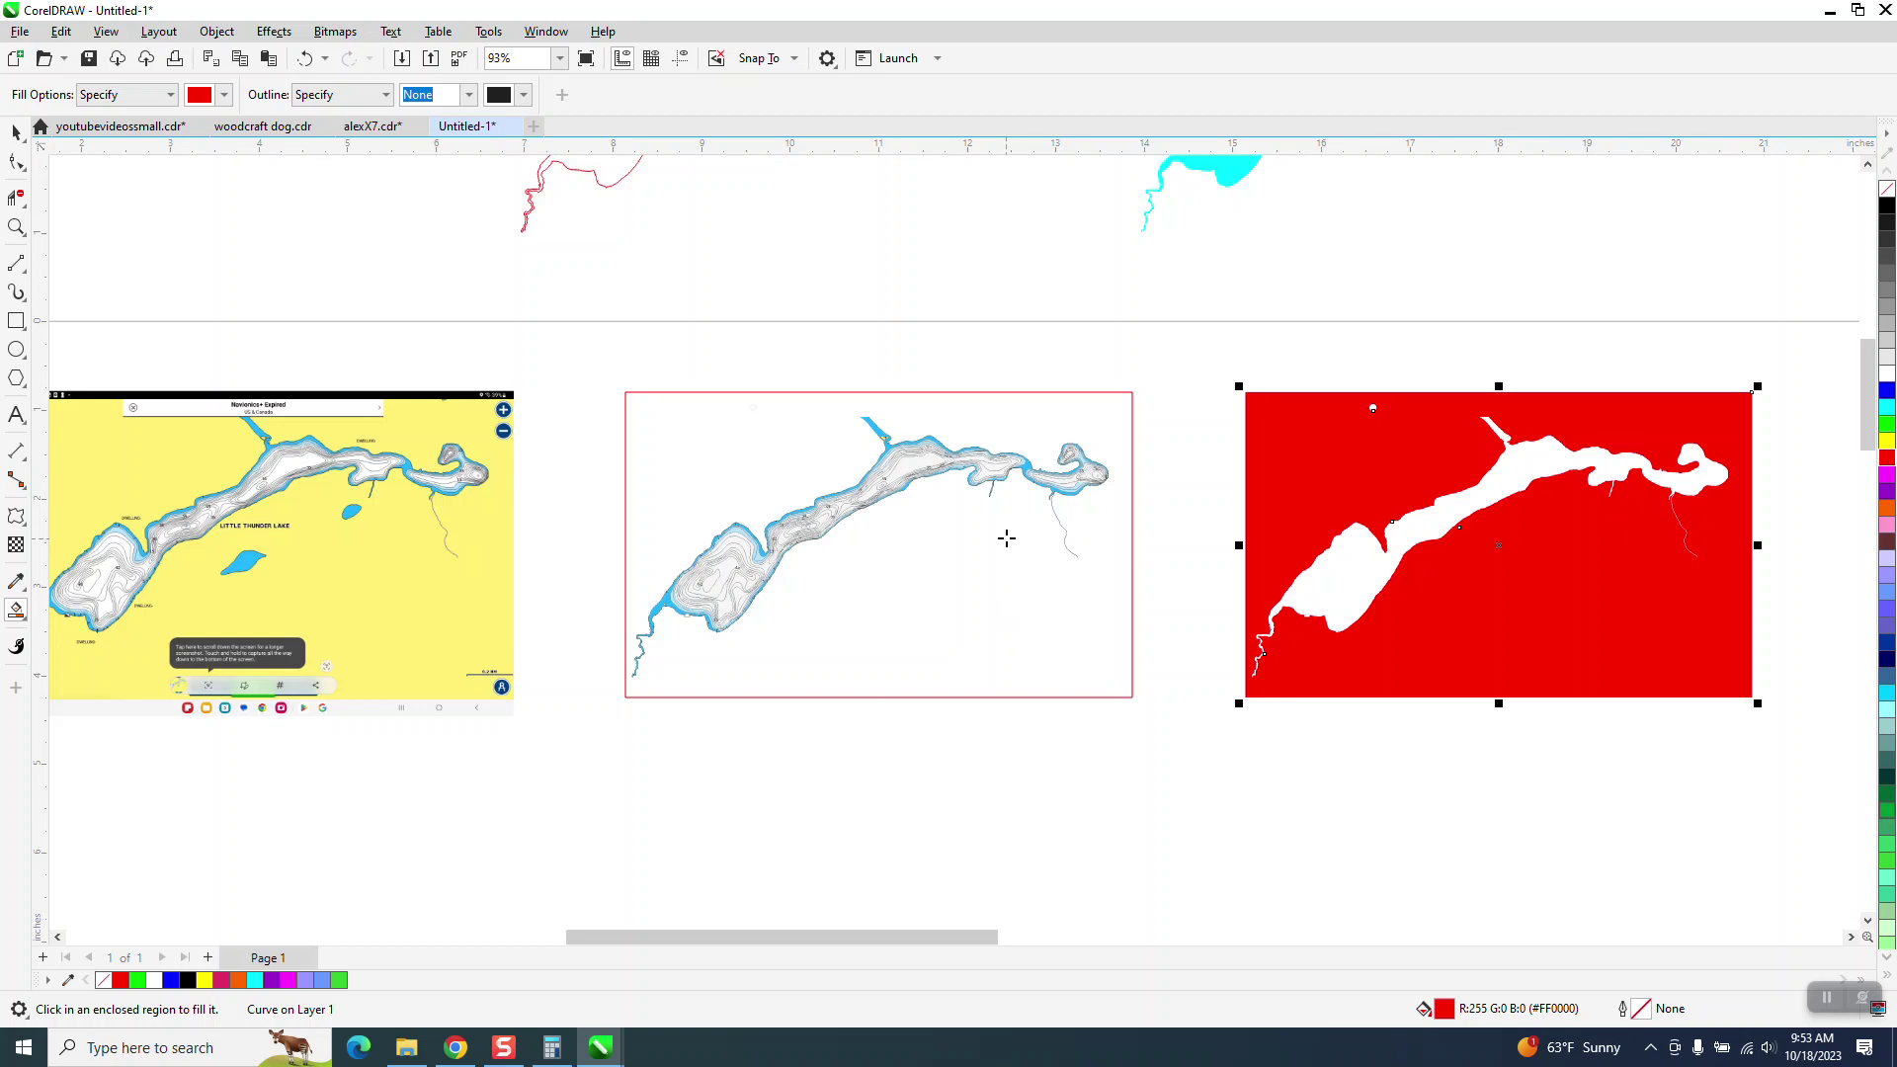
# Smart Fill the largest yellow island in the northern inlet in red, and nudge it 7 inches right onto the red cut-out
pyautogui.click(16, 227)
pyautogui.moveTo(1233, 341); pyautogui.dragTo(1481, 494)
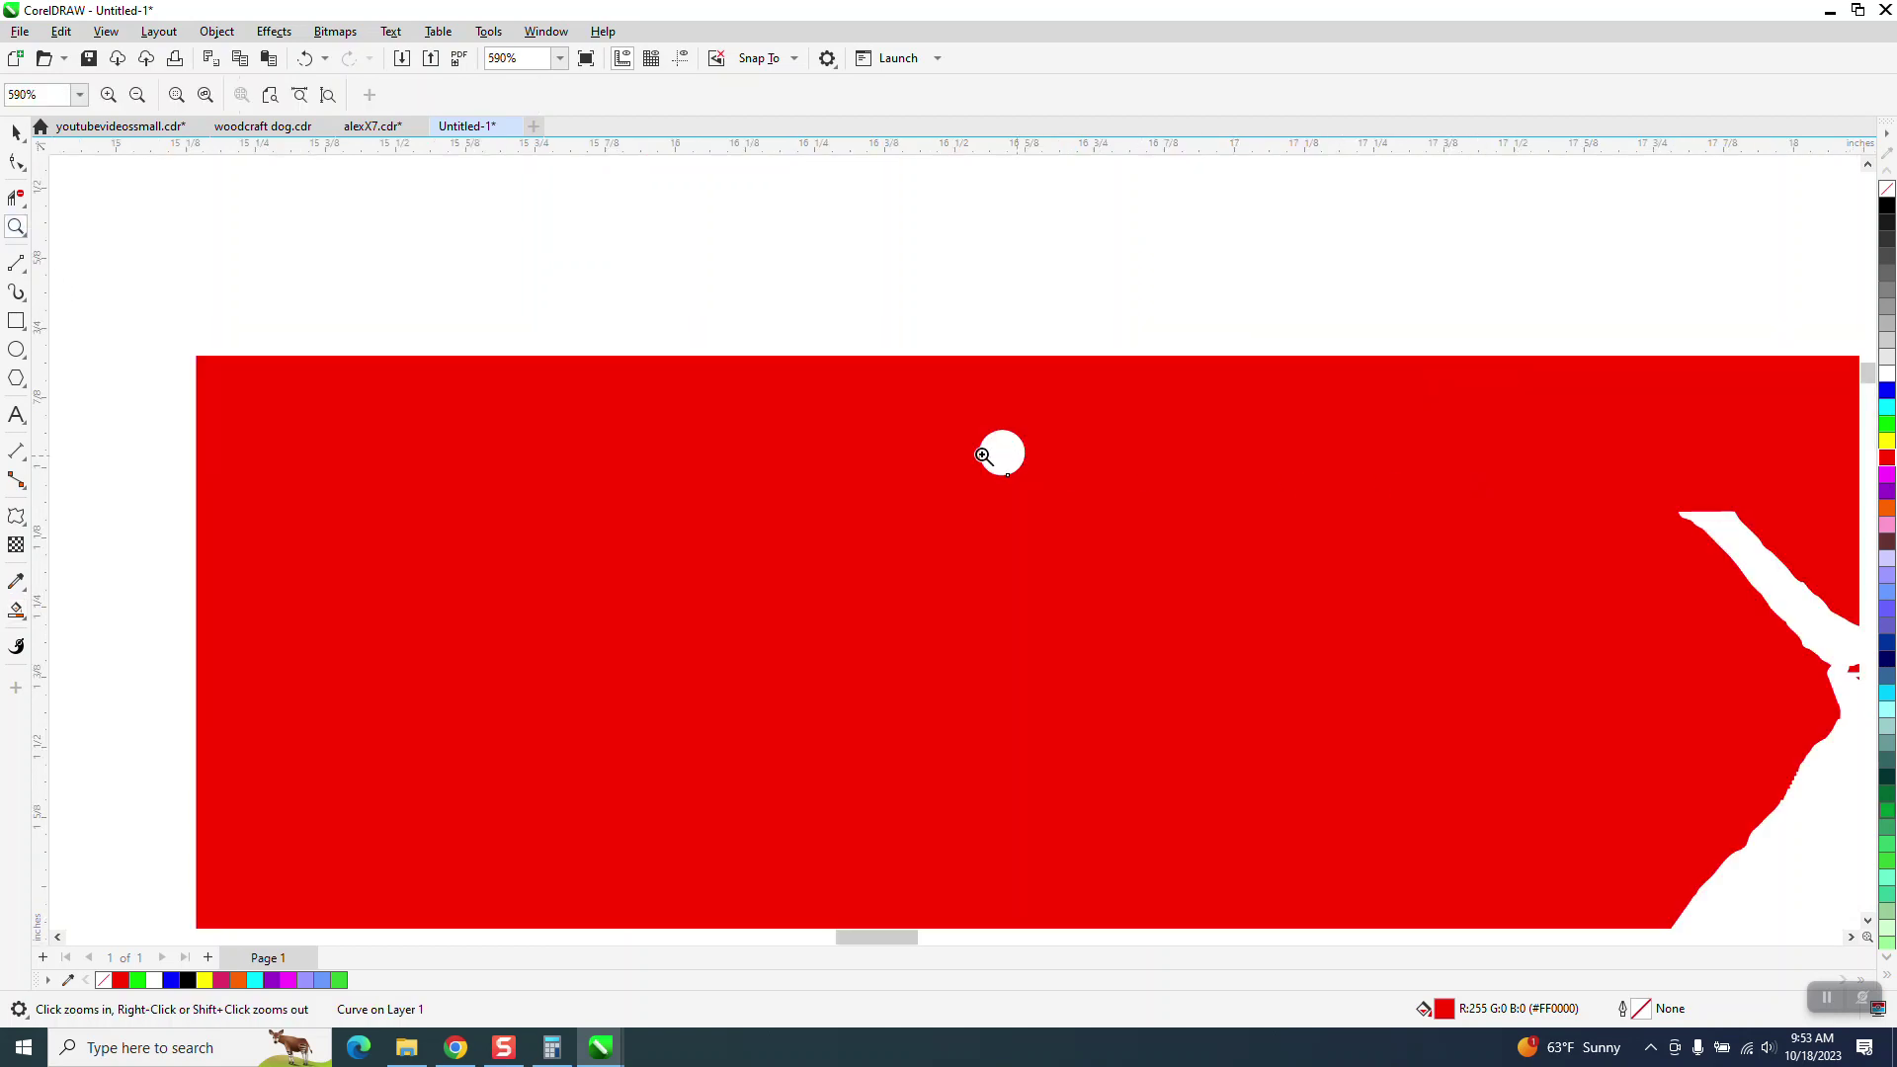
pyautogui.rightClick(1000, 459)
pyautogui.rightClick(1094, 492)
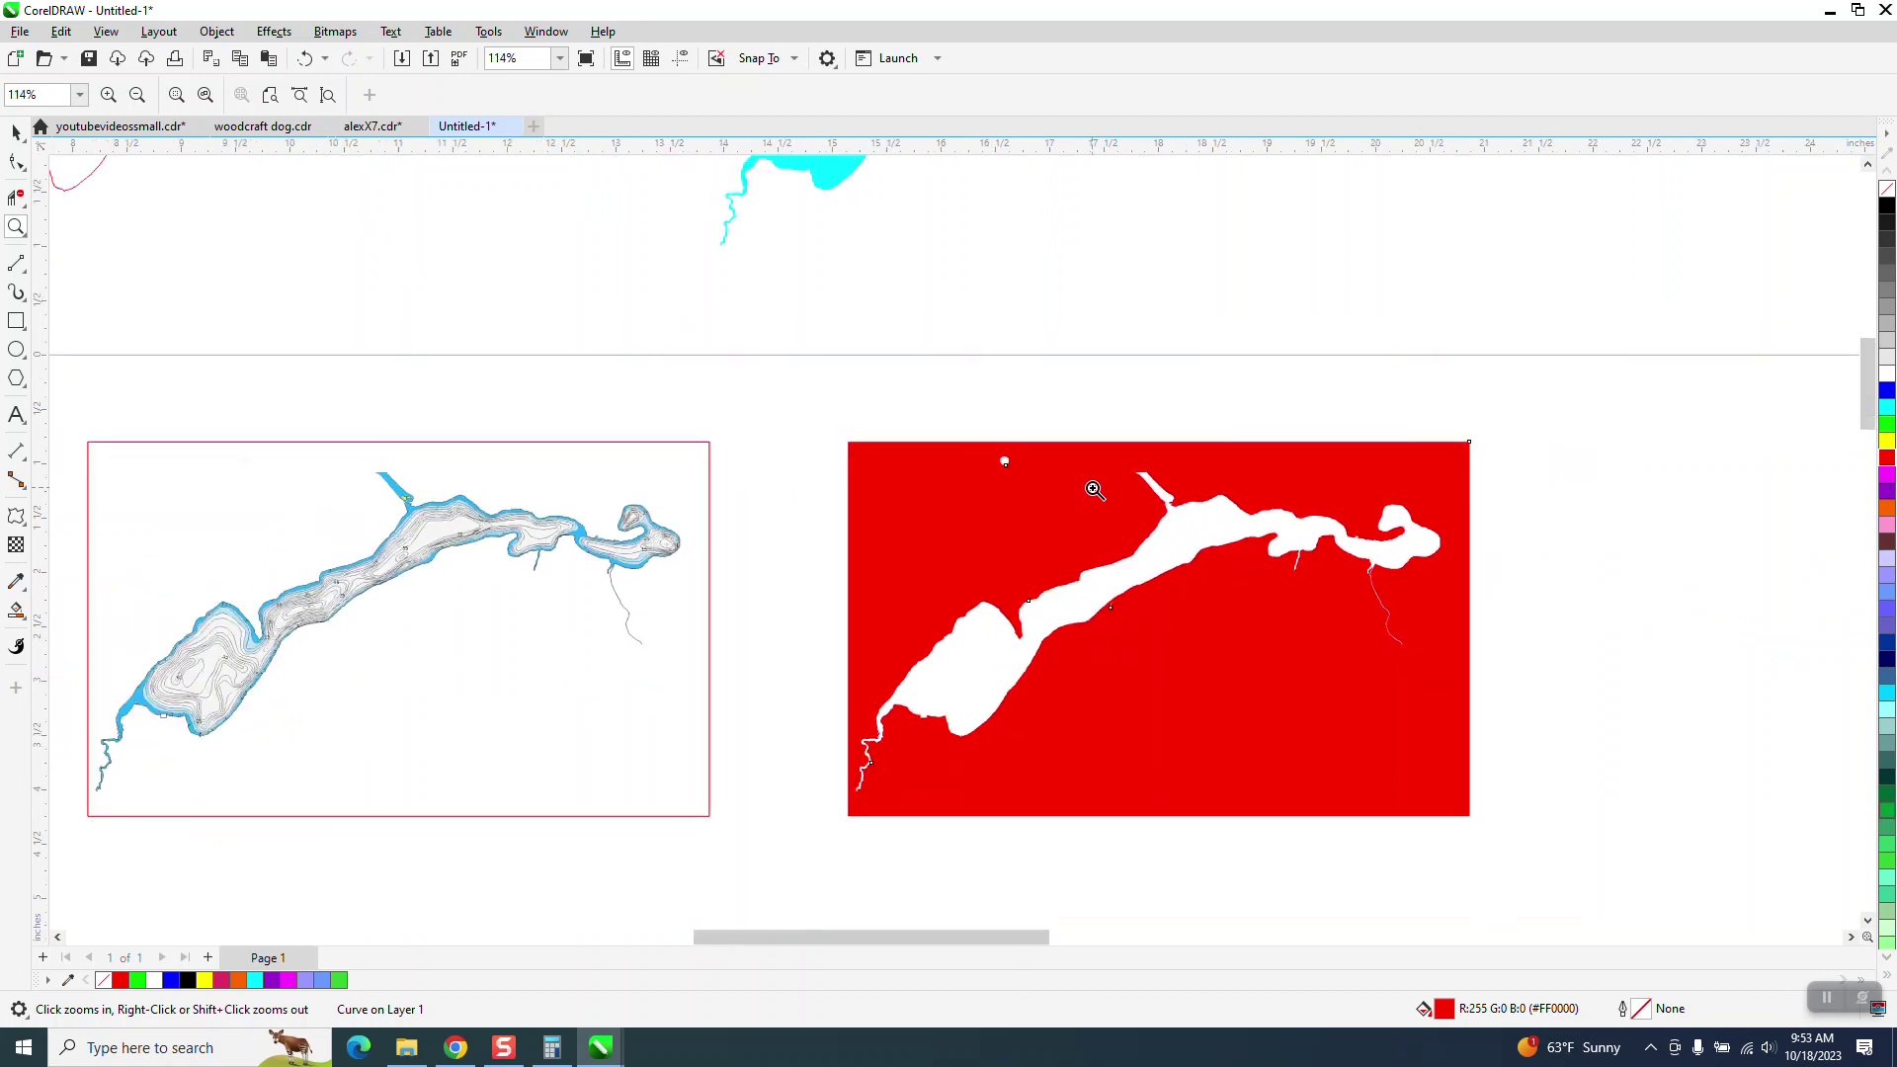
pyautogui.moveTo(362, 474); pyautogui.dragTo(514, 564)
pyautogui.click(16, 134)
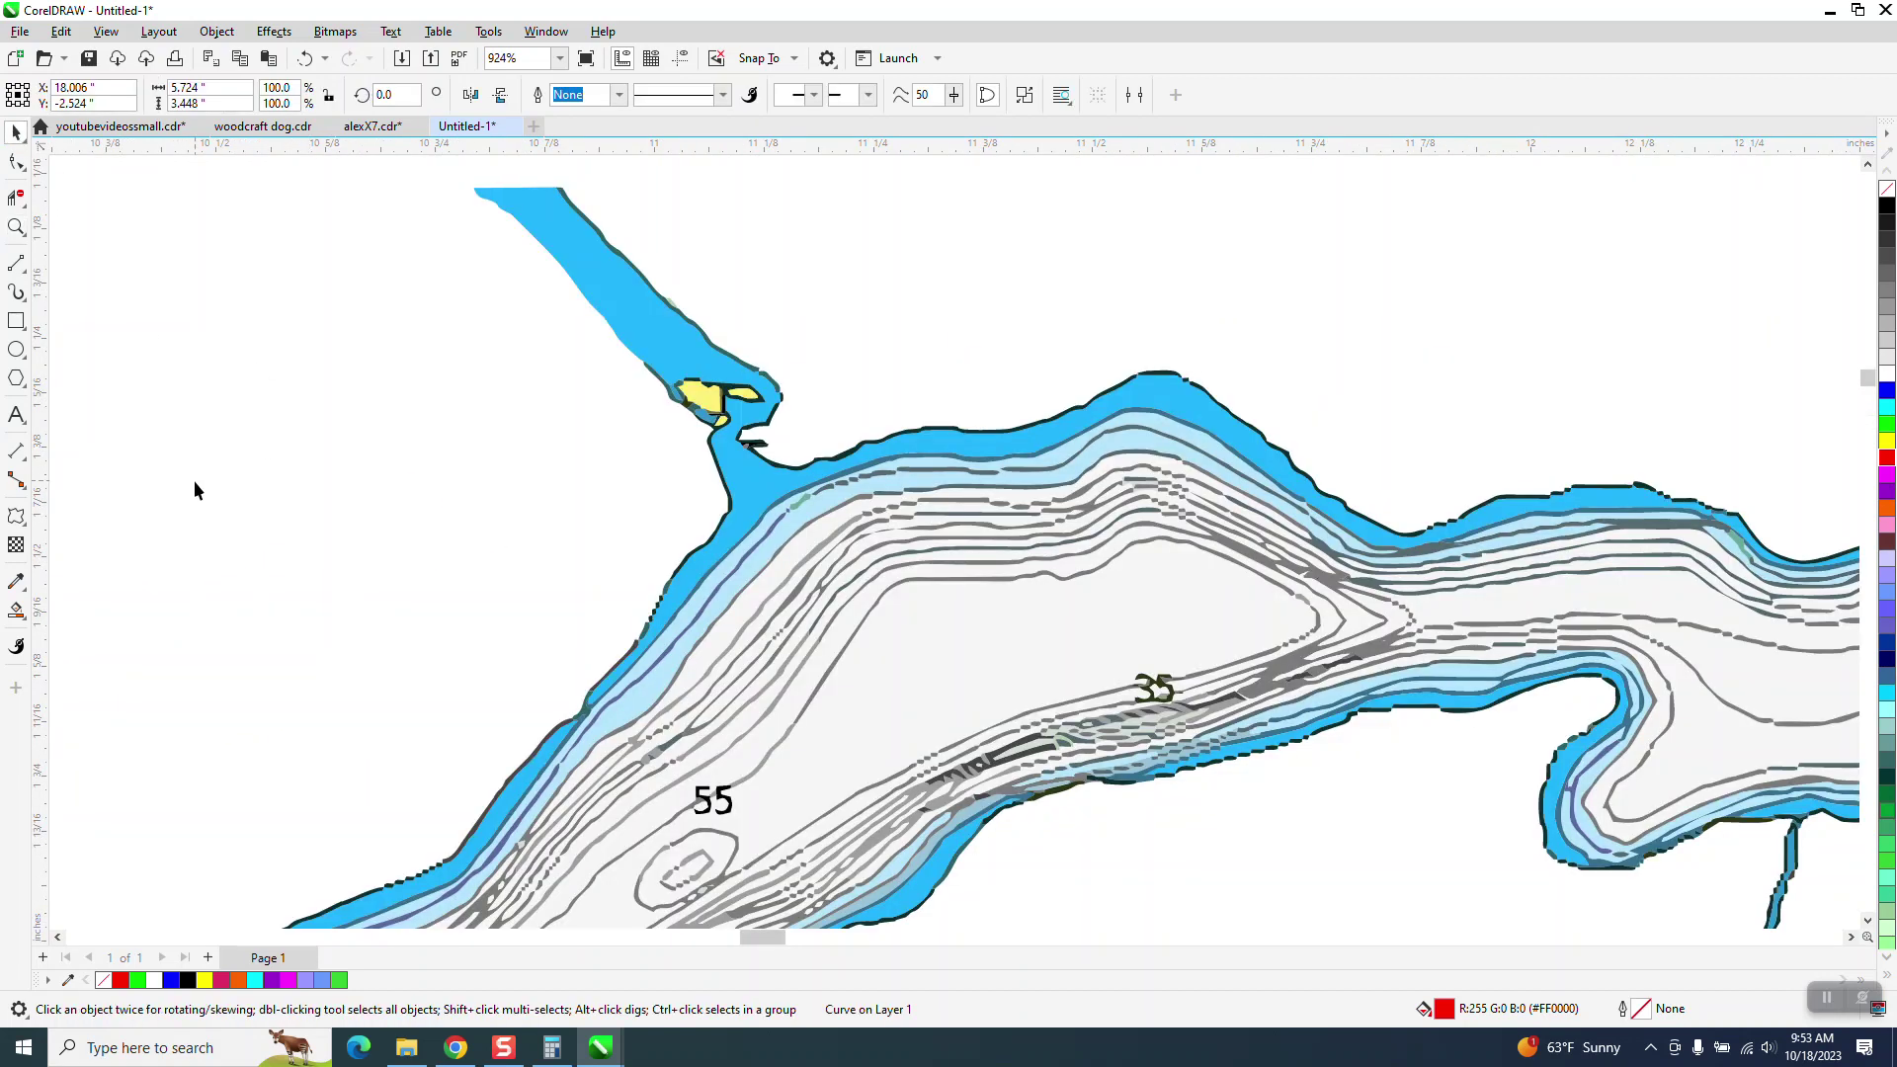
pyautogui.click(14, 610)
pyautogui.click(709, 395)
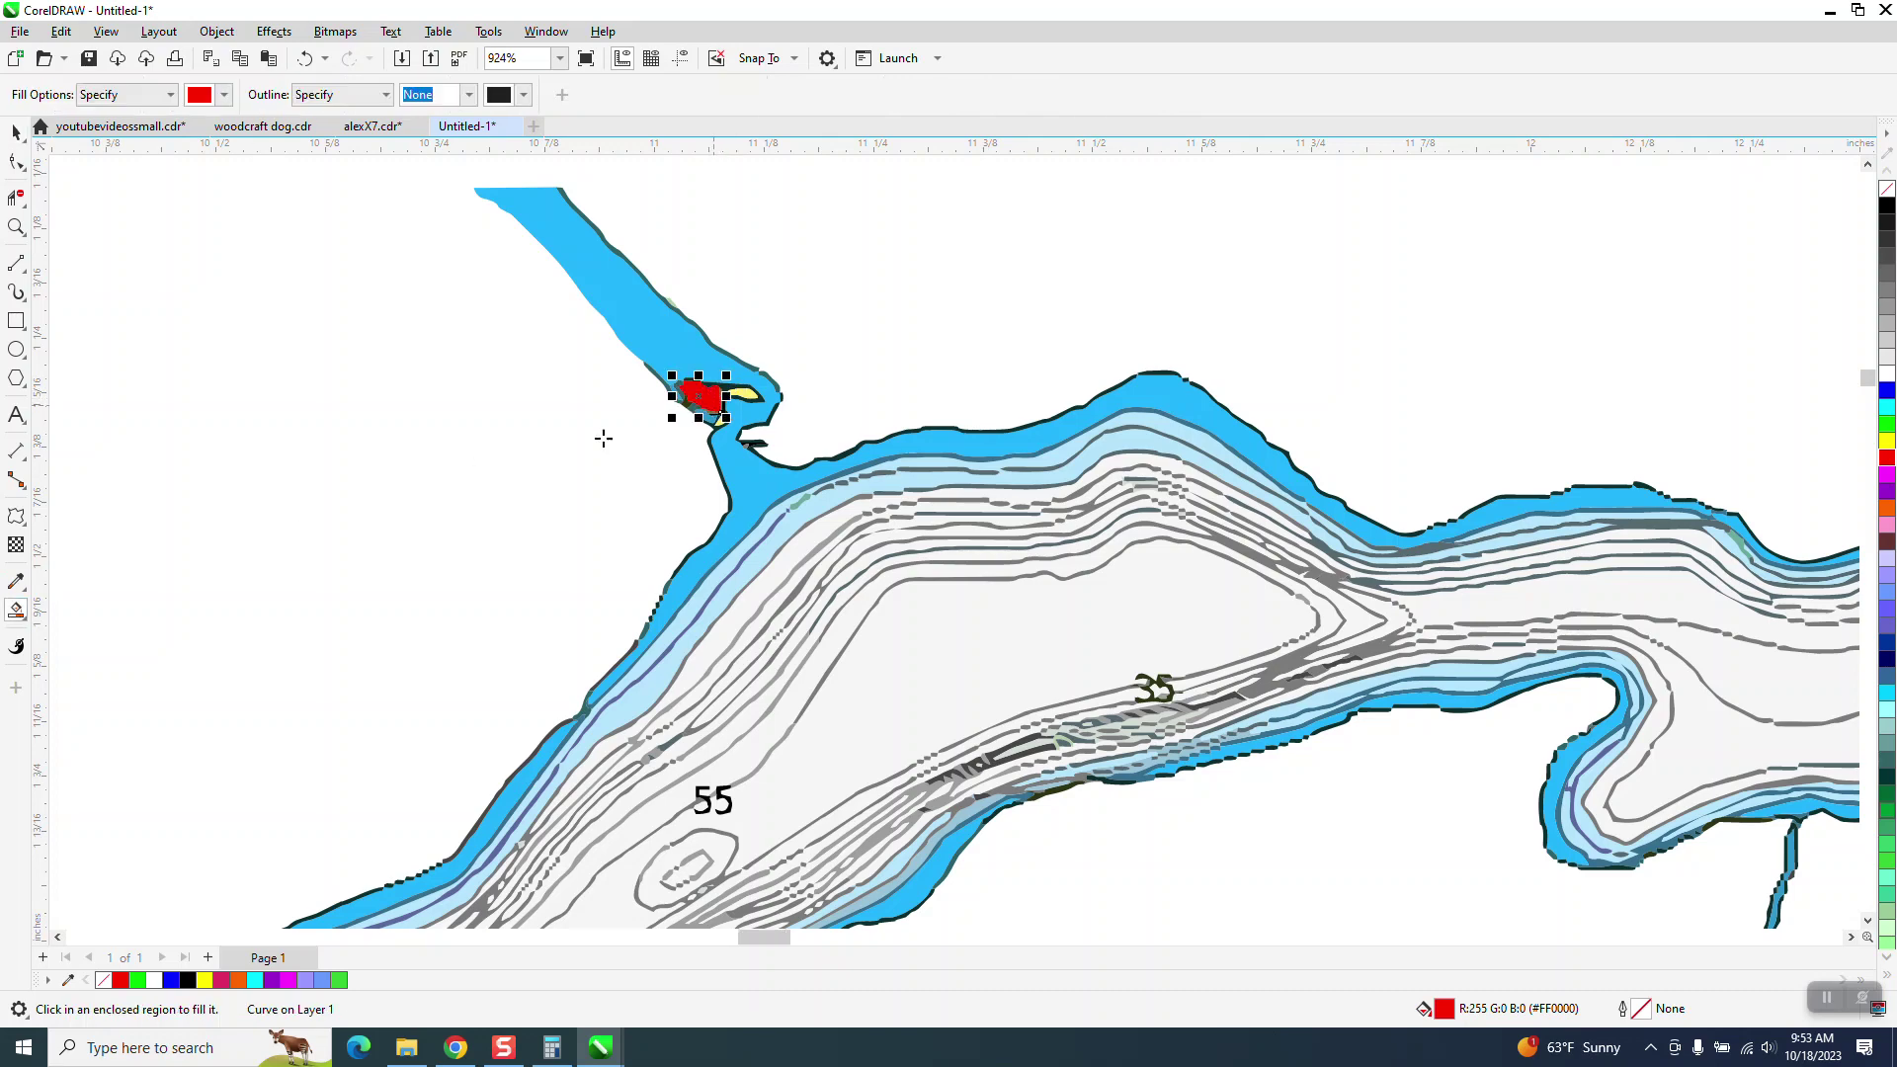
pyautogui.scroll(-5, 601, 427)
pyautogui.press('Delete')
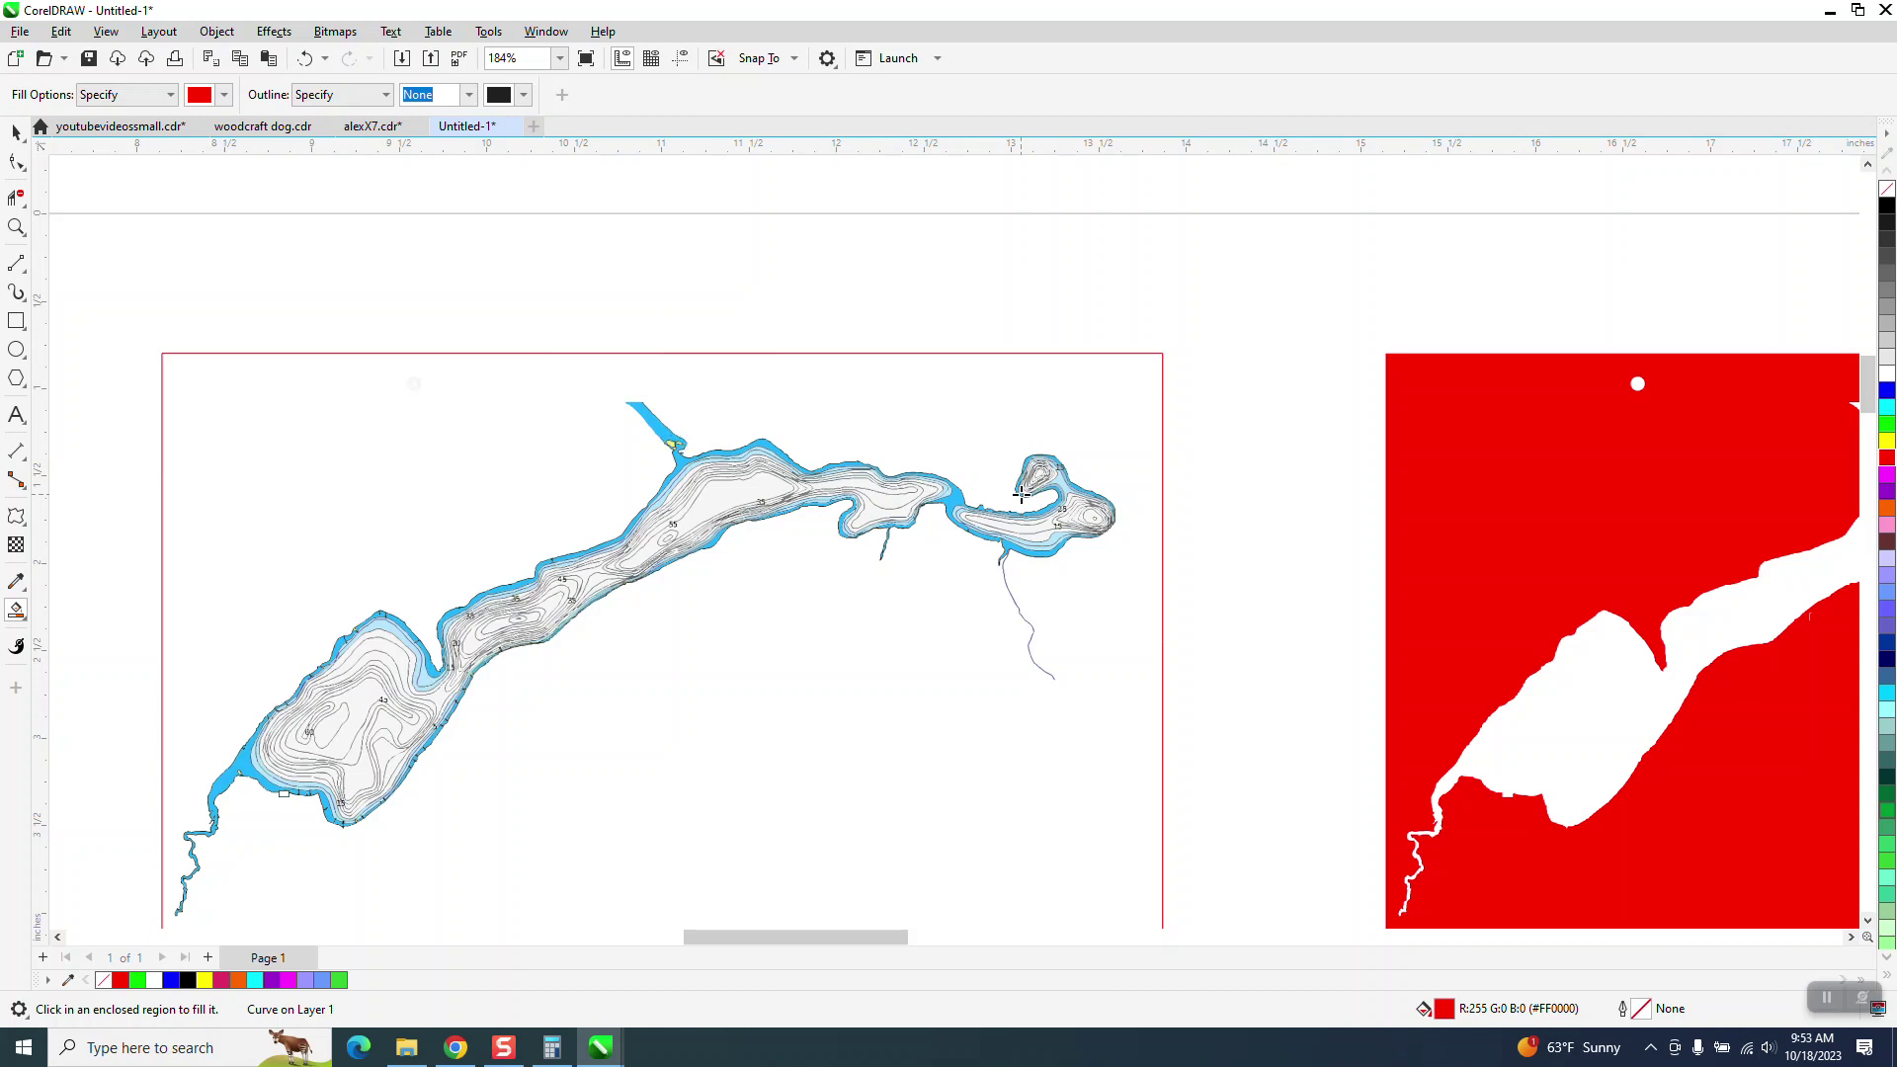
pyautogui.scroll(-1, 1022, 494)
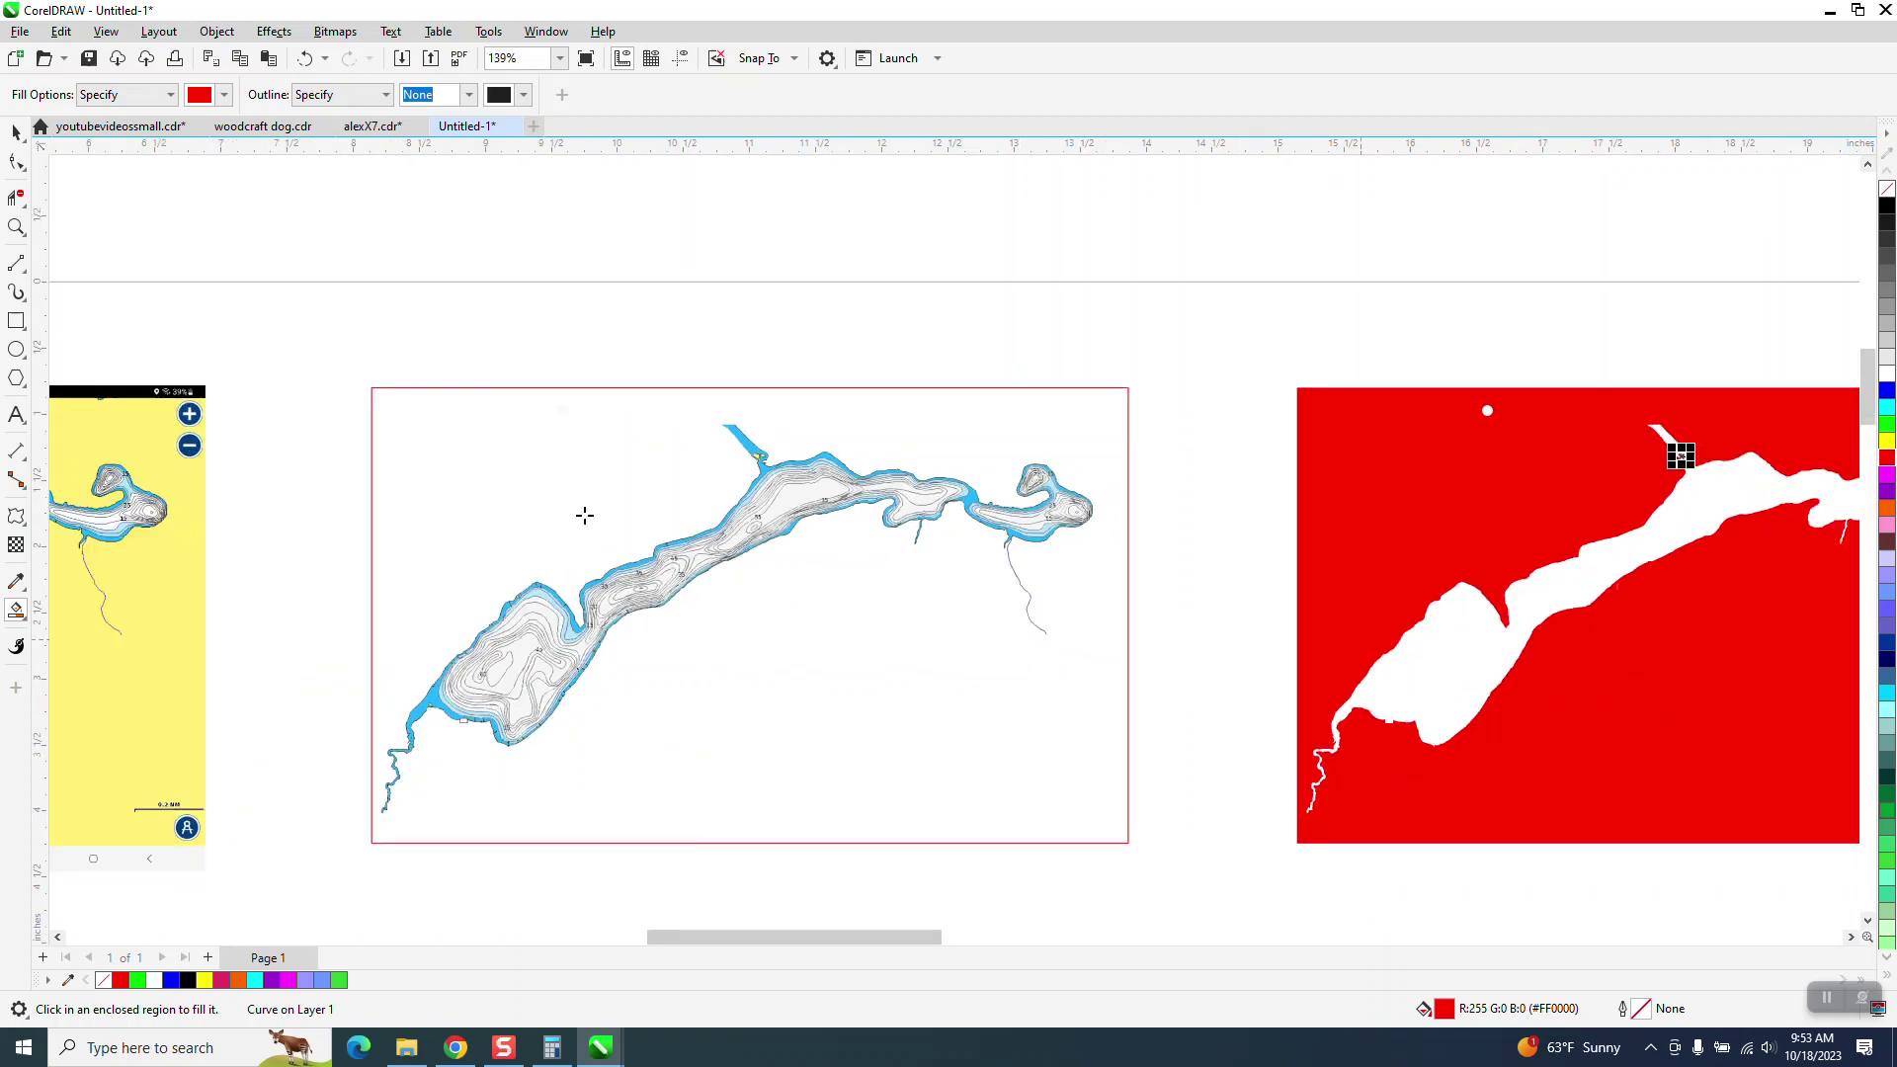
# Smart Fill the remaining small yellow islands in the northern inlet in red, and nudge them 7 inches right onto the red cut-out
pyautogui.click(16, 226)
pyautogui.moveTo(698, 415); pyautogui.dragTo(904, 528)
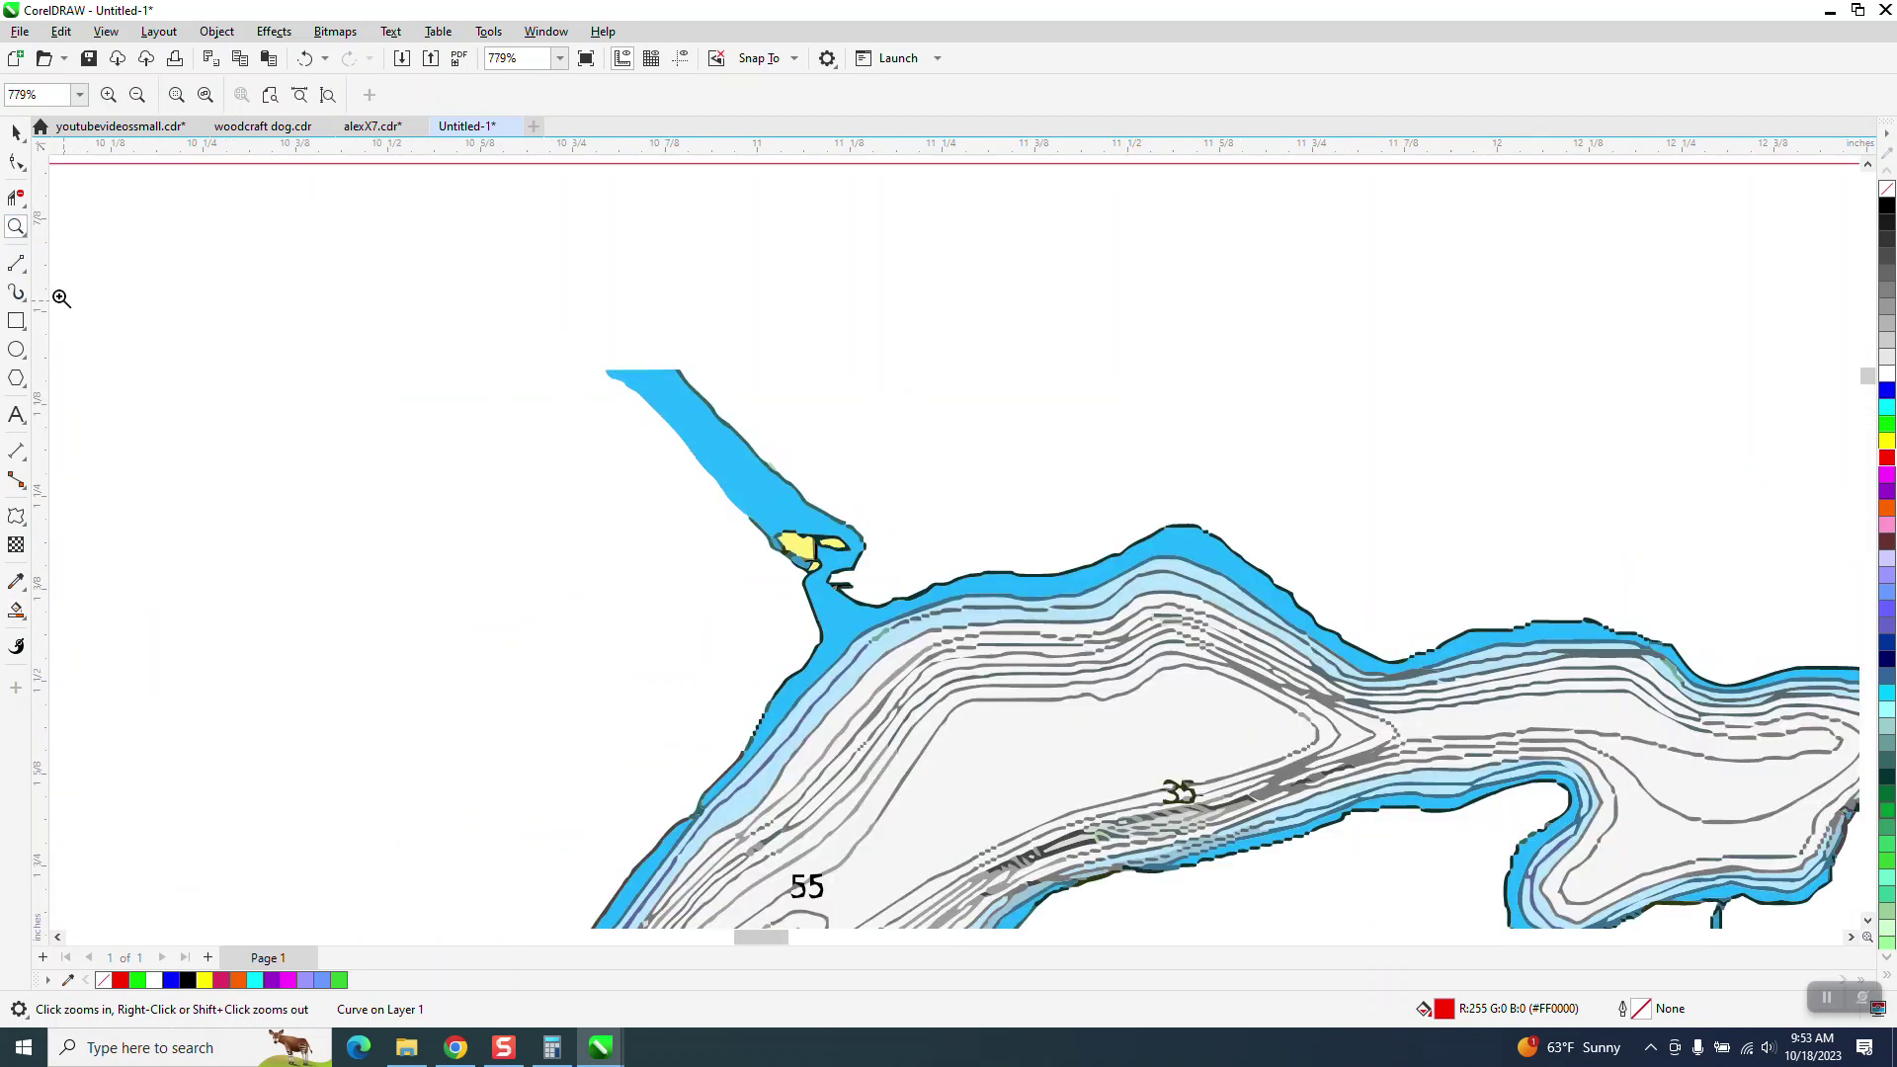
pyautogui.click(16, 162)
pyautogui.press('space')
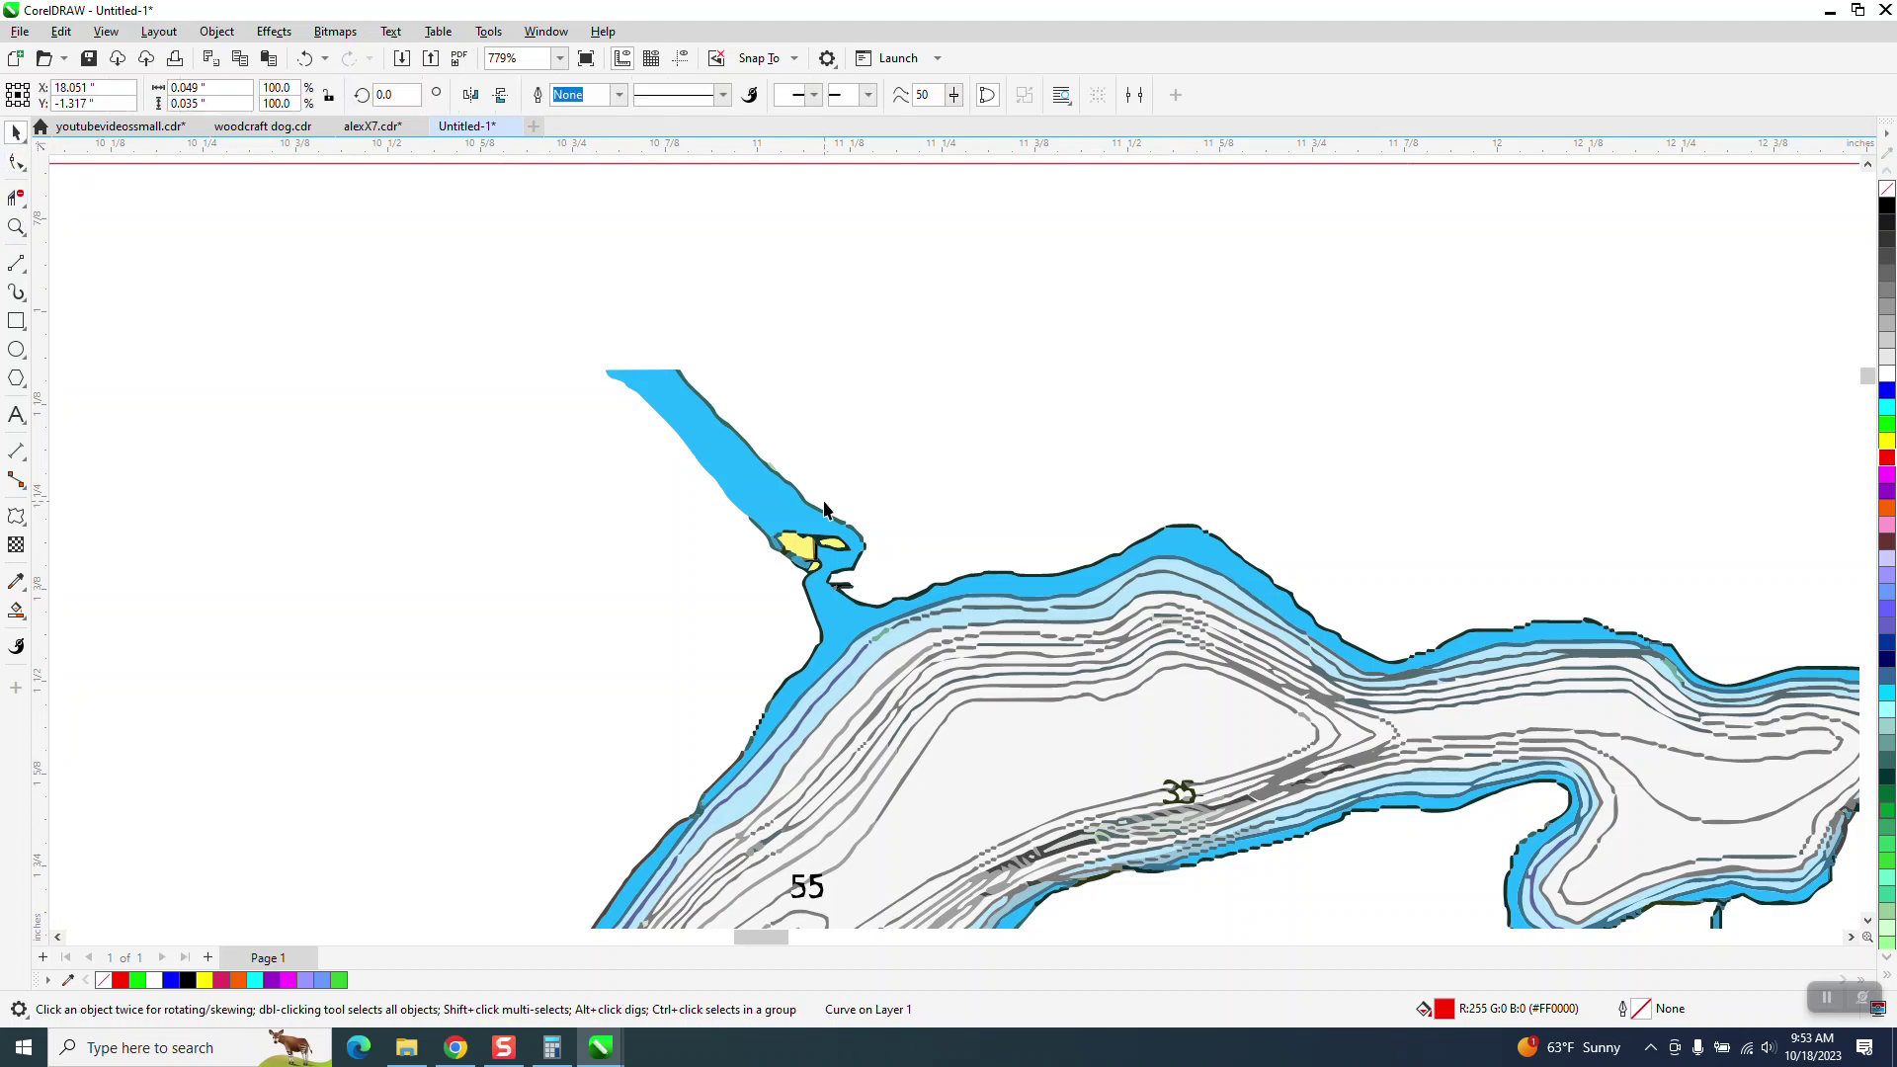
pyautogui.click(17, 611)
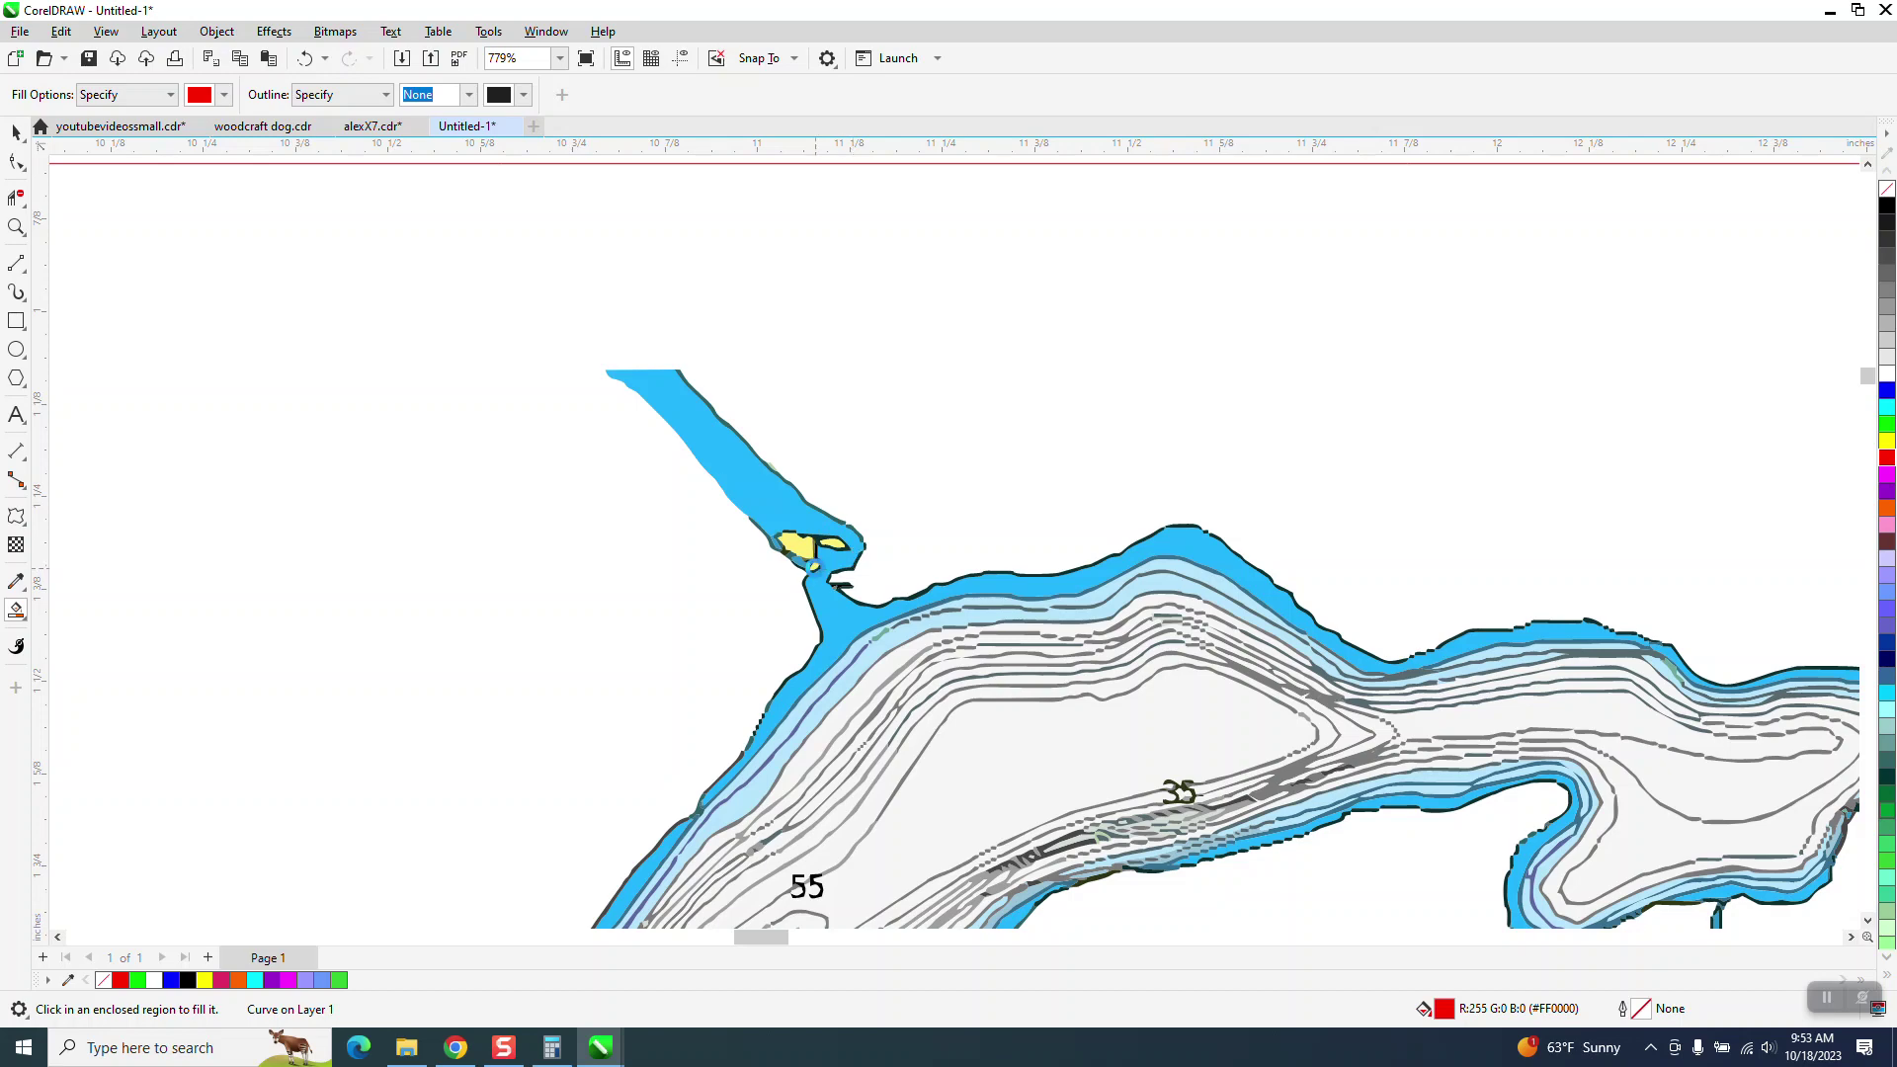
pyautogui.scroll(-2, 148, 457)
pyautogui.scroll(-2, 148, 453)
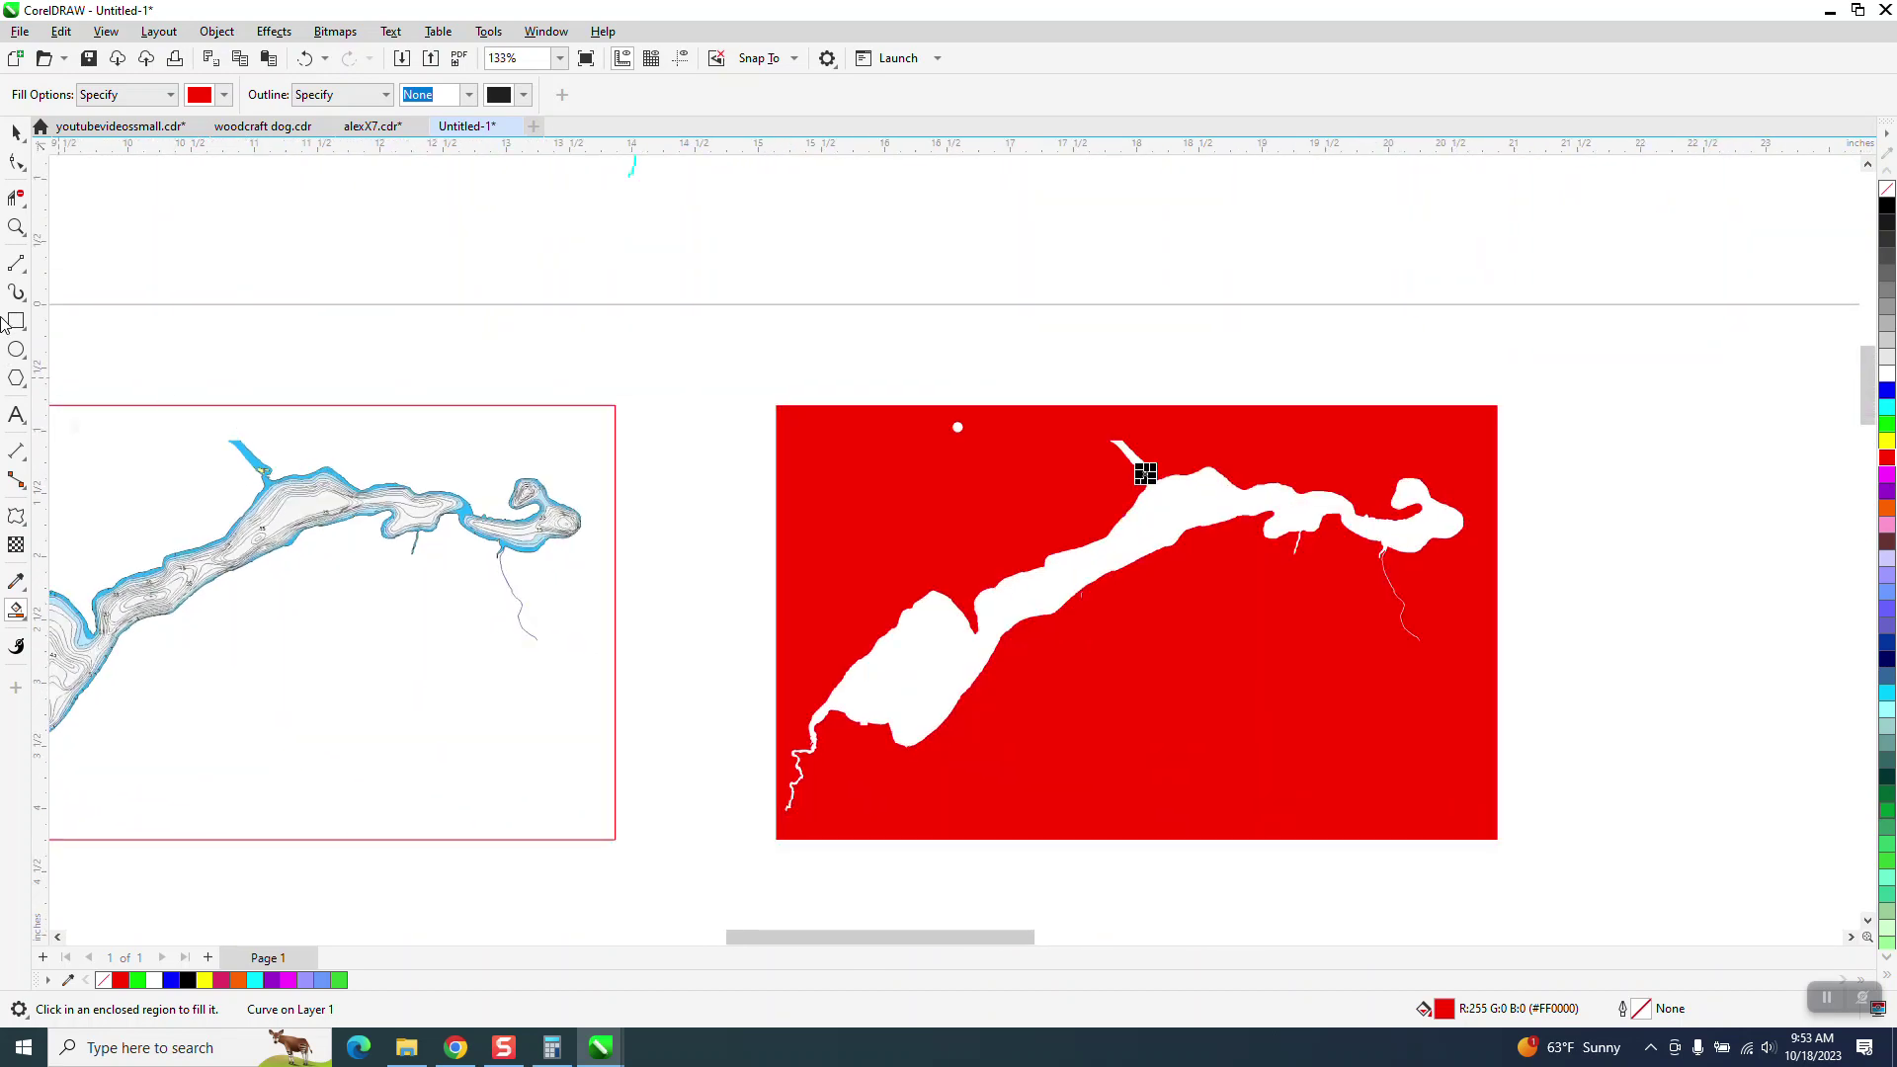
pyautogui.click(16, 226)
pyautogui.moveTo(785, 395); pyautogui.dragTo(1658, 873)
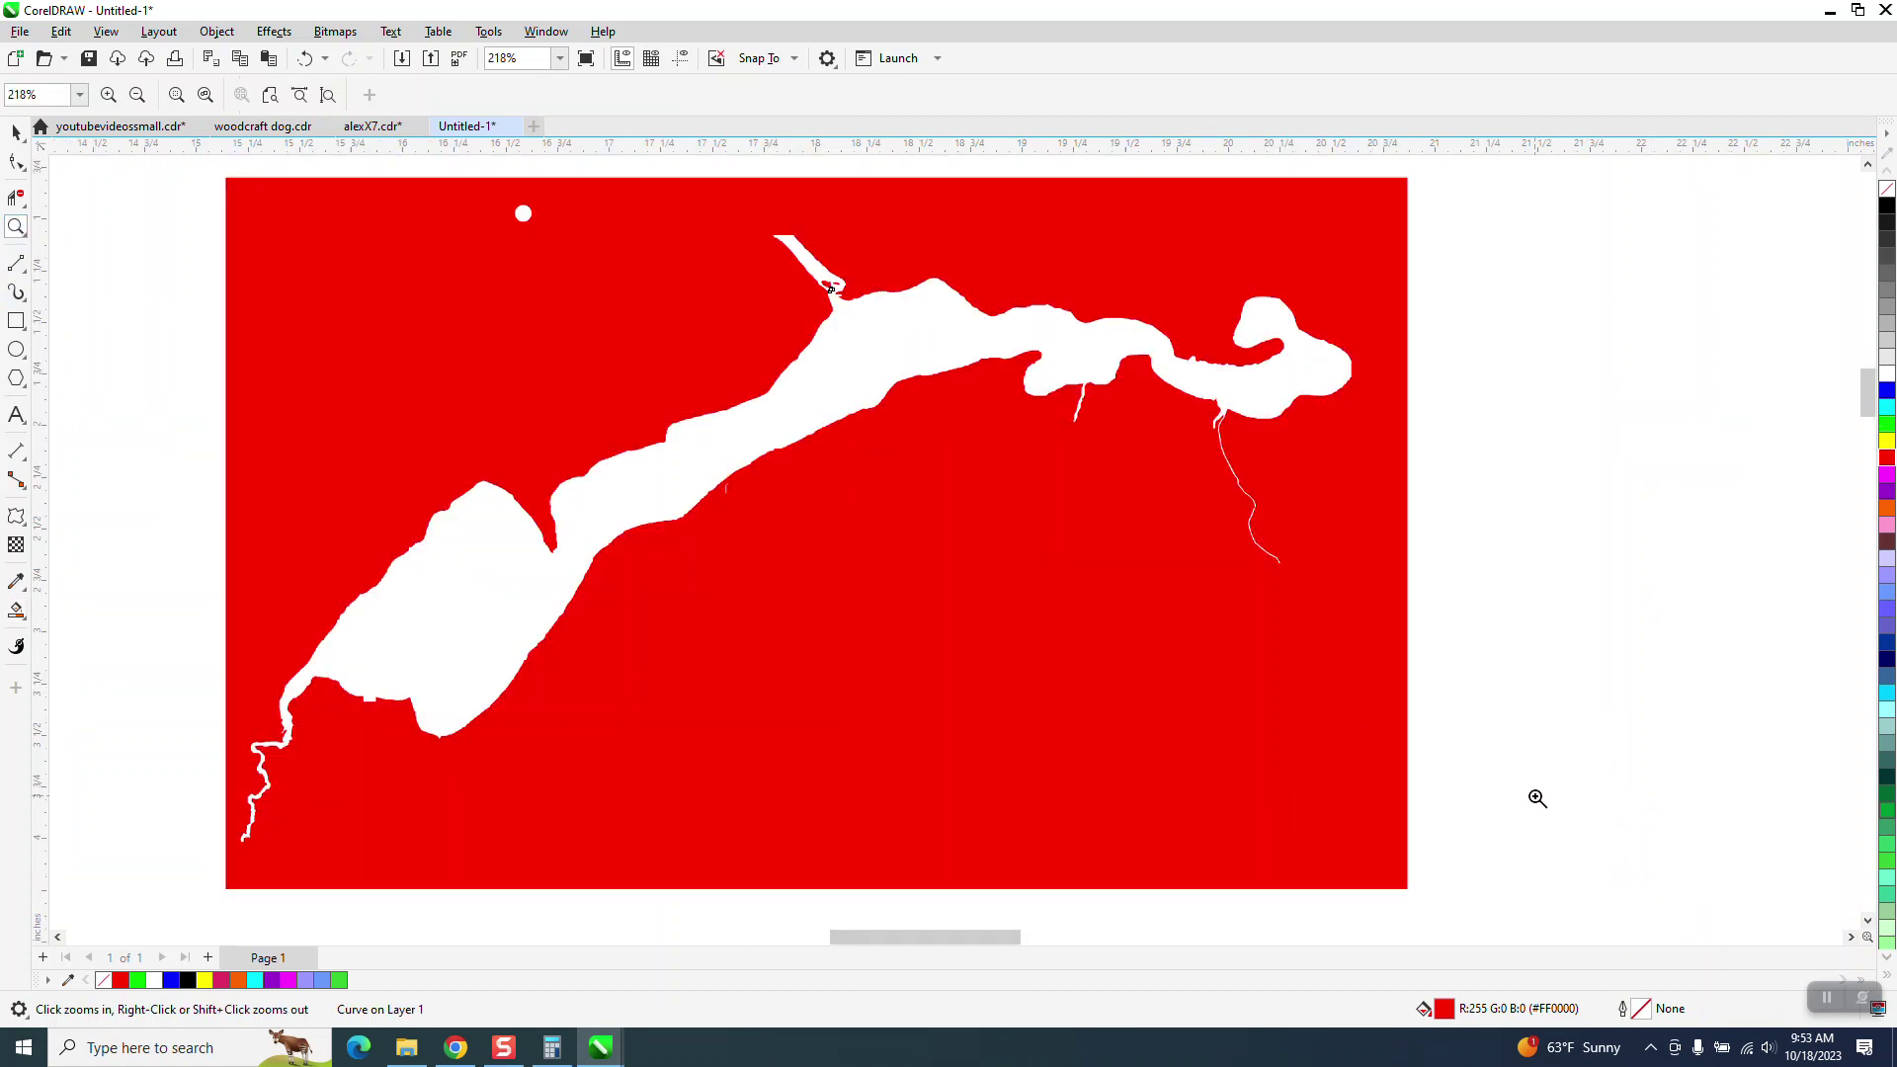
pyautogui.moveTo(781, 246); pyautogui.dragTo(829, 287)
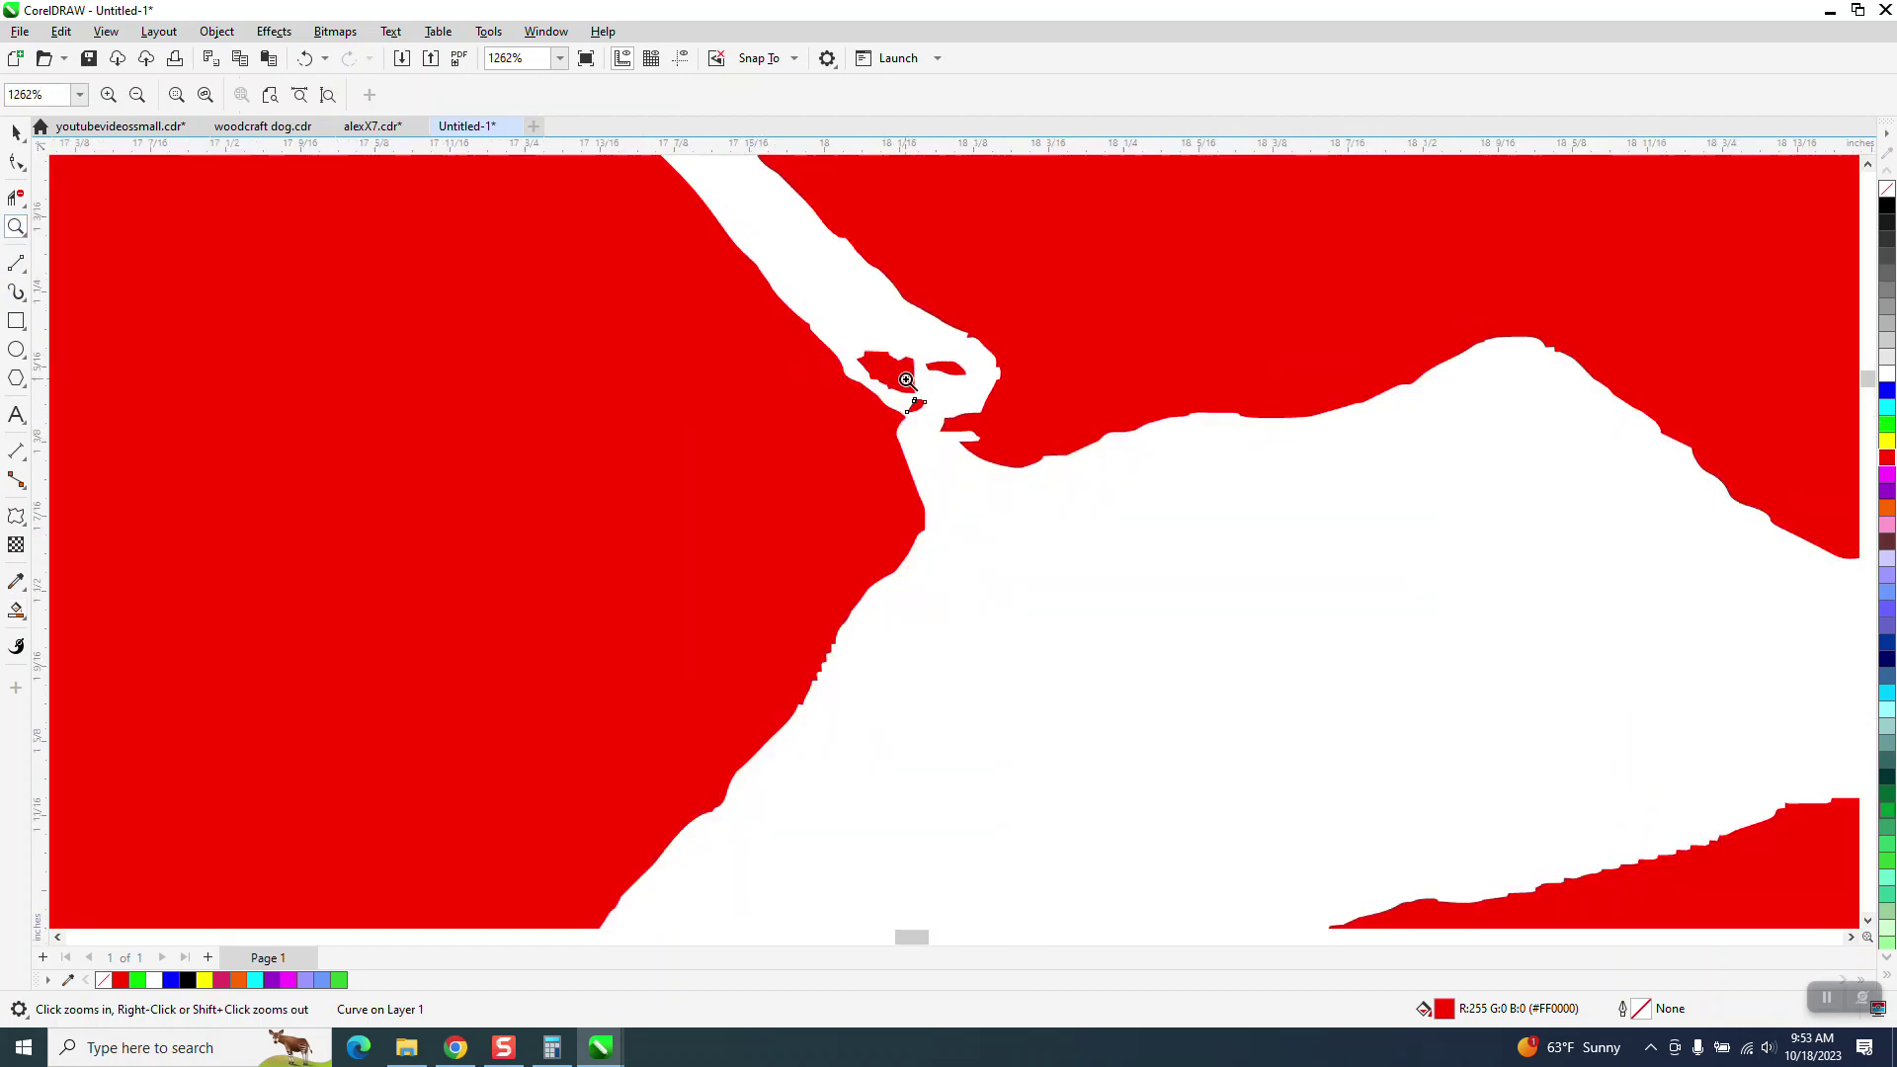
pyautogui.scroll(-5, 905, 388)
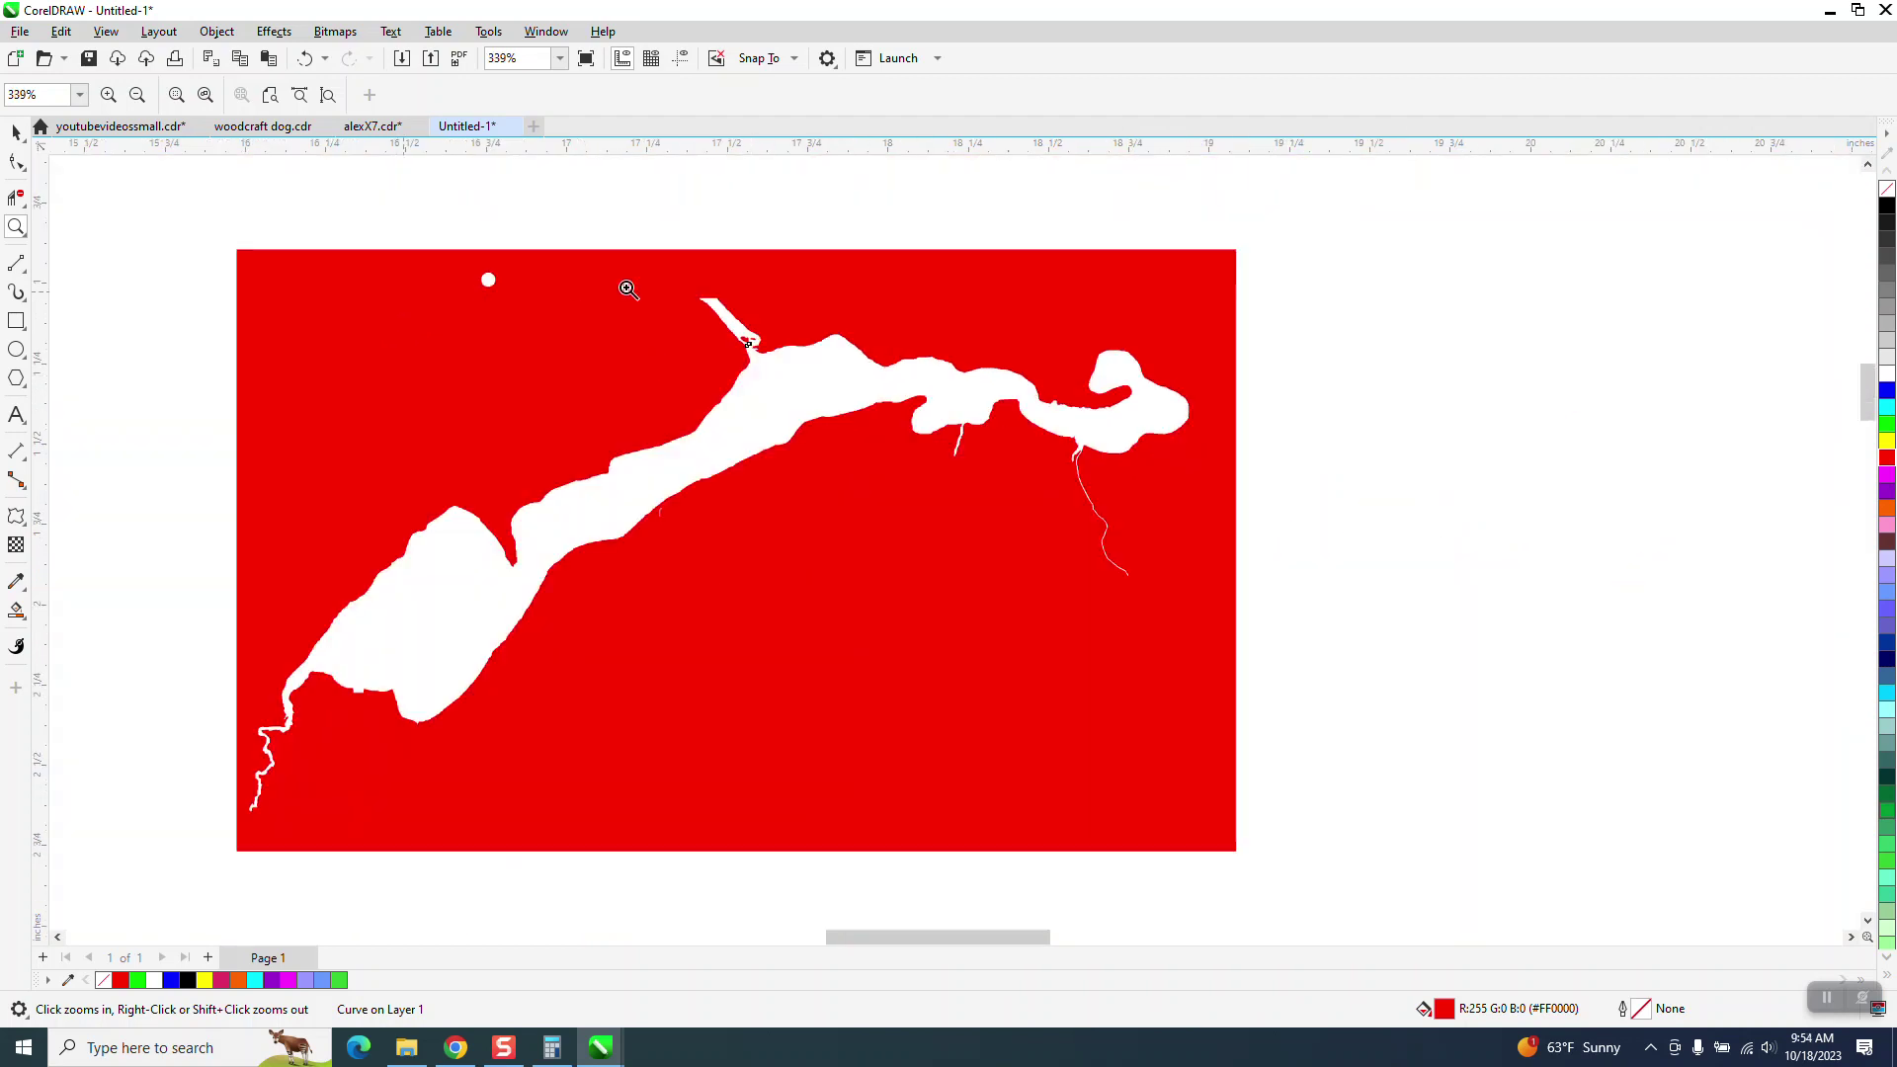
# Smart Fill the white lake-shaped opening of the red cut-out in blue
pyautogui.click(15, 131)
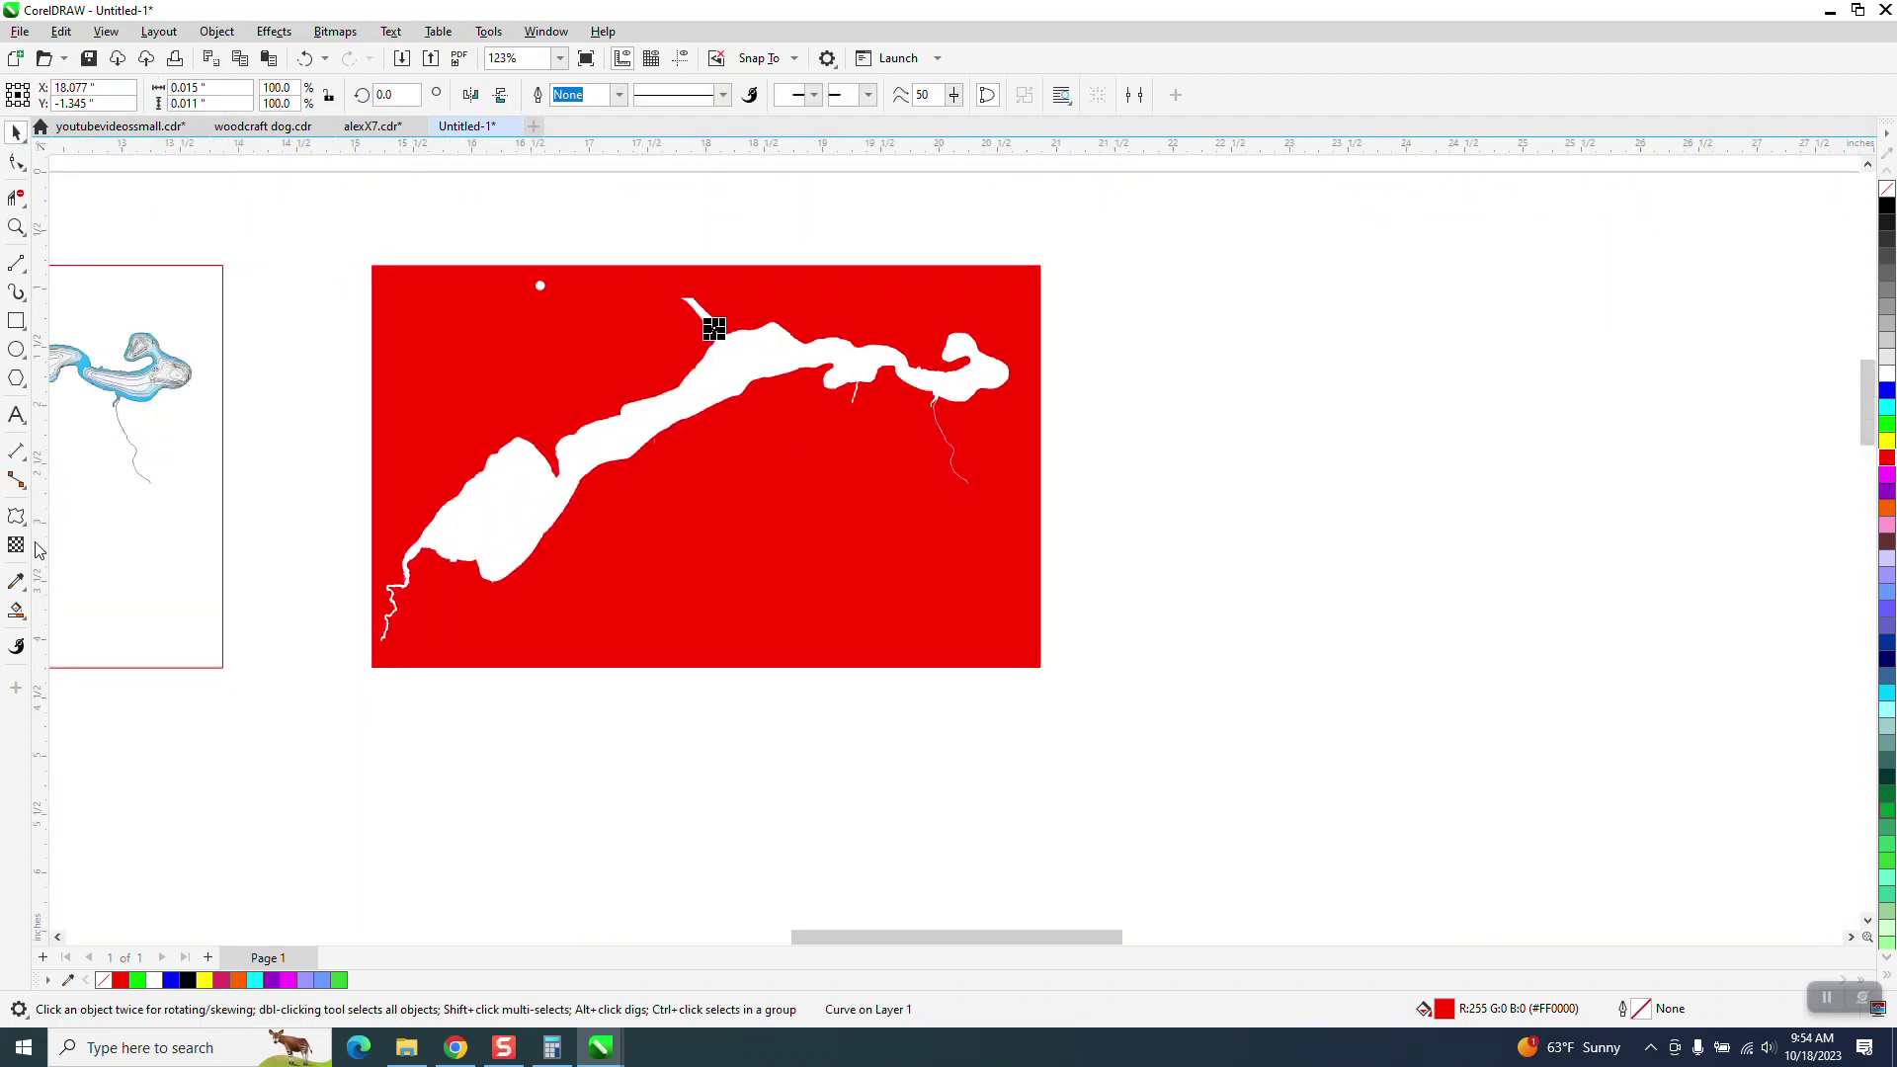
pyautogui.click(26, 618)
pyautogui.click(226, 96)
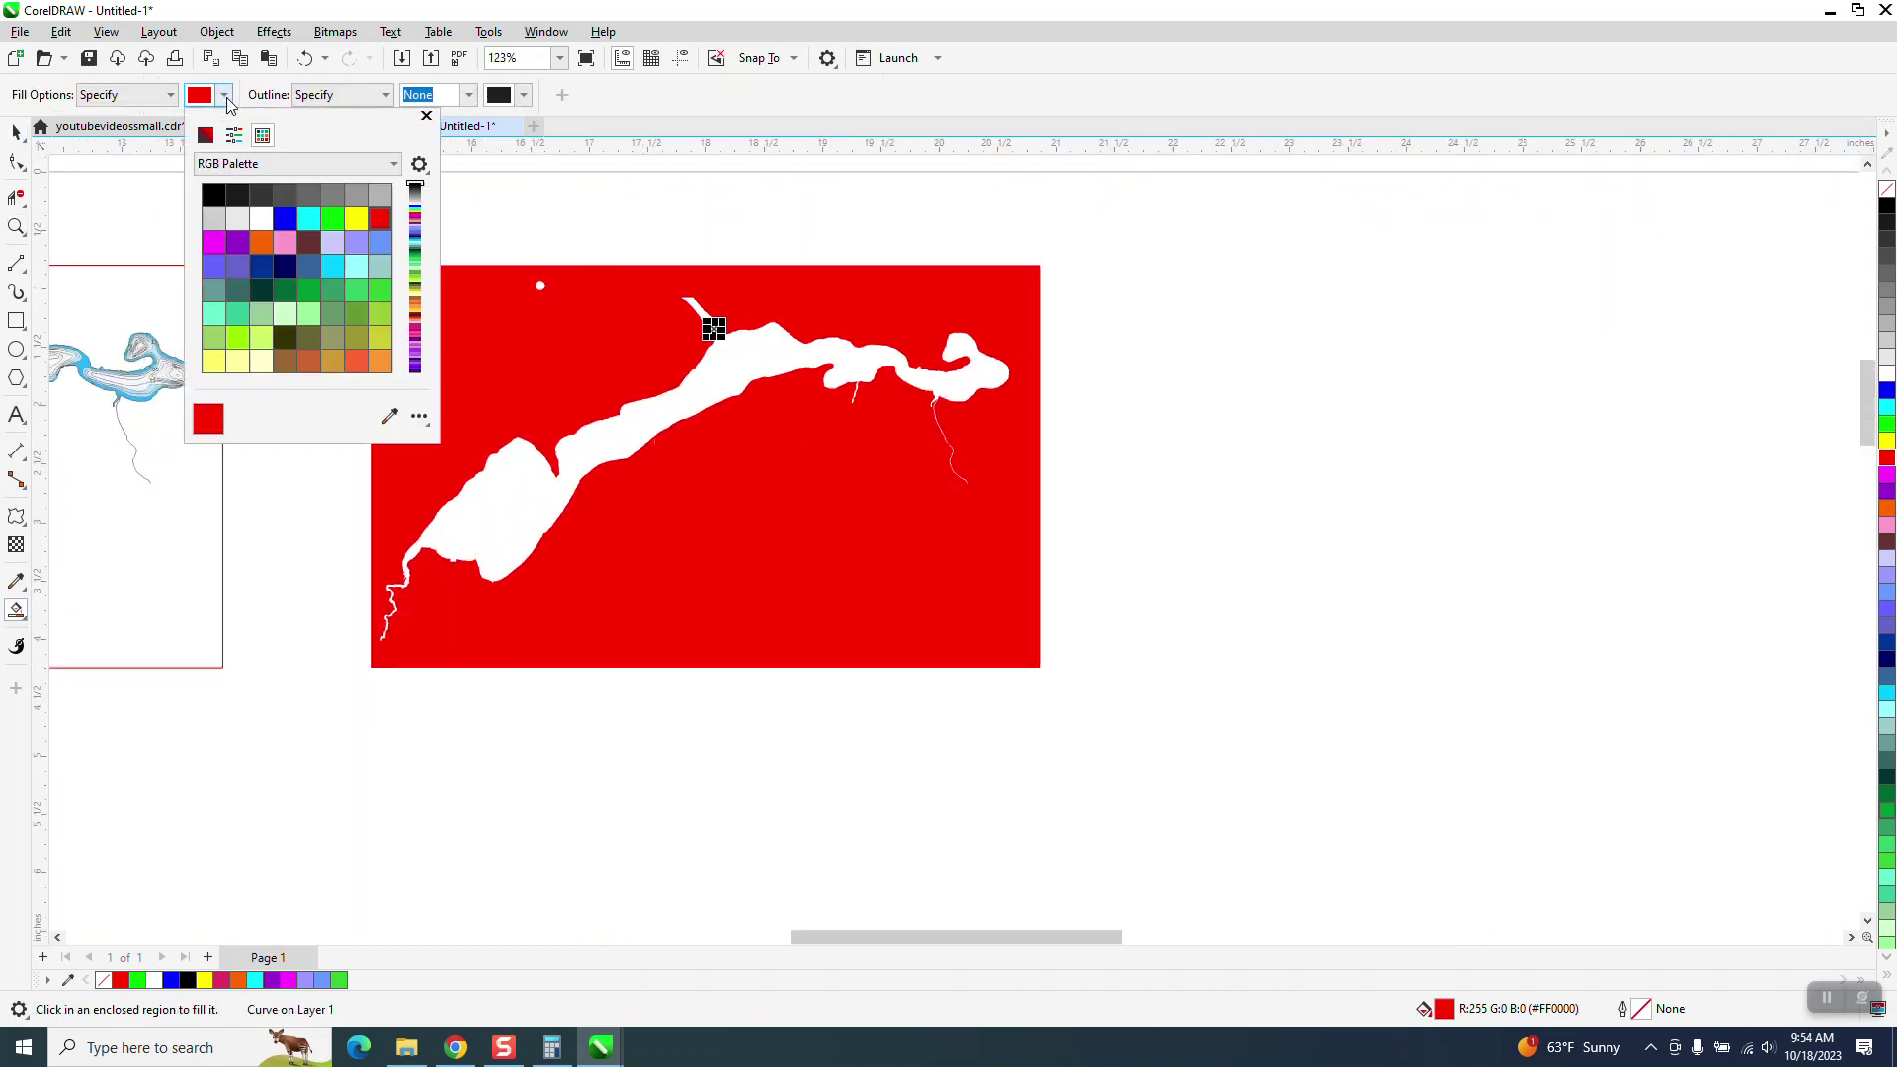
pyautogui.click(284, 218)
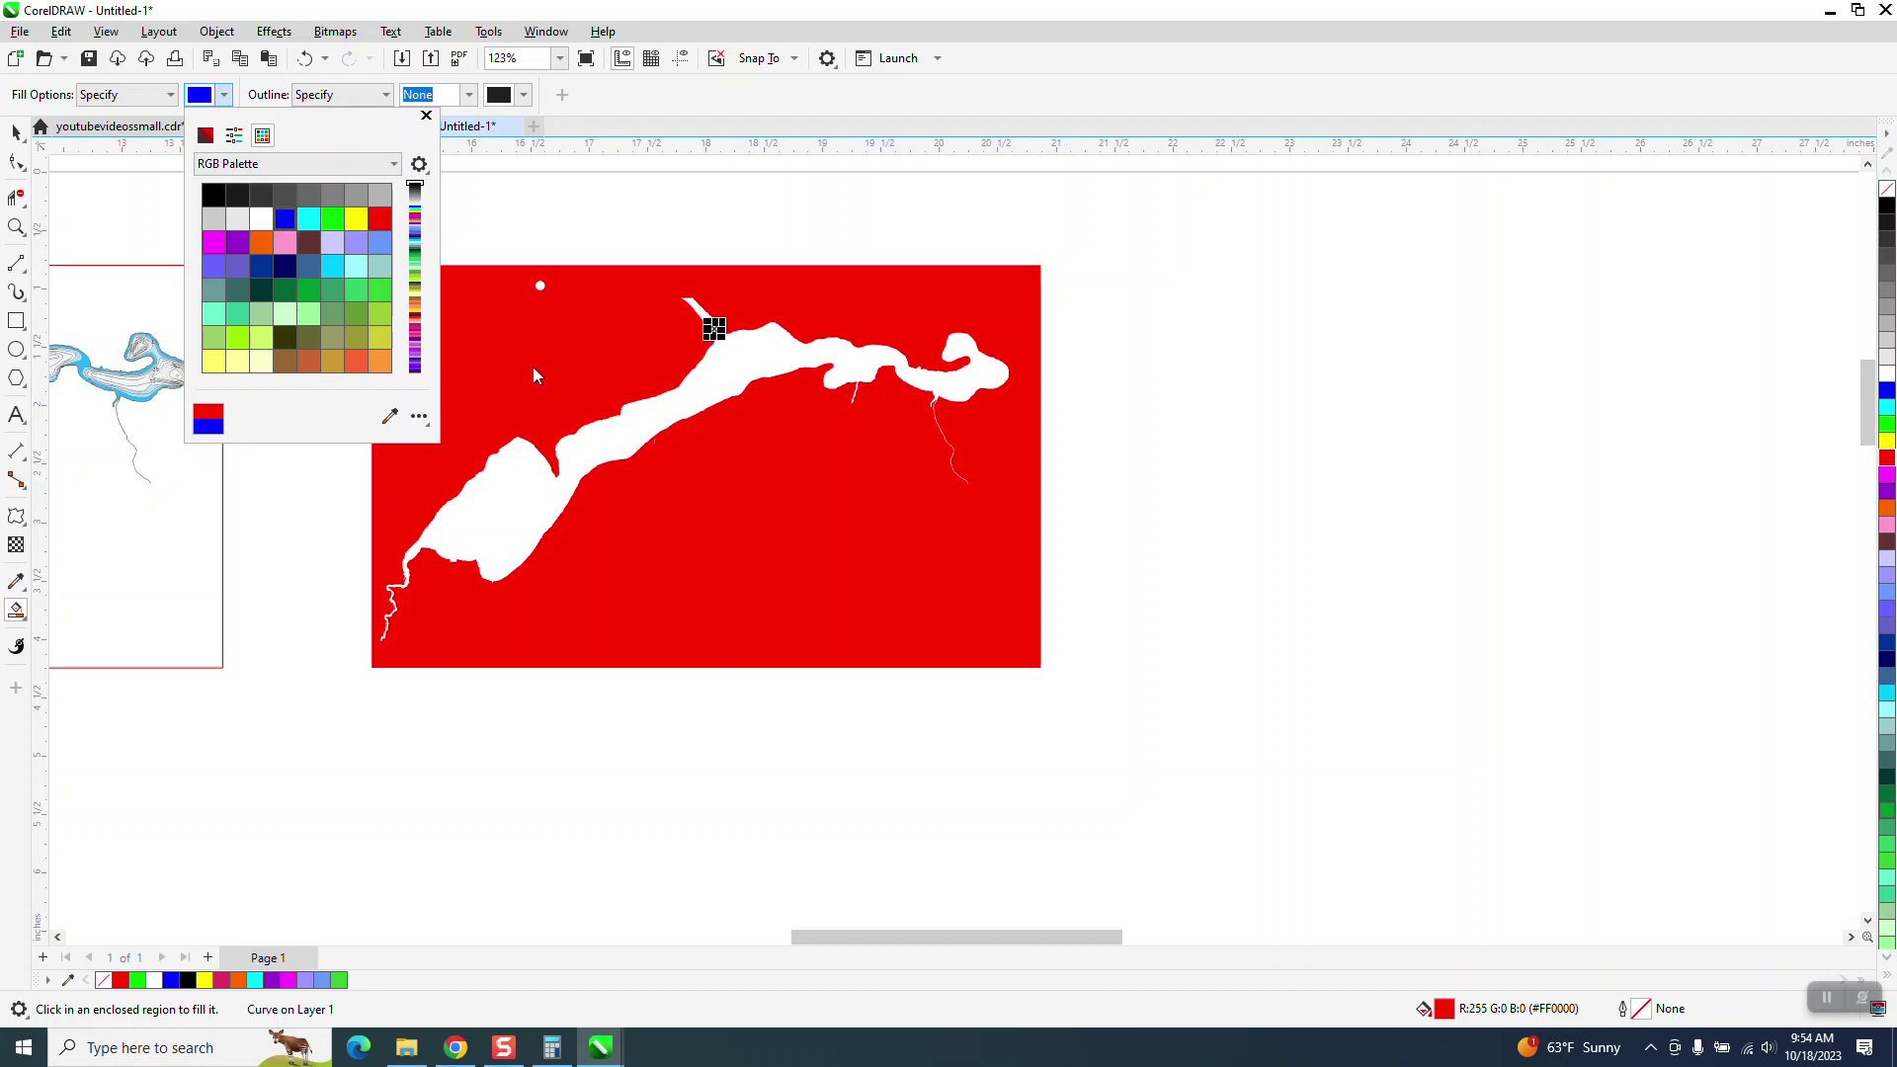
pyautogui.click(659, 425)
pyautogui.click(657, 417)
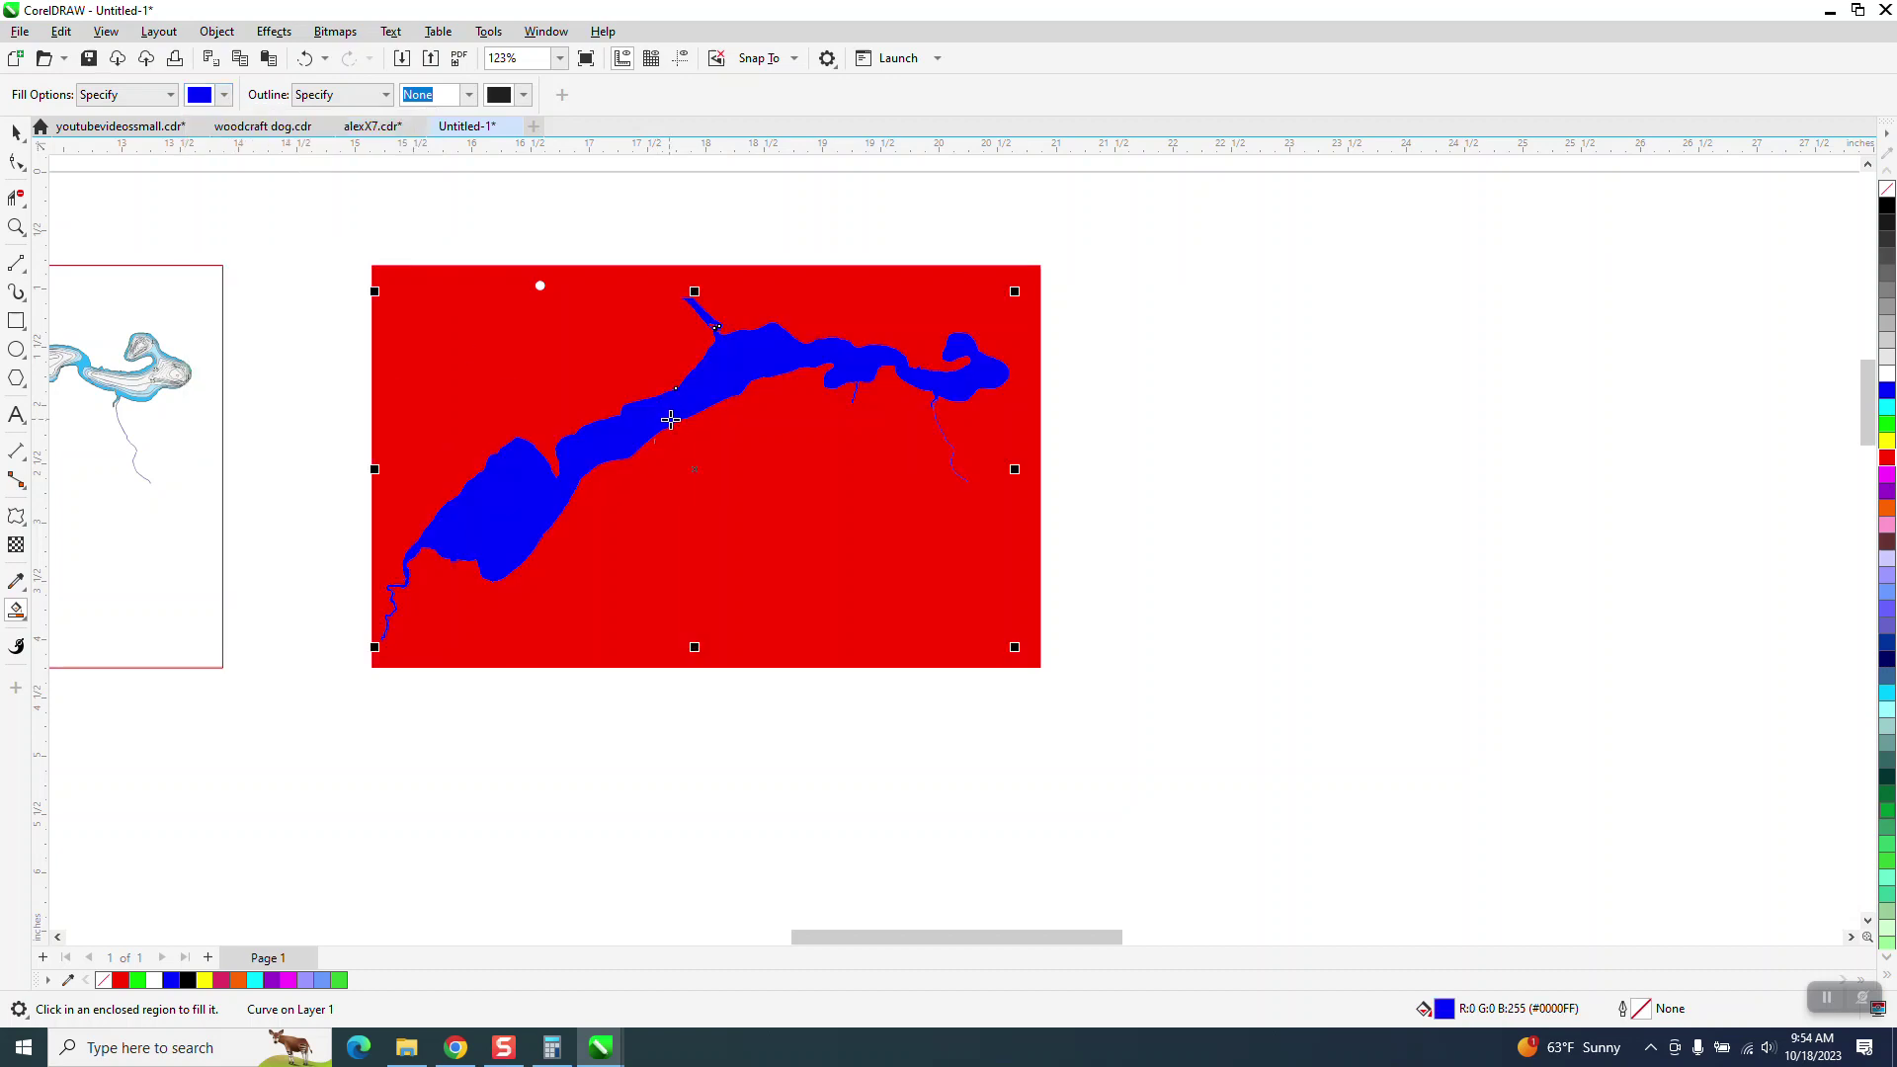
# Nudge the blue lake shape 7 inches to the right and replace its fill with a red outline
pyautogui.press('Right')
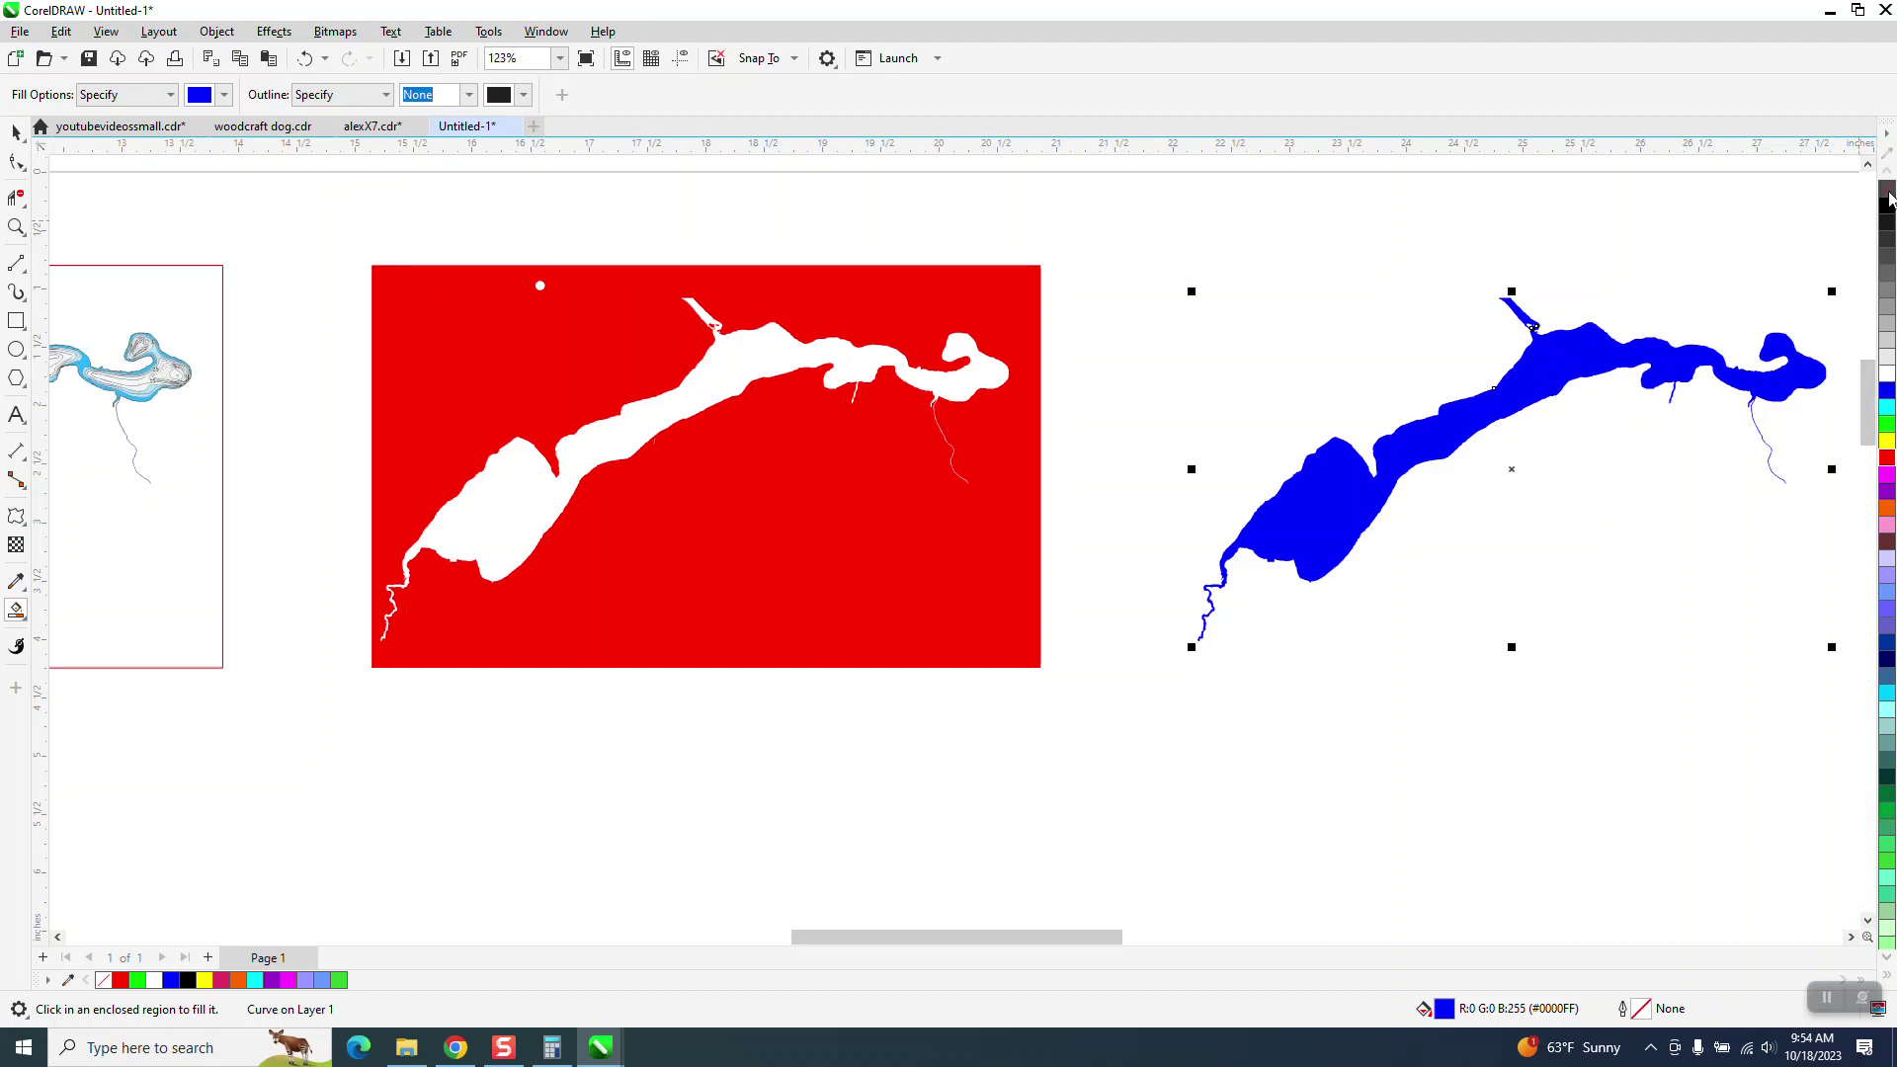
pyautogui.click(1888, 190)
pyautogui.rightClick(1886, 457)
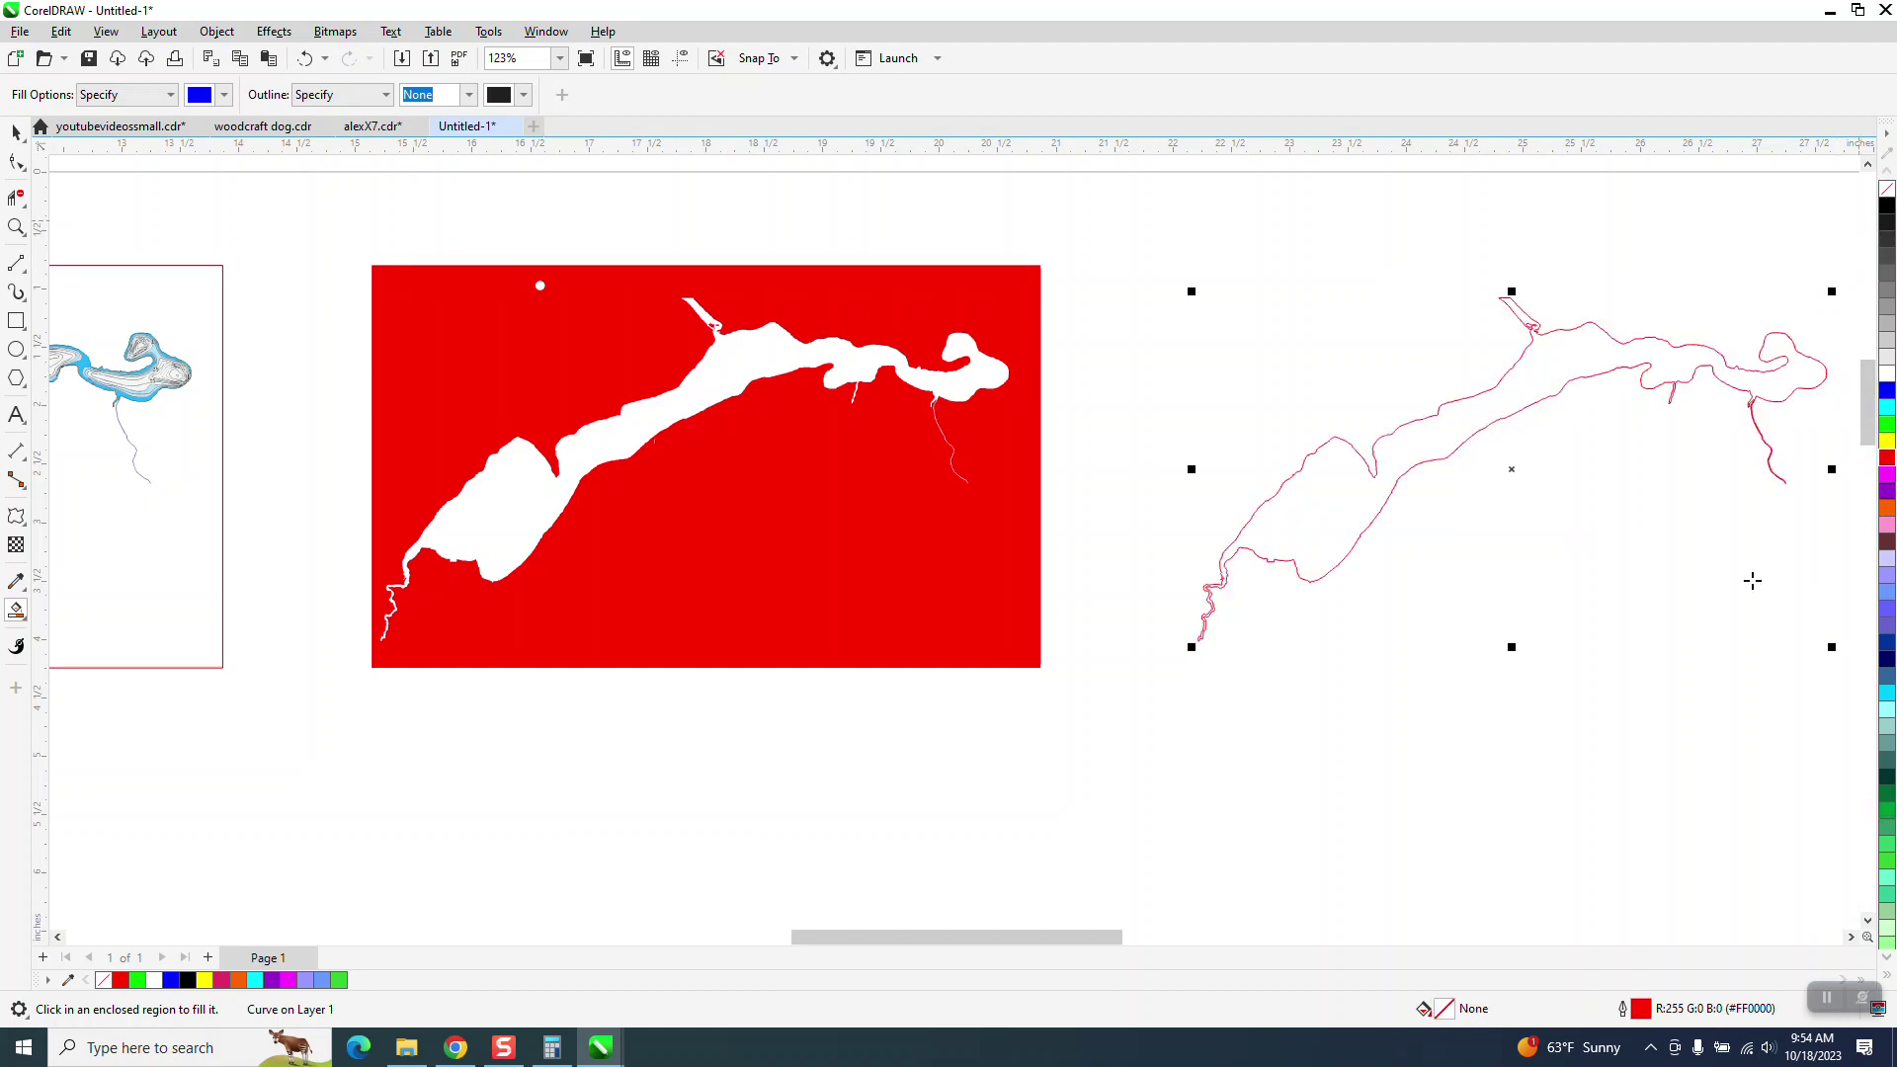
# Delete the two lower corner nodes of the small square notch on the outlined lake's southwest shore
pyautogui.click(16, 227)
pyautogui.moveTo(442, 554); pyautogui.dragTo(477, 580)
pyautogui.scroll(-3, 431, 501)
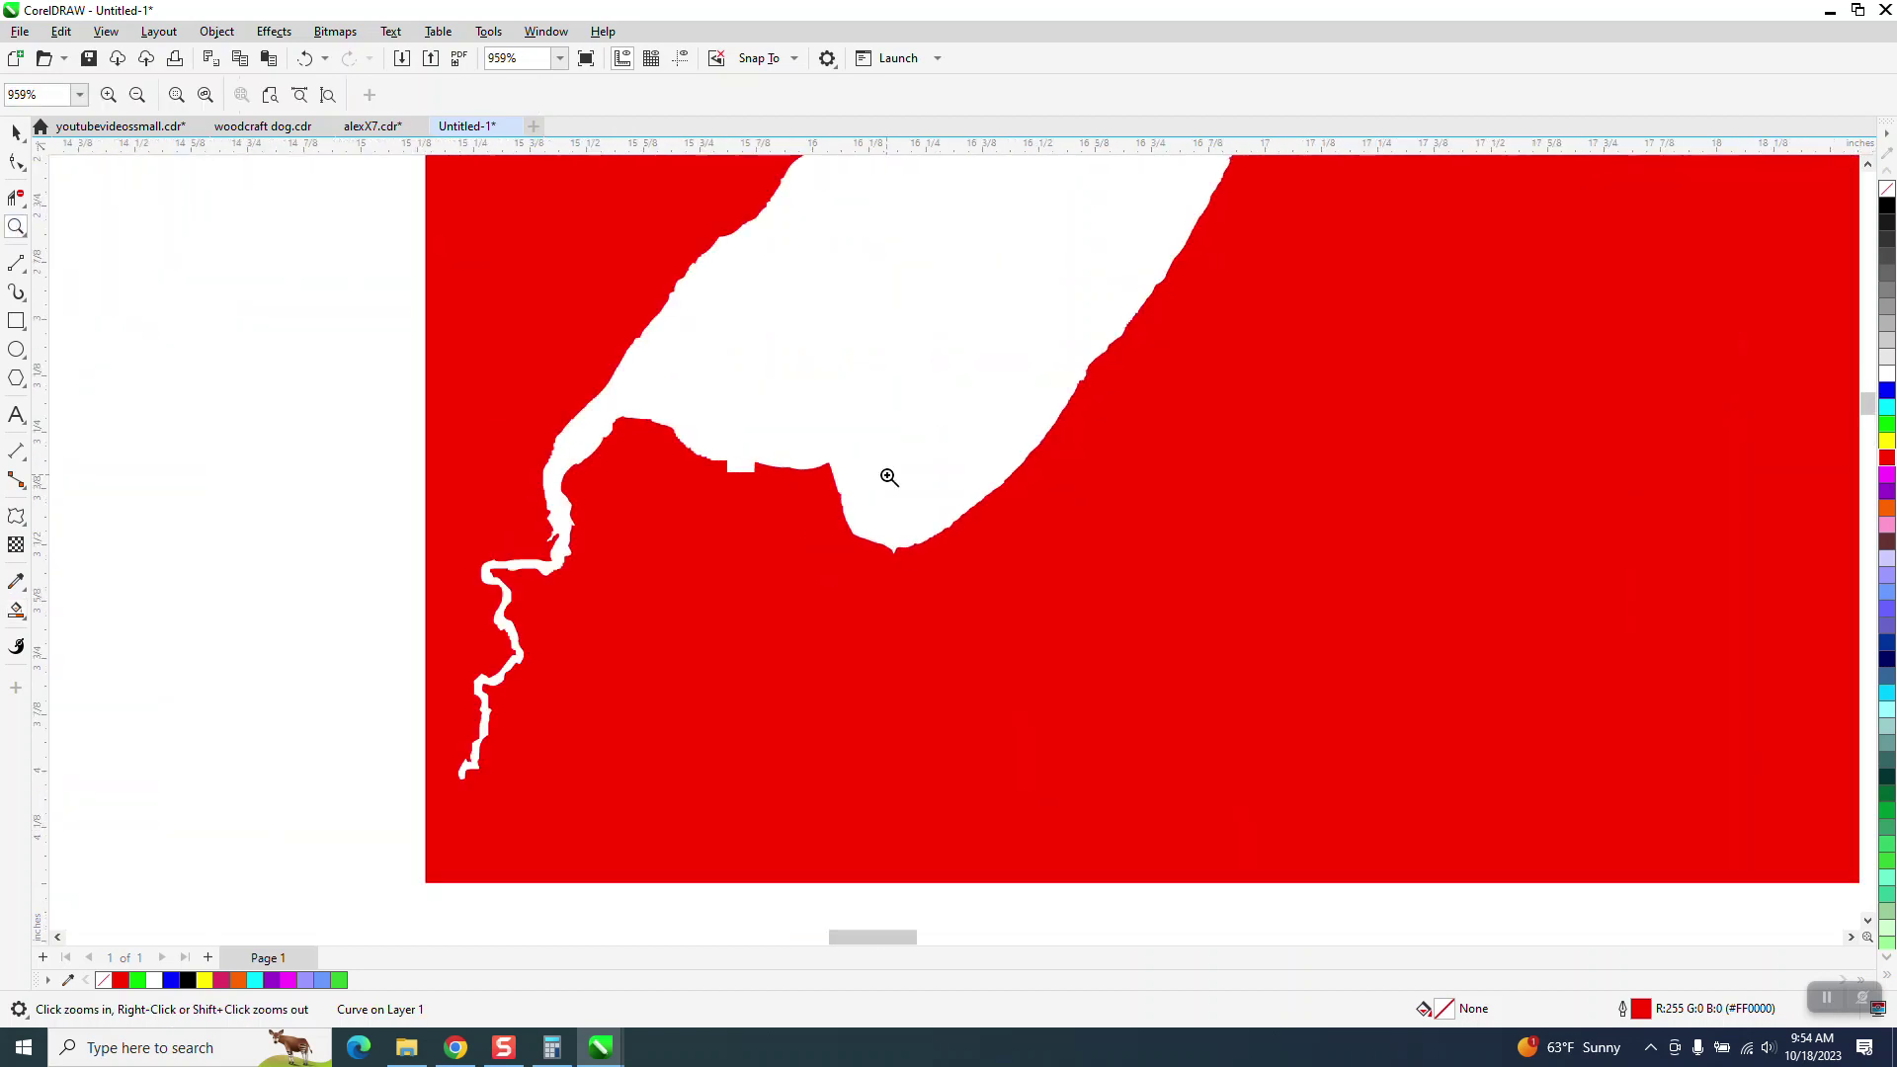
pyautogui.scroll(-8, 889, 477)
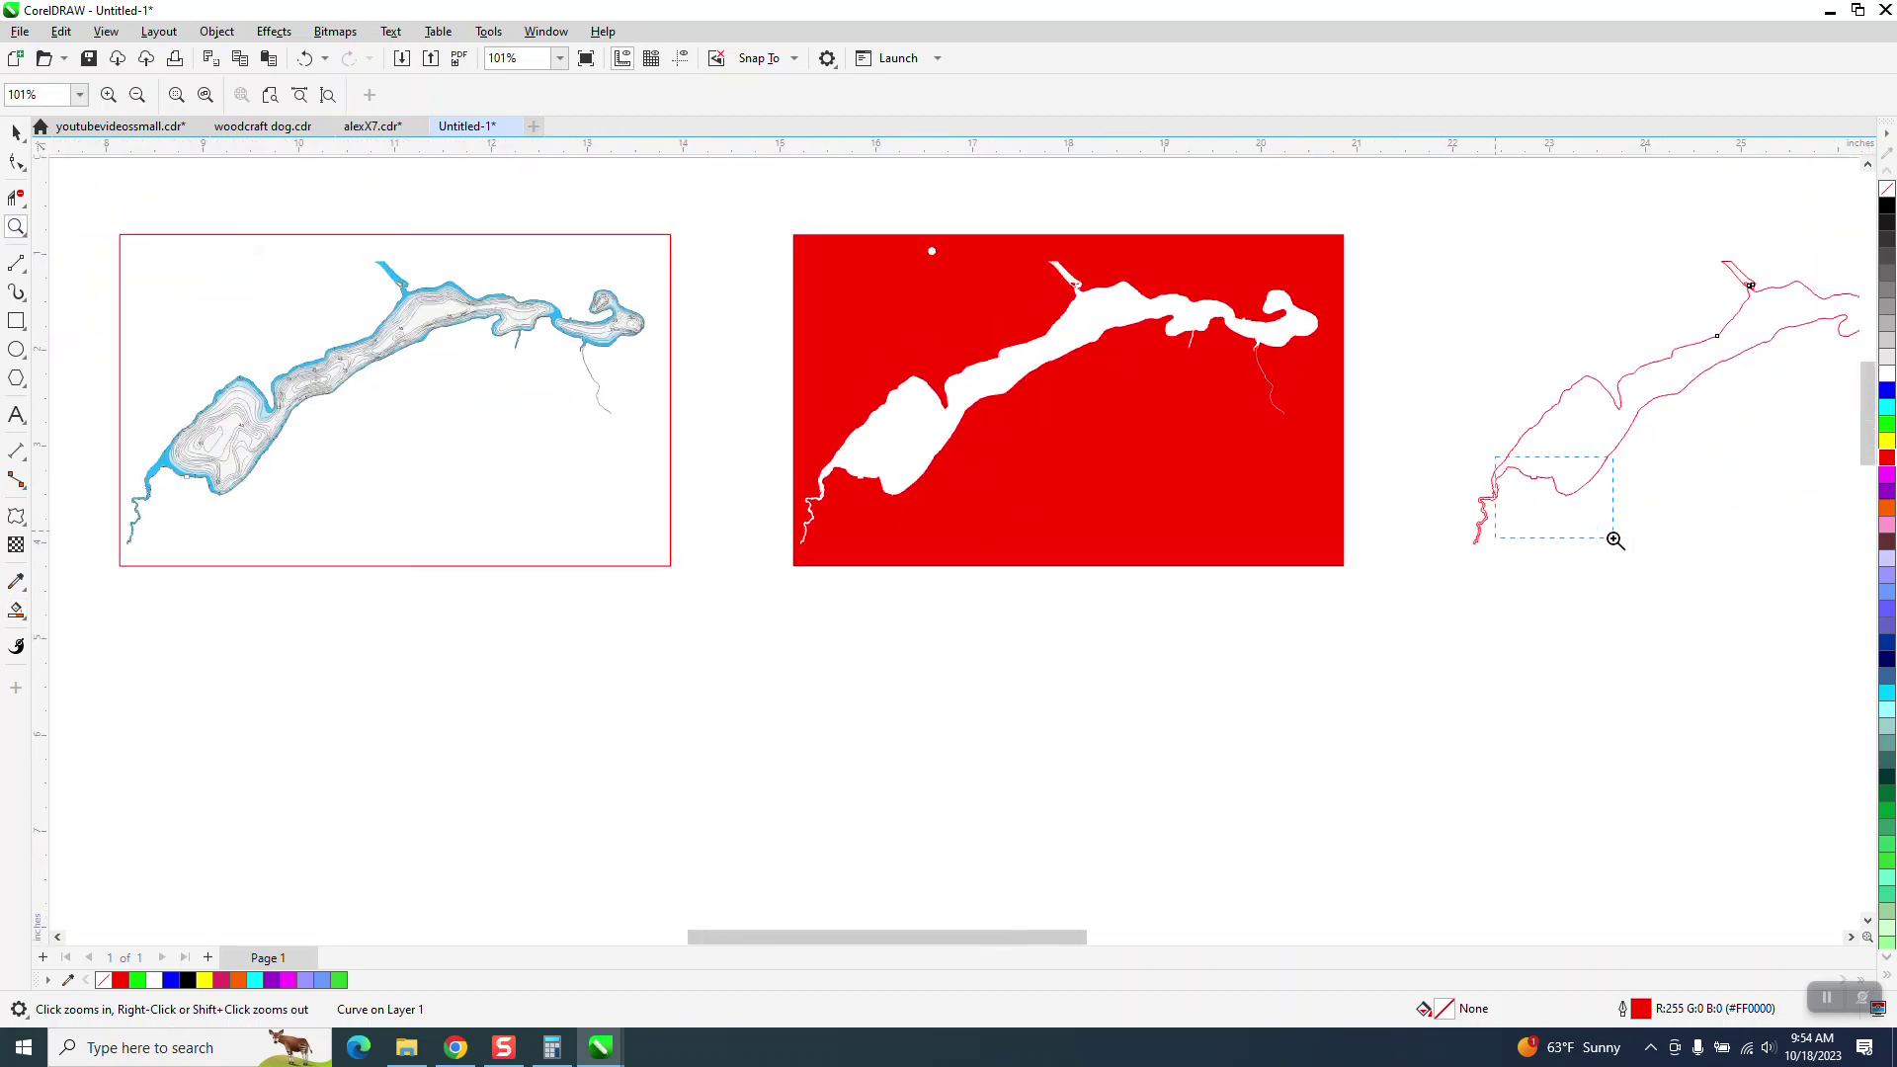
pyautogui.moveTo(1614, 539); pyautogui.dragTo(1615, 541)
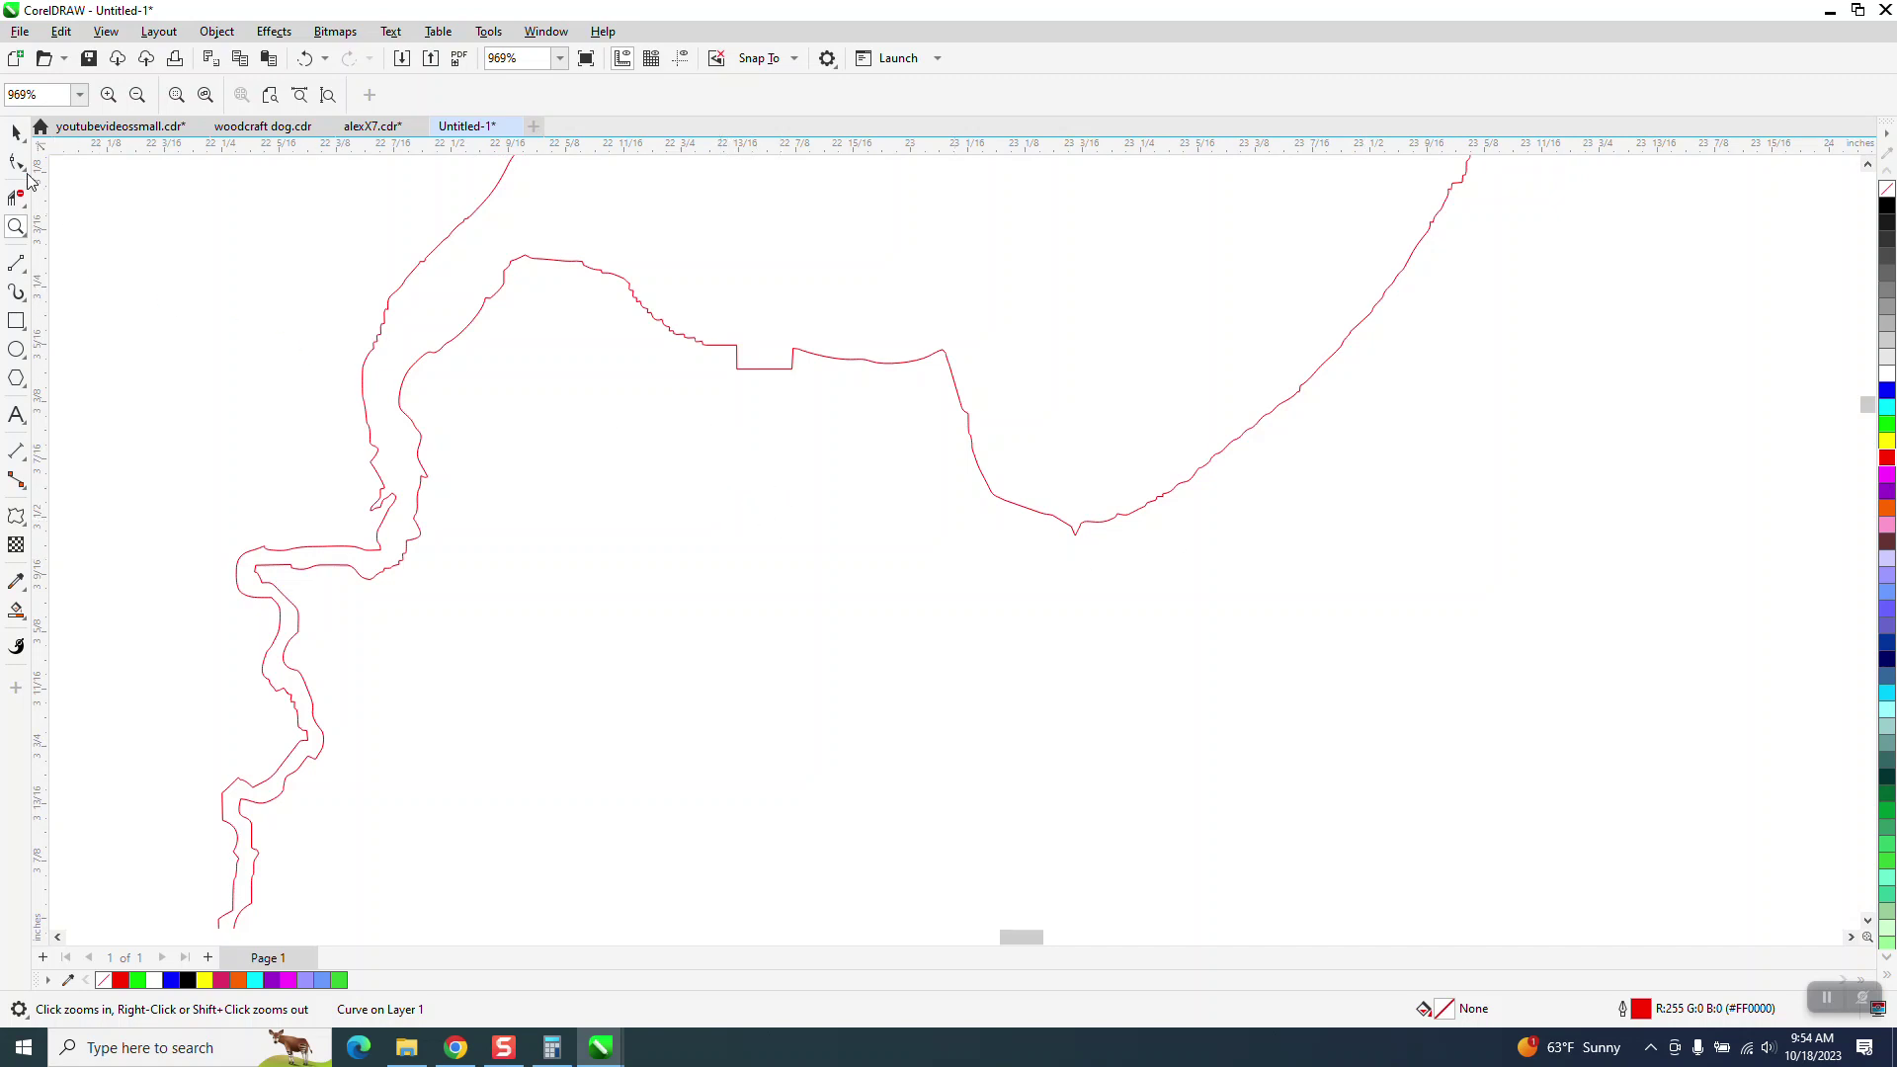
pyautogui.click(24, 169)
pyautogui.click(64, 158)
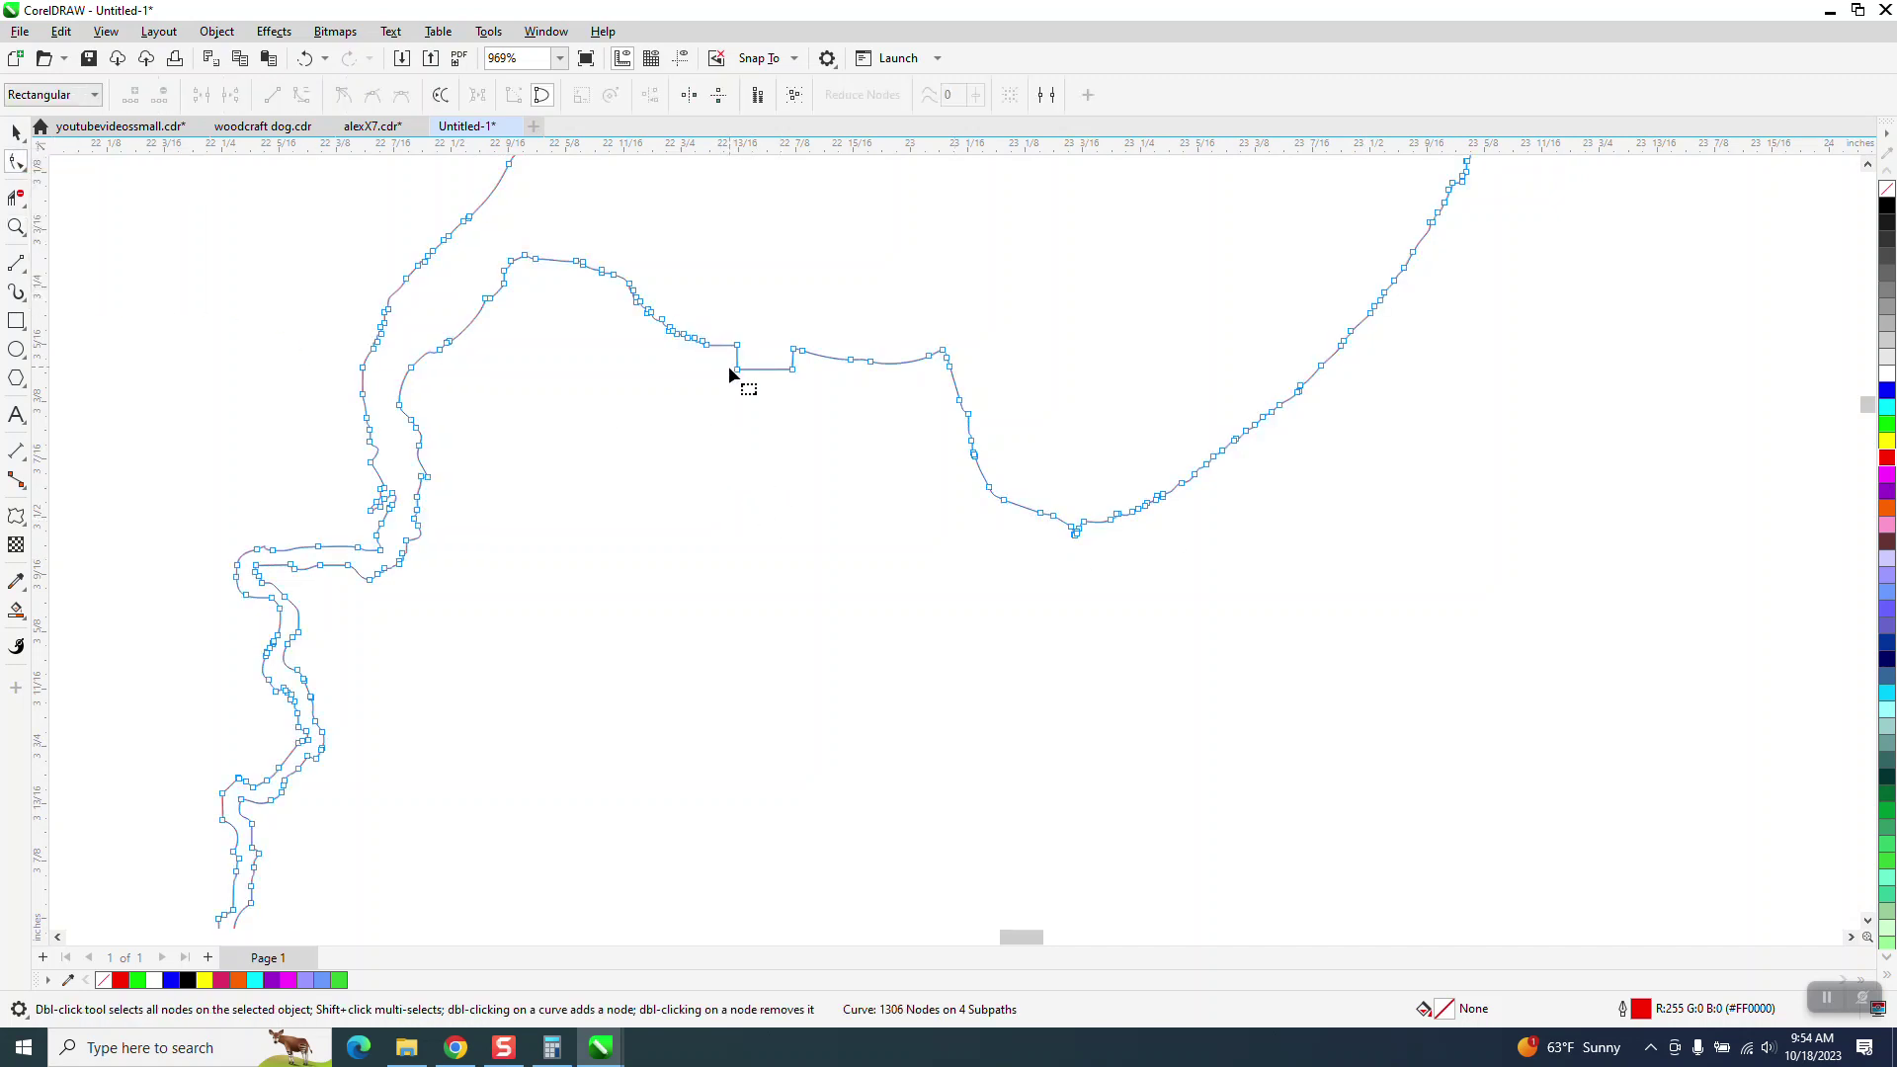
pyautogui.moveTo(802, 379); pyautogui.dragTo(808, 377)
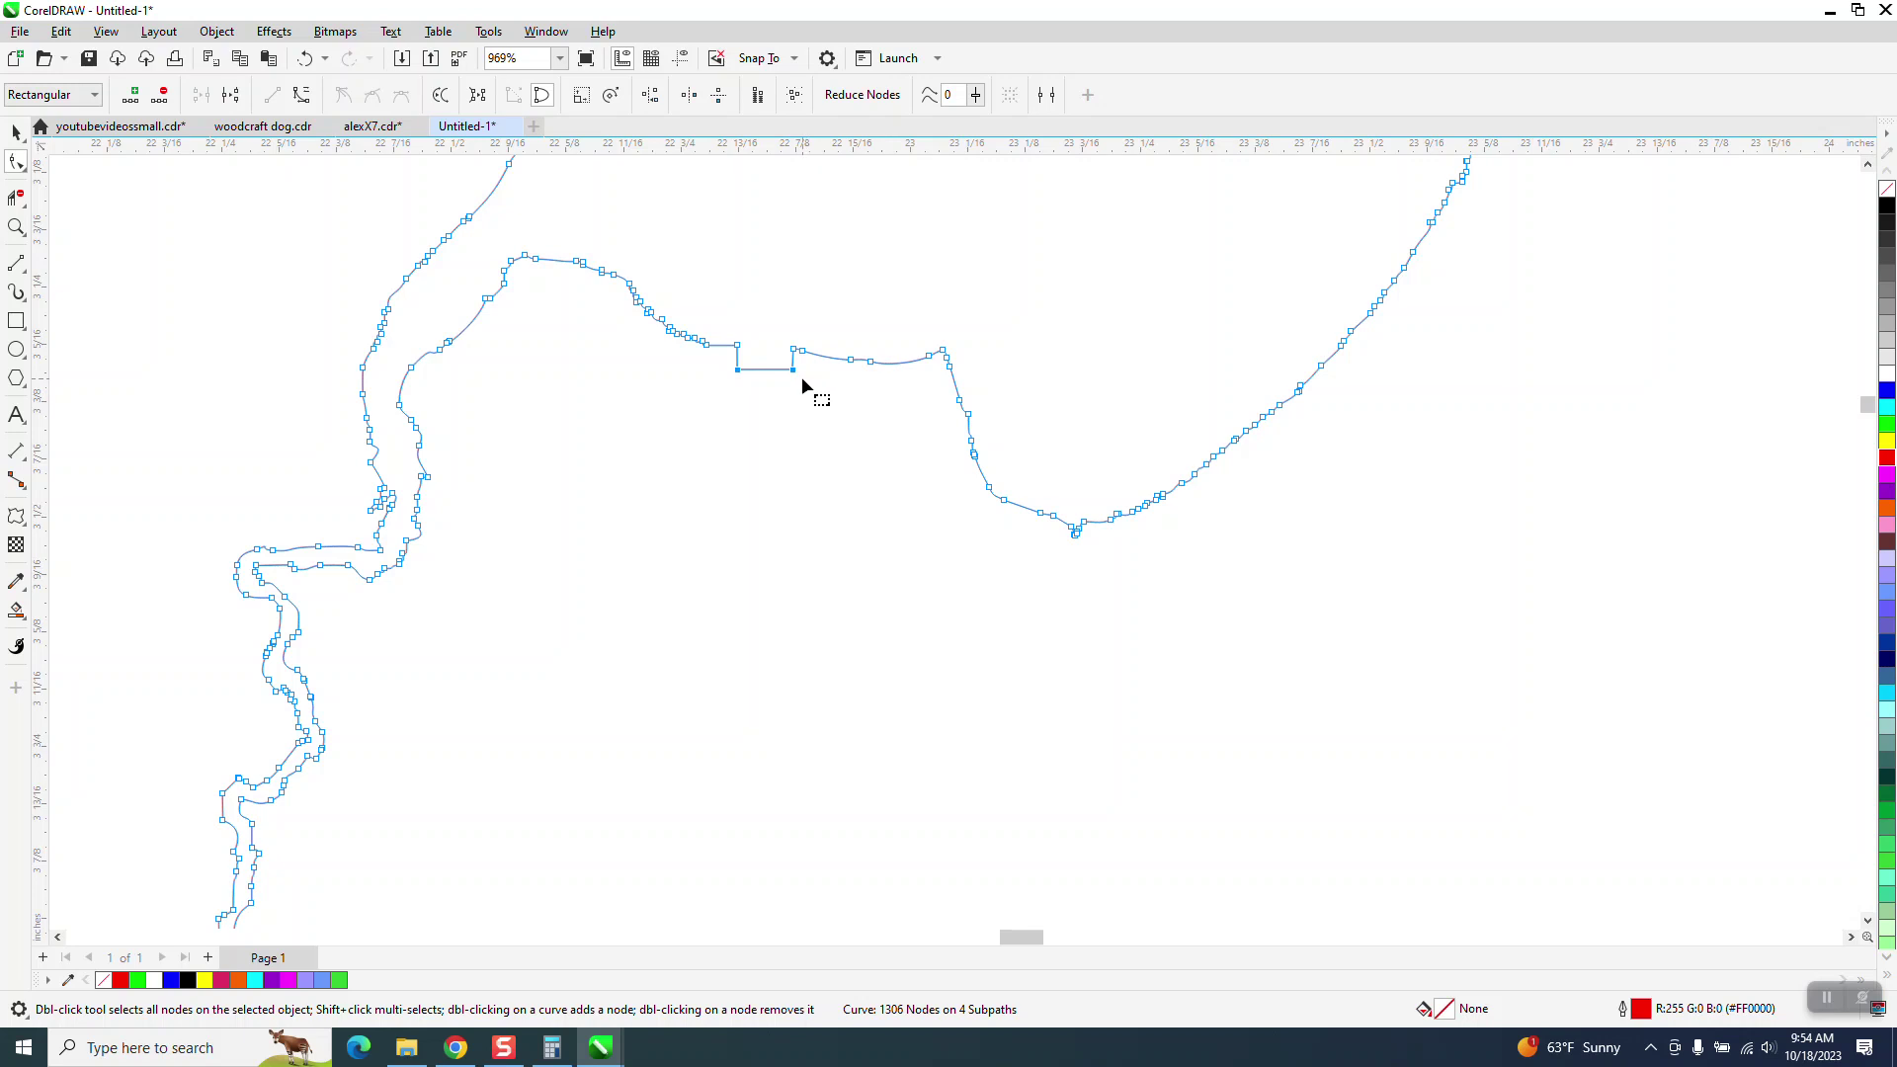
pyautogui.press('Delete')
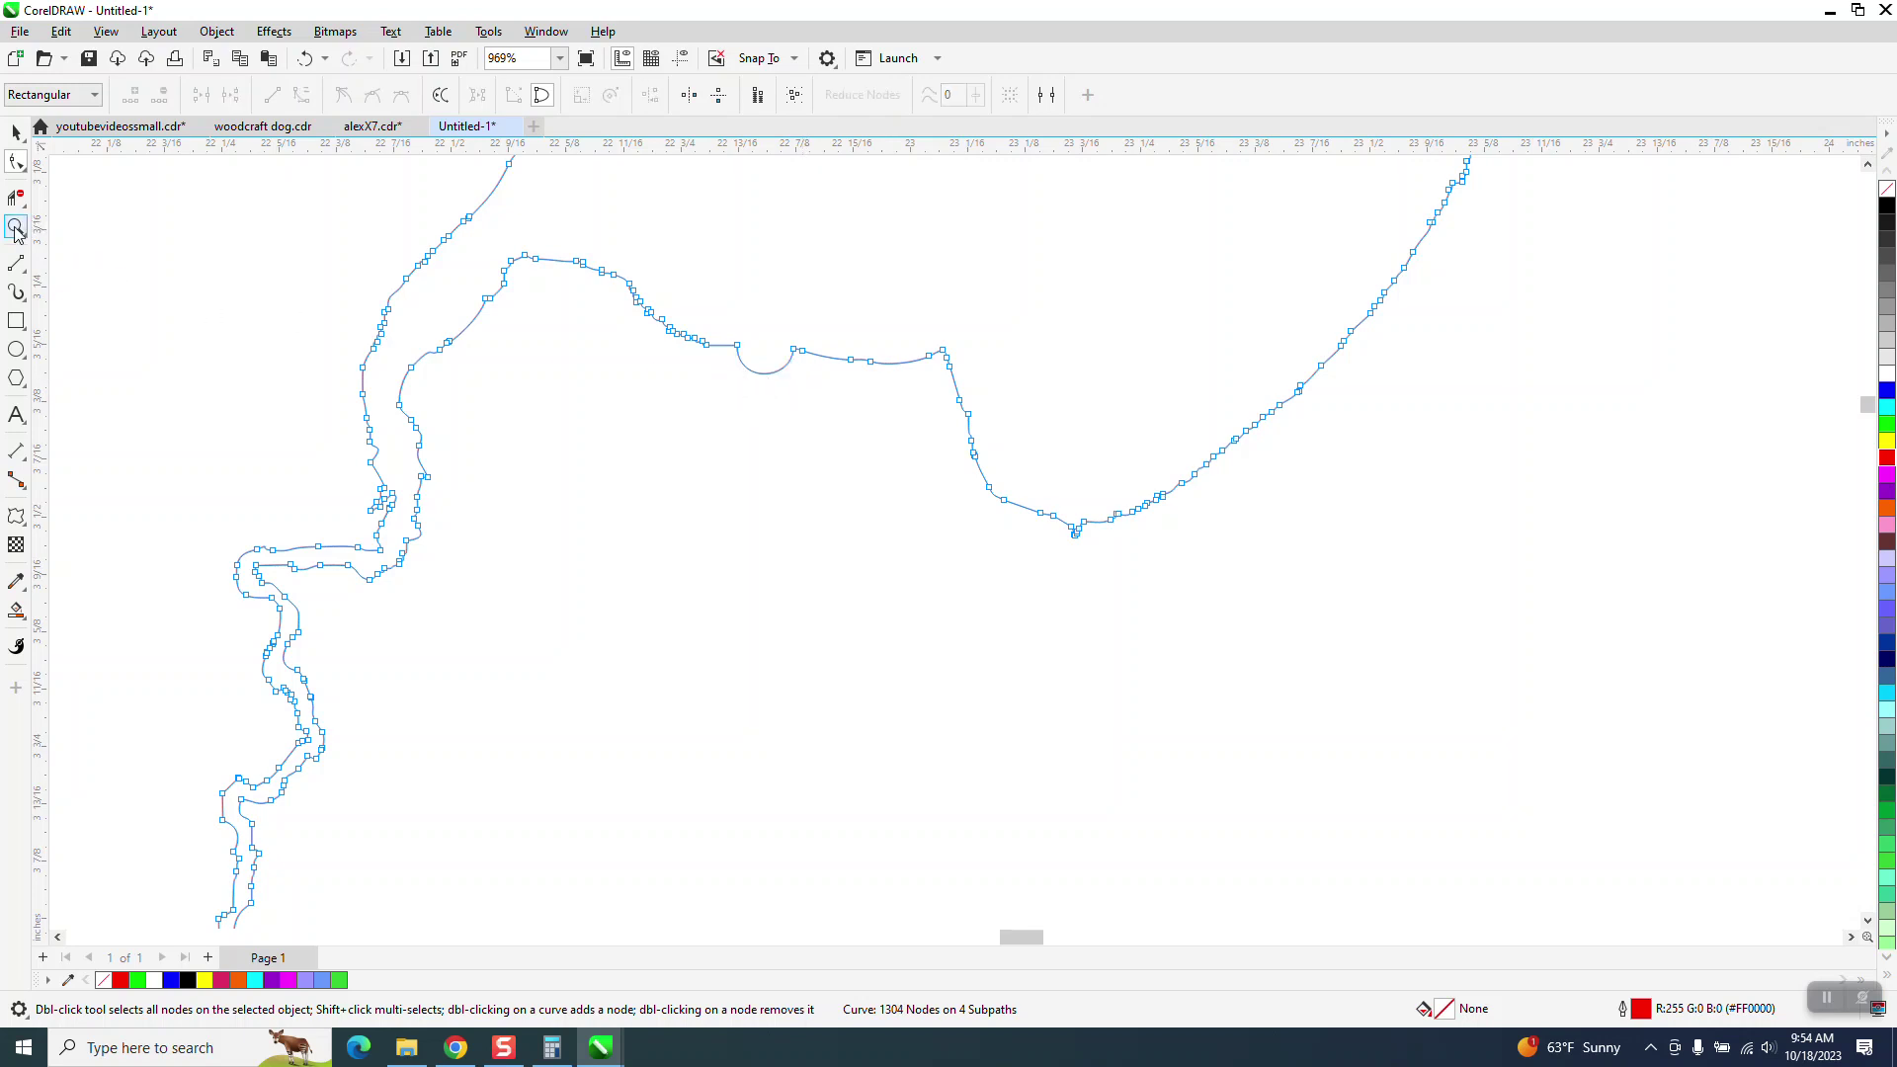
# Convert the semicircular notch on the lake's southwest shore to a straight line between its two end nodes
pyautogui.click(16, 228)
pyautogui.moveTo(665, 287); pyautogui.dragTo(1122, 508)
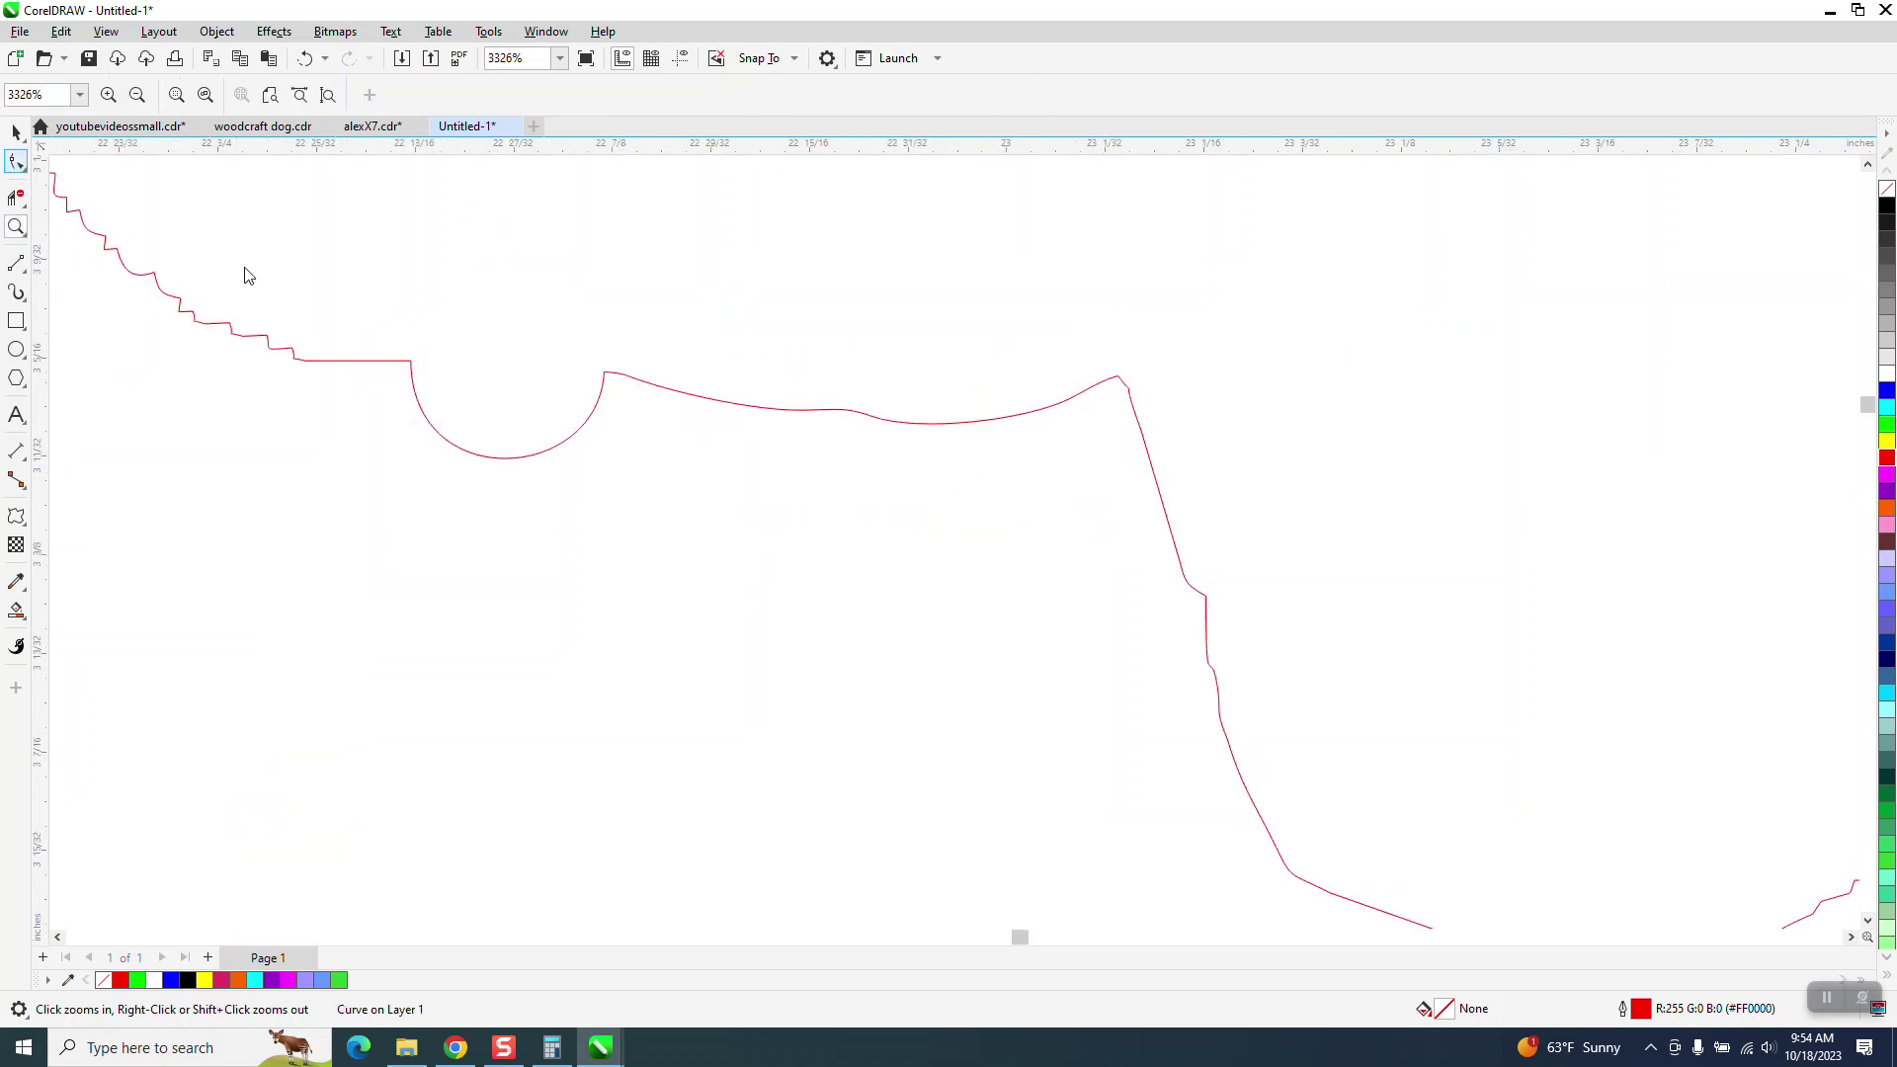
pyautogui.press('F10')
pyautogui.moveTo(610, 399); pyautogui.dragTo(608, 395)
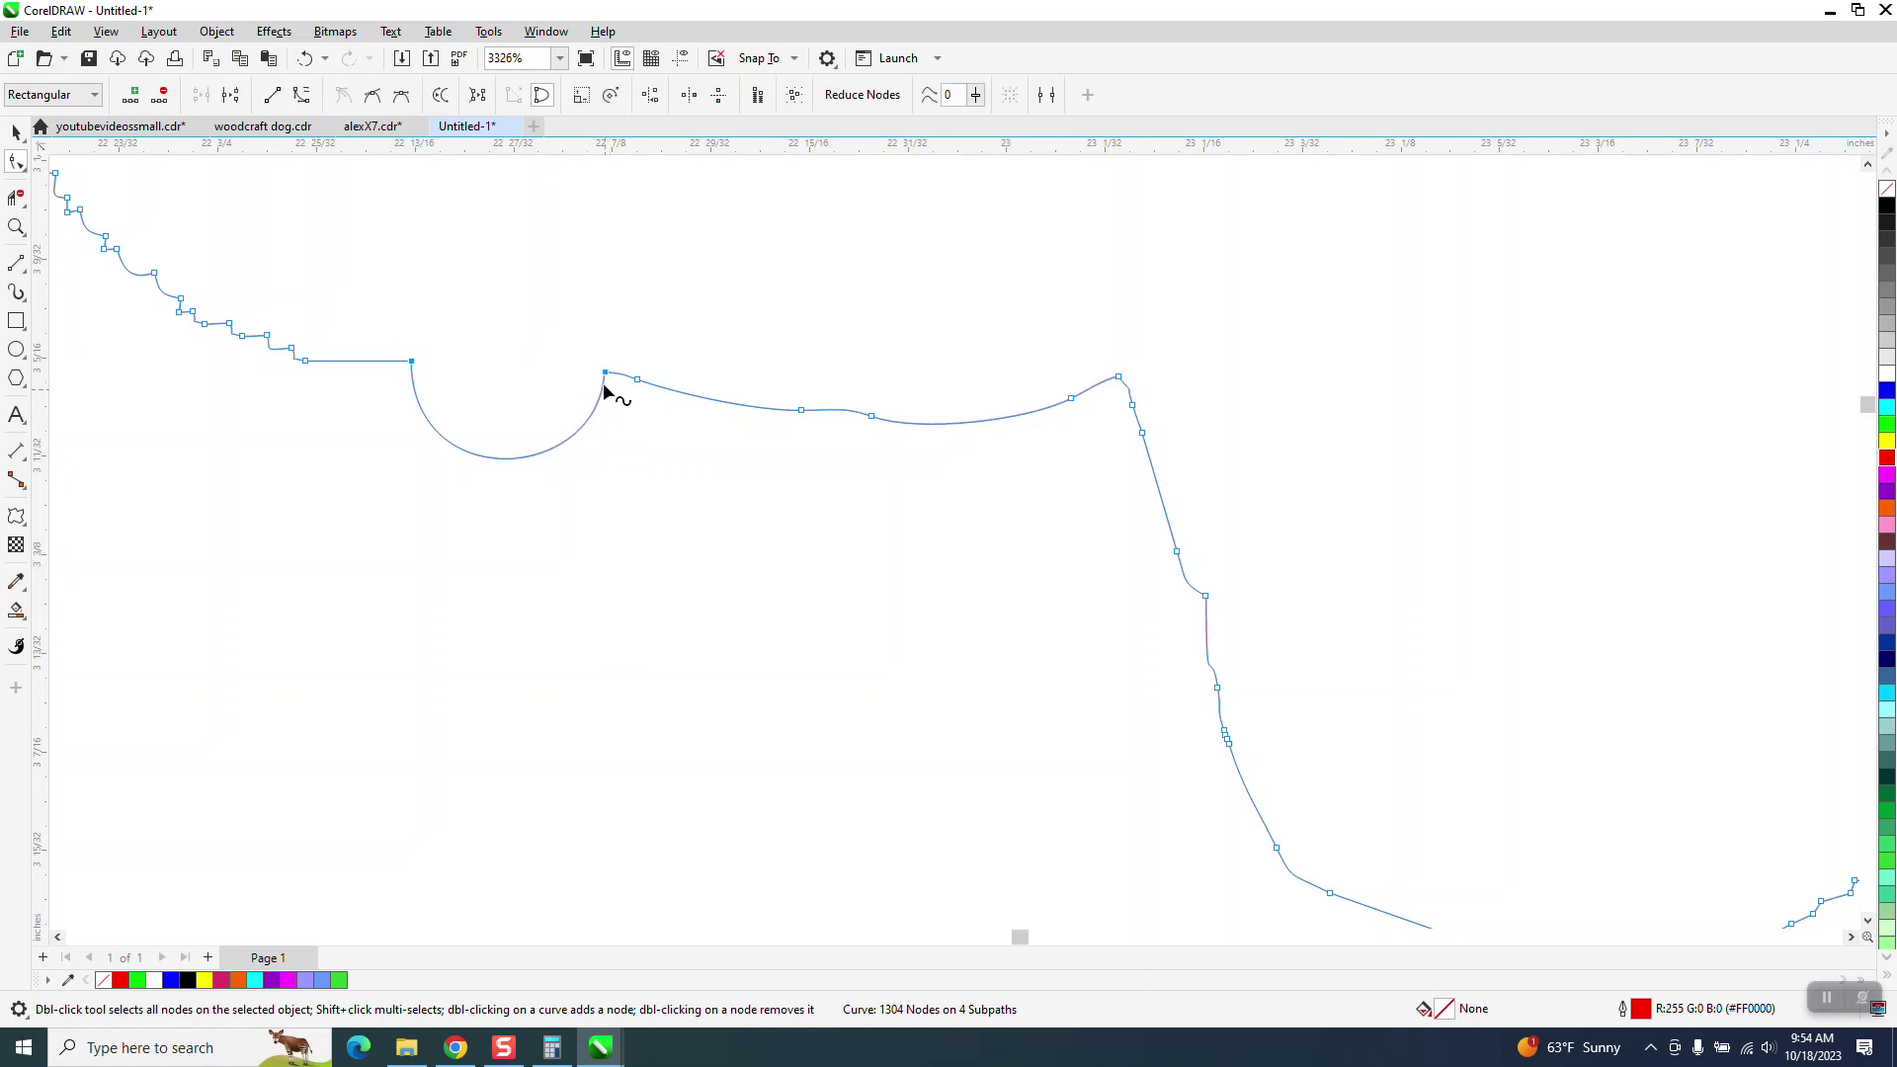
pyautogui.rightClick(606, 373)
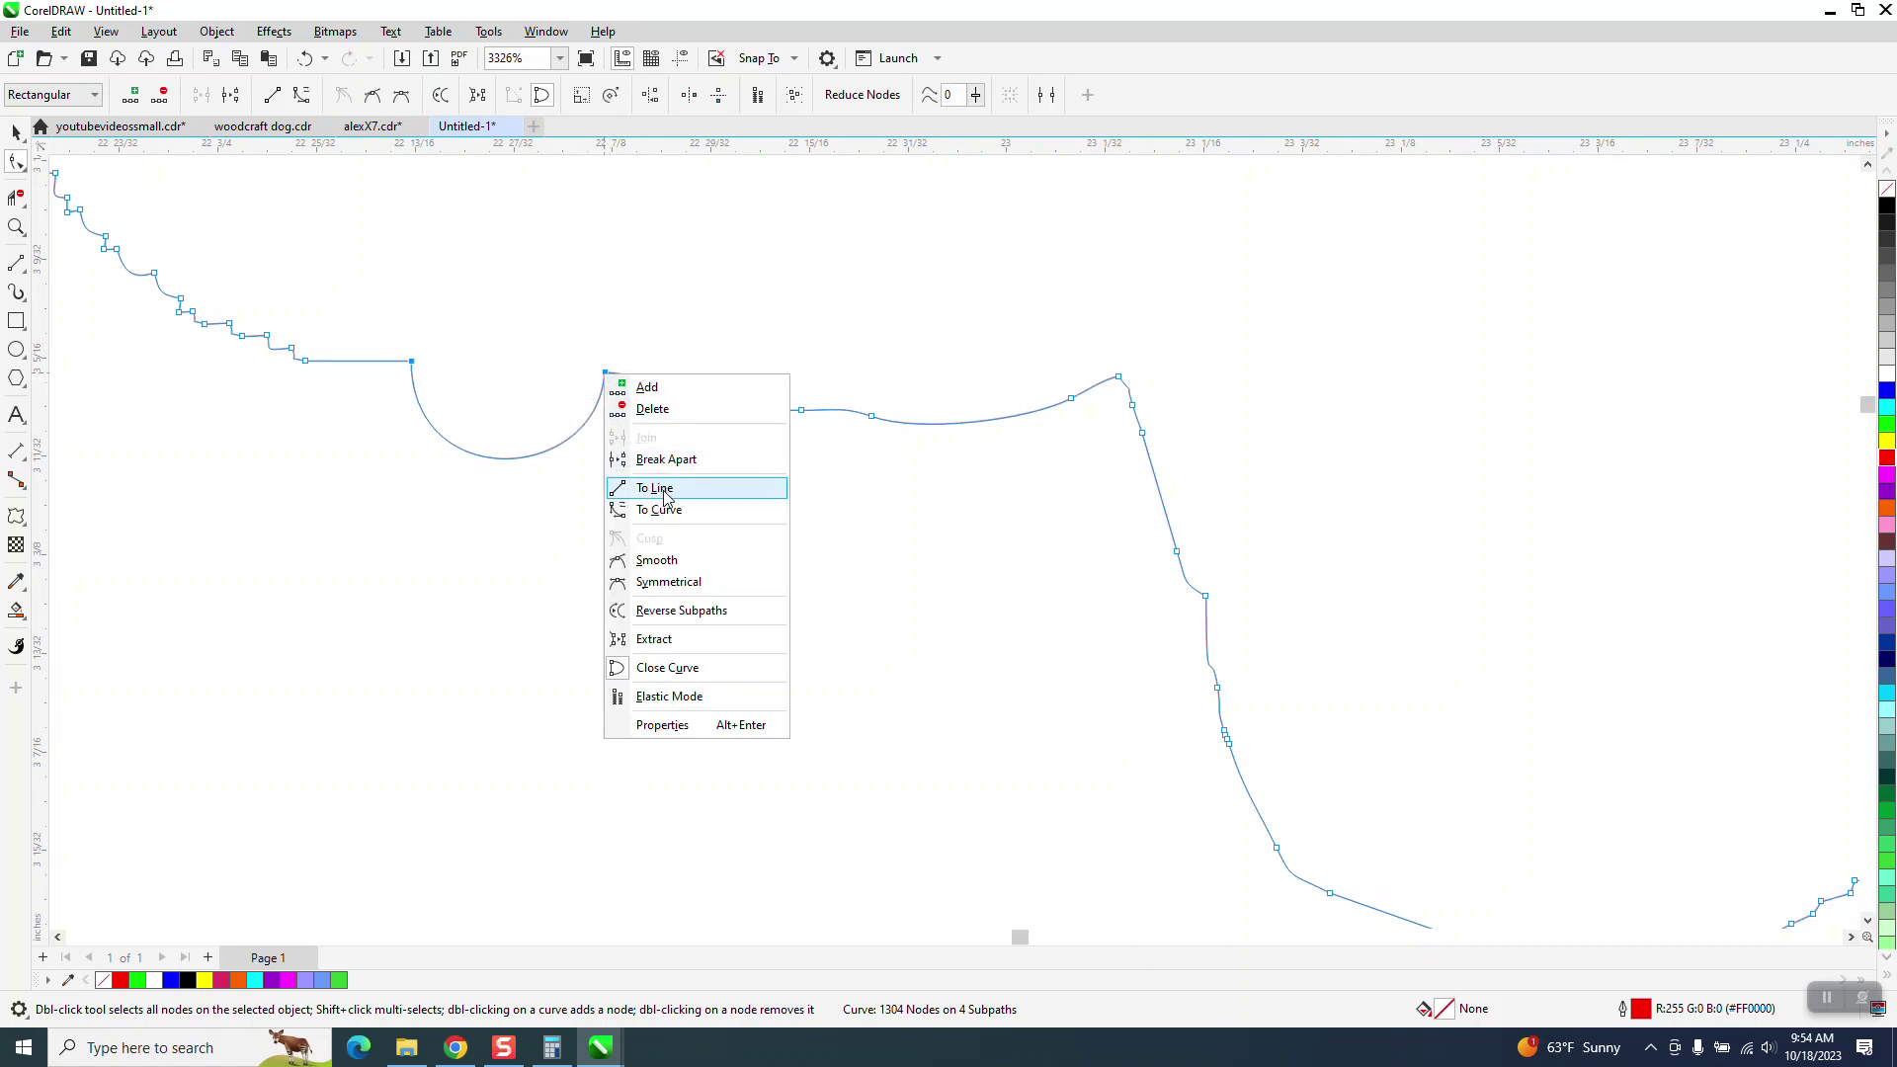
pyautogui.click(654, 488)
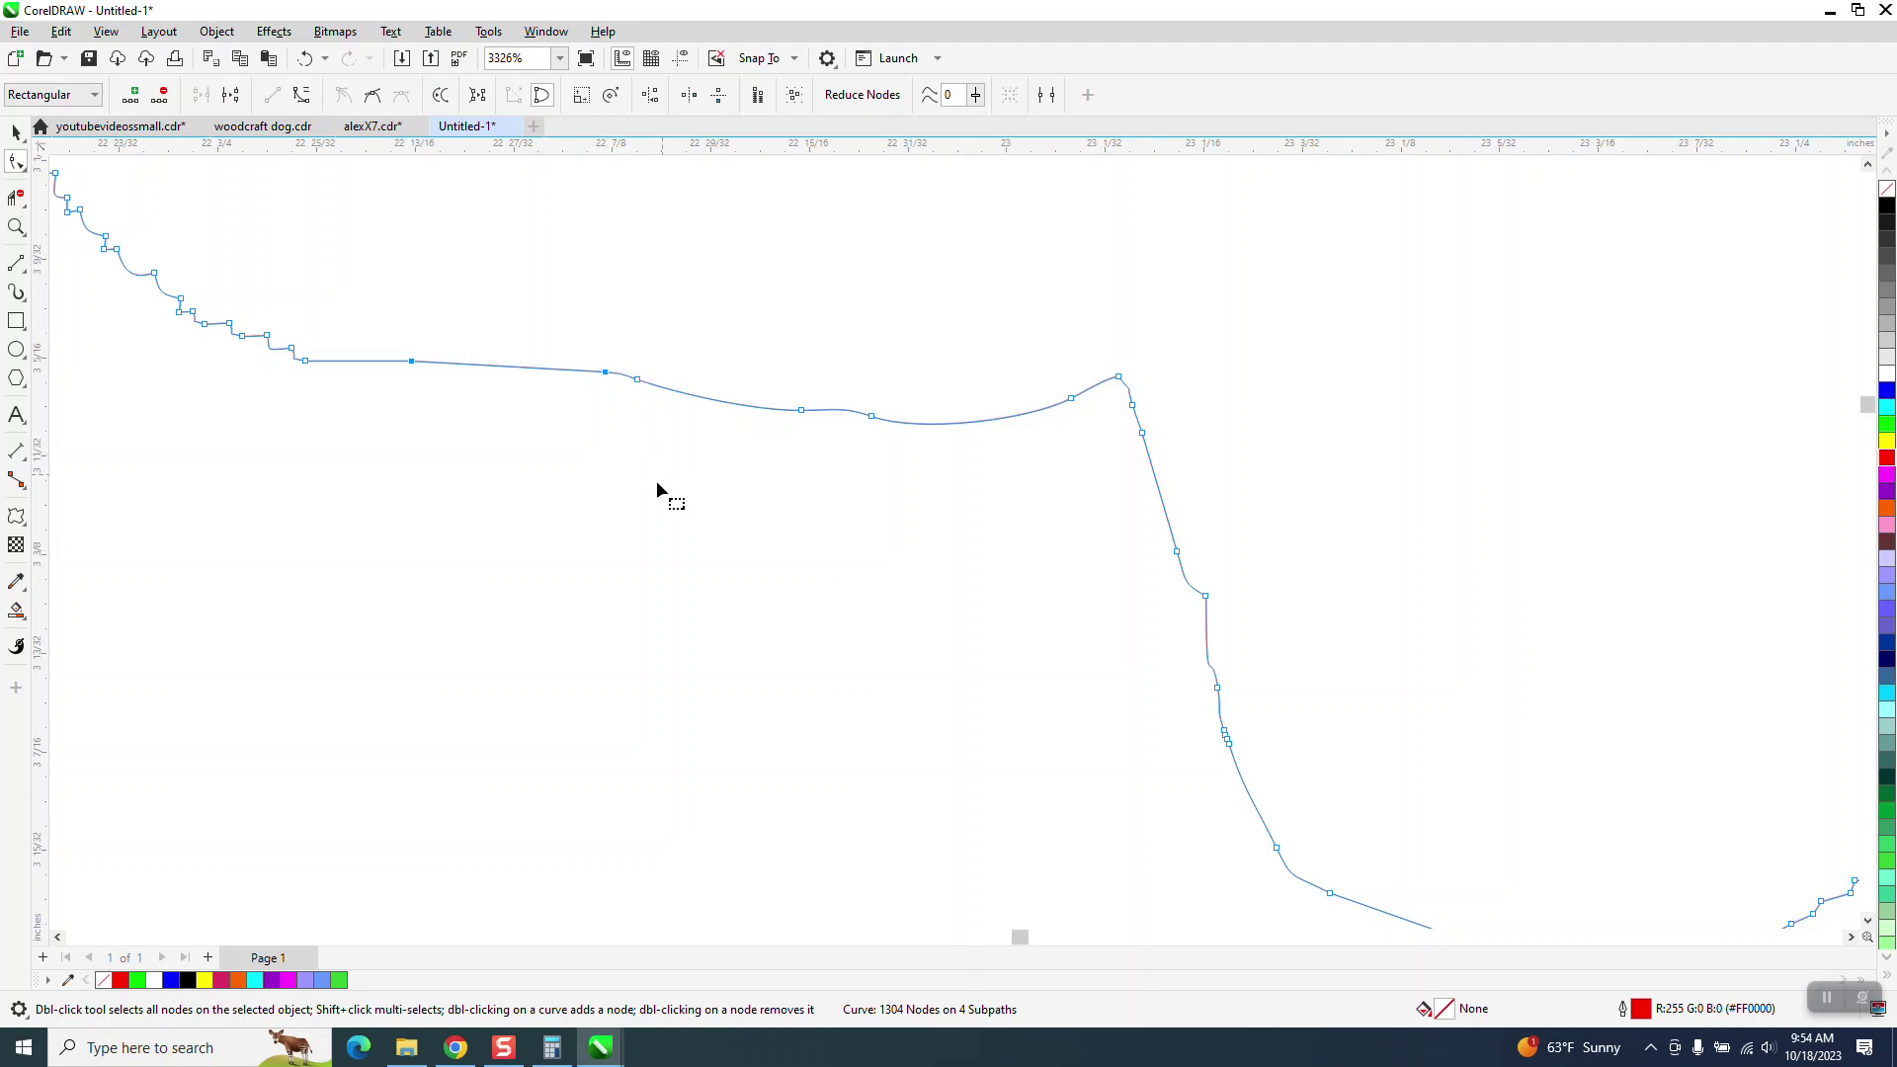
# Convert the straight segment across the former notch back to a curve and bend it into a gentle wave
pyautogui.moveTo(391, 306); pyautogui.dragTo(610, 394)
pyautogui.rightClick(610, 384)
pyautogui.click(682, 516)
pyautogui.click(601, 380)
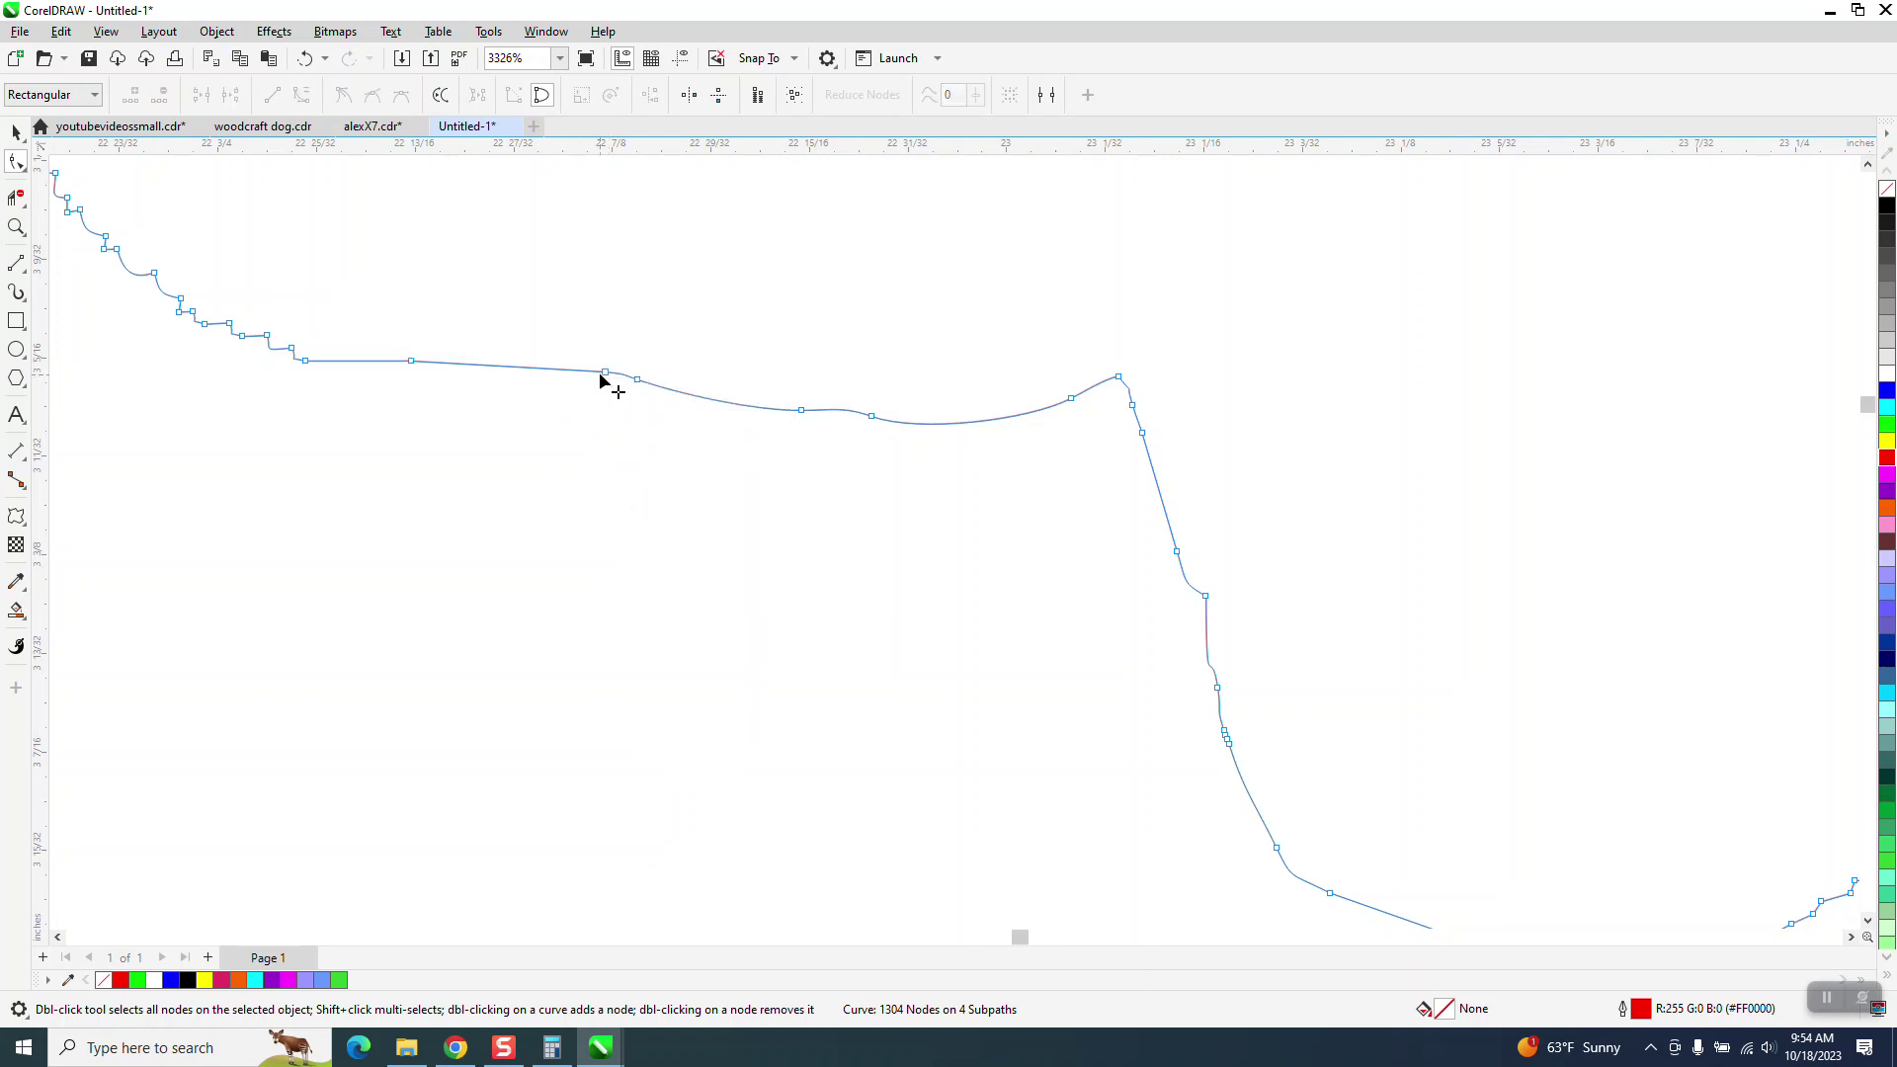
pyautogui.click(550, 374)
pyautogui.moveTo(544, 375); pyautogui.dragTo(479, 351)
pyautogui.scroll(-2, 816, 589)
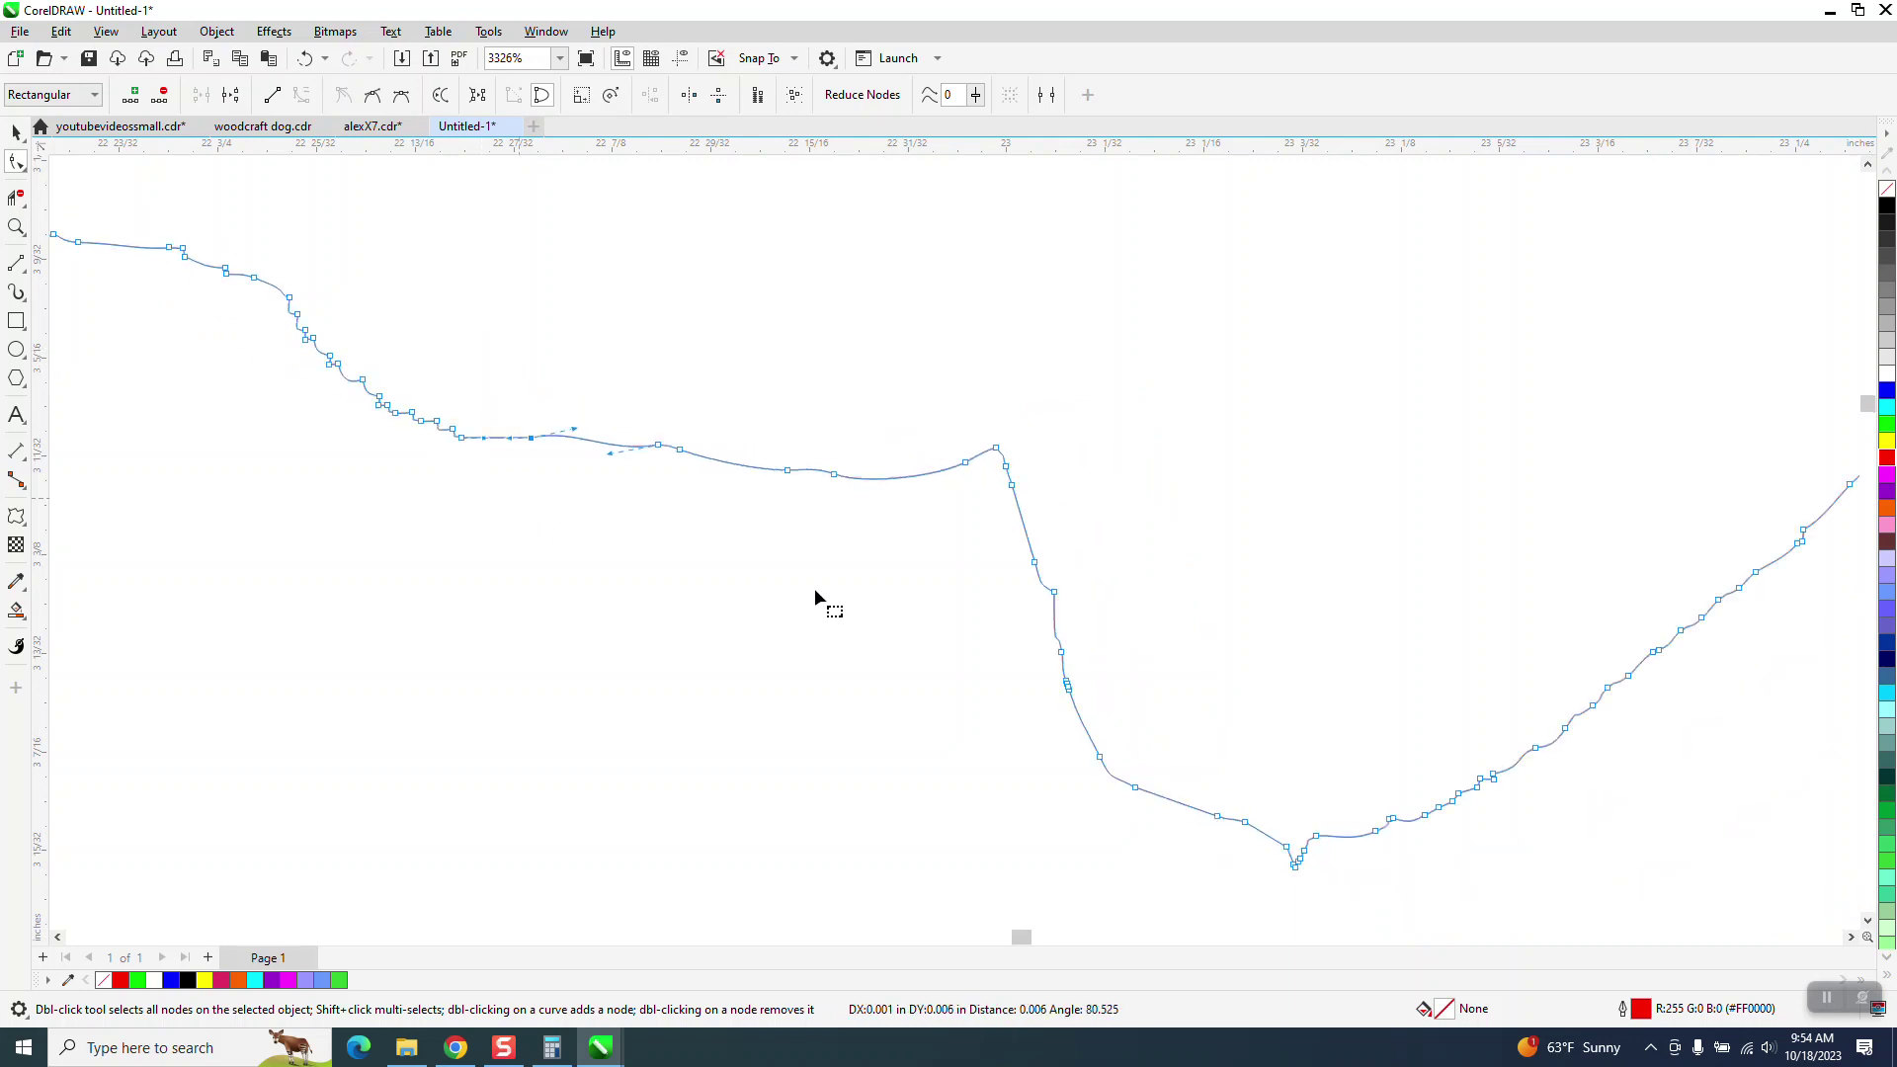
# Smooth the stair-stepped shoreline west of the reshaped notch using the Smooth tool with a 0.1-inch nib
pyautogui.click(16, 228)
pyautogui.moveTo(319, 328); pyautogui.dragTo(914, 666)
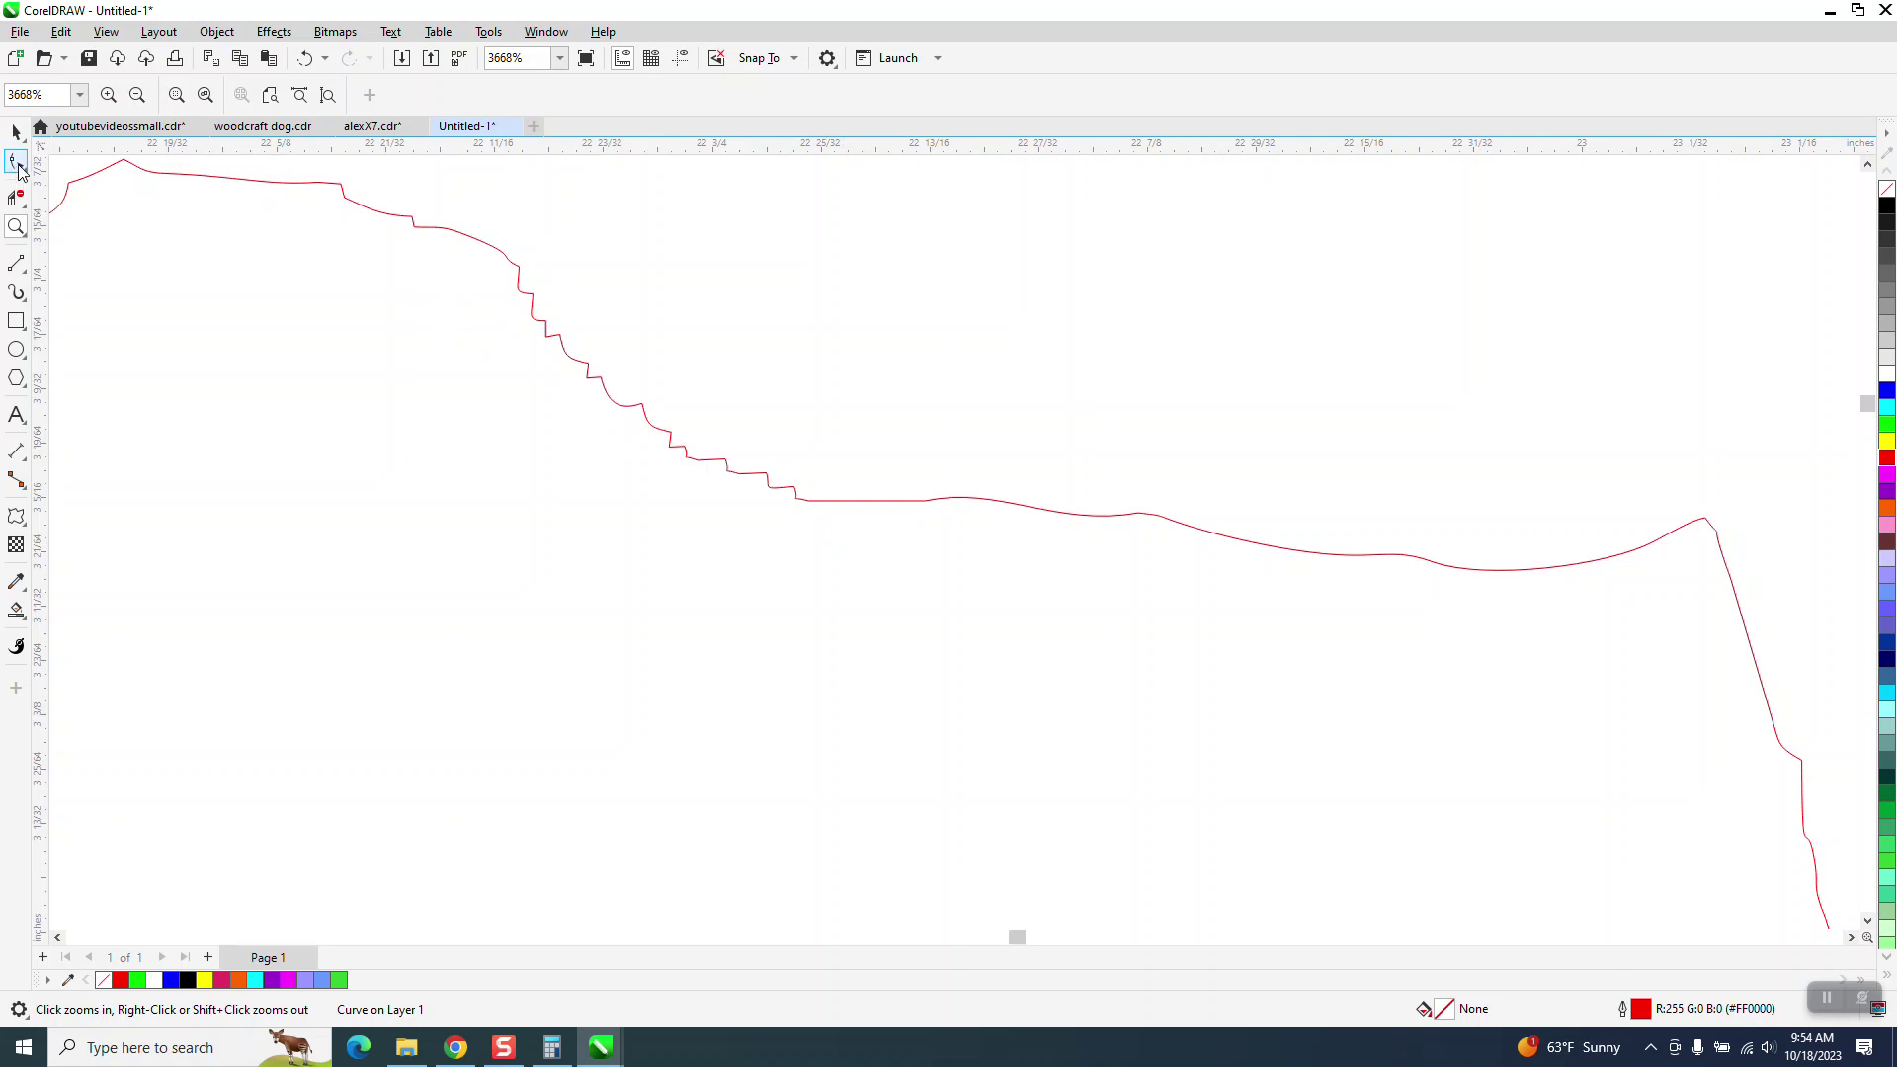
pyautogui.click(22, 170)
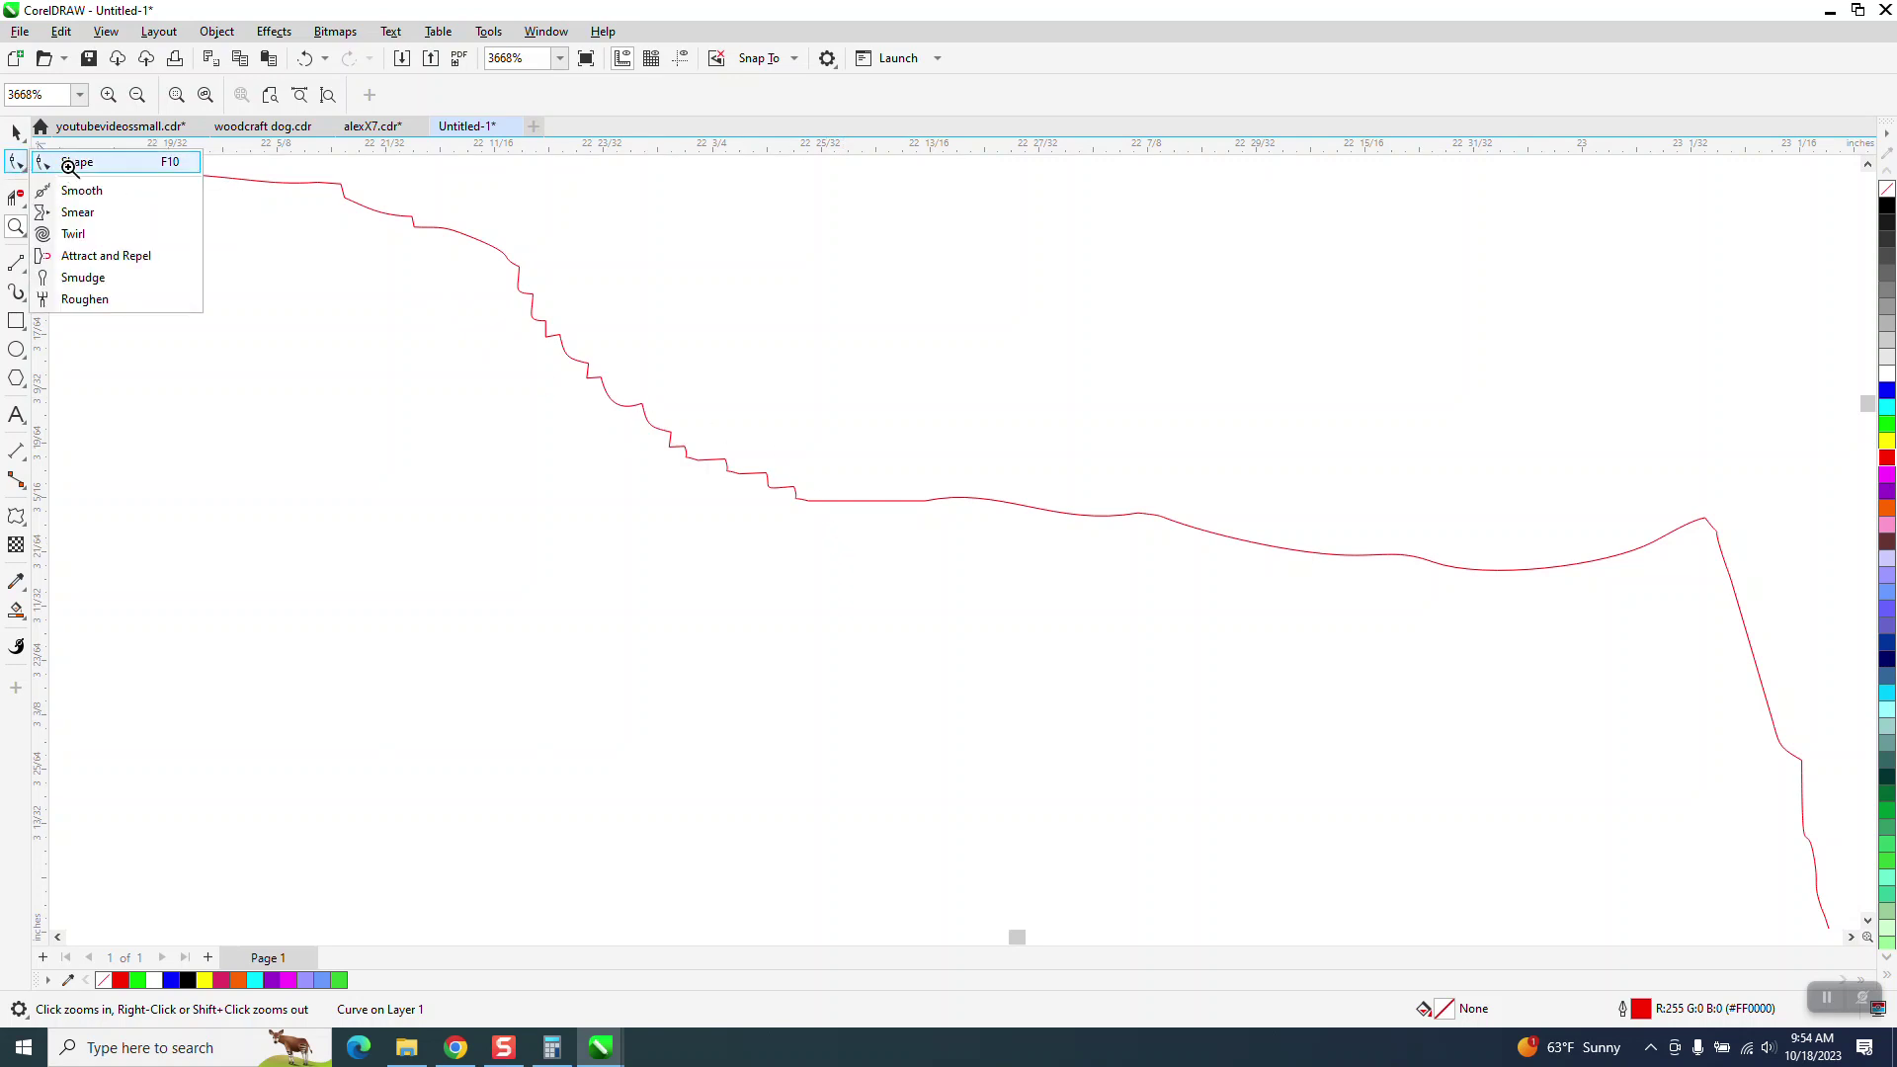
pyautogui.click(79, 157)
pyautogui.press('F10')
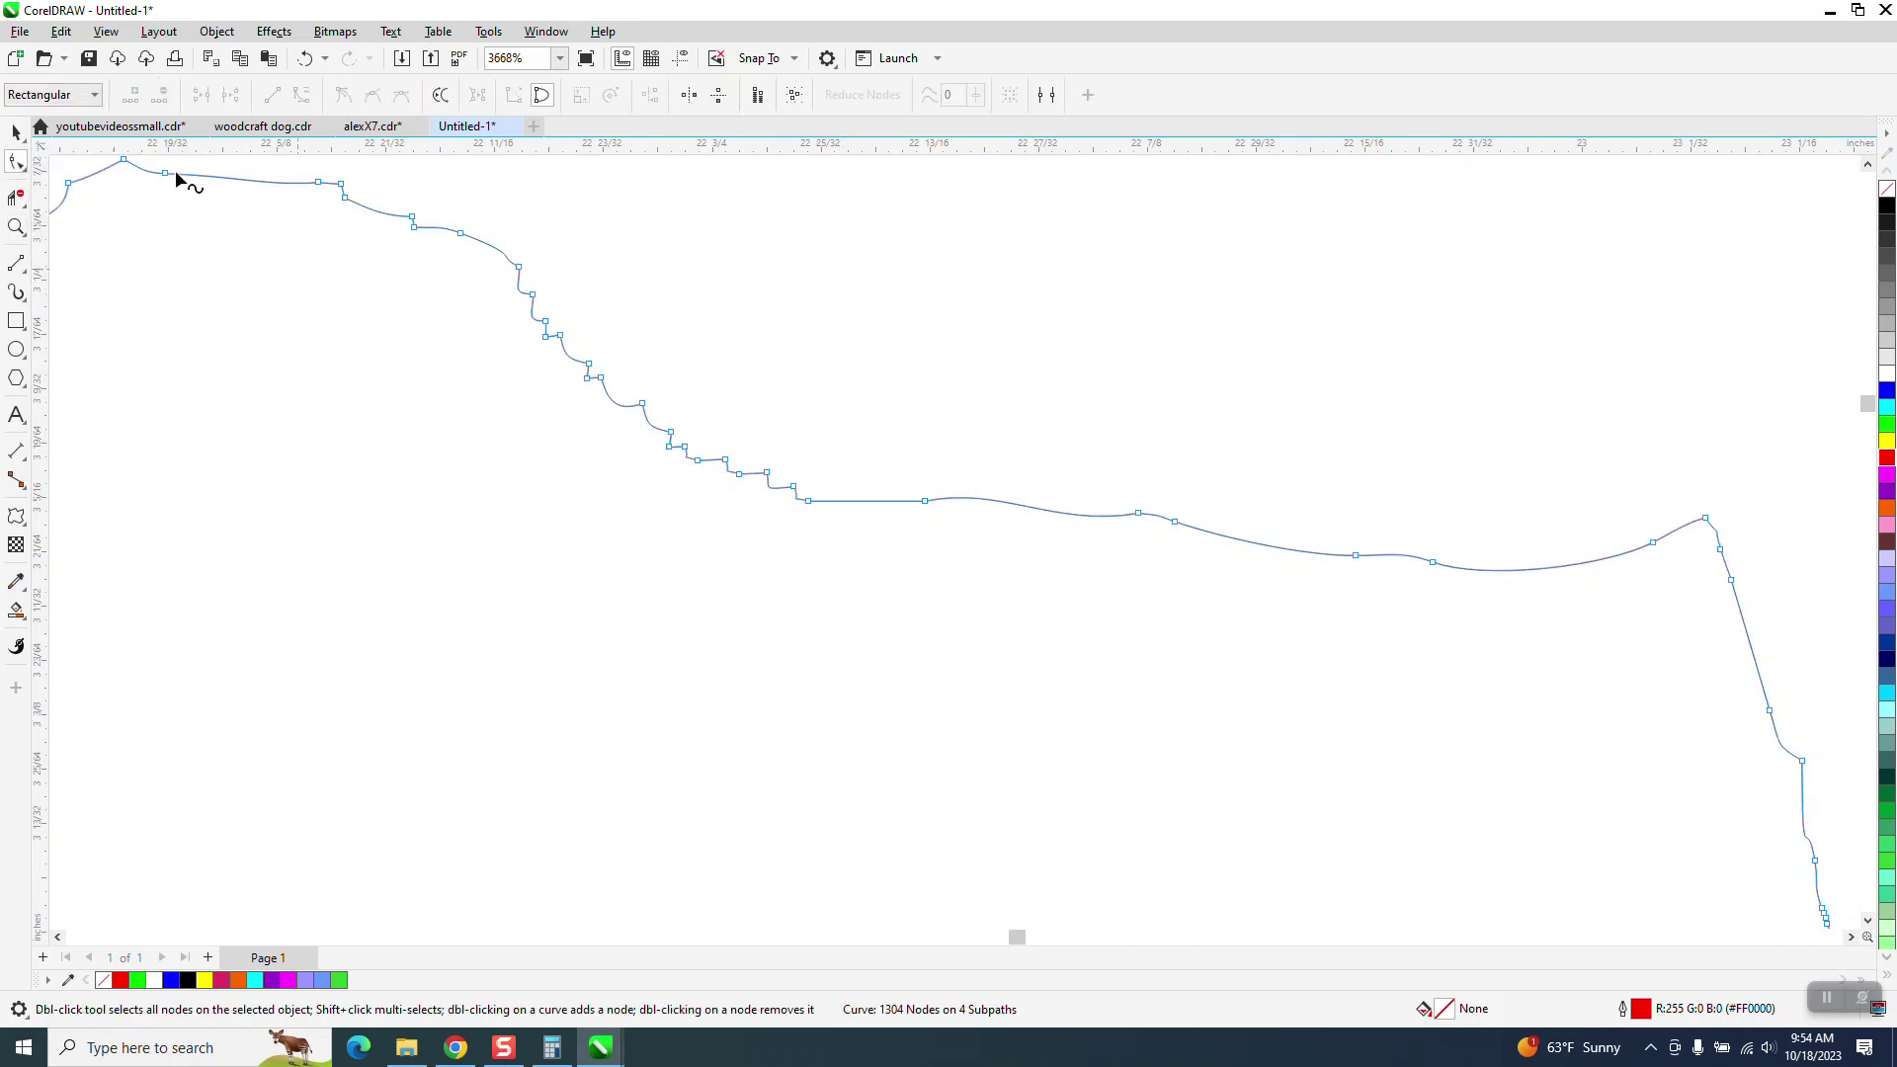
pyautogui.click(29, 175)
pyautogui.click(60, 191)
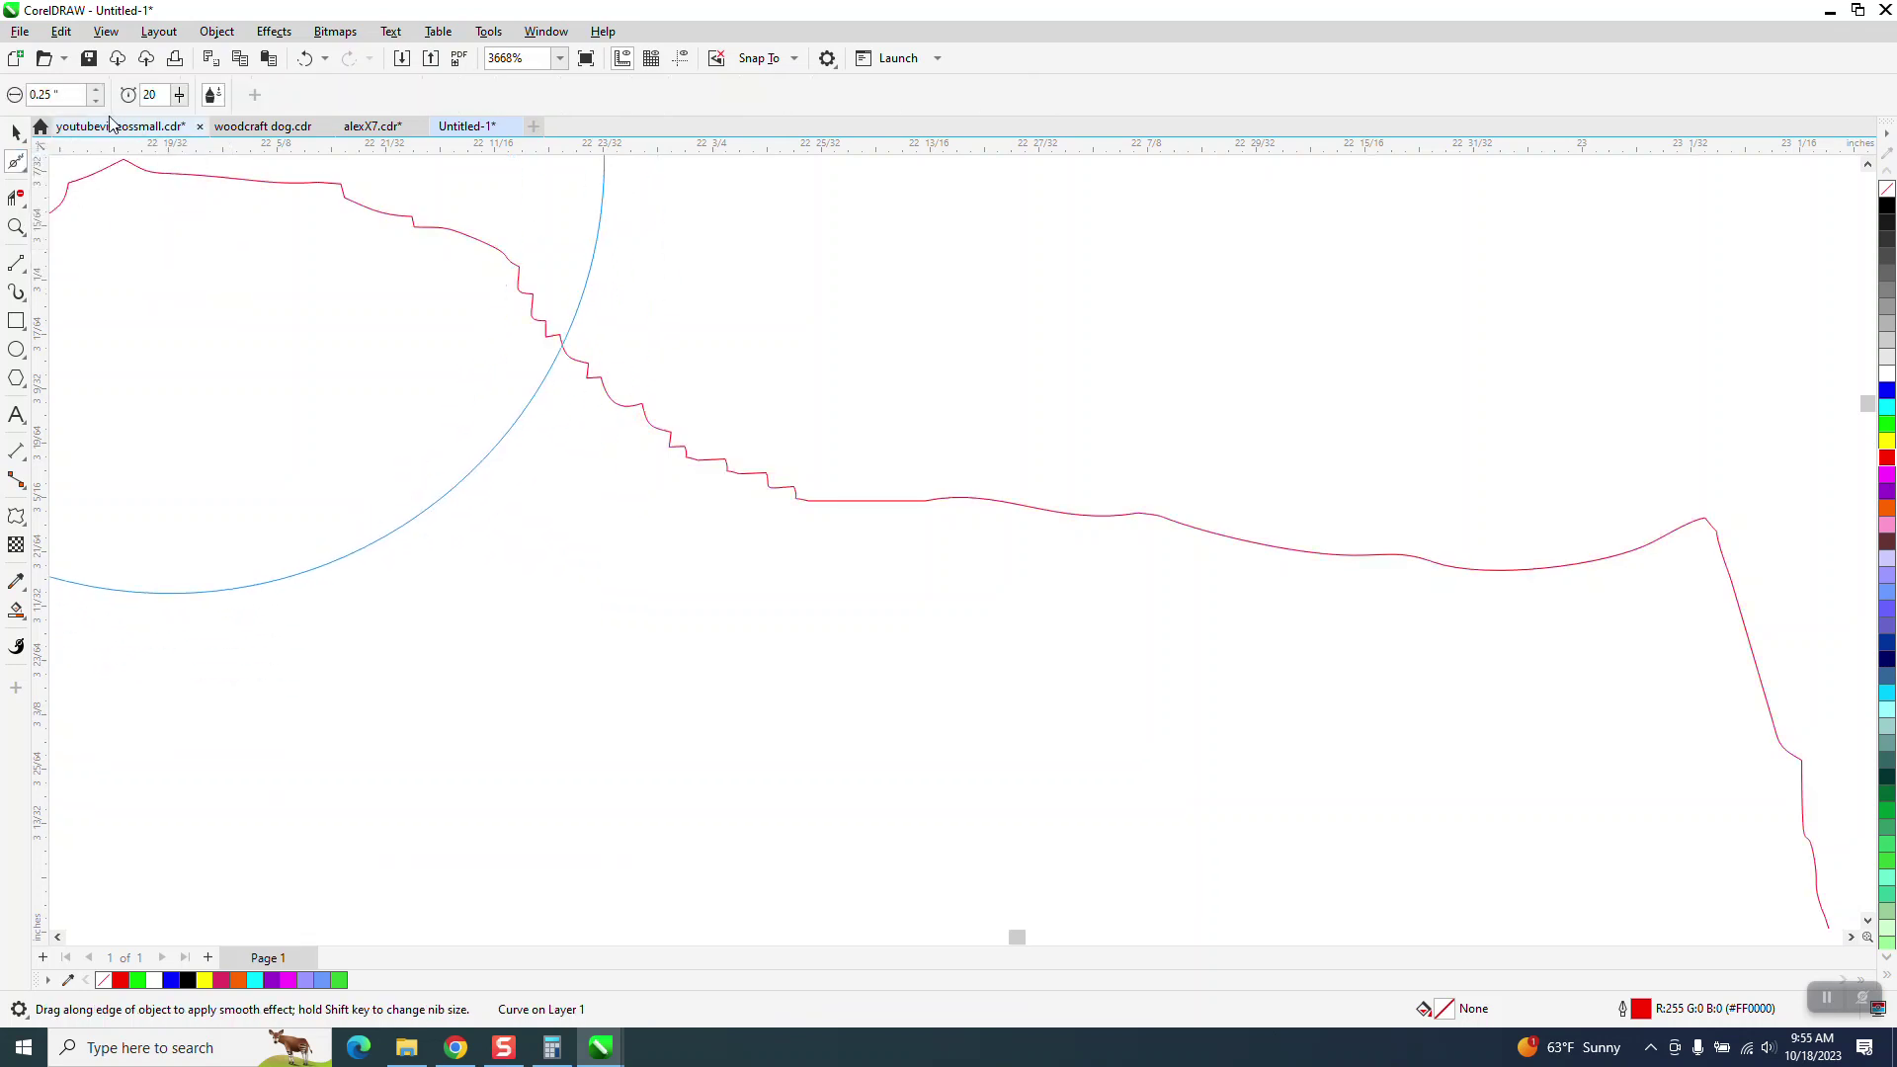
pyautogui.click(49, 95)
pyautogui.write('.1')
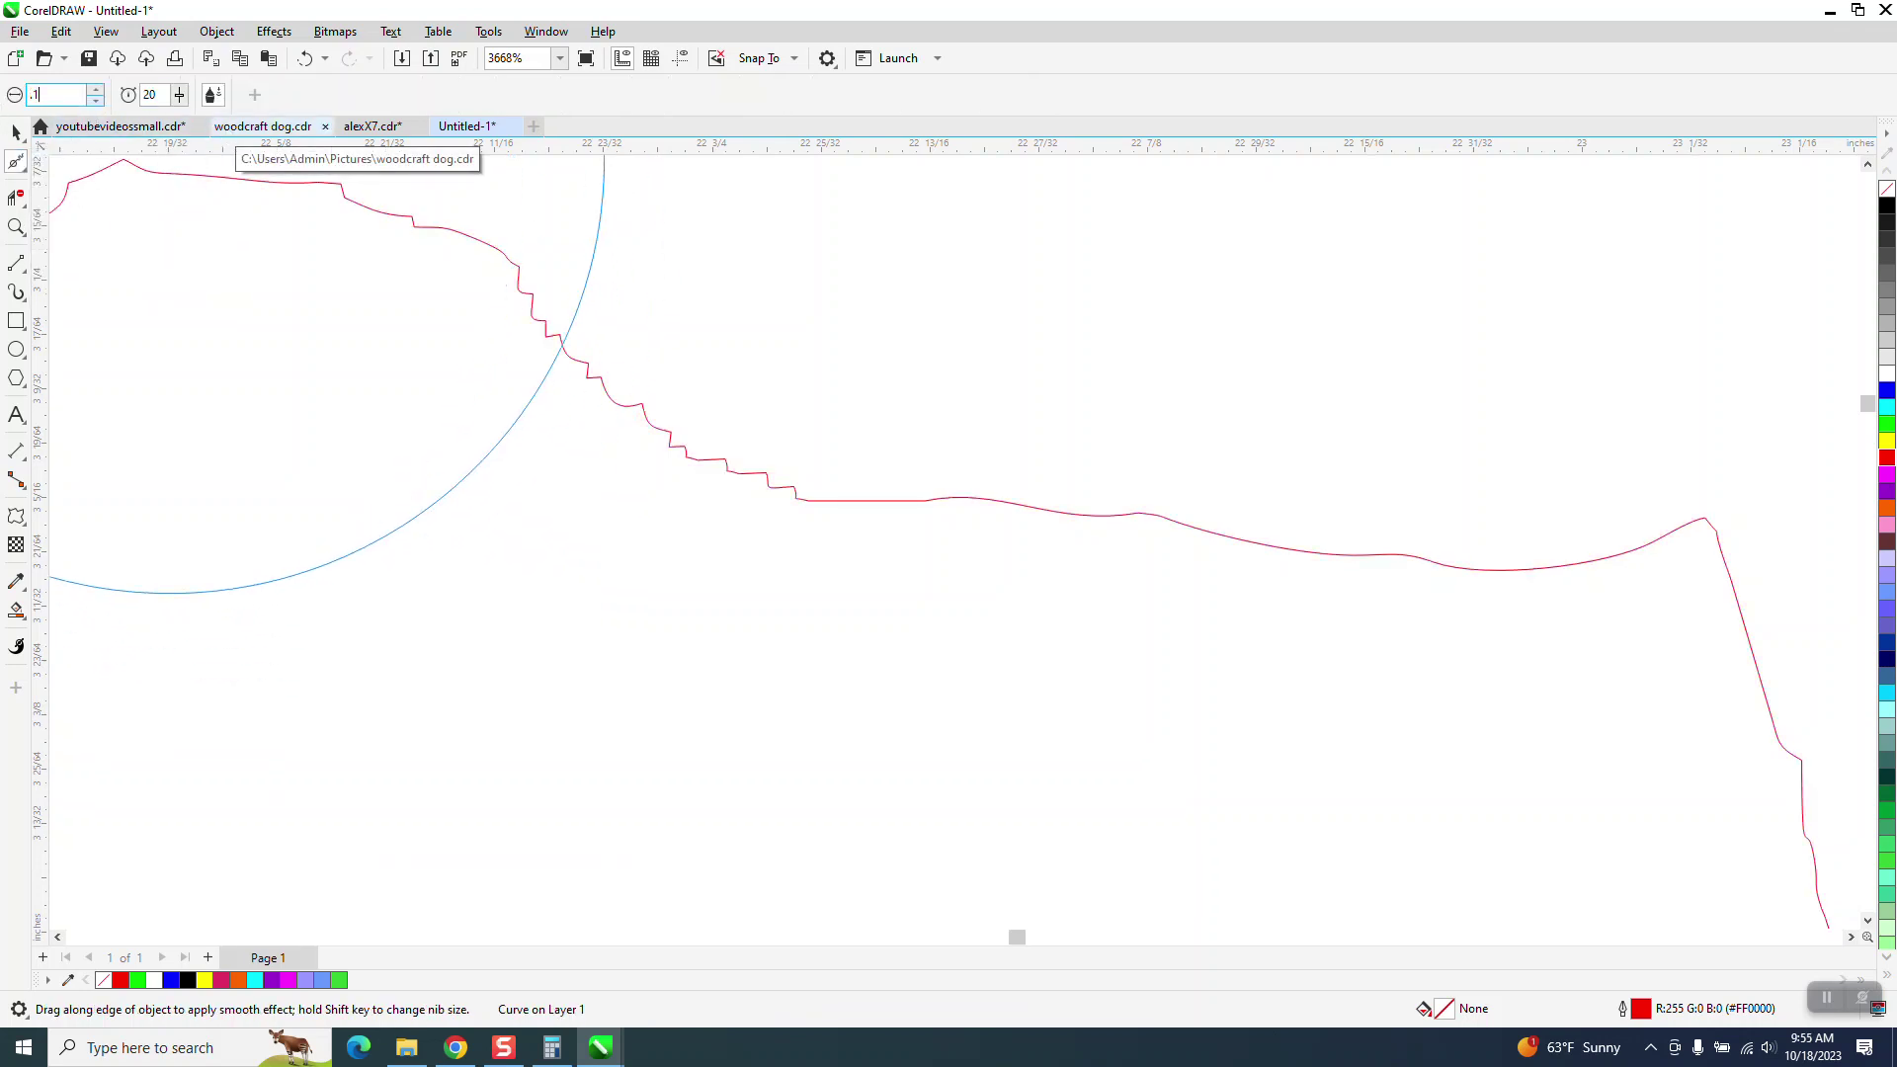
pyautogui.press('Return')
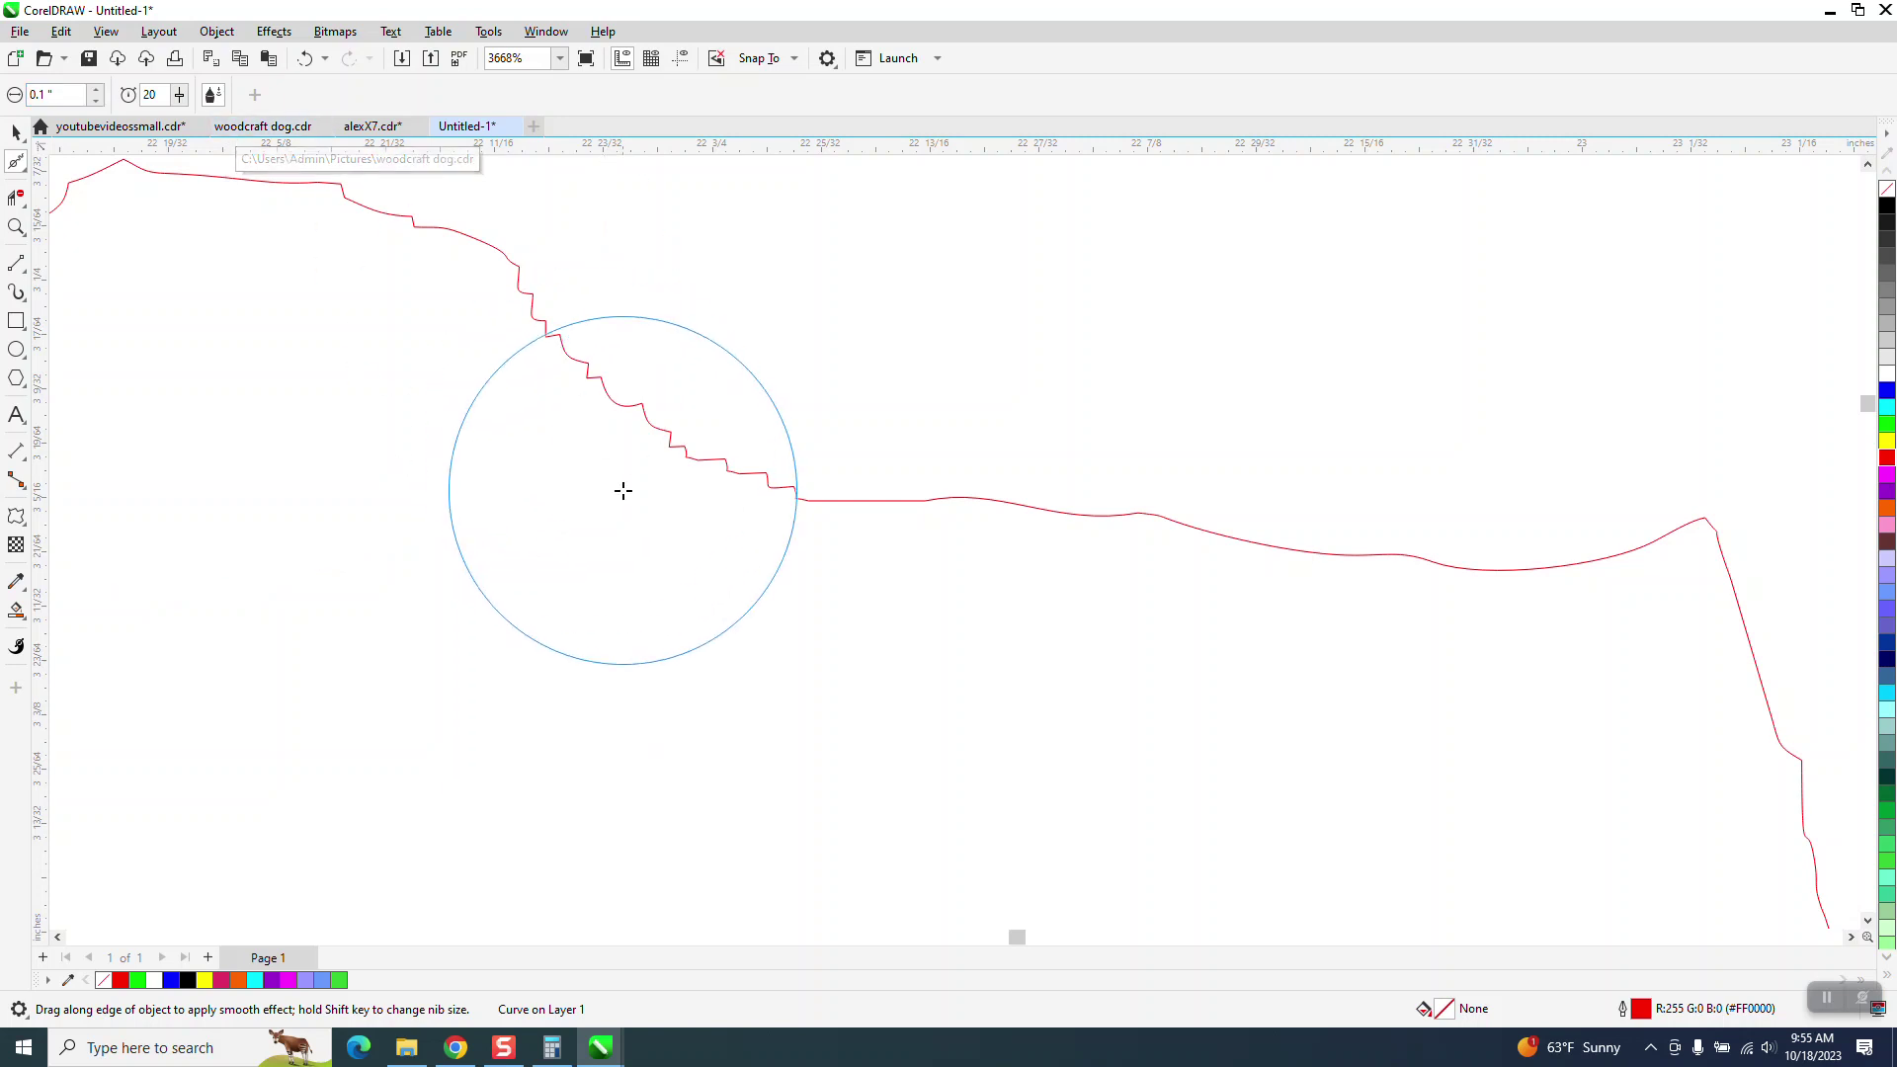
pyautogui.moveTo(734, 474)
pyautogui.mouseDown()
pyautogui.moveTo(695, 432)
pyautogui.moveTo(724, 440)
pyautogui.moveTo(687, 554)
pyautogui.mouseUp()
pyautogui.scroll(-2, 711, 669)
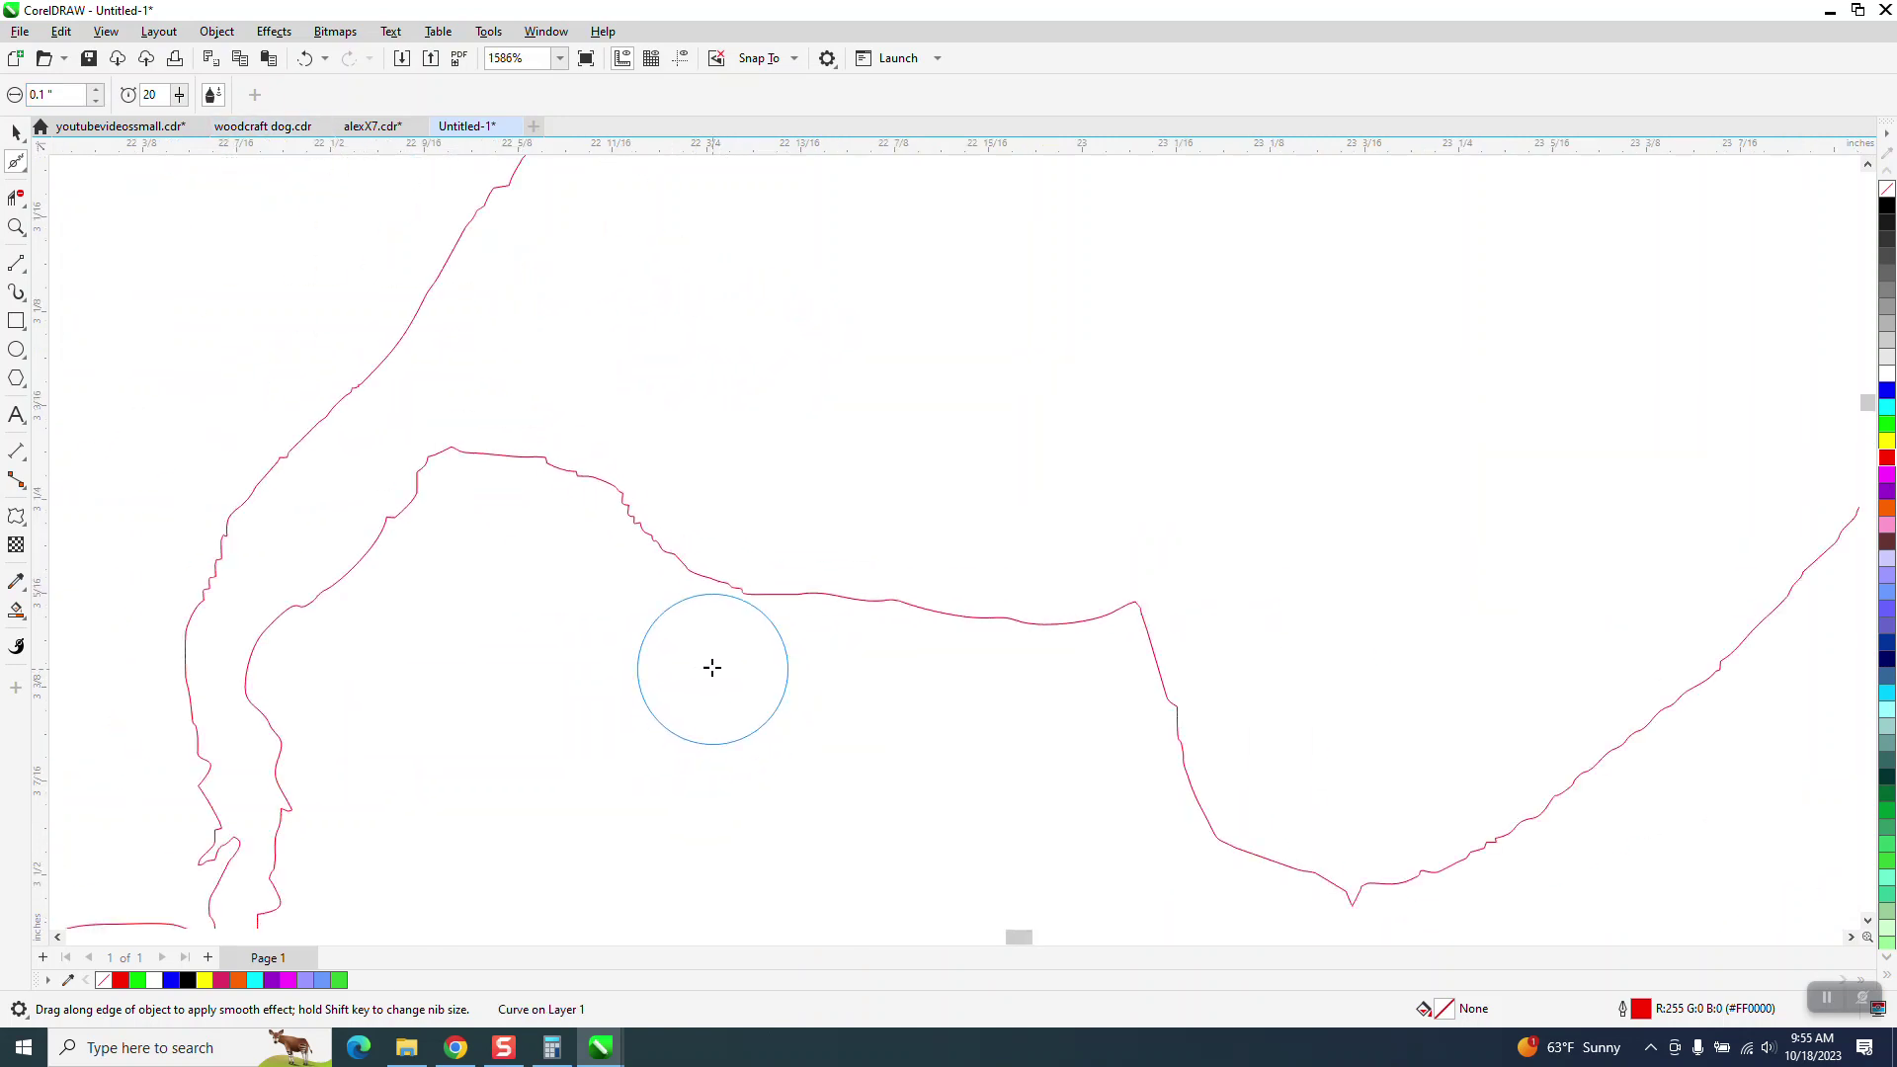
# Smooth the jagged northwest shoreline running up from the southwest creek mouth
pyautogui.moveTo(199, 611)
pyautogui.mouseDown()
pyautogui.moveTo(207, 565)
pyautogui.moveTo(286, 457)
pyautogui.mouseUp()
pyautogui.scroll(-1, 281, 868)
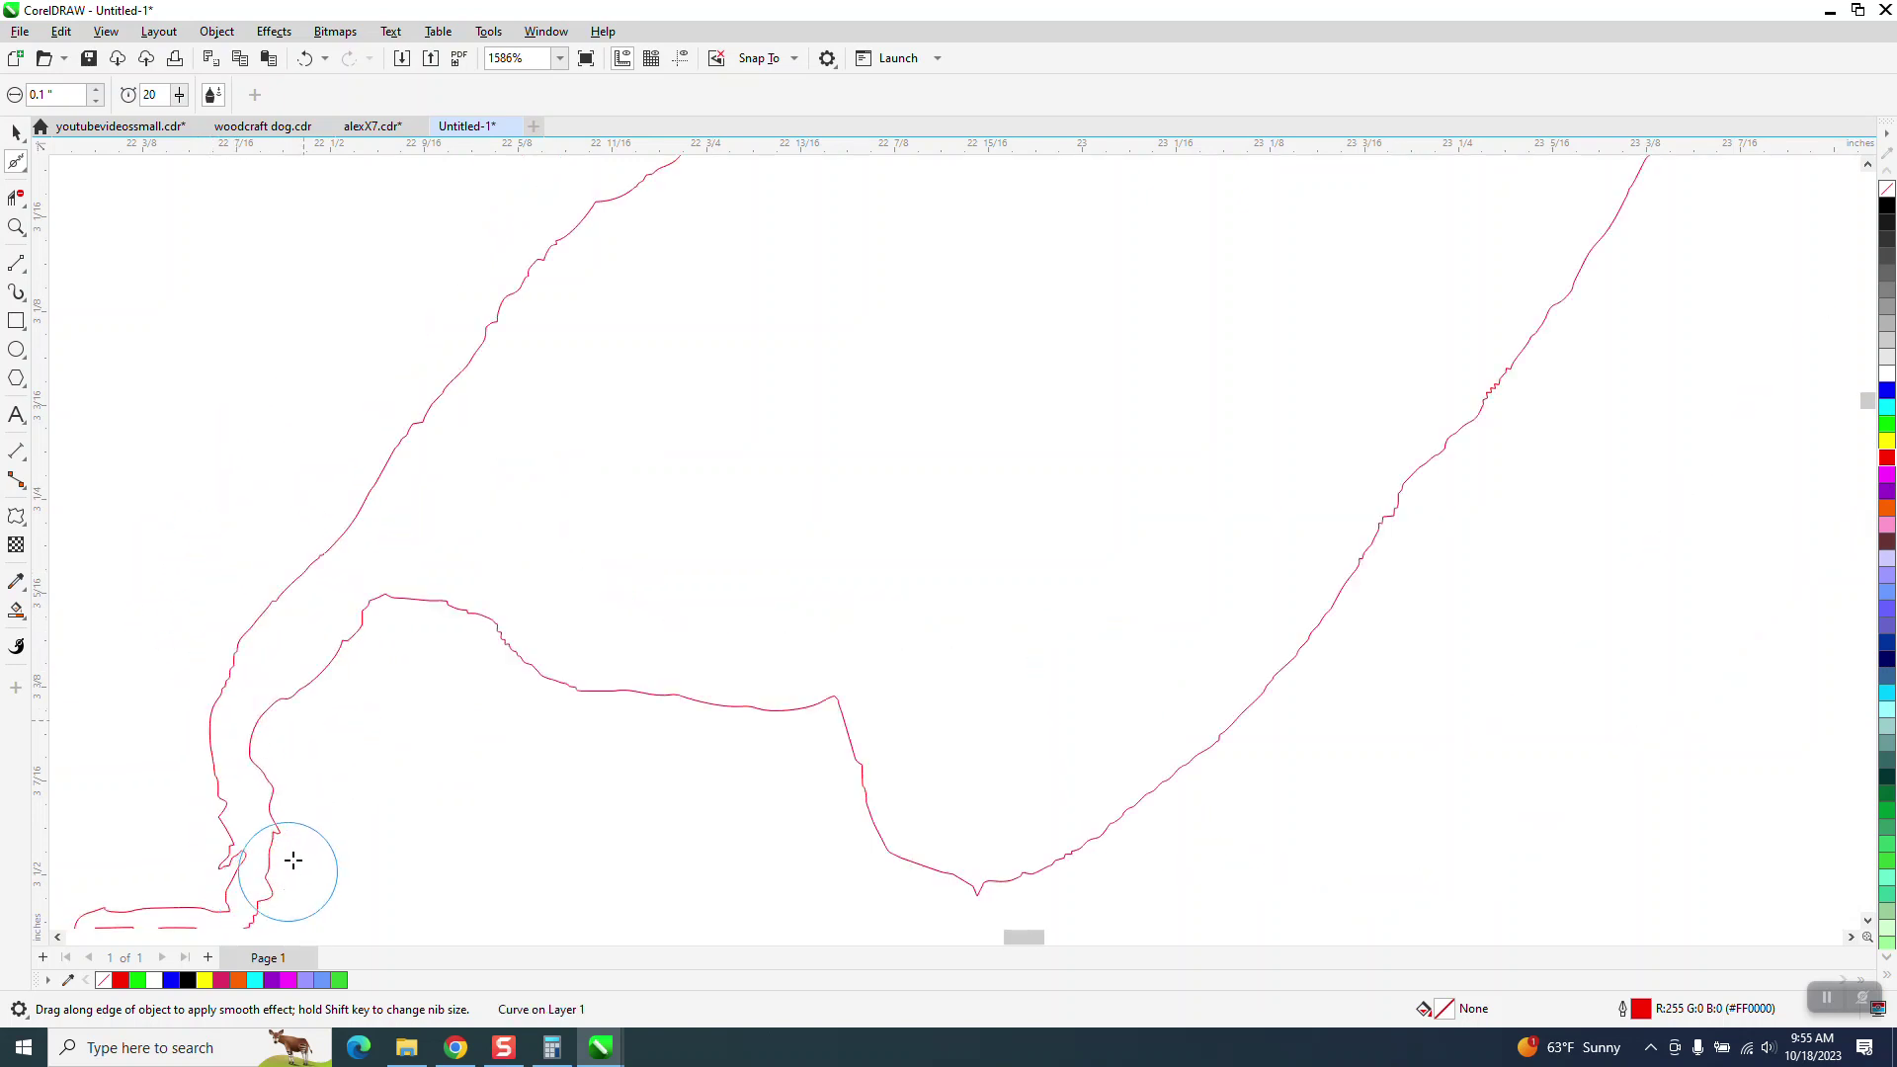
pyautogui.moveTo(461, 402)
pyautogui.mouseDown()
pyautogui.moveTo(472, 359)
pyautogui.moveTo(553, 253)
pyautogui.mouseUp()
pyautogui.scroll(-1, 527, 633)
pyautogui.scroll(-1, 943, 731)
pyautogui.scroll(-1, 656, 775)
pyautogui.scroll(-1, 661, 745)
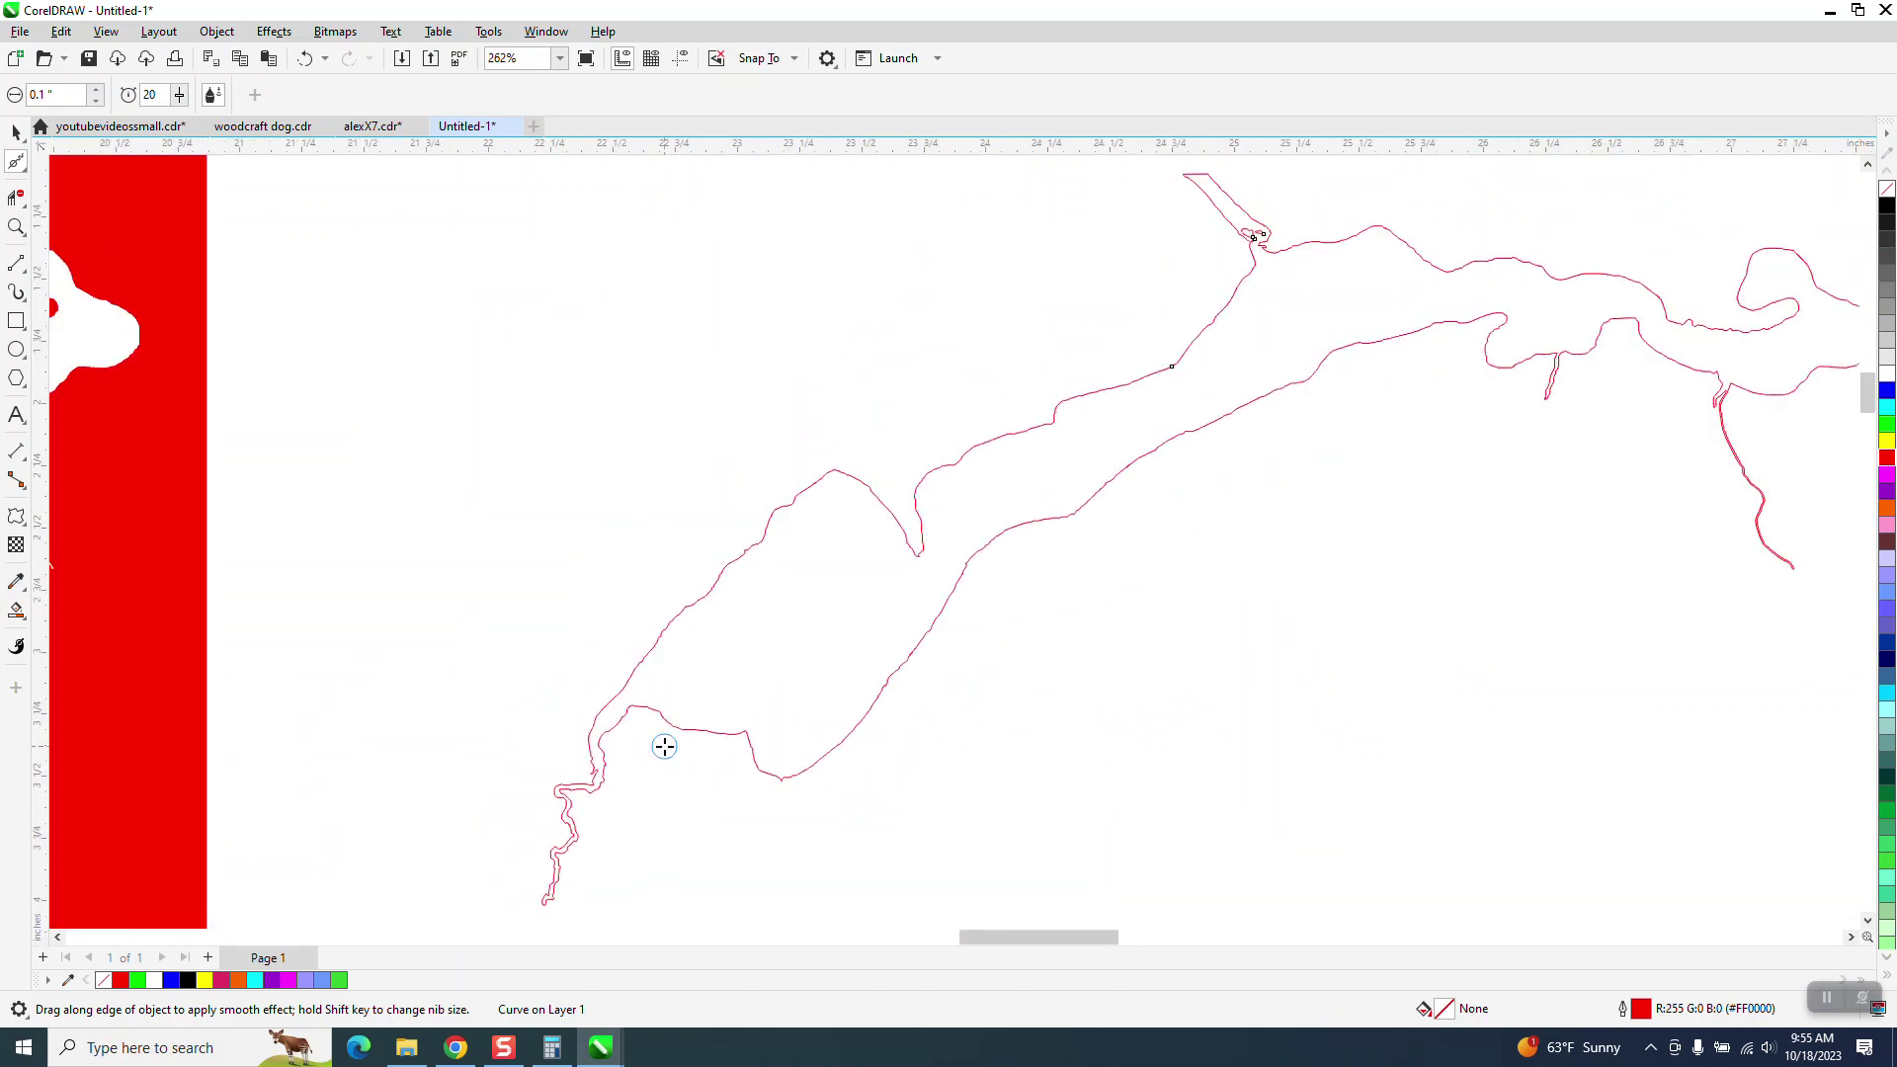
# Stretch the flat end of the northern inlet northwest by up to about 0.3 inch and delete its leftover corner nodes
pyautogui.click(16, 228)
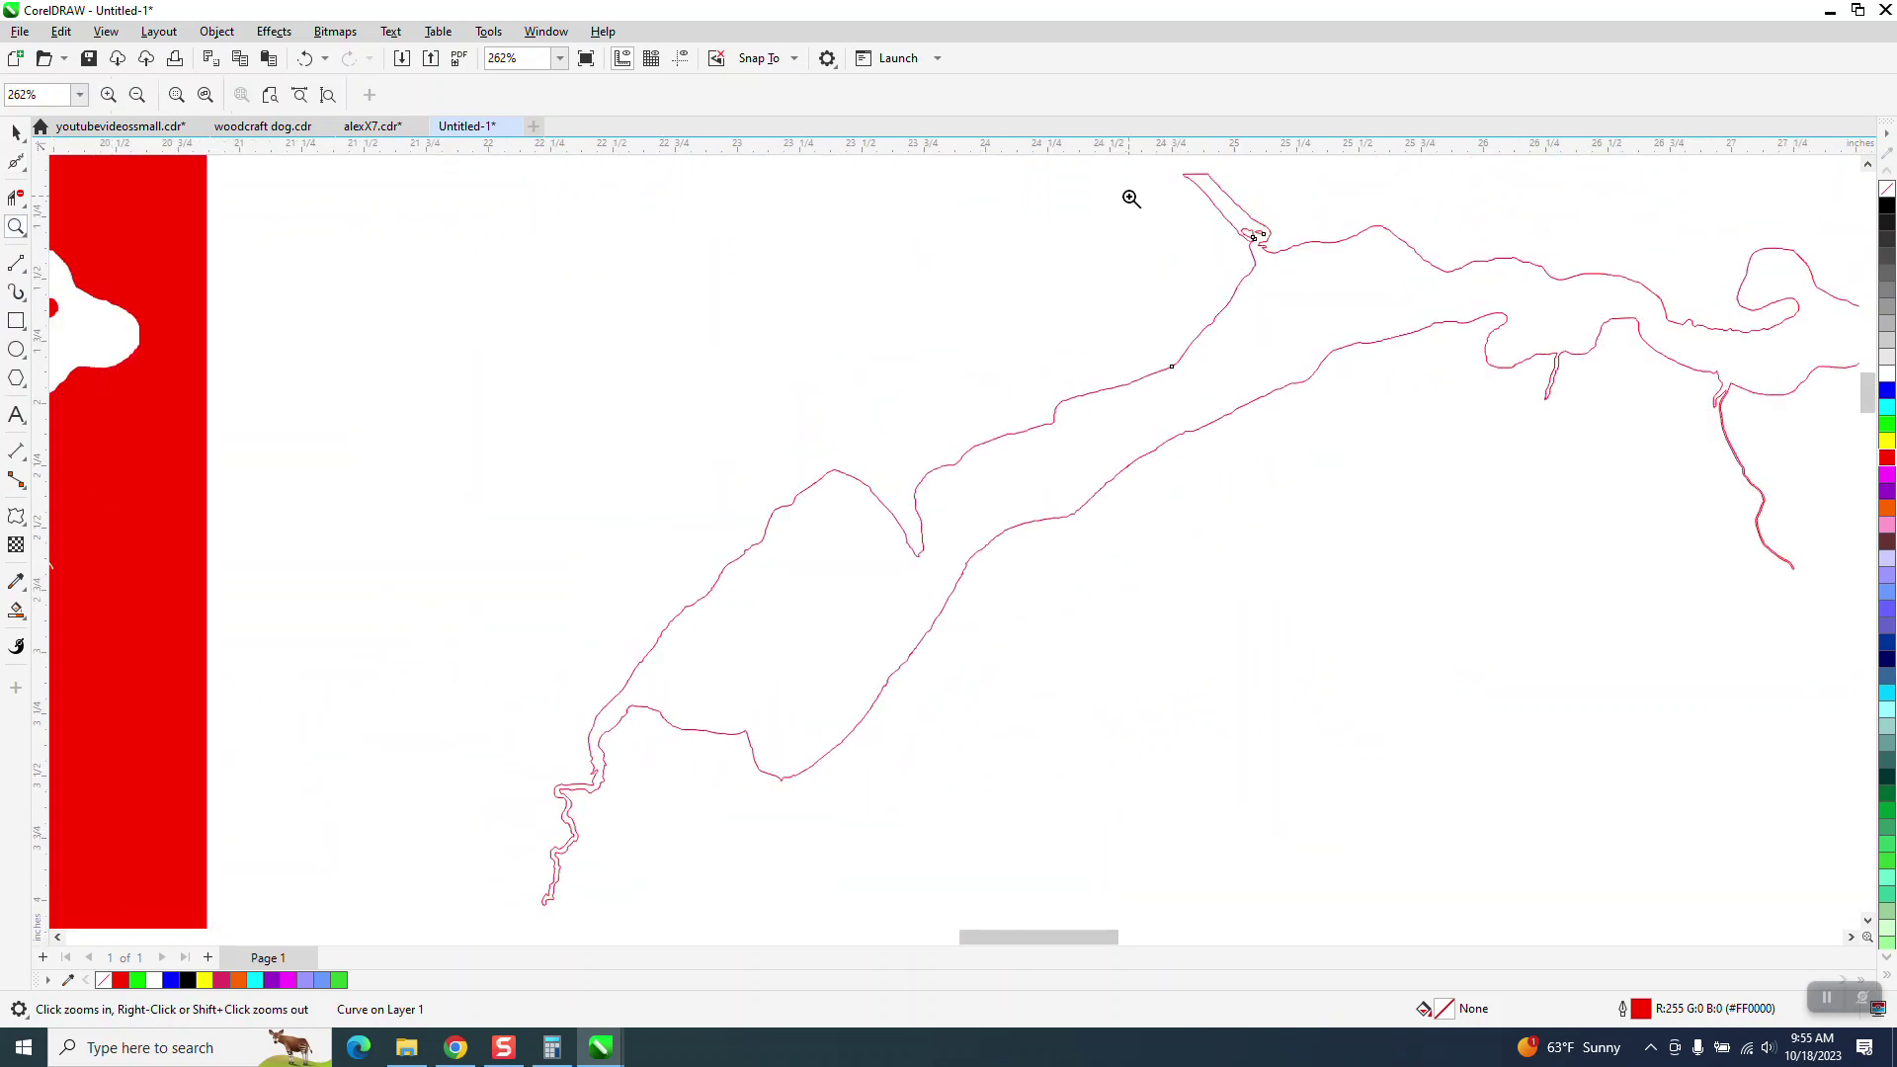
pyautogui.moveTo(1148, 188); pyautogui.dragTo(1388, 306)
pyautogui.scroll(-2, 946, 677)
pyautogui.scroll(-2, 733, 487)
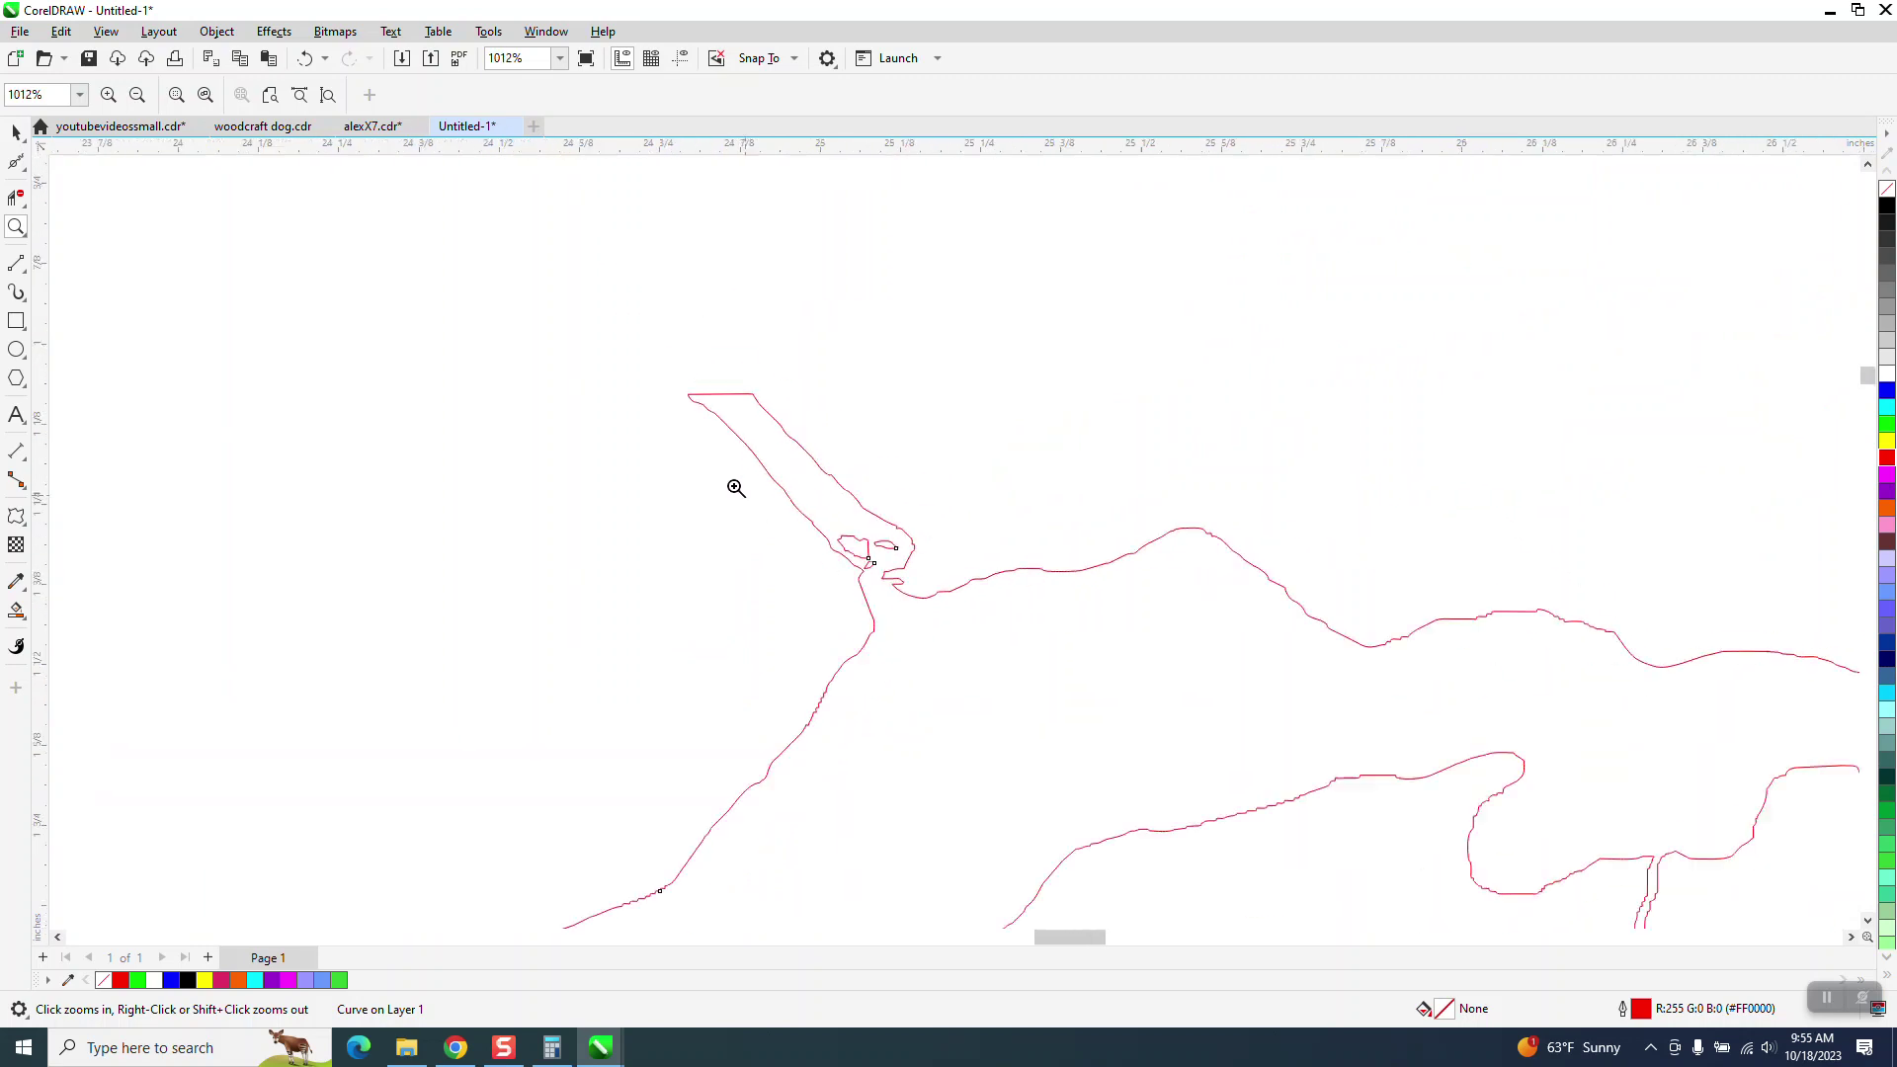
pyautogui.click(27, 172)
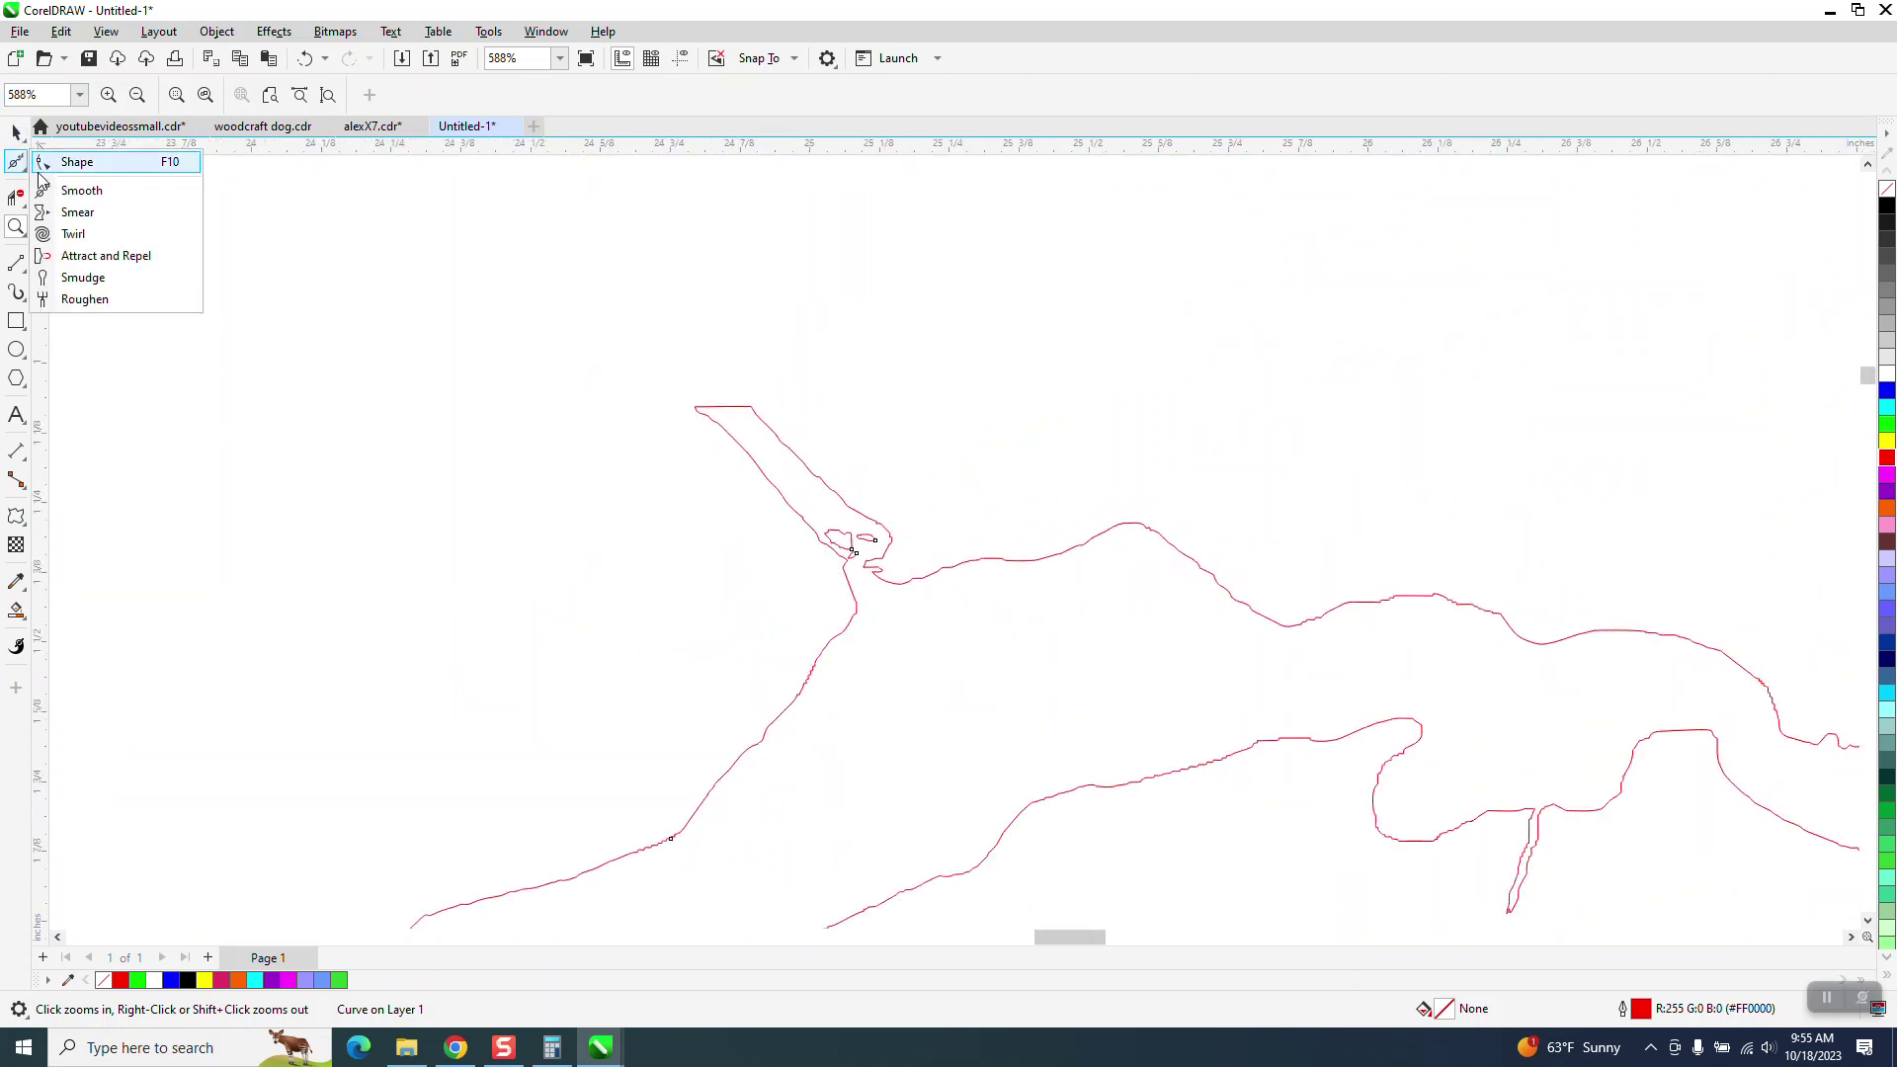
pyautogui.click(79, 162)
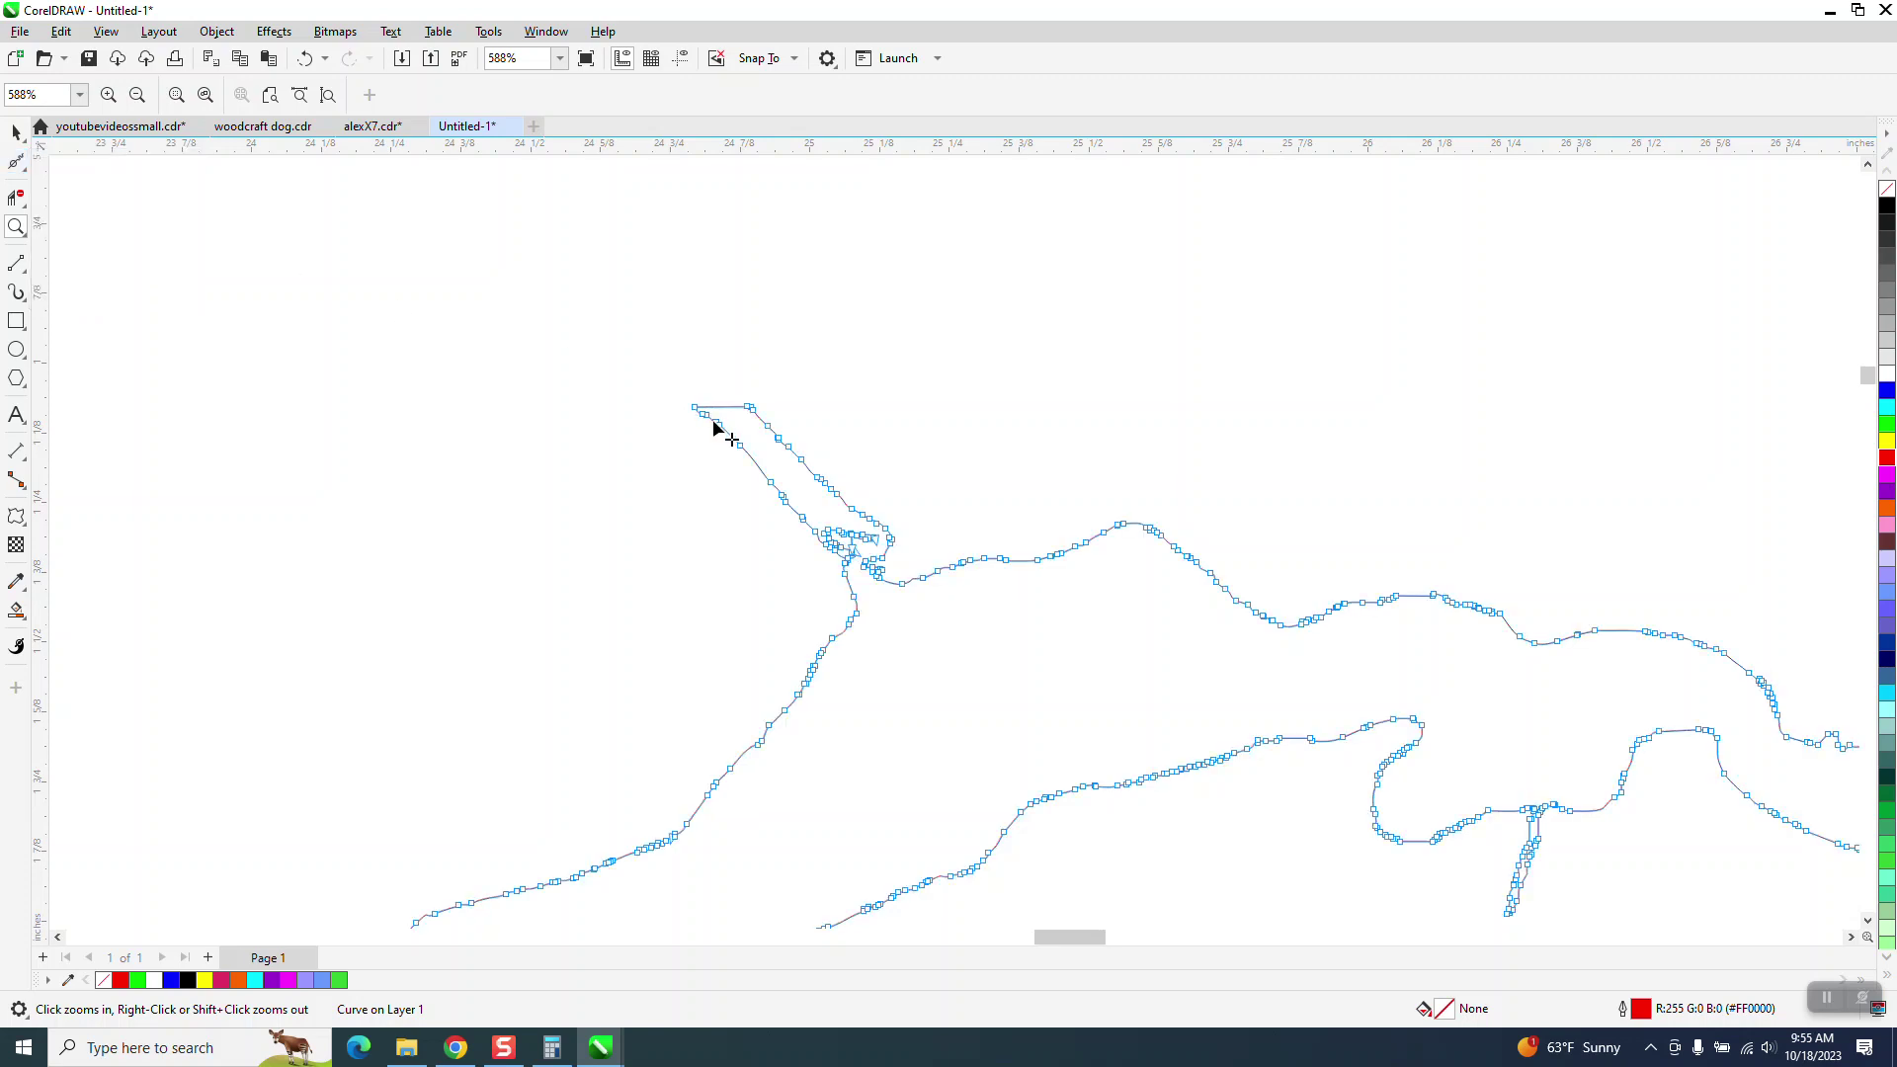
pyautogui.moveTo(696, 413); pyautogui.dragTo(629, 287)
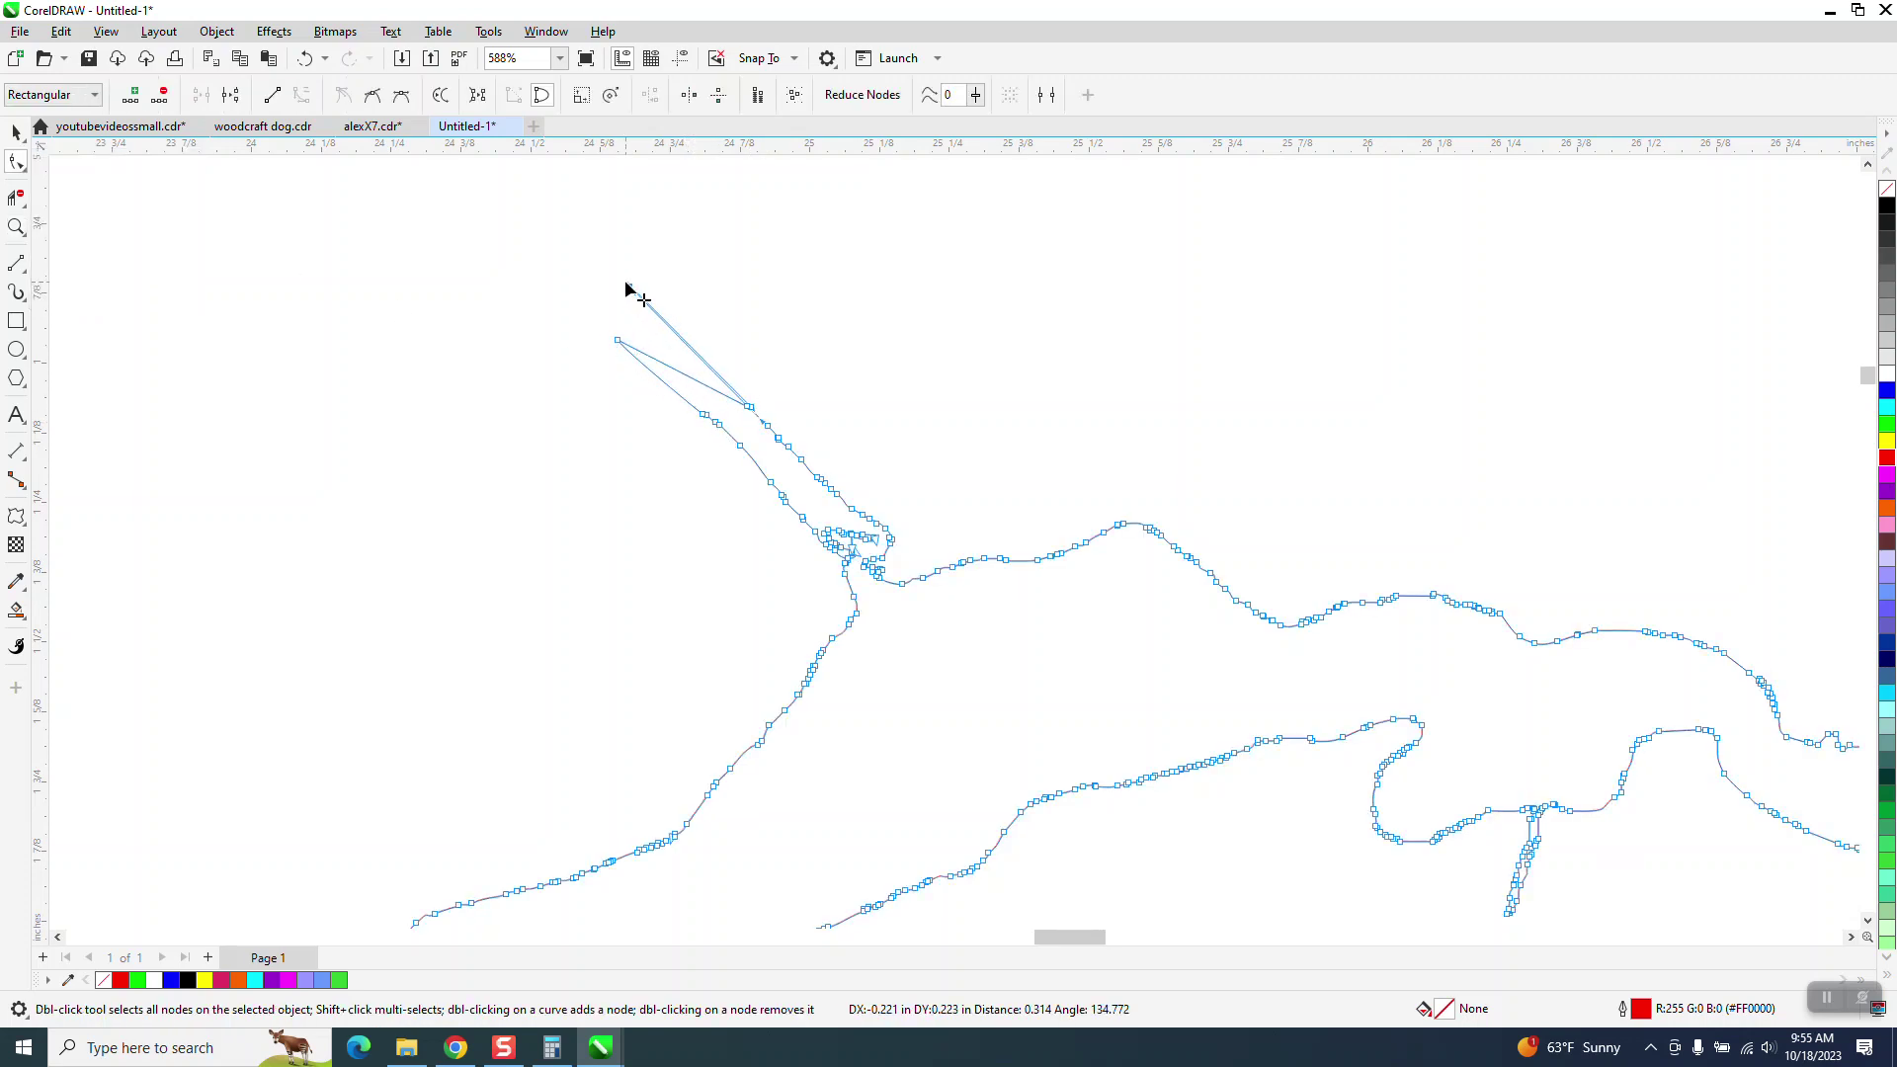
pyautogui.doubleClick(749, 407)
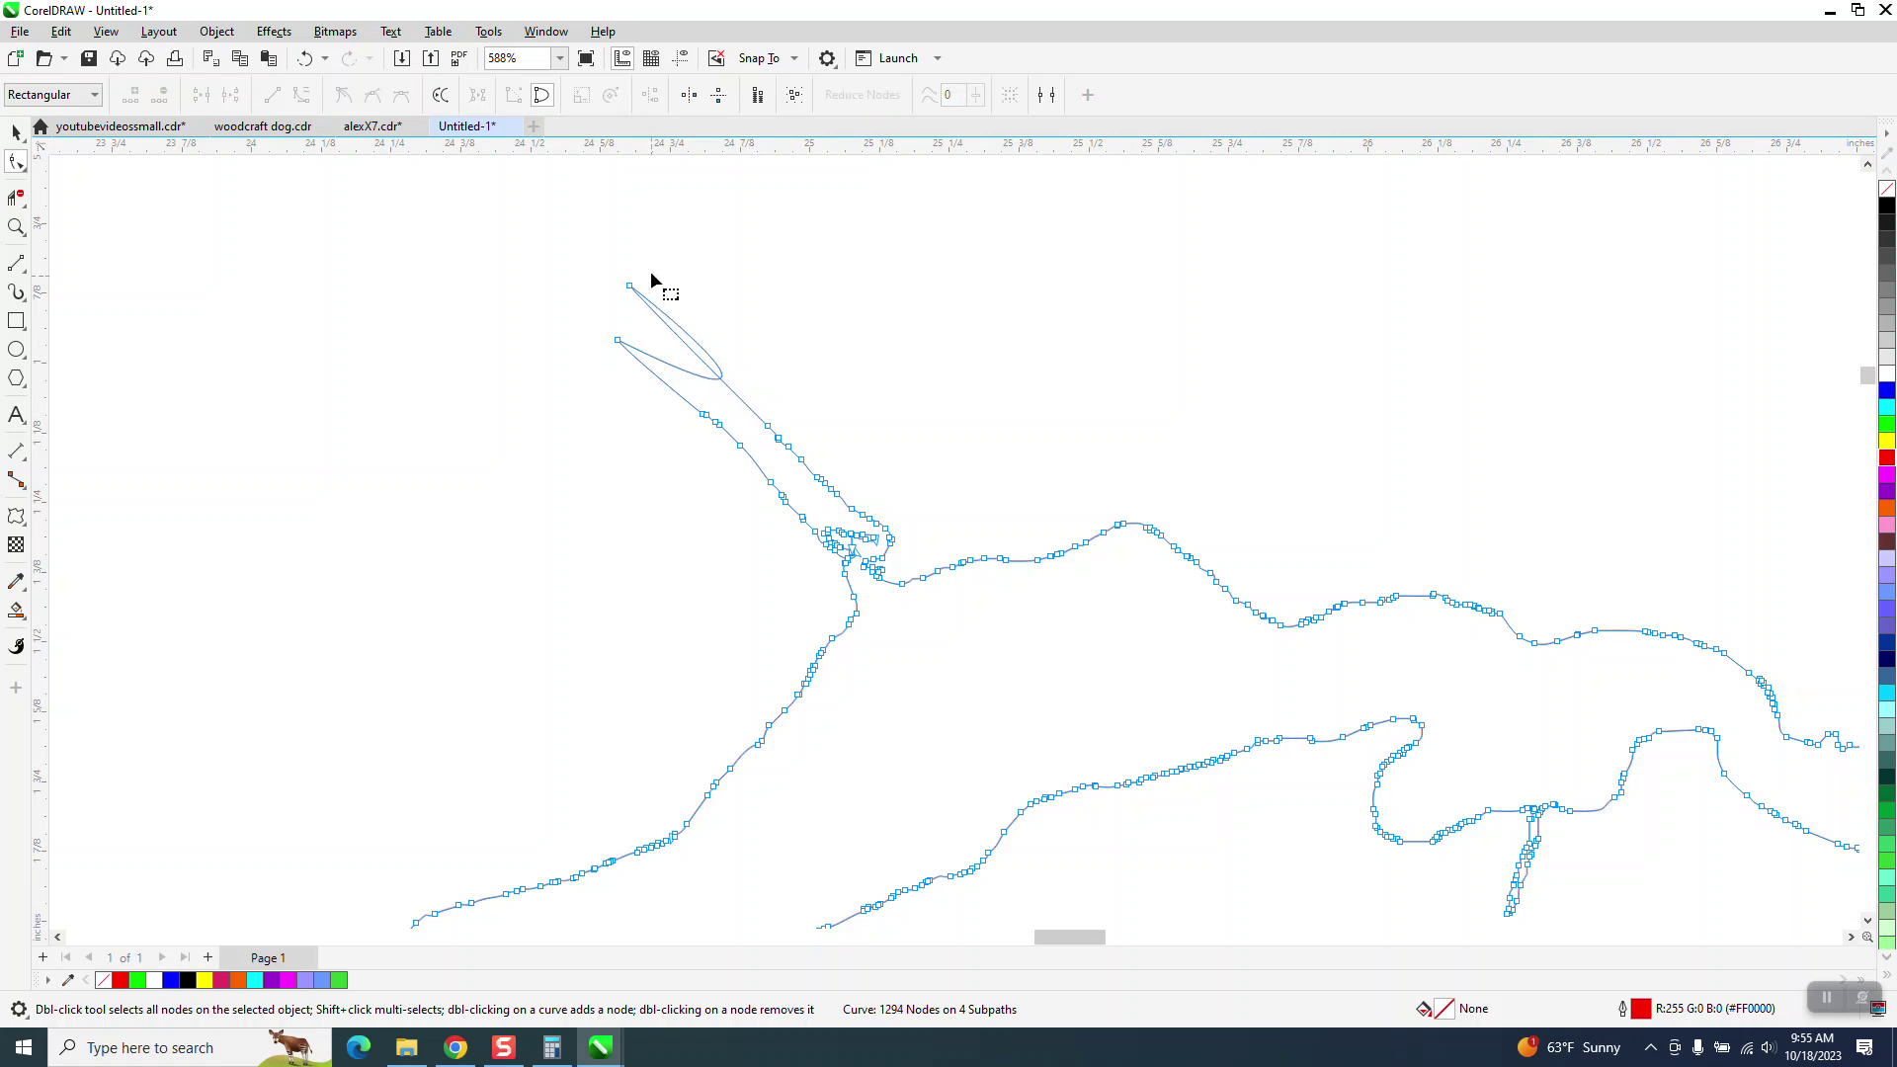
# Straighten the segment between the northern inlet's two tip nodes, convert it to a curve, and shape a rounded tip
pyautogui.moveTo(643, 258); pyautogui.dragTo(609, 362)
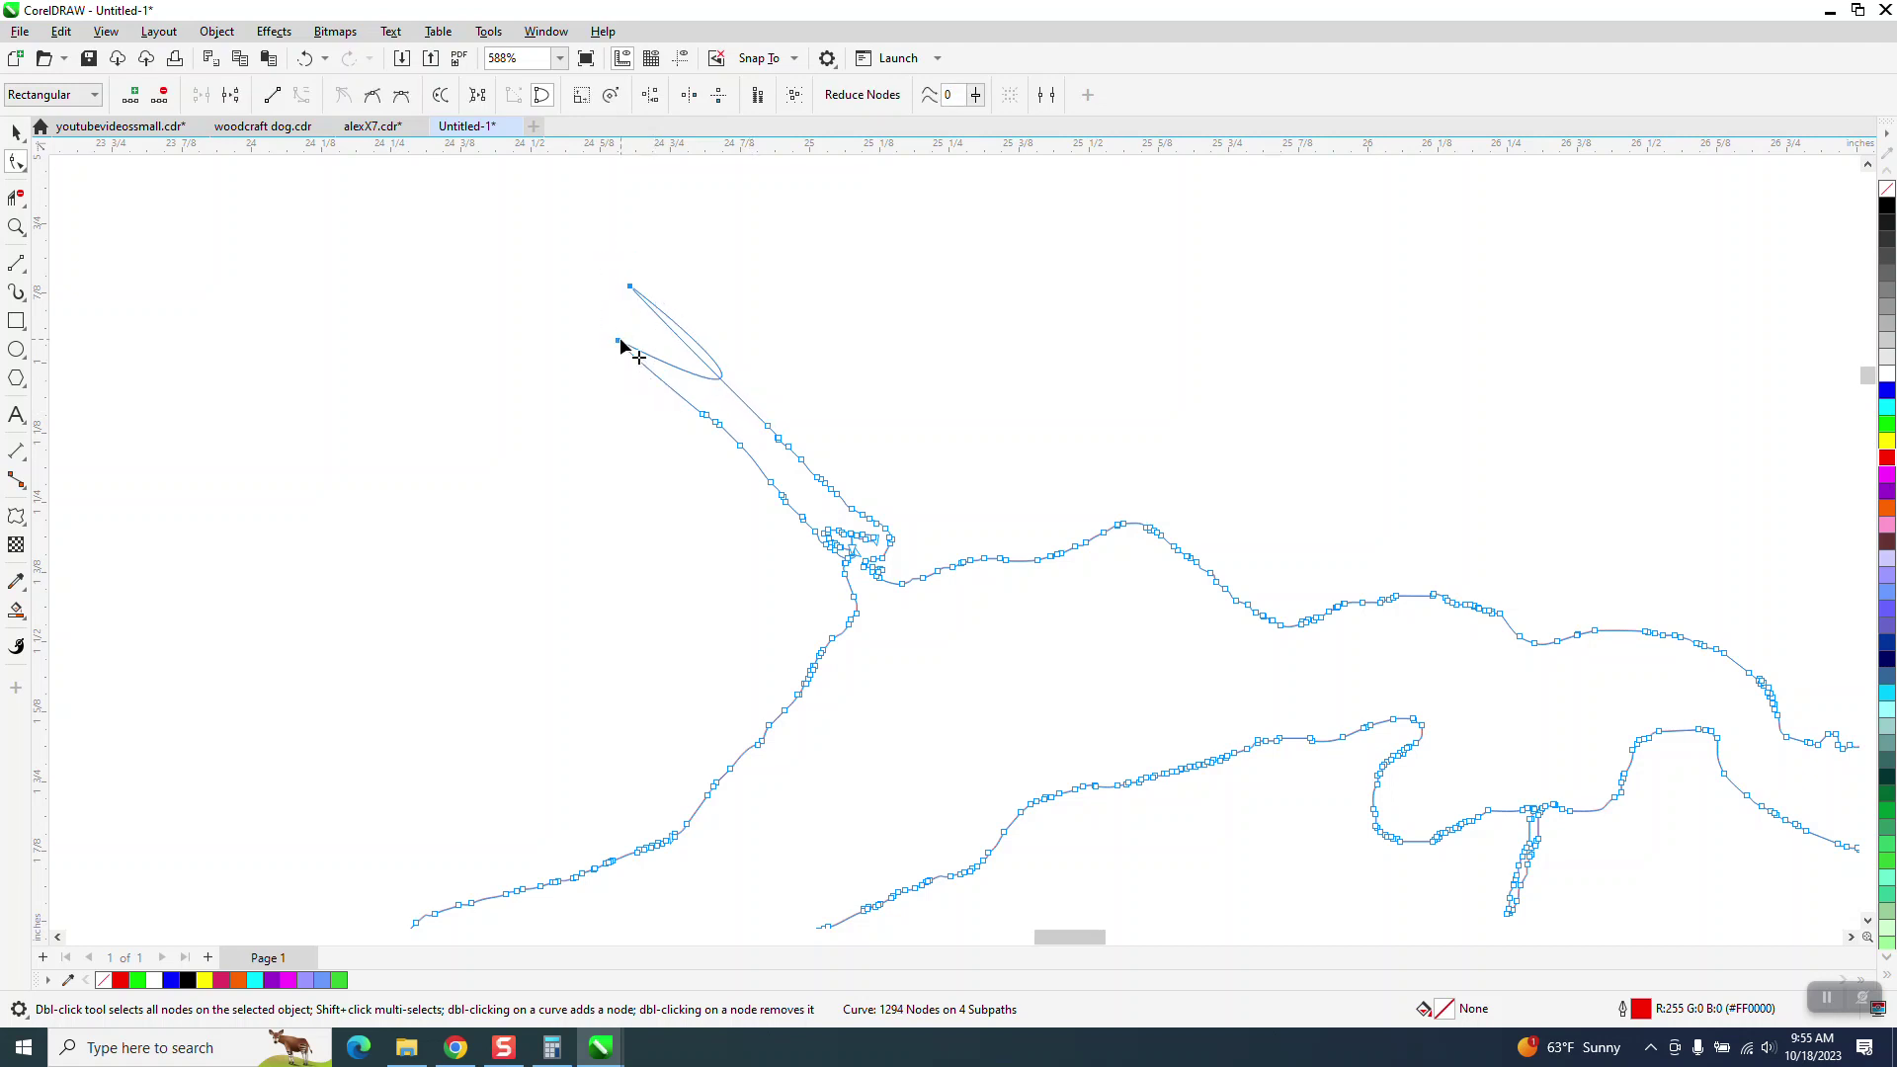
pyautogui.rightClick(618, 343)
pyautogui.click(658, 451)
pyautogui.rightClick(618, 345)
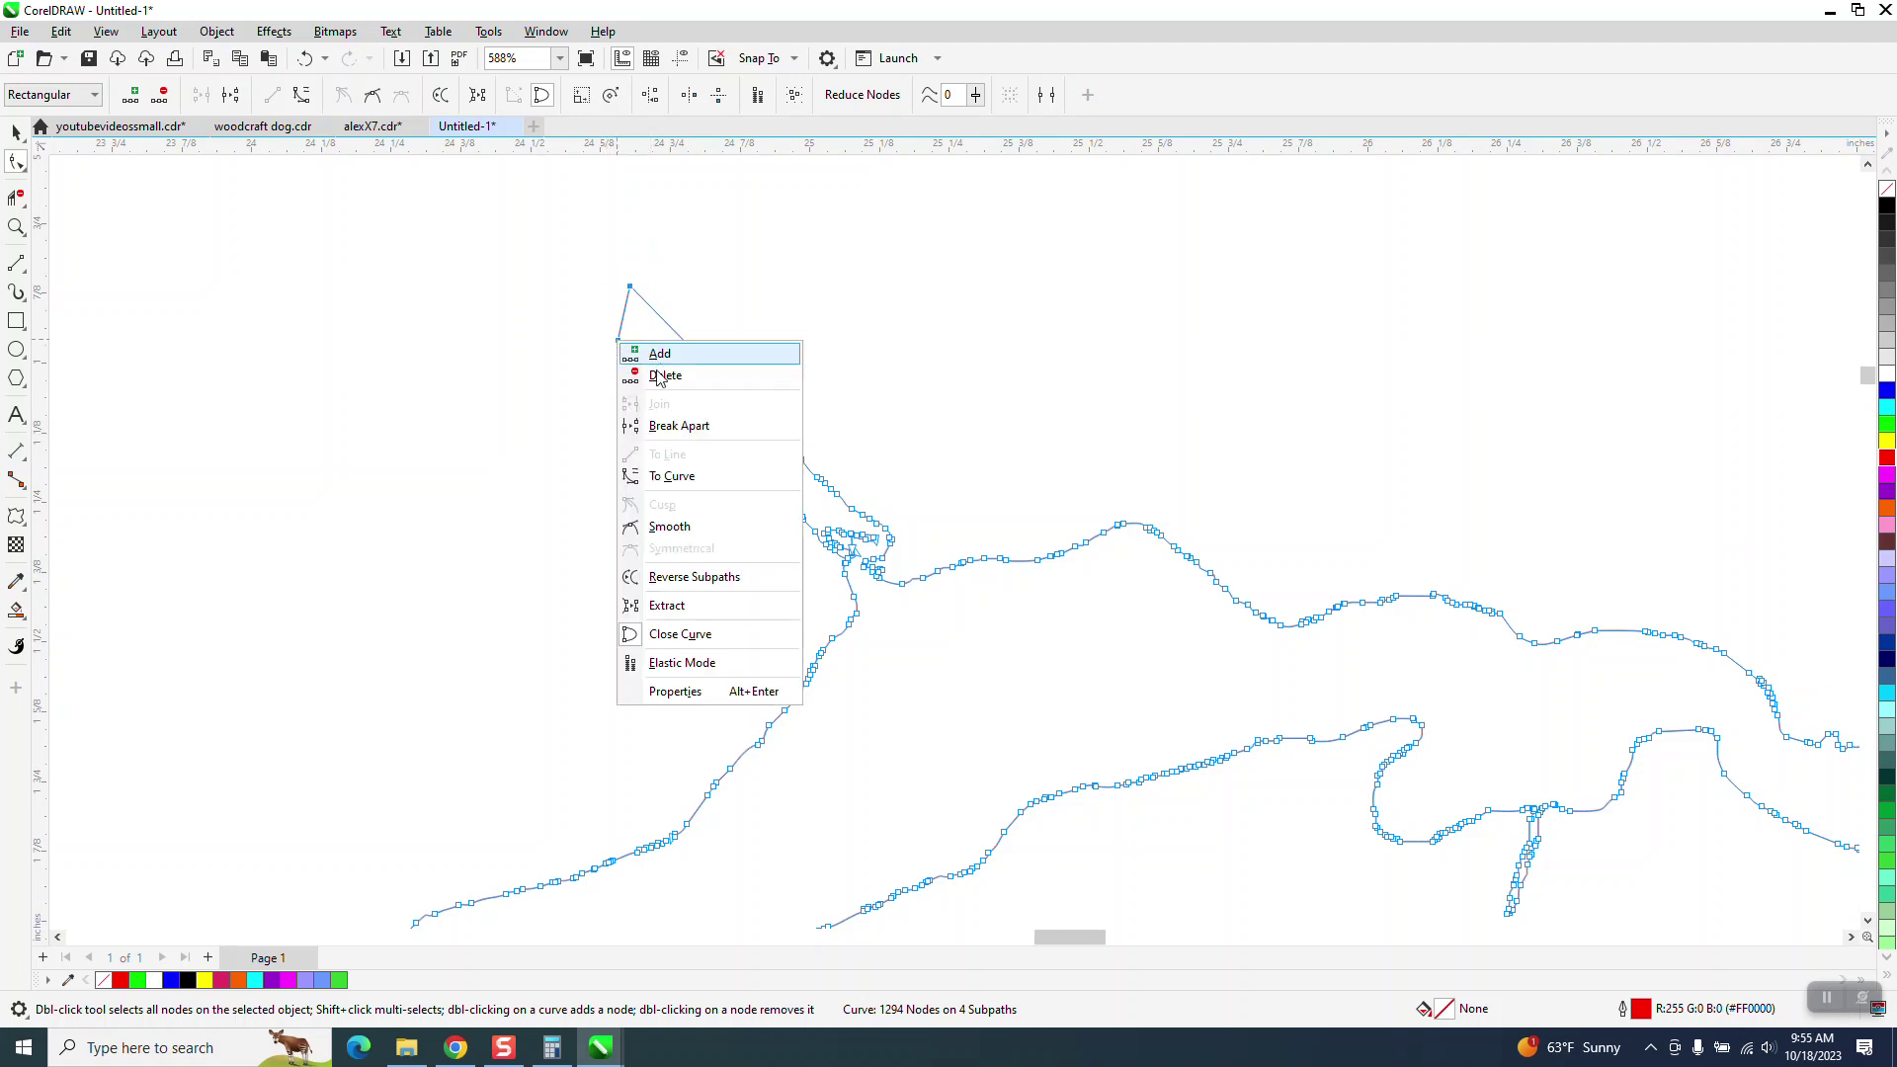
pyautogui.click(675, 478)
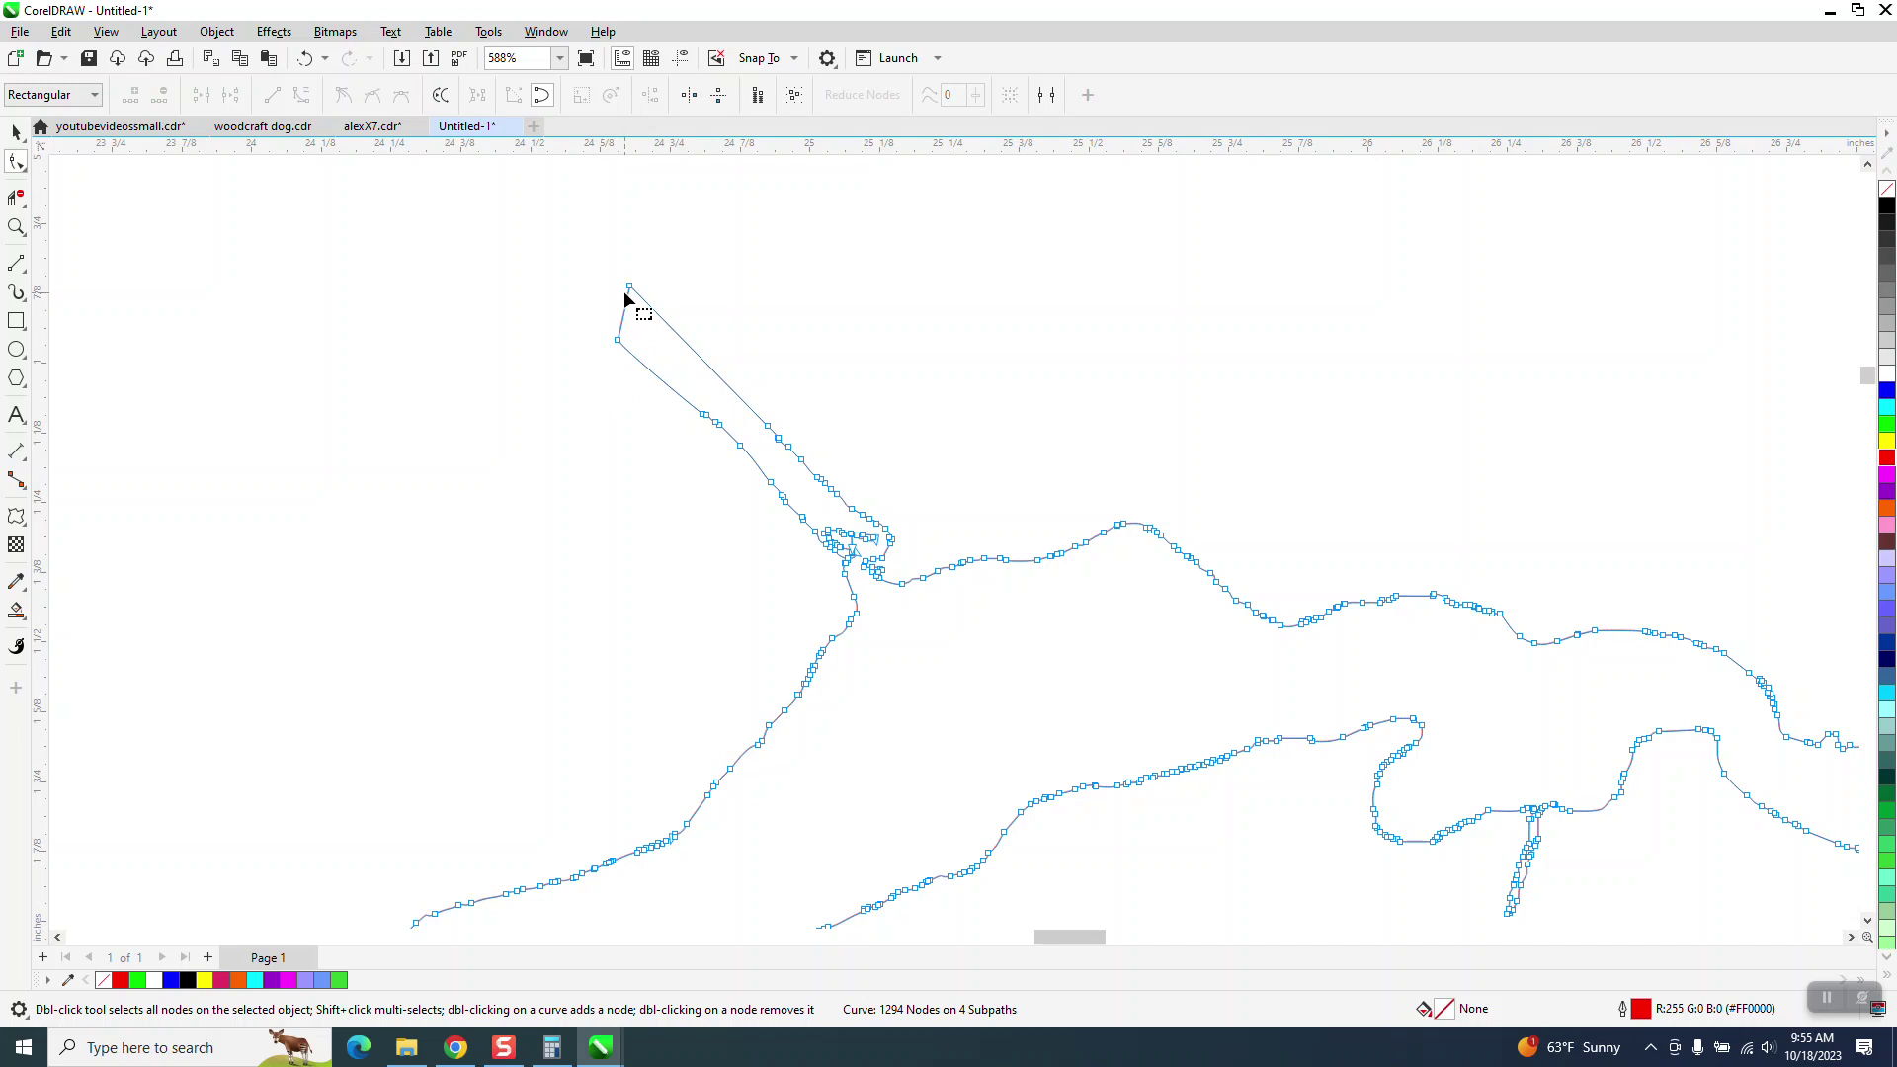
pyautogui.moveTo(629, 316)
pyautogui.mouseDown()
pyautogui.moveTo(598, 296)
pyautogui.moveTo(623, 333)
pyautogui.moveTo(576, 321)
pyautogui.moveTo(626, 312)
pyautogui.mouseUp()
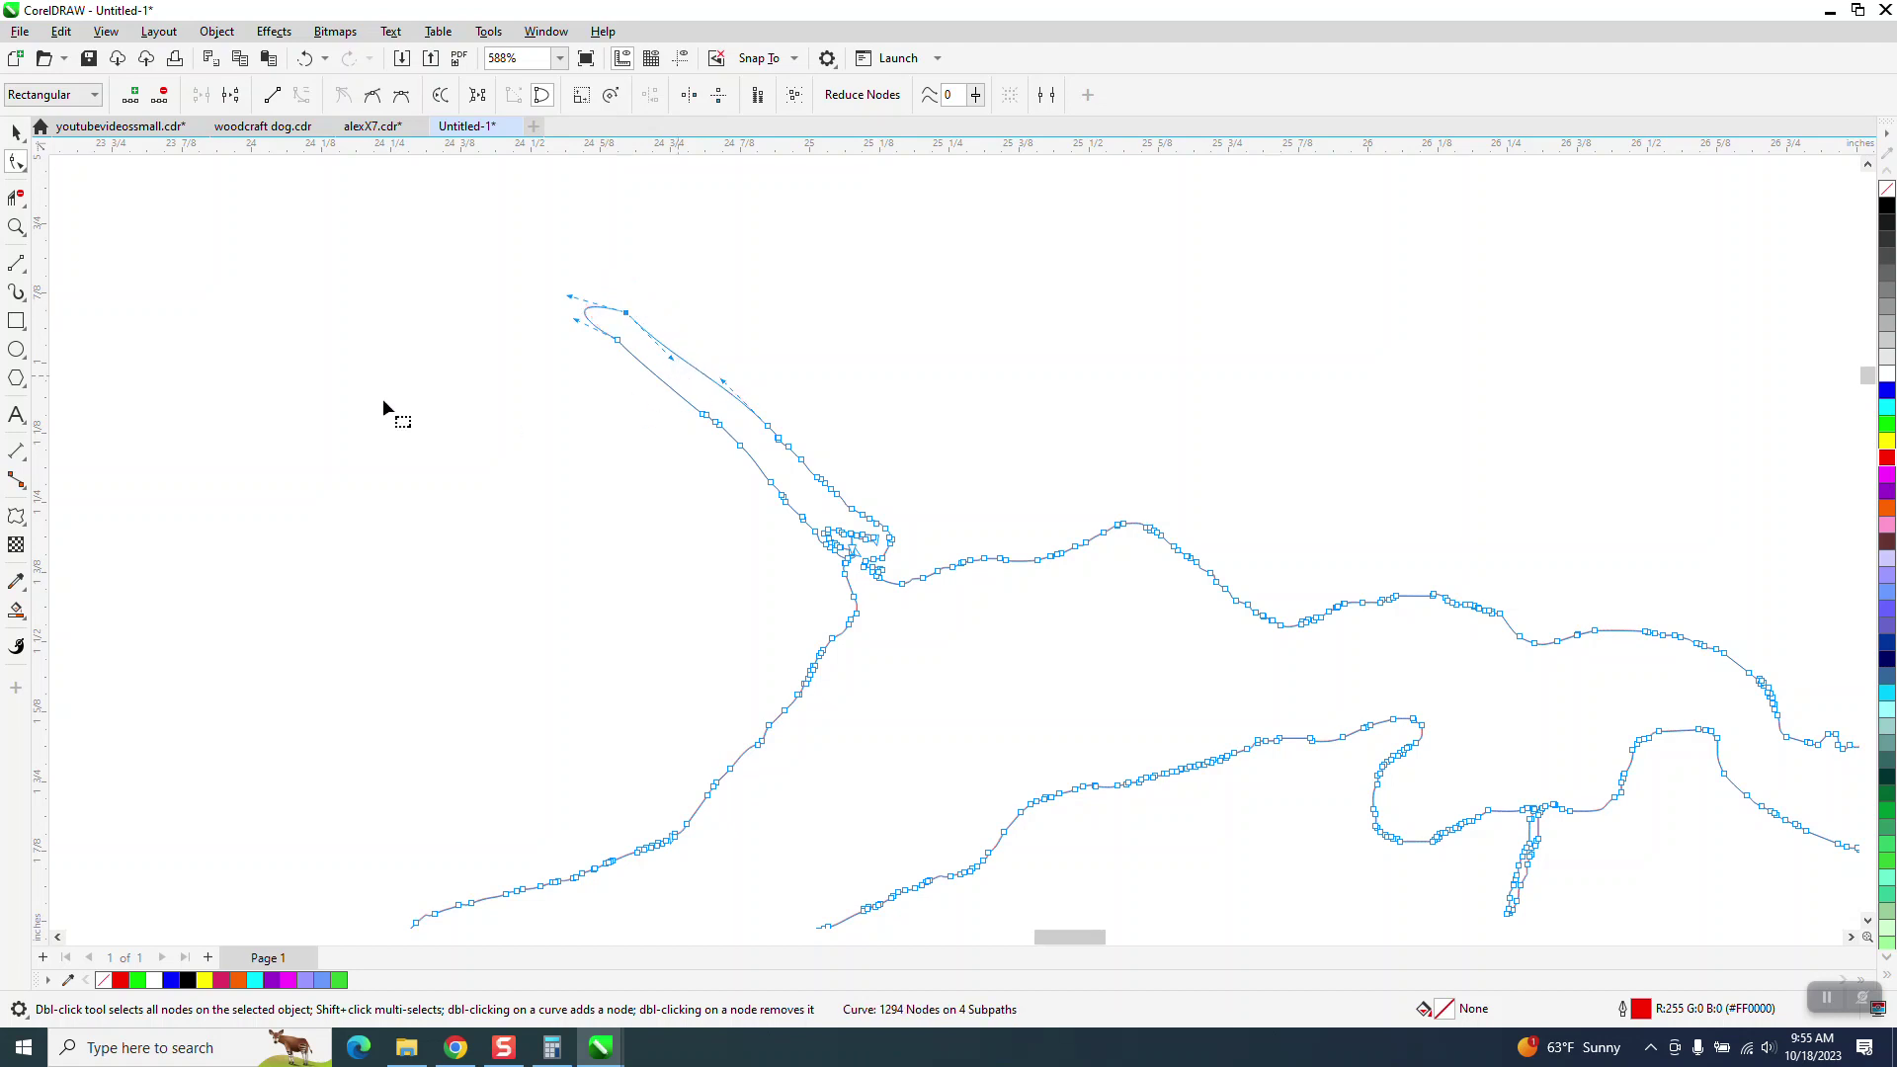
# Try to reduce the nodes on the inlet's largest island and the adjacent western bank, and undo the reduction
pyautogui.click(16, 227)
pyautogui.moveTo(817, 478); pyautogui.dragTo(987, 610)
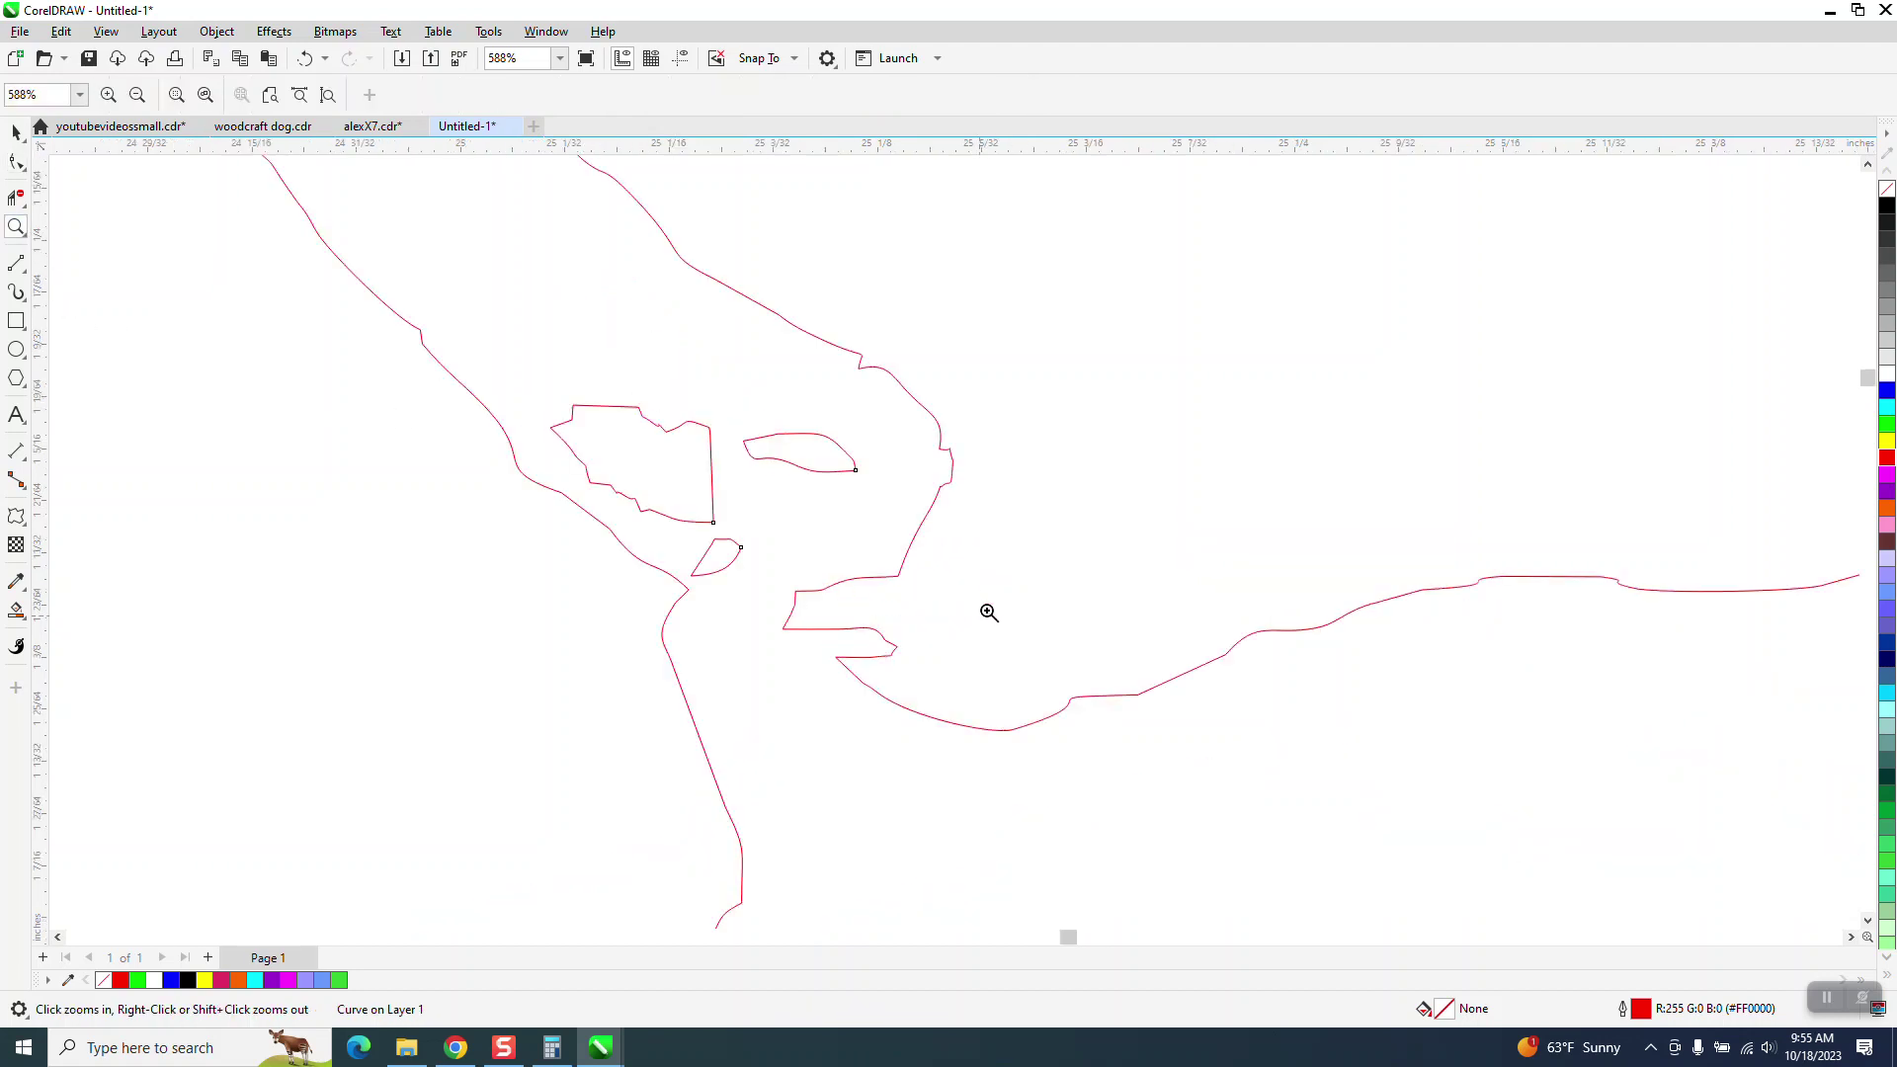
pyautogui.click(16, 161)
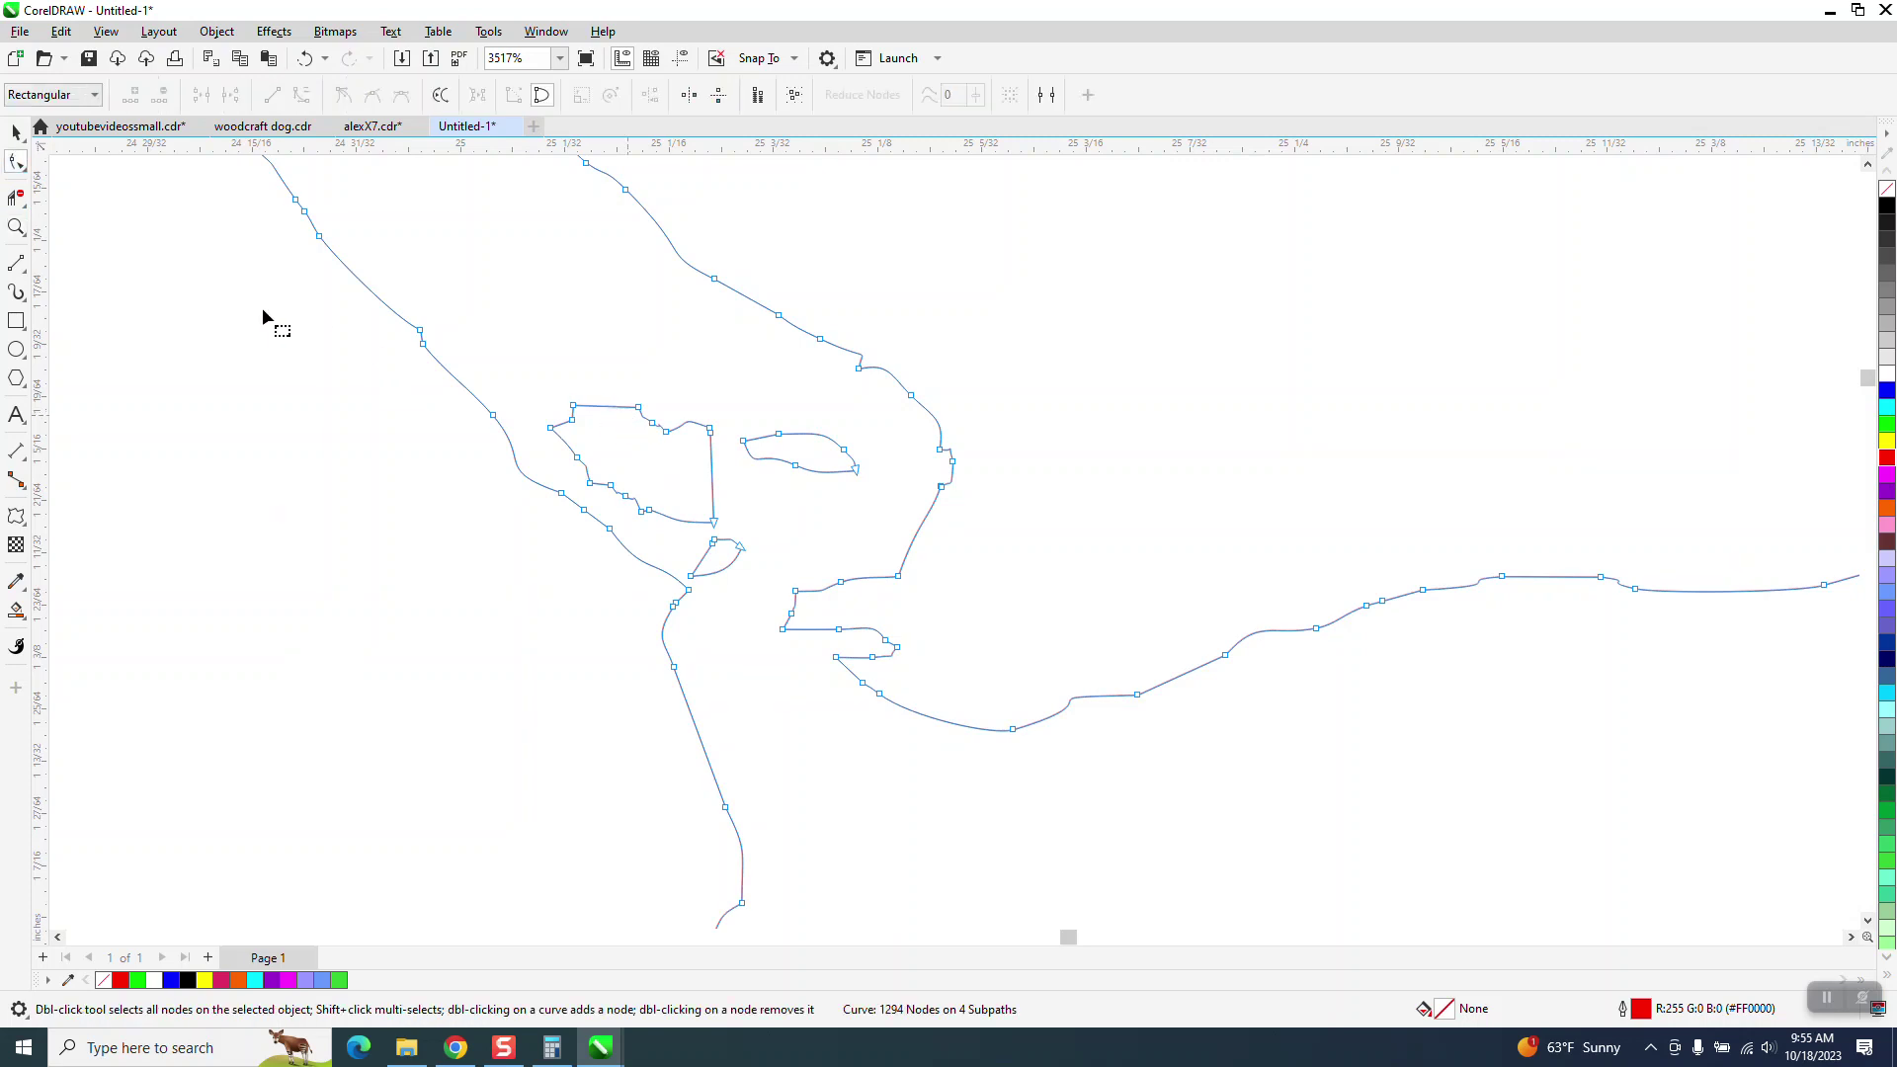
pyautogui.moveTo(523, 363); pyautogui.dragTo(753, 507)
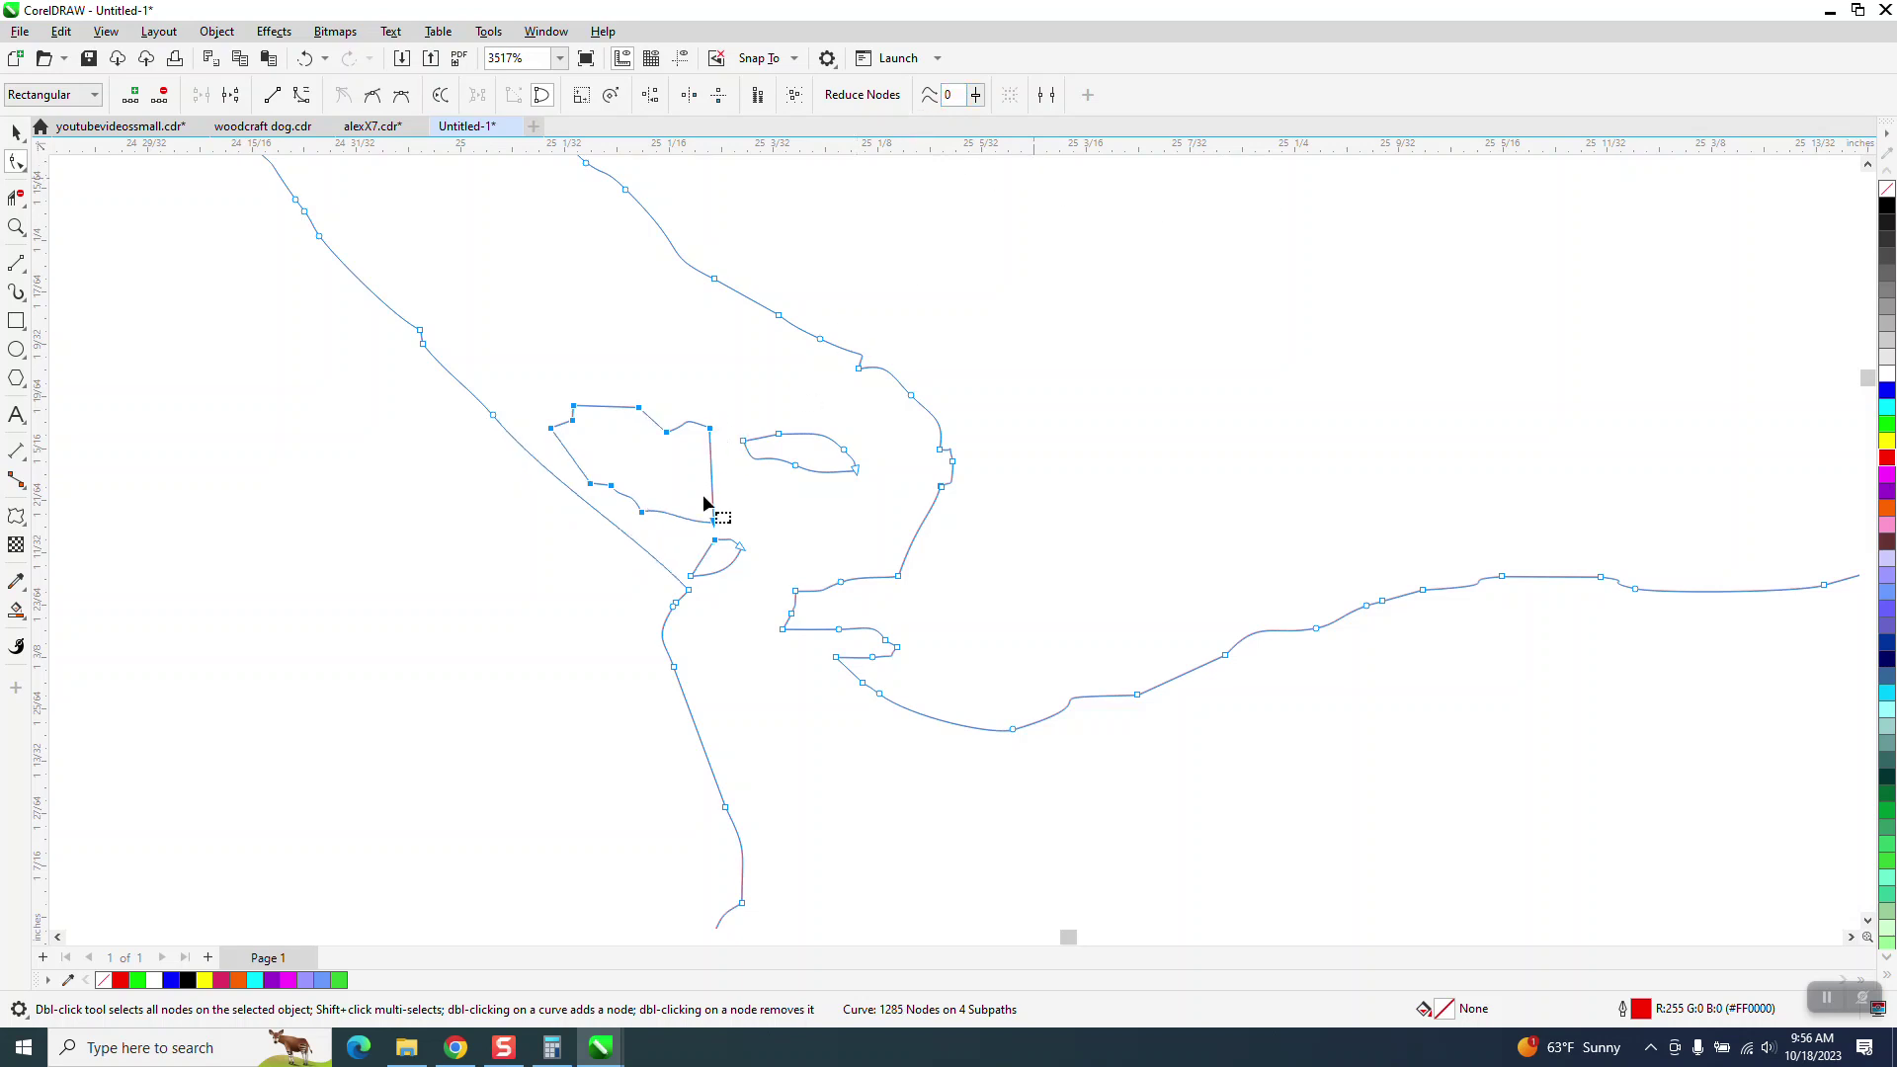
pyautogui.click(305, 58)
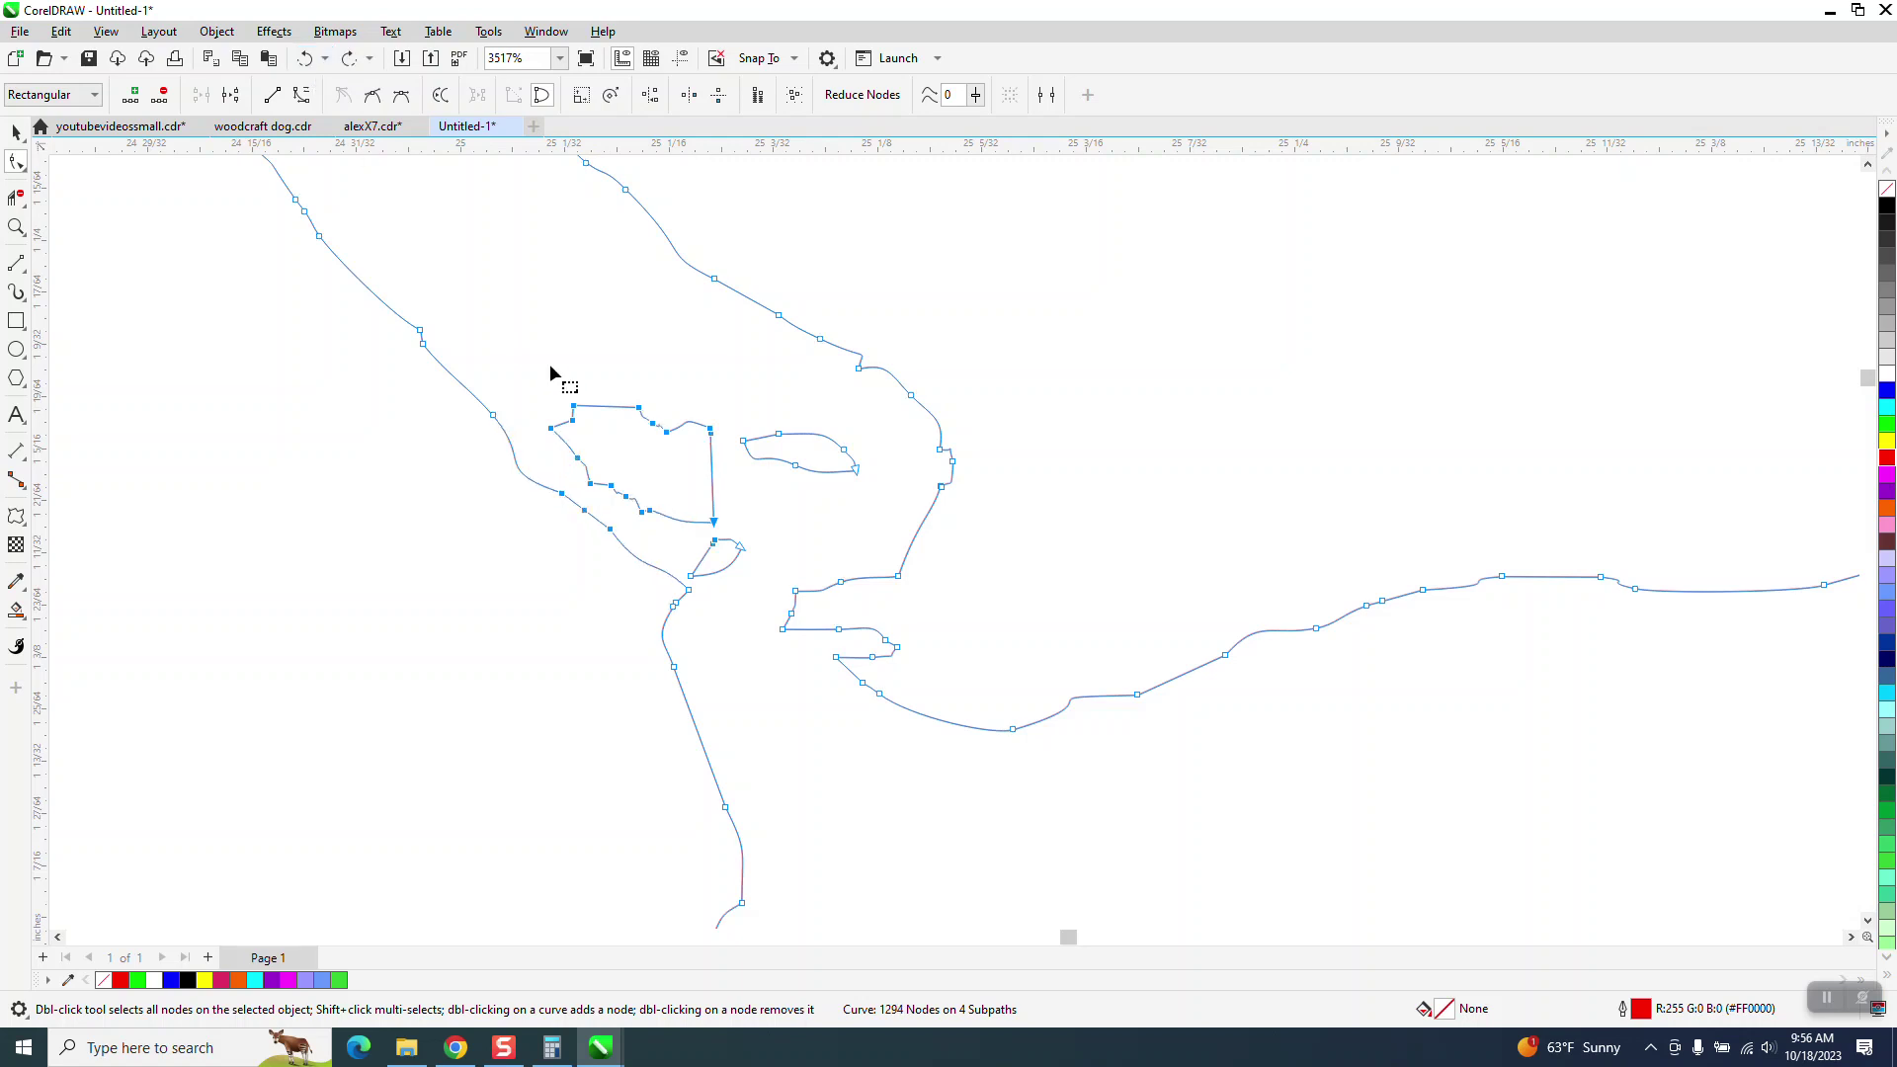
# Smooth the northern inlet's islands and banks using the Smooth tool with a 0.05-inch nib
pyautogui.click(24, 170)
pyautogui.click(71, 184)
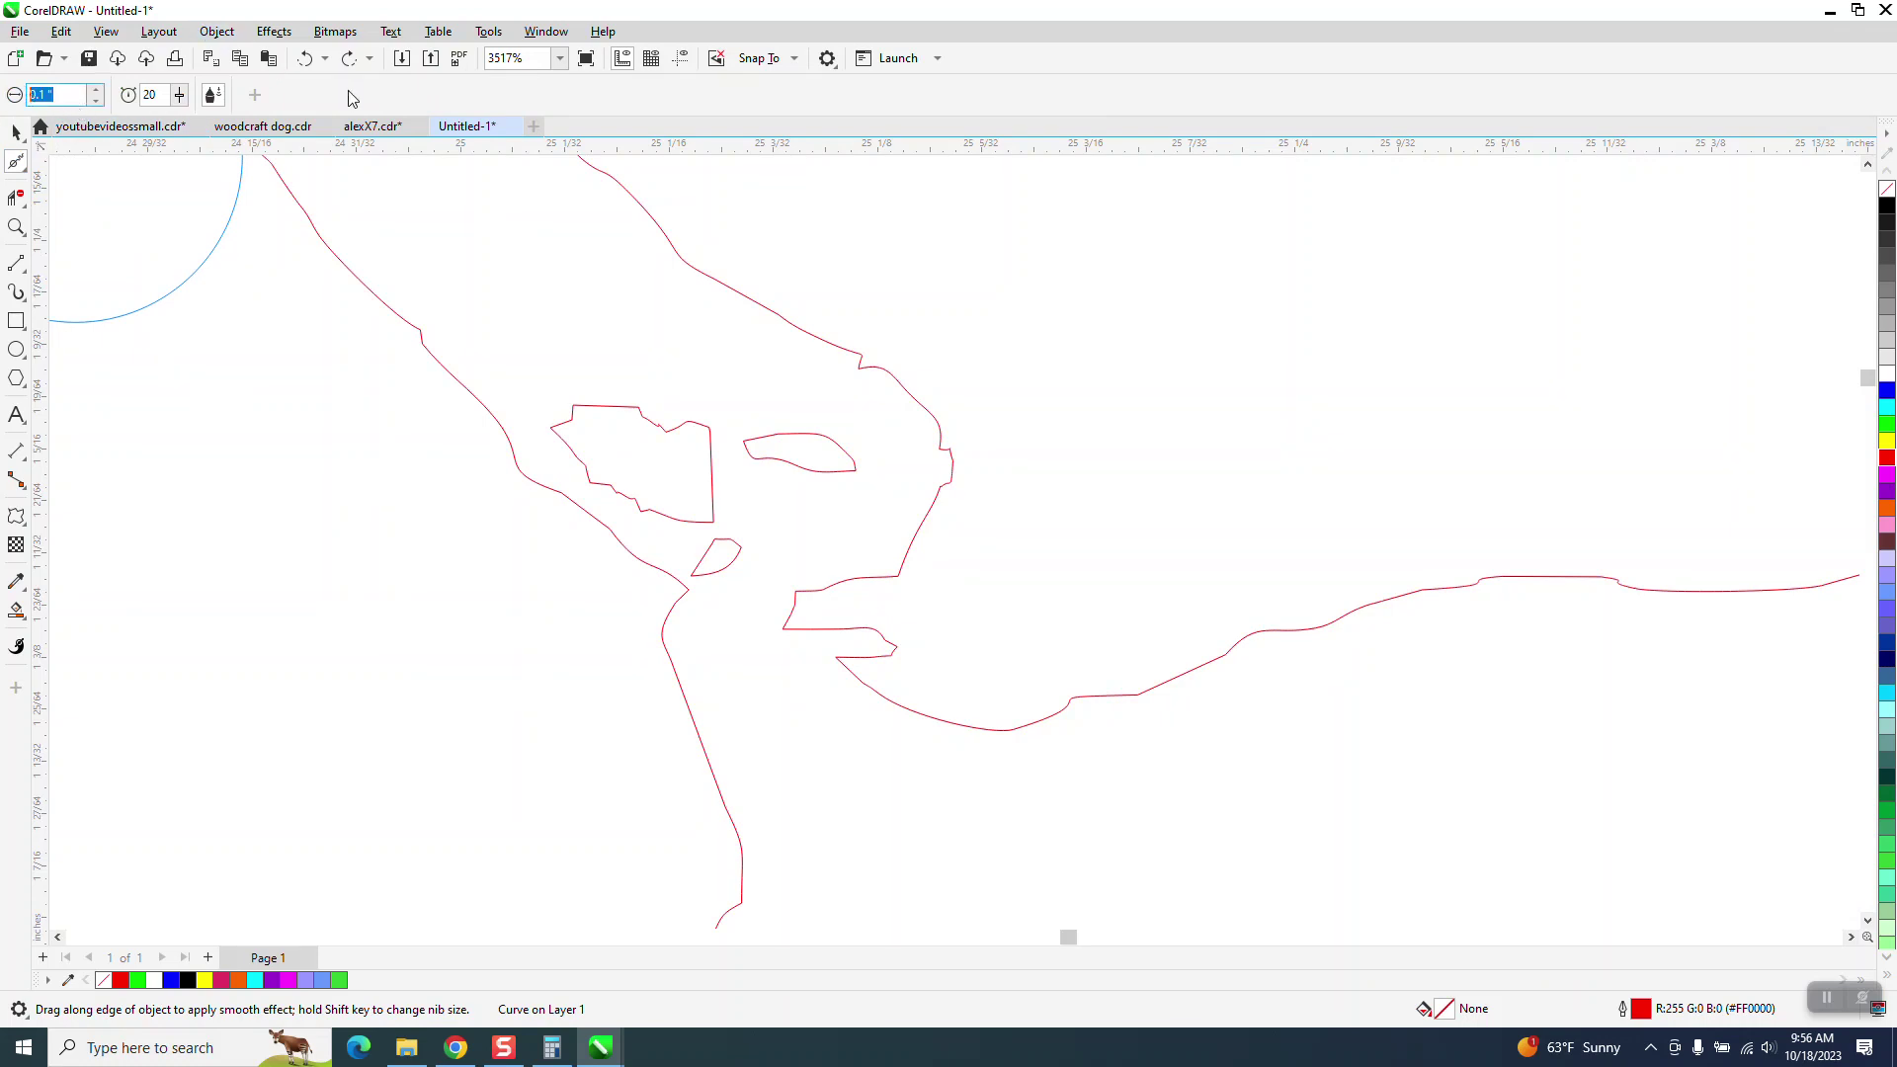
pyautogui.press('Return')
pyautogui.moveTo(710, 431)
pyautogui.mouseDown()
pyautogui.moveTo(666, 497)
pyautogui.moveTo(621, 504)
pyautogui.moveTo(577, 466)
pyautogui.moveTo(597, 456)
pyautogui.moveTo(589, 434)
pyautogui.moveTo(808, 453)
pyautogui.moveTo(757, 534)
pyautogui.moveTo(704, 554)
pyautogui.moveTo(761, 559)
pyautogui.moveTo(738, 561)
pyautogui.moveTo(880, 456)
pyautogui.moveTo(949, 475)
pyautogui.moveTo(978, 455)
pyautogui.moveTo(962, 475)
pyautogui.moveTo(877, 331)
pyautogui.moveTo(900, 352)
pyautogui.moveTo(896, 458)
pyautogui.moveTo(962, 583)
pyautogui.mouseUp()
pyautogui.scroll(-1, 963, 583)
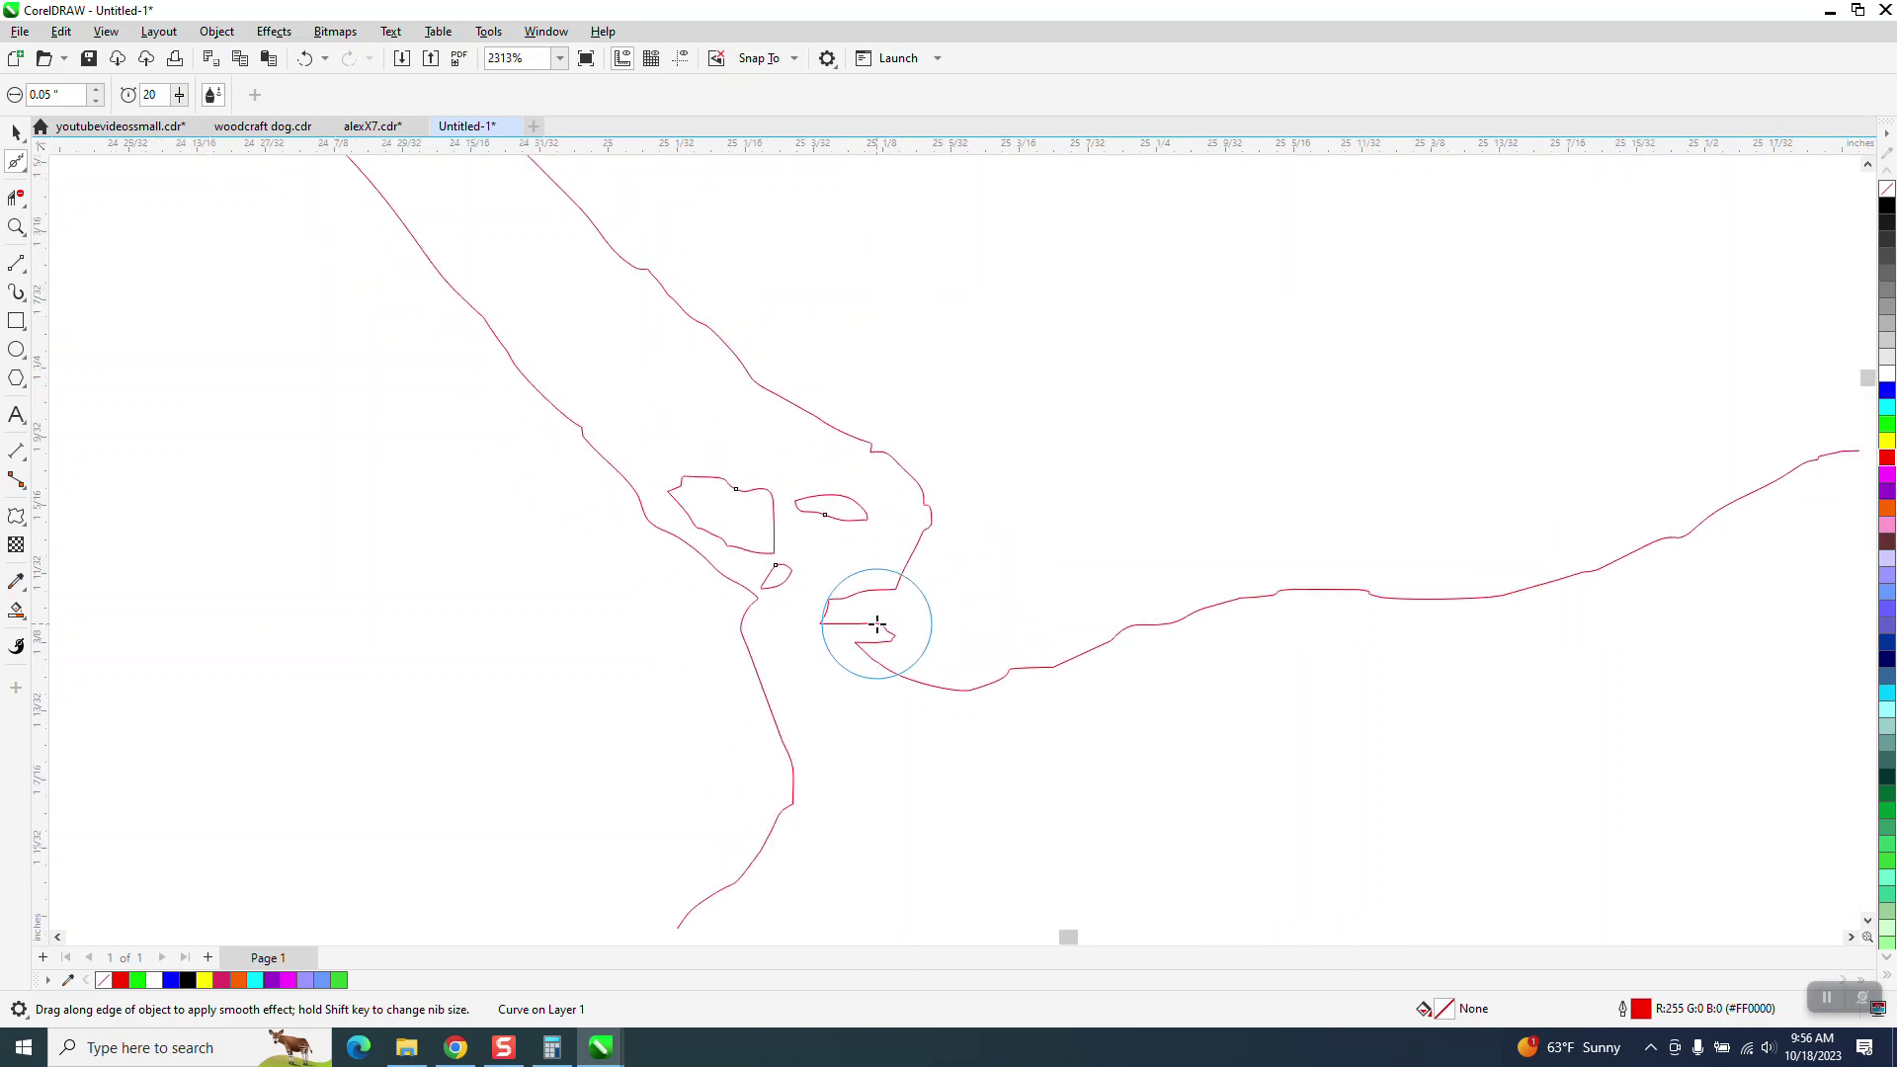
# Smooth the lake's north shore from the northern inlet's mouth eastward
pyautogui.scroll(-1, 799, 642)
pyautogui.moveTo(1231, 621)
pyautogui.mouseDown()
pyautogui.moveTo(1564, 525)
pyautogui.moveTo(1672, 602)
pyautogui.mouseUp()
pyautogui.scroll(-2, 800, 428)
pyautogui.moveTo(1151, 537)
pyautogui.mouseDown()
pyautogui.moveTo(1257, 533)
pyautogui.moveTo(1595, 591)
pyautogui.moveTo(1723, 639)
pyautogui.moveTo(1596, 602)
pyautogui.moveTo(1498, 613)
pyautogui.moveTo(1574, 569)
pyautogui.moveTo(1554, 576)
pyautogui.mouseUp()
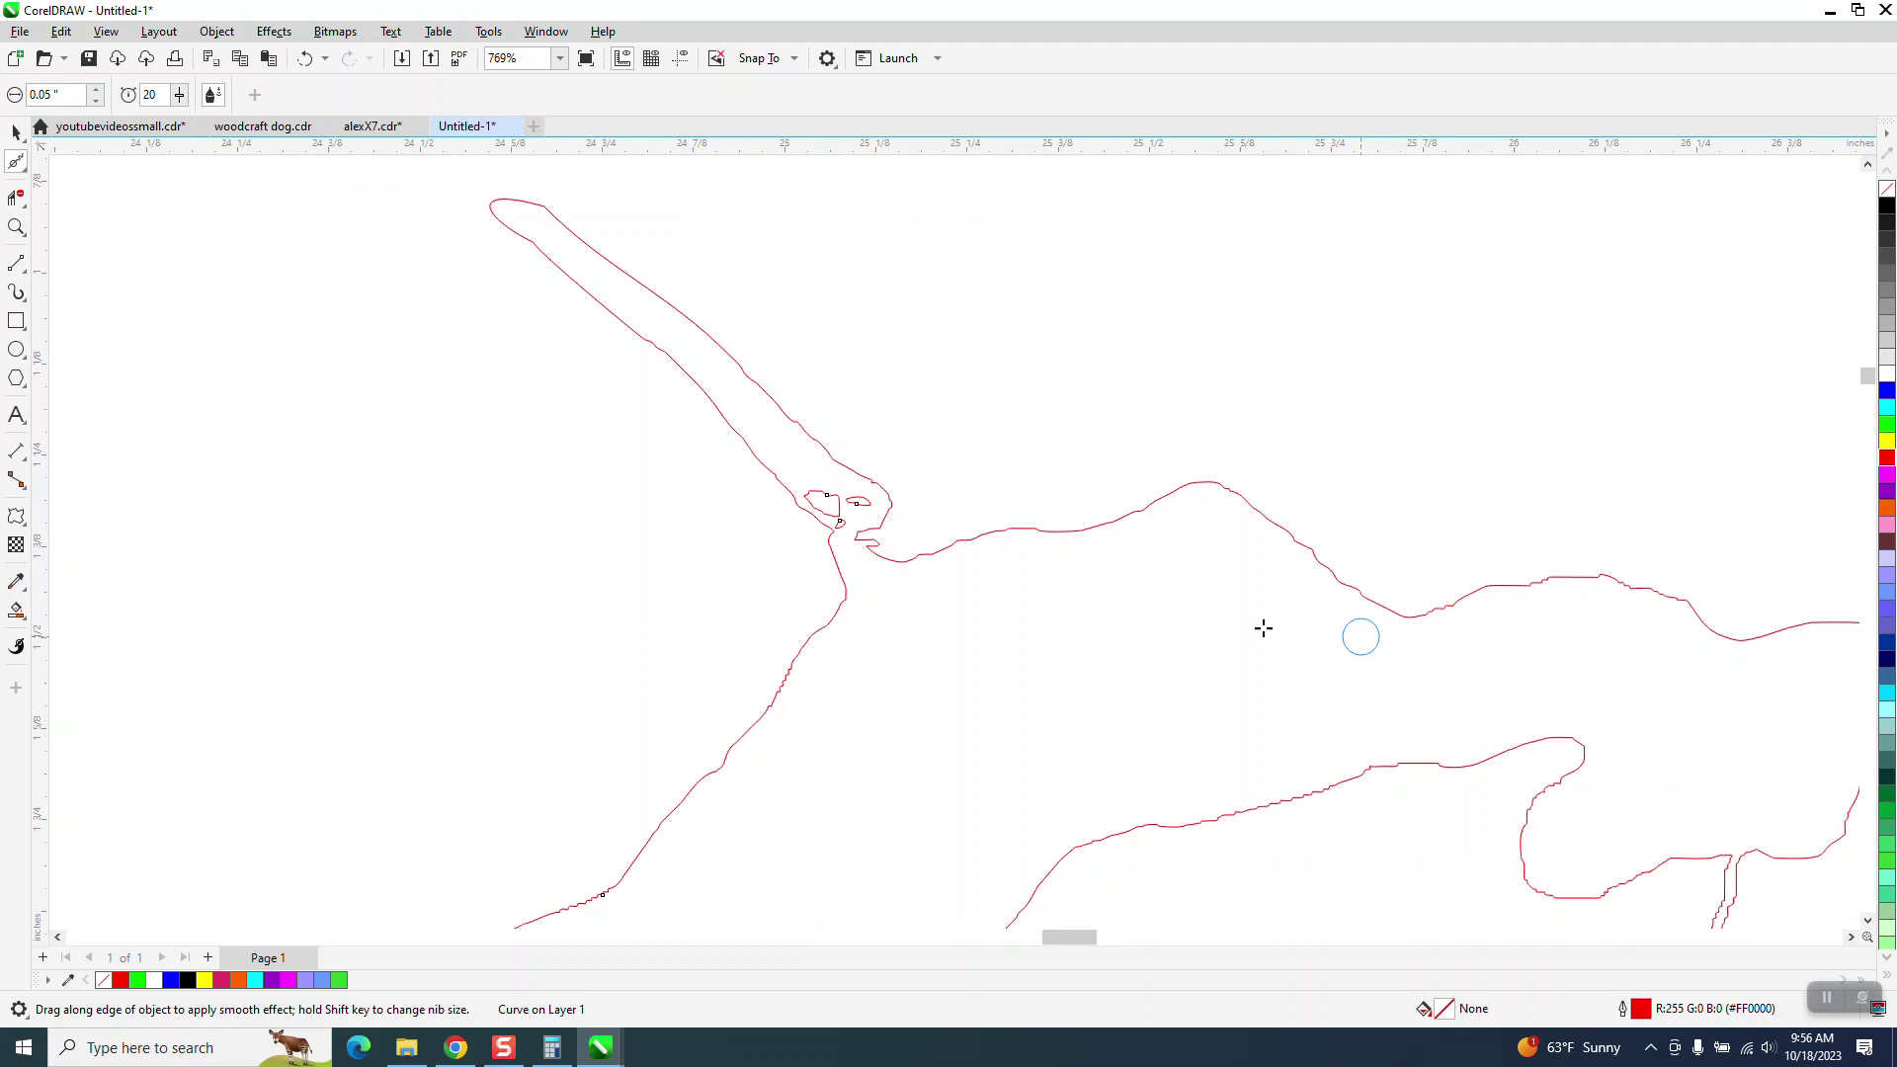
pyautogui.scroll(-2, 1122, 534)
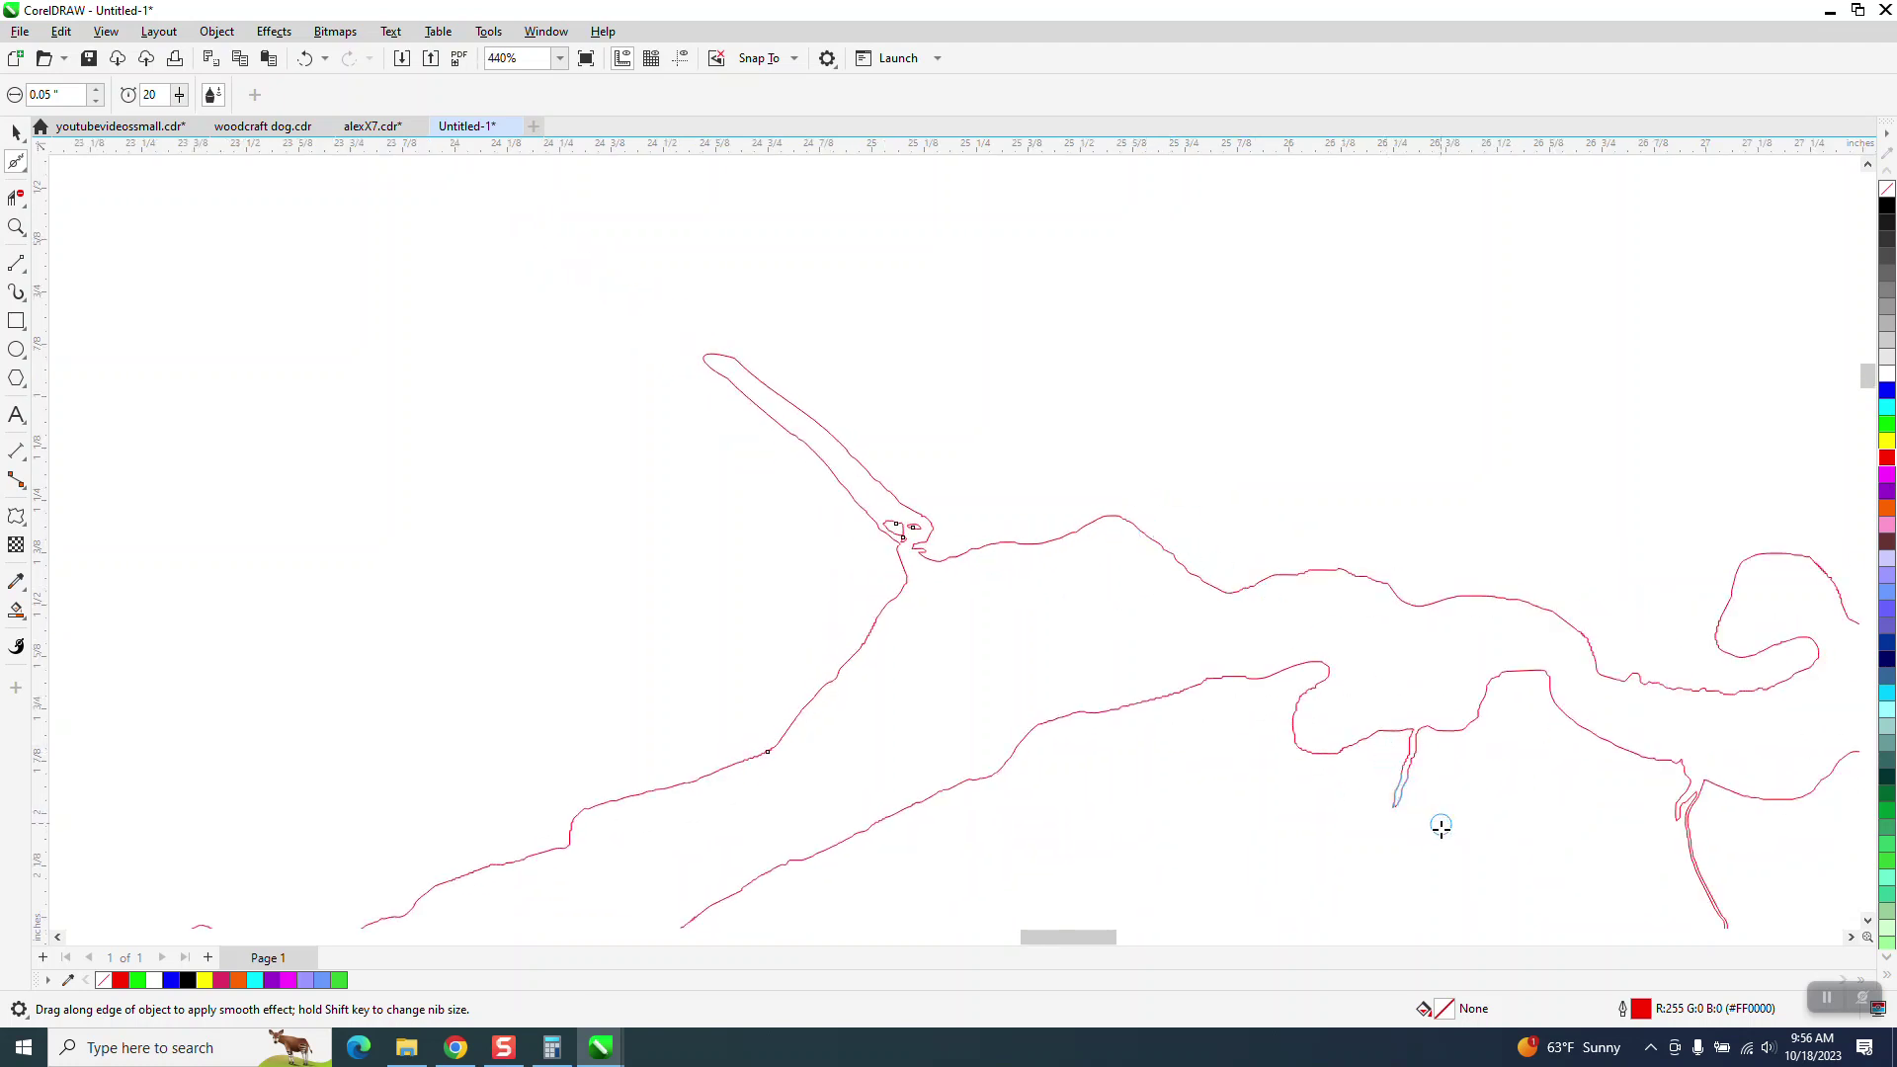
# Smooth the banks of the narrow creek branching off the south shore with the Smooth tool
pyautogui.press('z')
pyautogui.moveTo(1350, 754); pyautogui.dragTo(1449, 823)
pyautogui.moveTo(979, 808); pyautogui.dragTo(979, 809)
pyautogui.click(25, 169)
pyautogui.click(81, 190)
pyautogui.moveTo(829, 419)
pyautogui.mouseDown()
pyautogui.moveTo(804, 406)
pyautogui.moveTo(817, 424)
pyautogui.mouseUp()
pyautogui.scroll(-3, 711, 702)
pyautogui.scroll(-12, 756, 691)
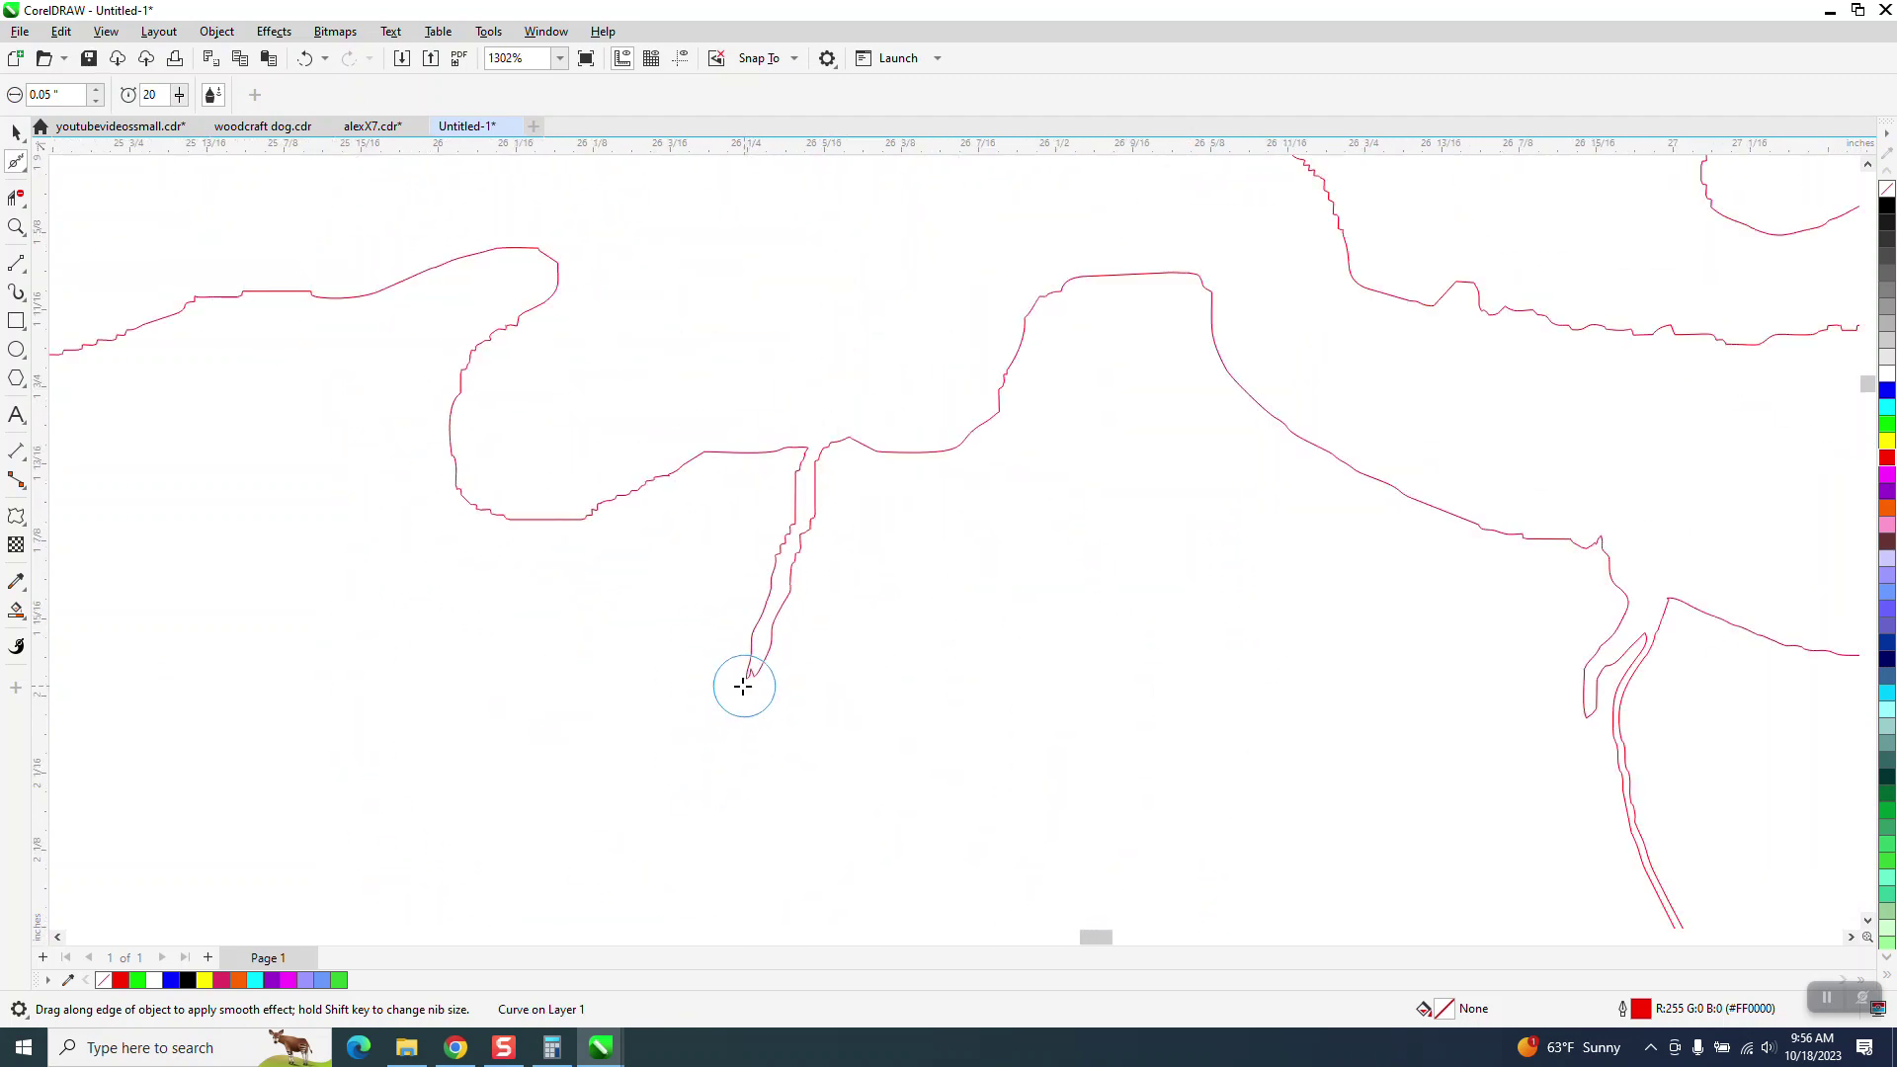
pyautogui.scroll(-1, 410, 484)
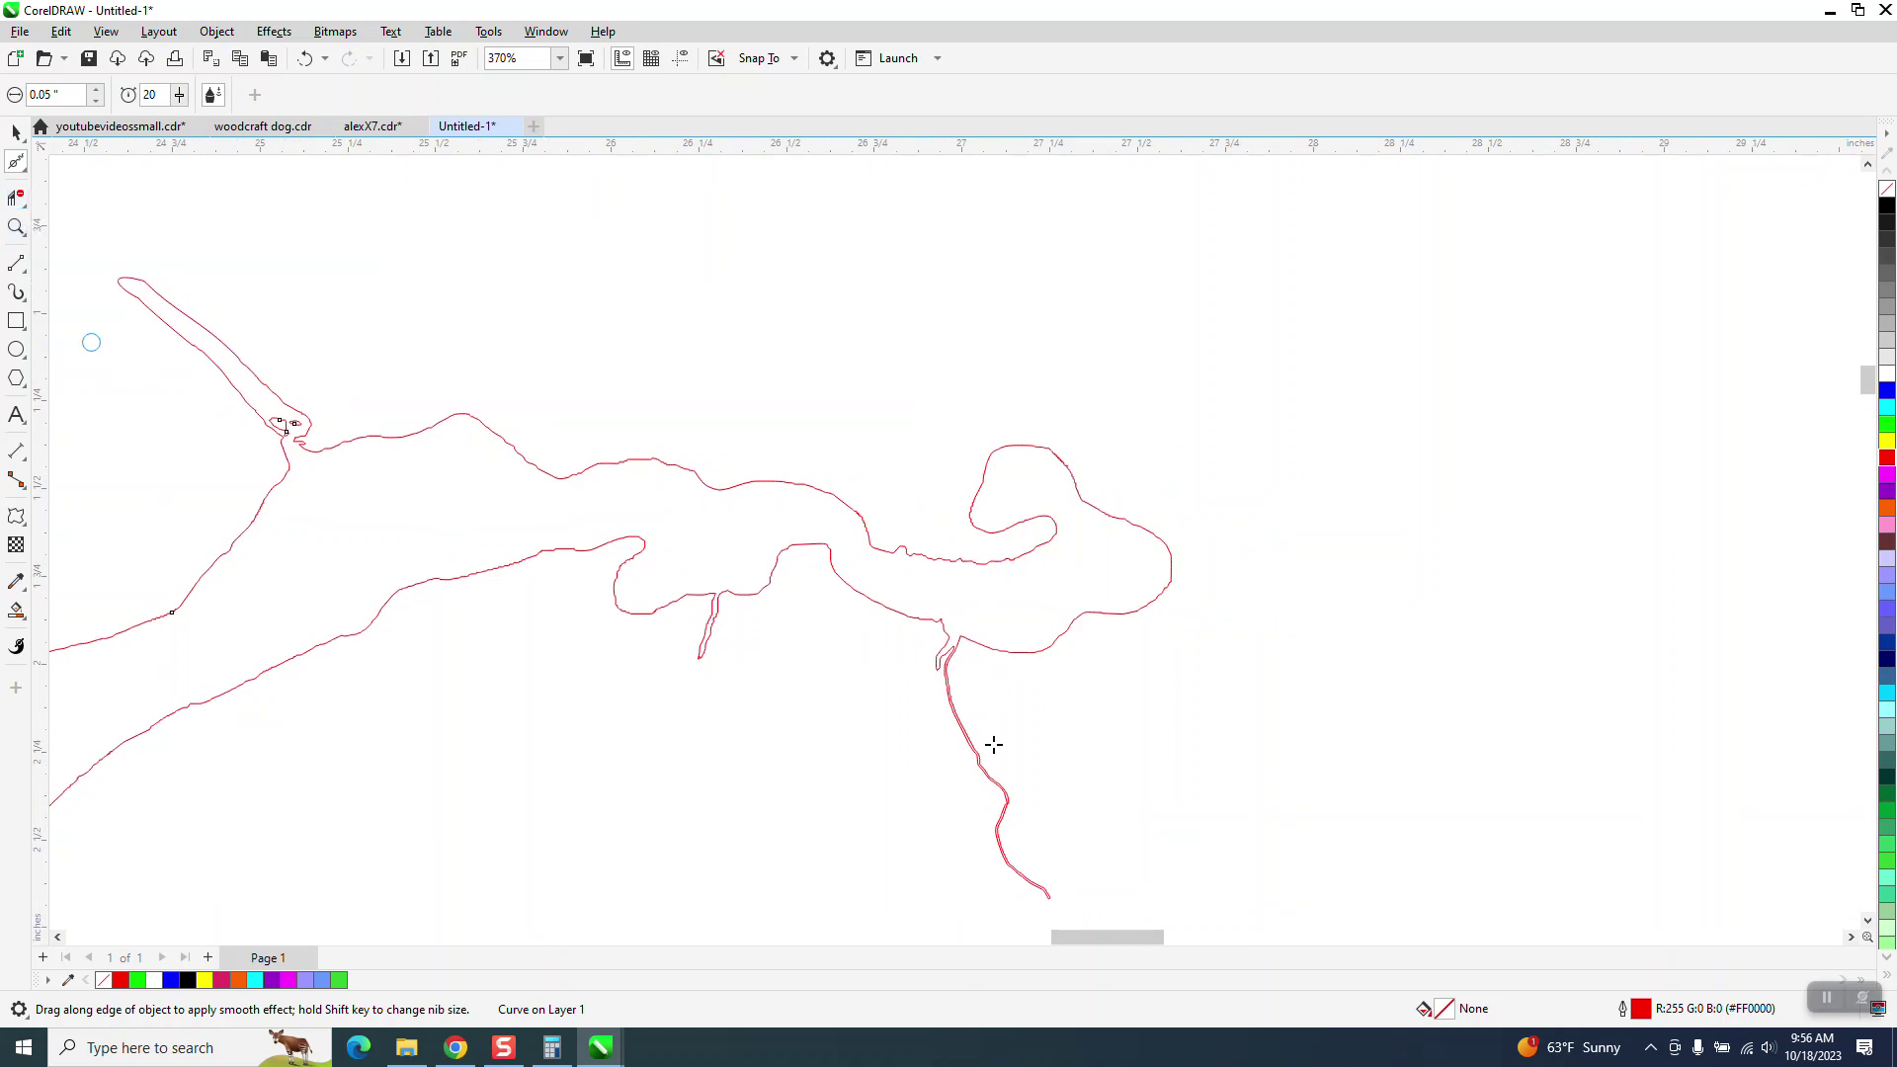
# Separate the pinched banks of the long eastern creek by moving the west bank's nodes outward with the Shape tool
pyautogui.click(16, 226)
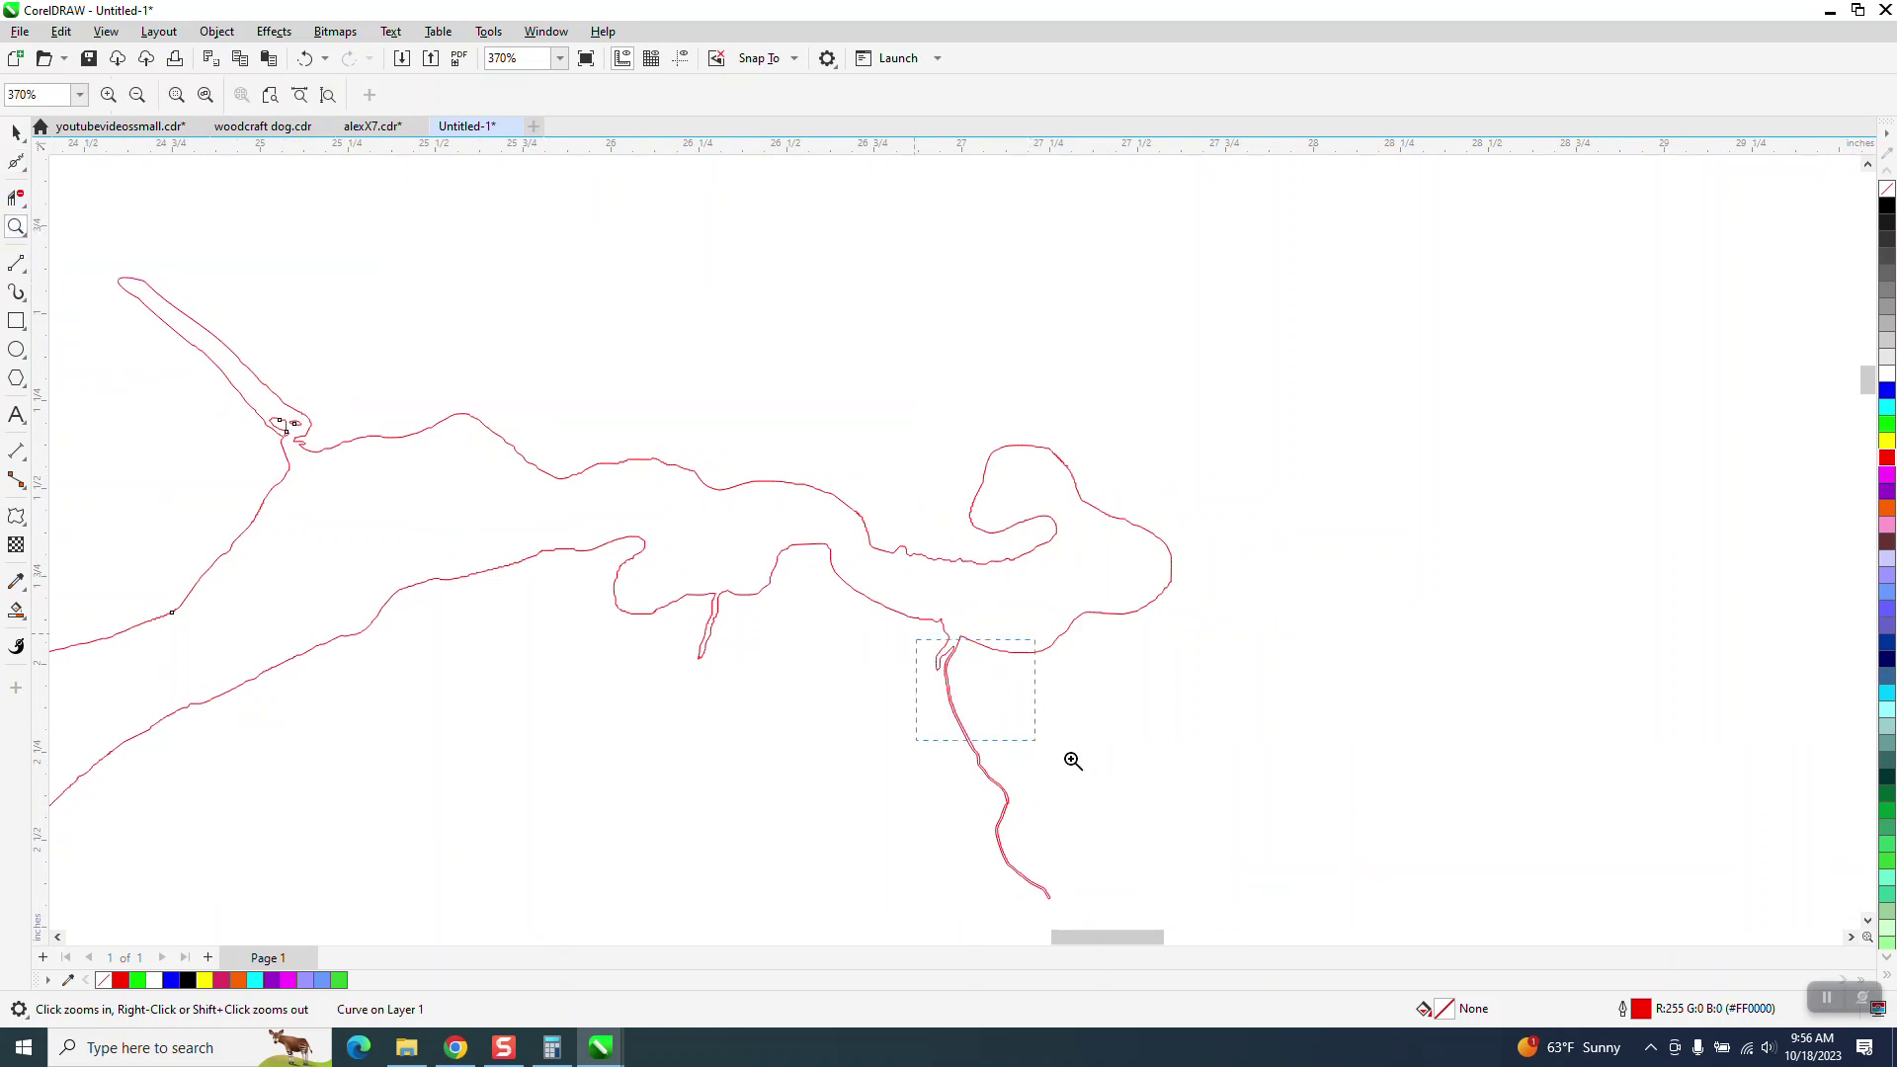
pyautogui.moveTo(1073, 760); pyautogui.dragTo(1122, 810)
pyautogui.scroll(-1, 779, 609)
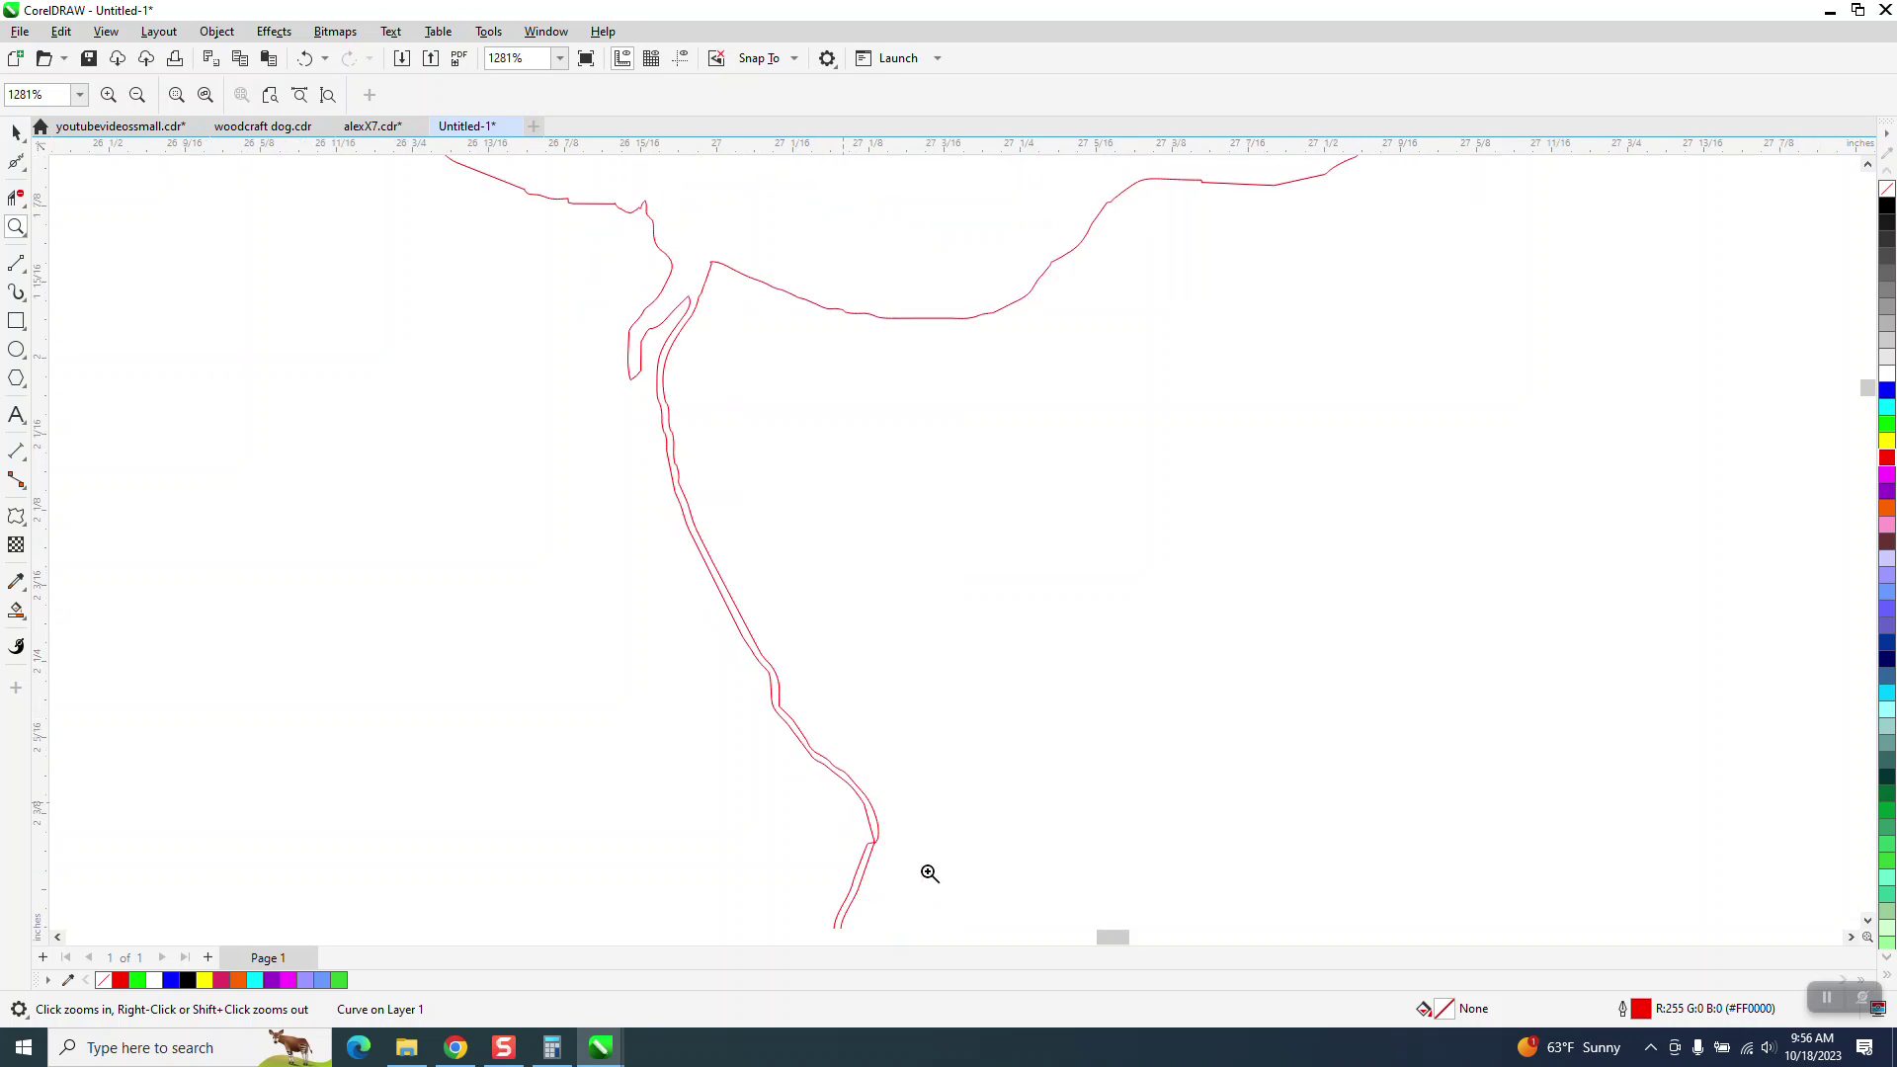
pyautogui.scroll(8, 930, 873)
pyautogui.scroll(-2, 869, 548)
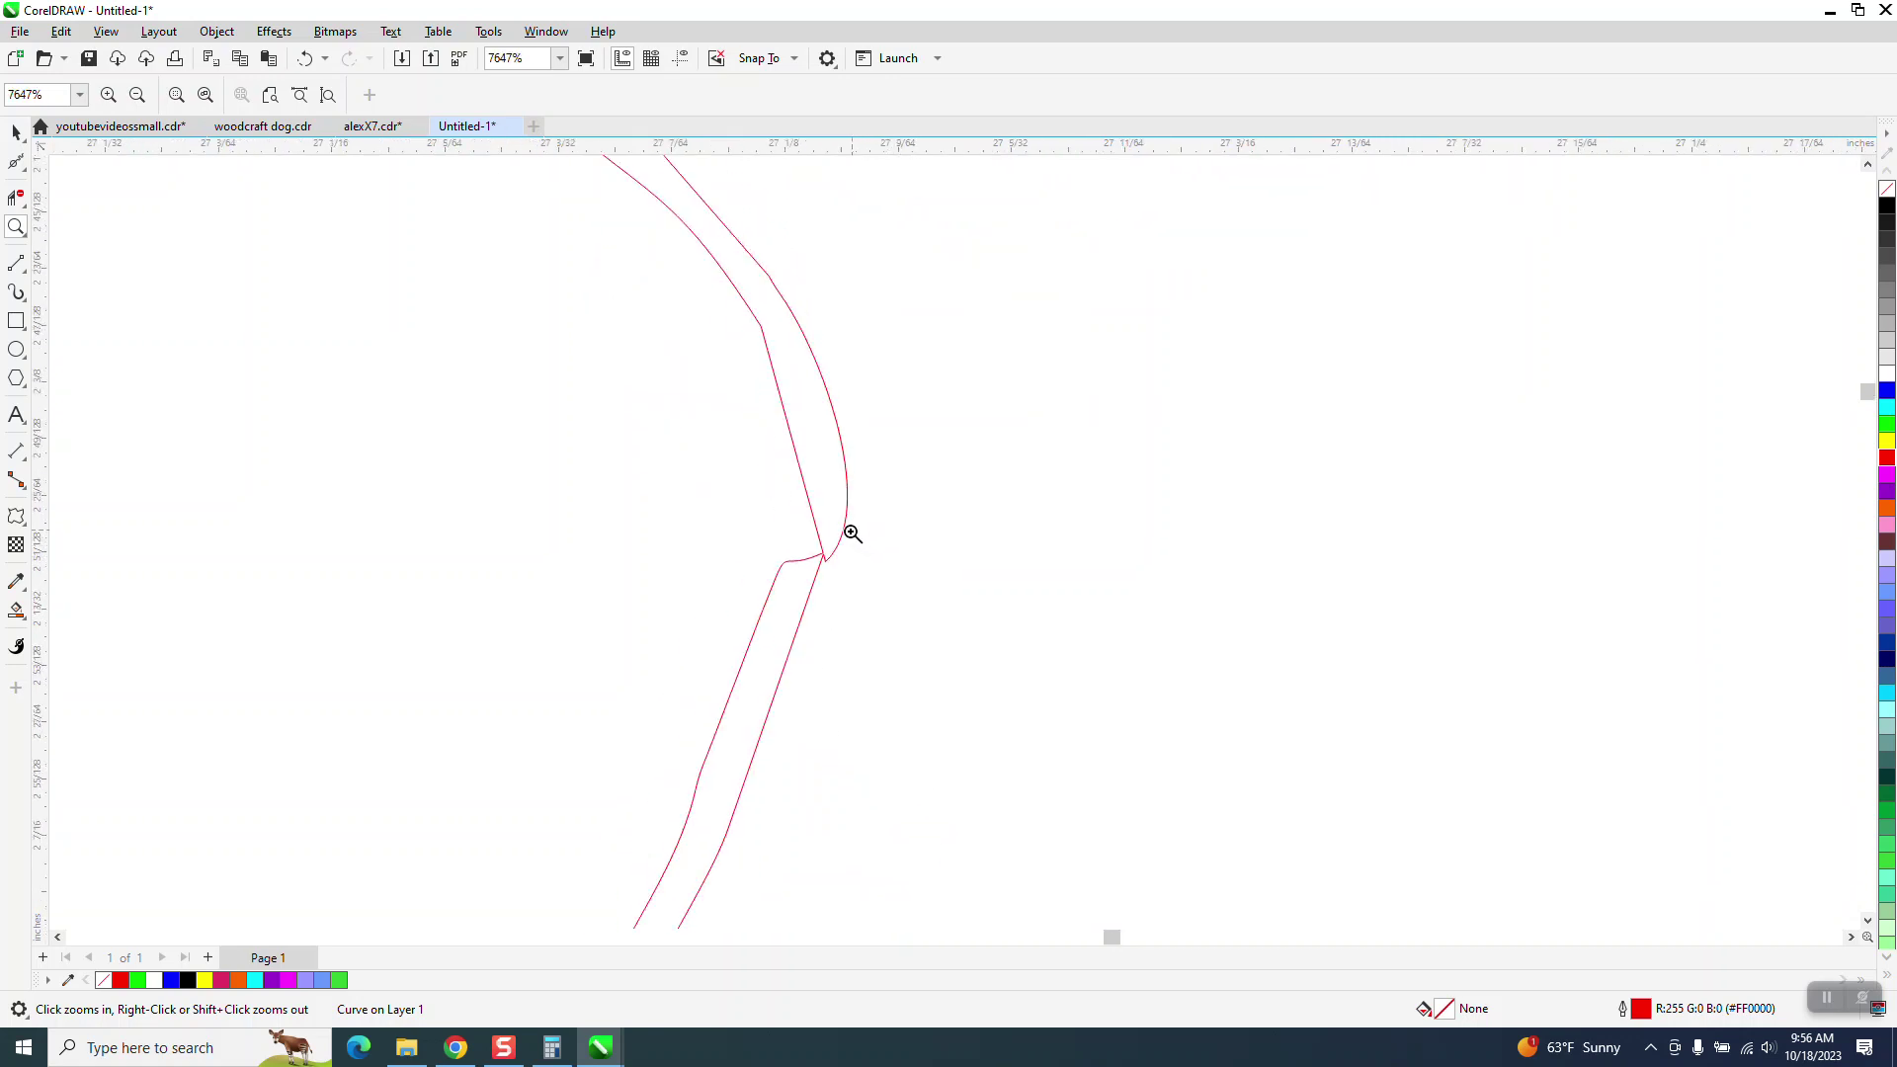
pyautogui.click(16, 161)
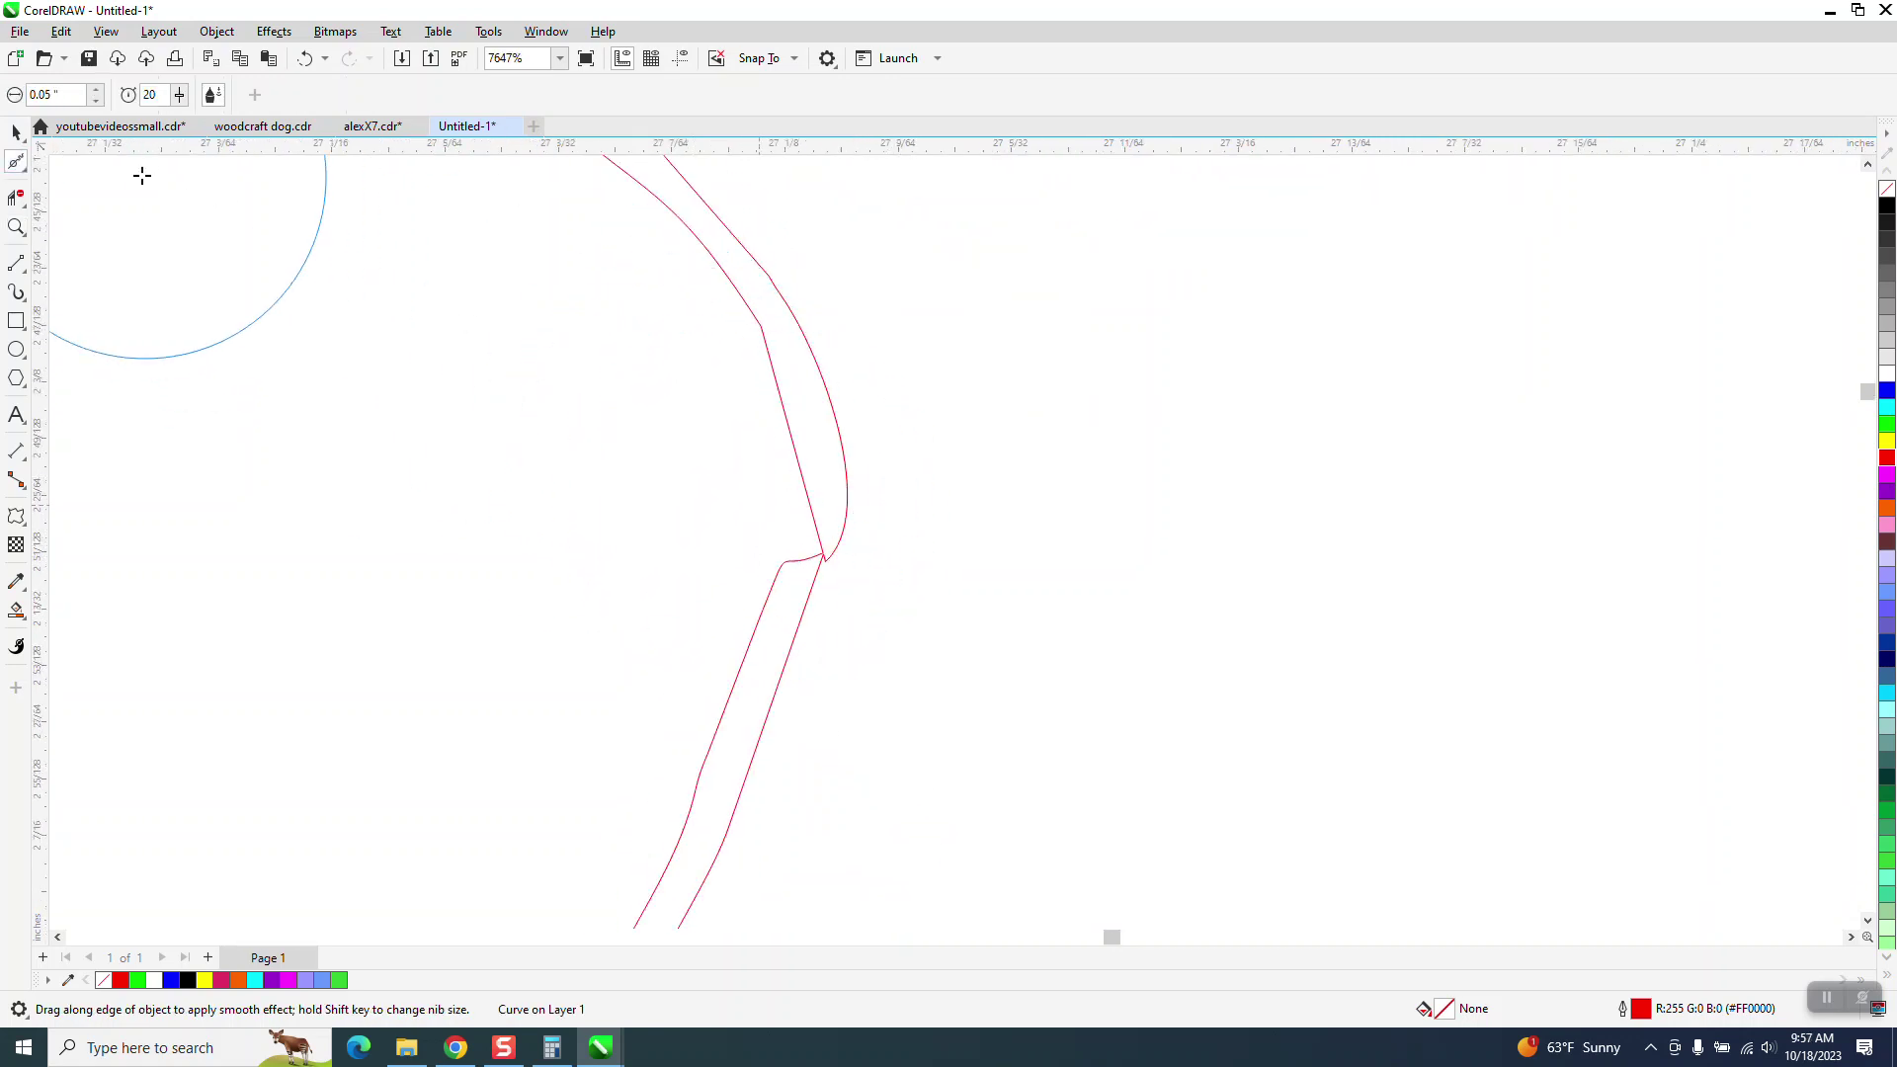
pyautogui.click(27, 170)
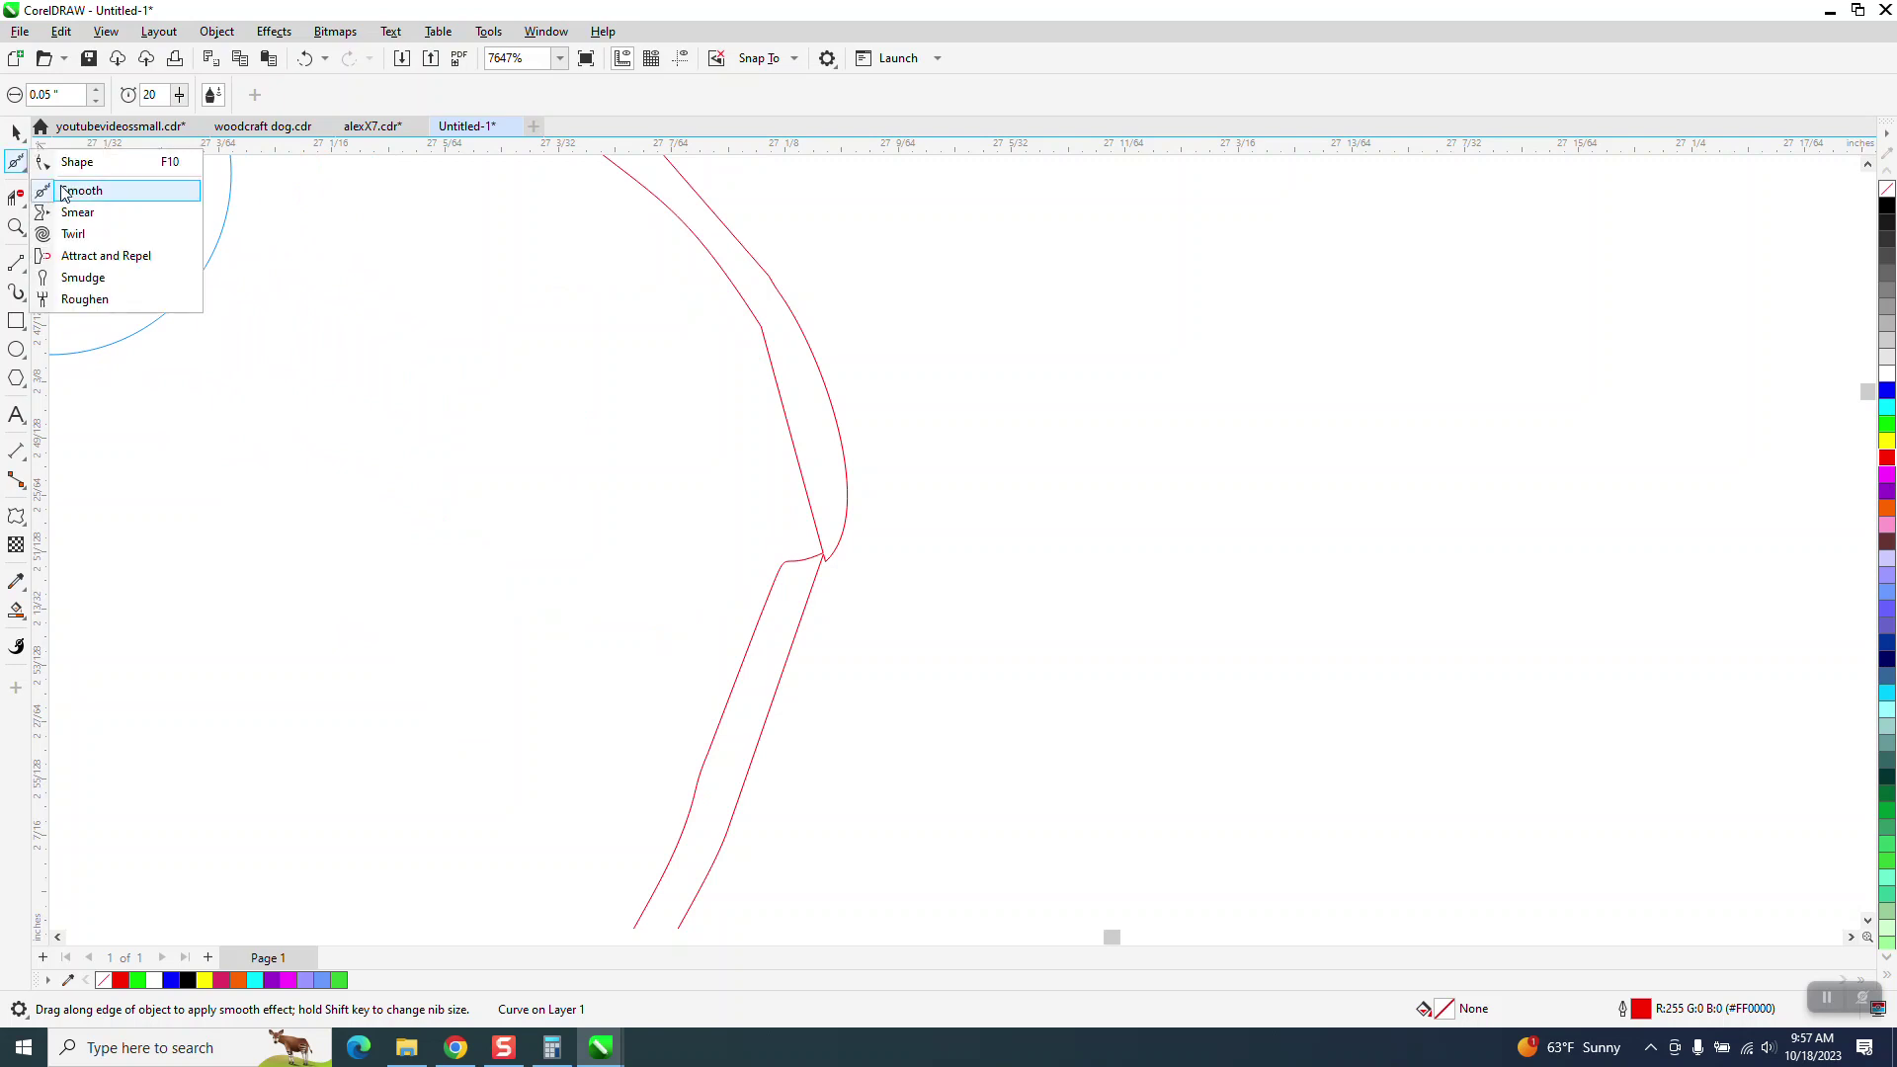
pyautogui.click(61, 157)
pyautogui.press('F10')
pyautogui.moveTo(825, 558); pyautogui.dragTo(795, 563)
pyautogui.moveTo(781, 573); pyautogui.dragTo(786, 579)
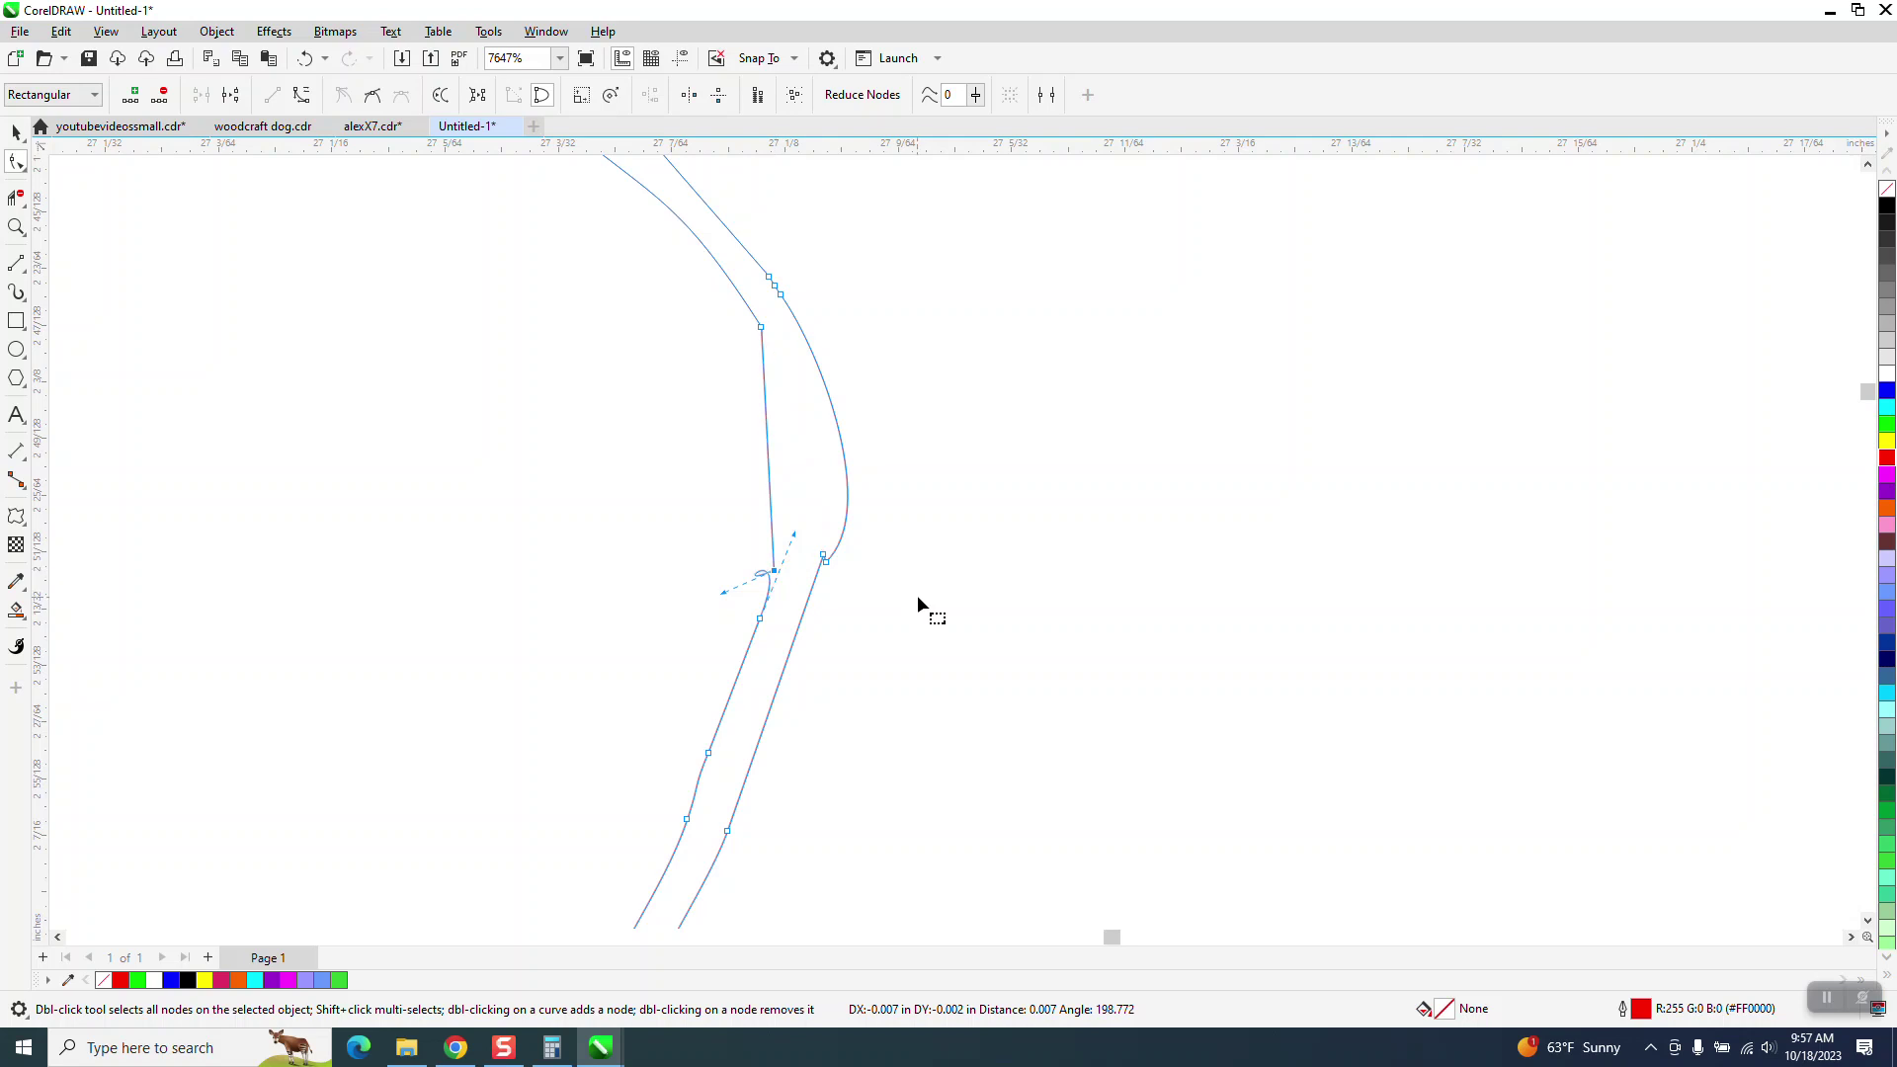
# Reshape the small loop on the creek's west bank, delete its node, and delete the spike node on the east bank
pyautogui.click(16, 227)
pyautogui.moveTo(669, 426); pyautogui.dragTo(1007, 701)
pyautogui.click(16, 161)
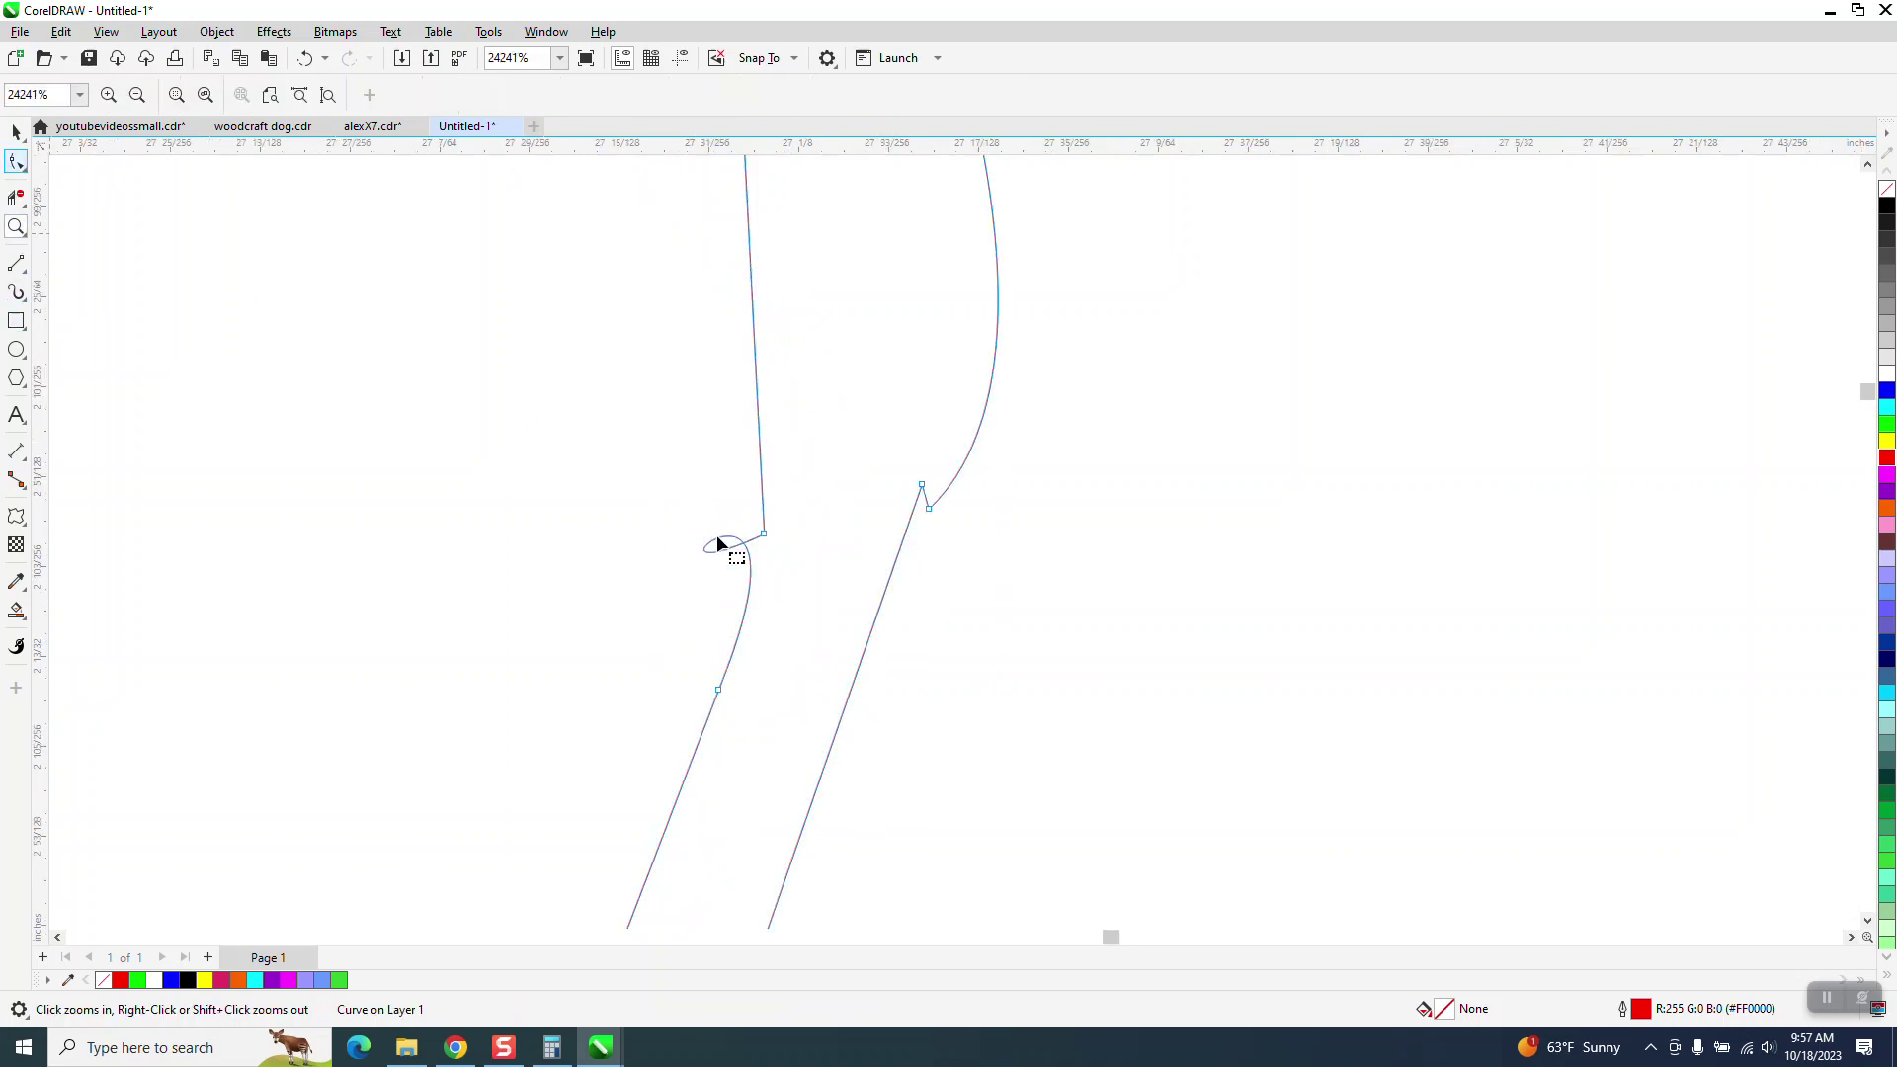
pyautogui.click(769, 532)
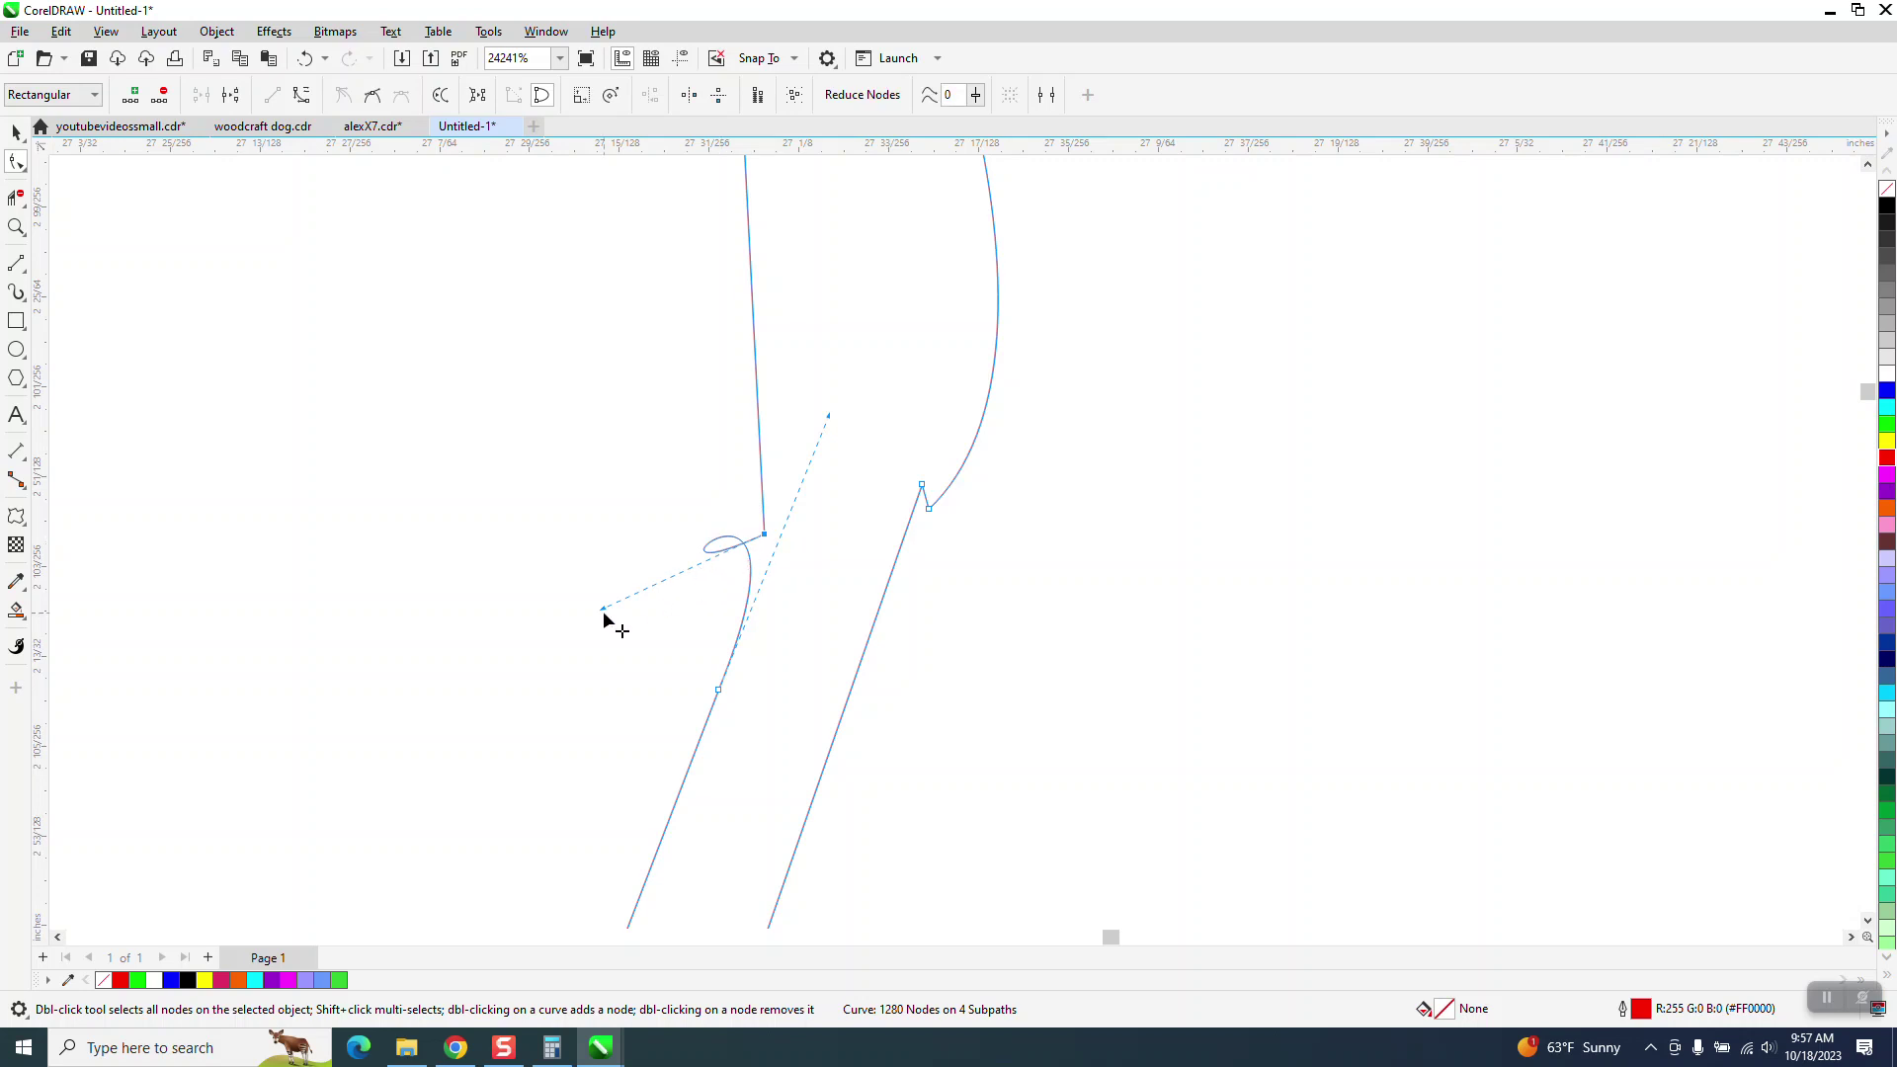
pyautogui.moveTo(614, 626); pyautogui.dragTo(775, 667)
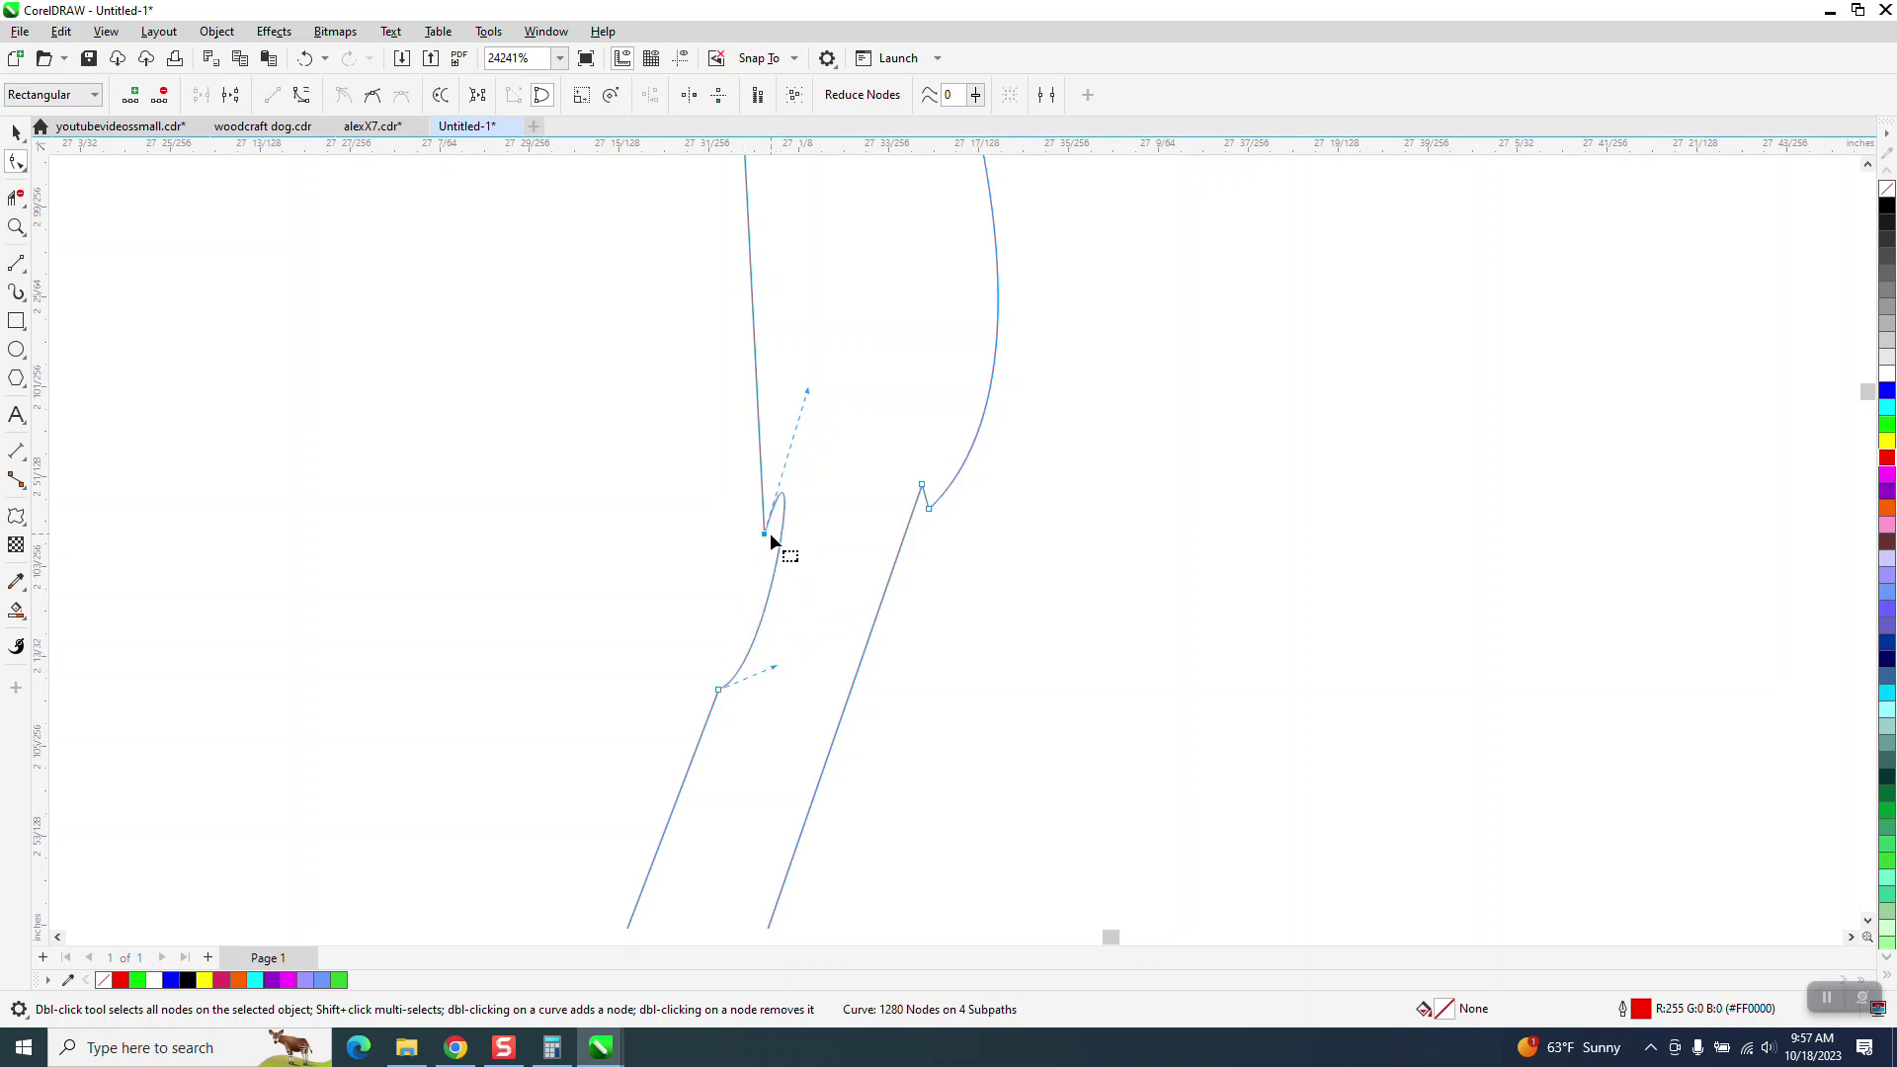
pyautogui.doubleClick(764, 534)
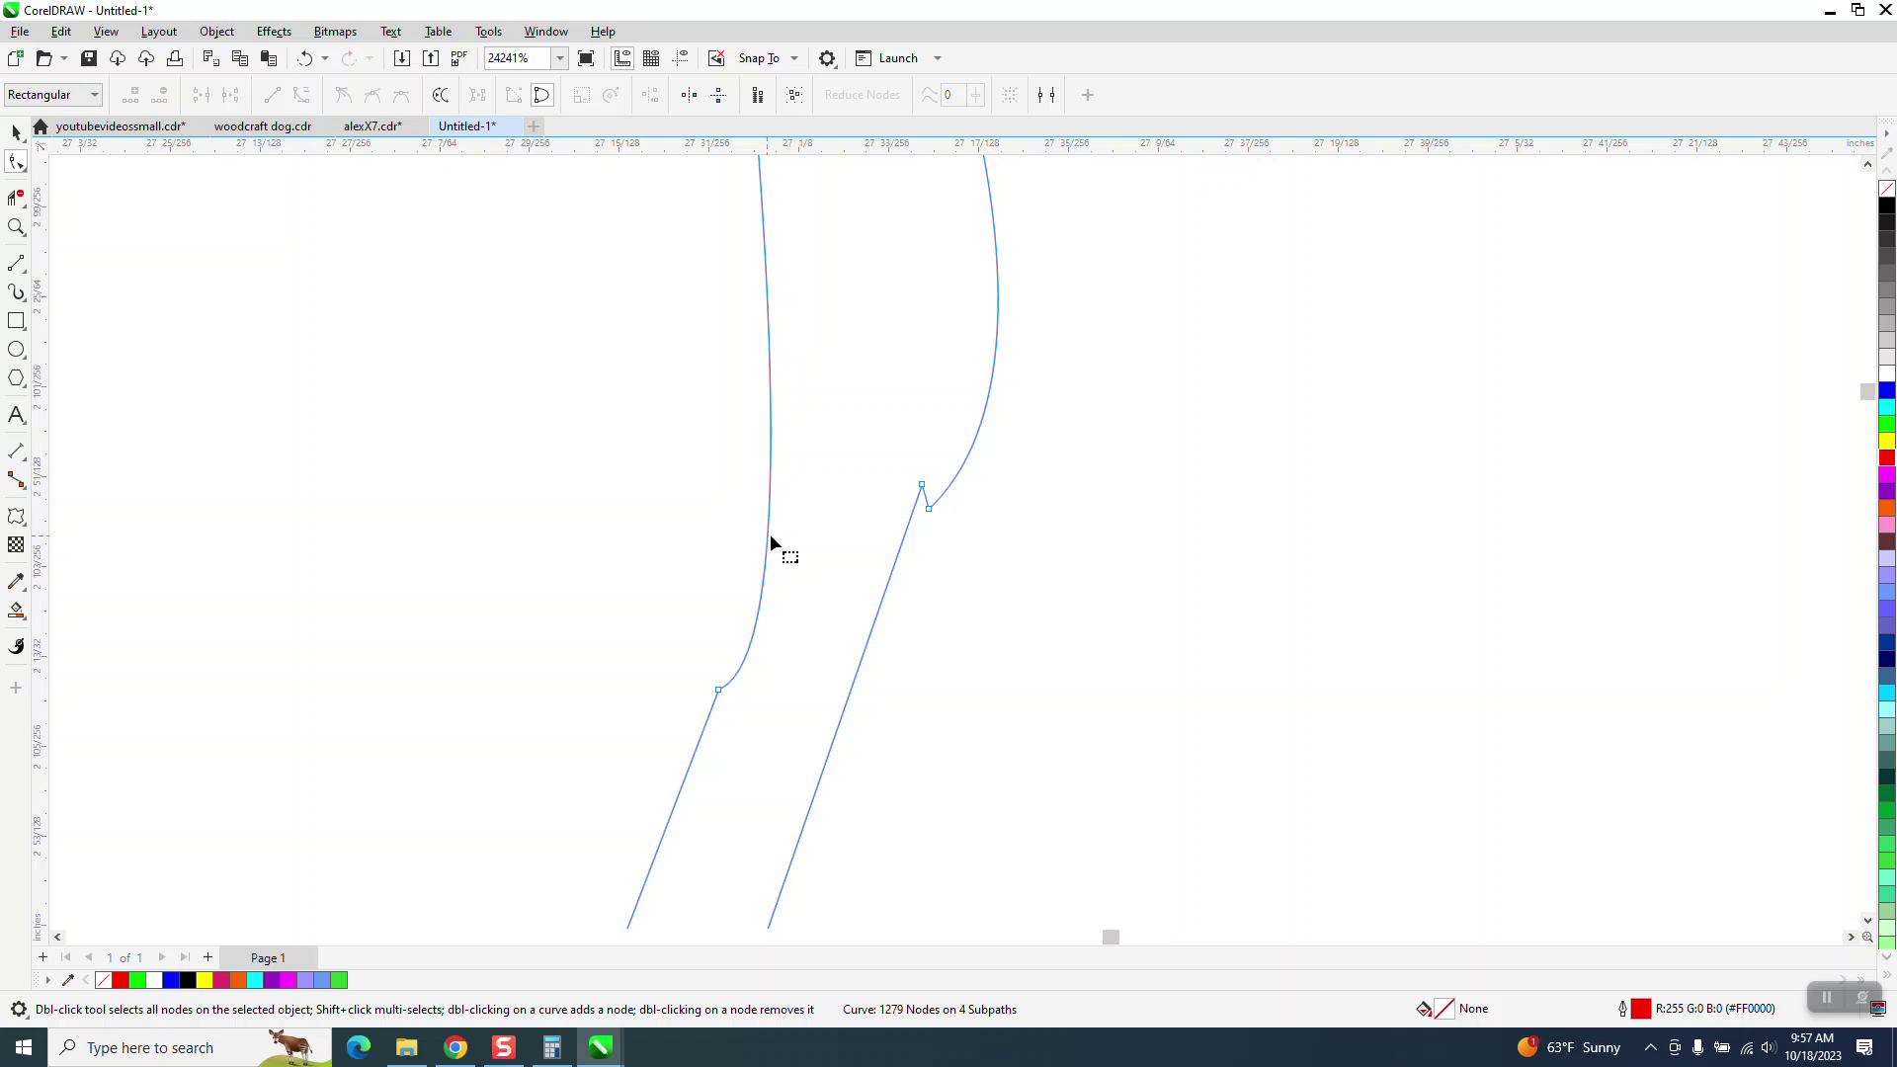
pyautogui.click(918, 486)
pyautogui.press('Delete')
pyautogui.scroll(-2, 978, 545)
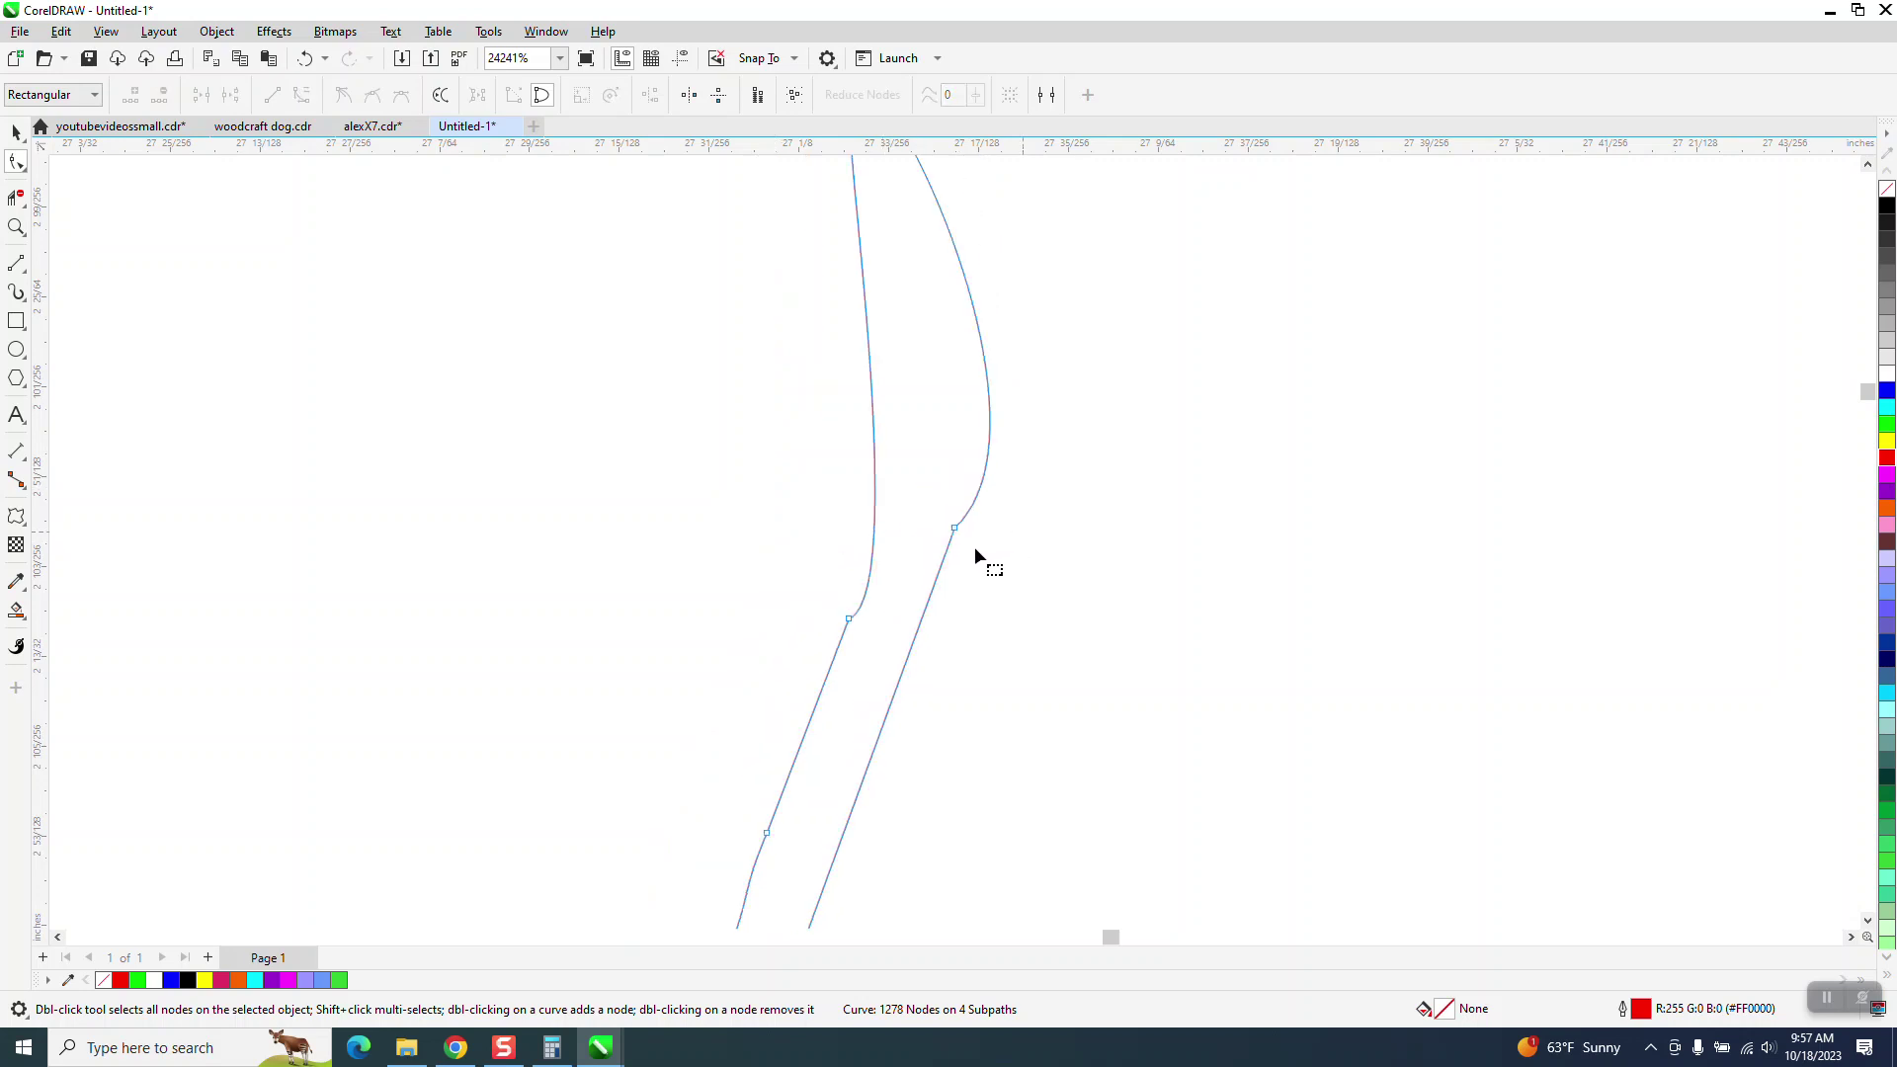
# Smooth the long eastern creek's banks from the repaired bend down to its end with the 0.05-inch nib
pyautogui.click(24, 169)
pyautogui.click(87, 193)
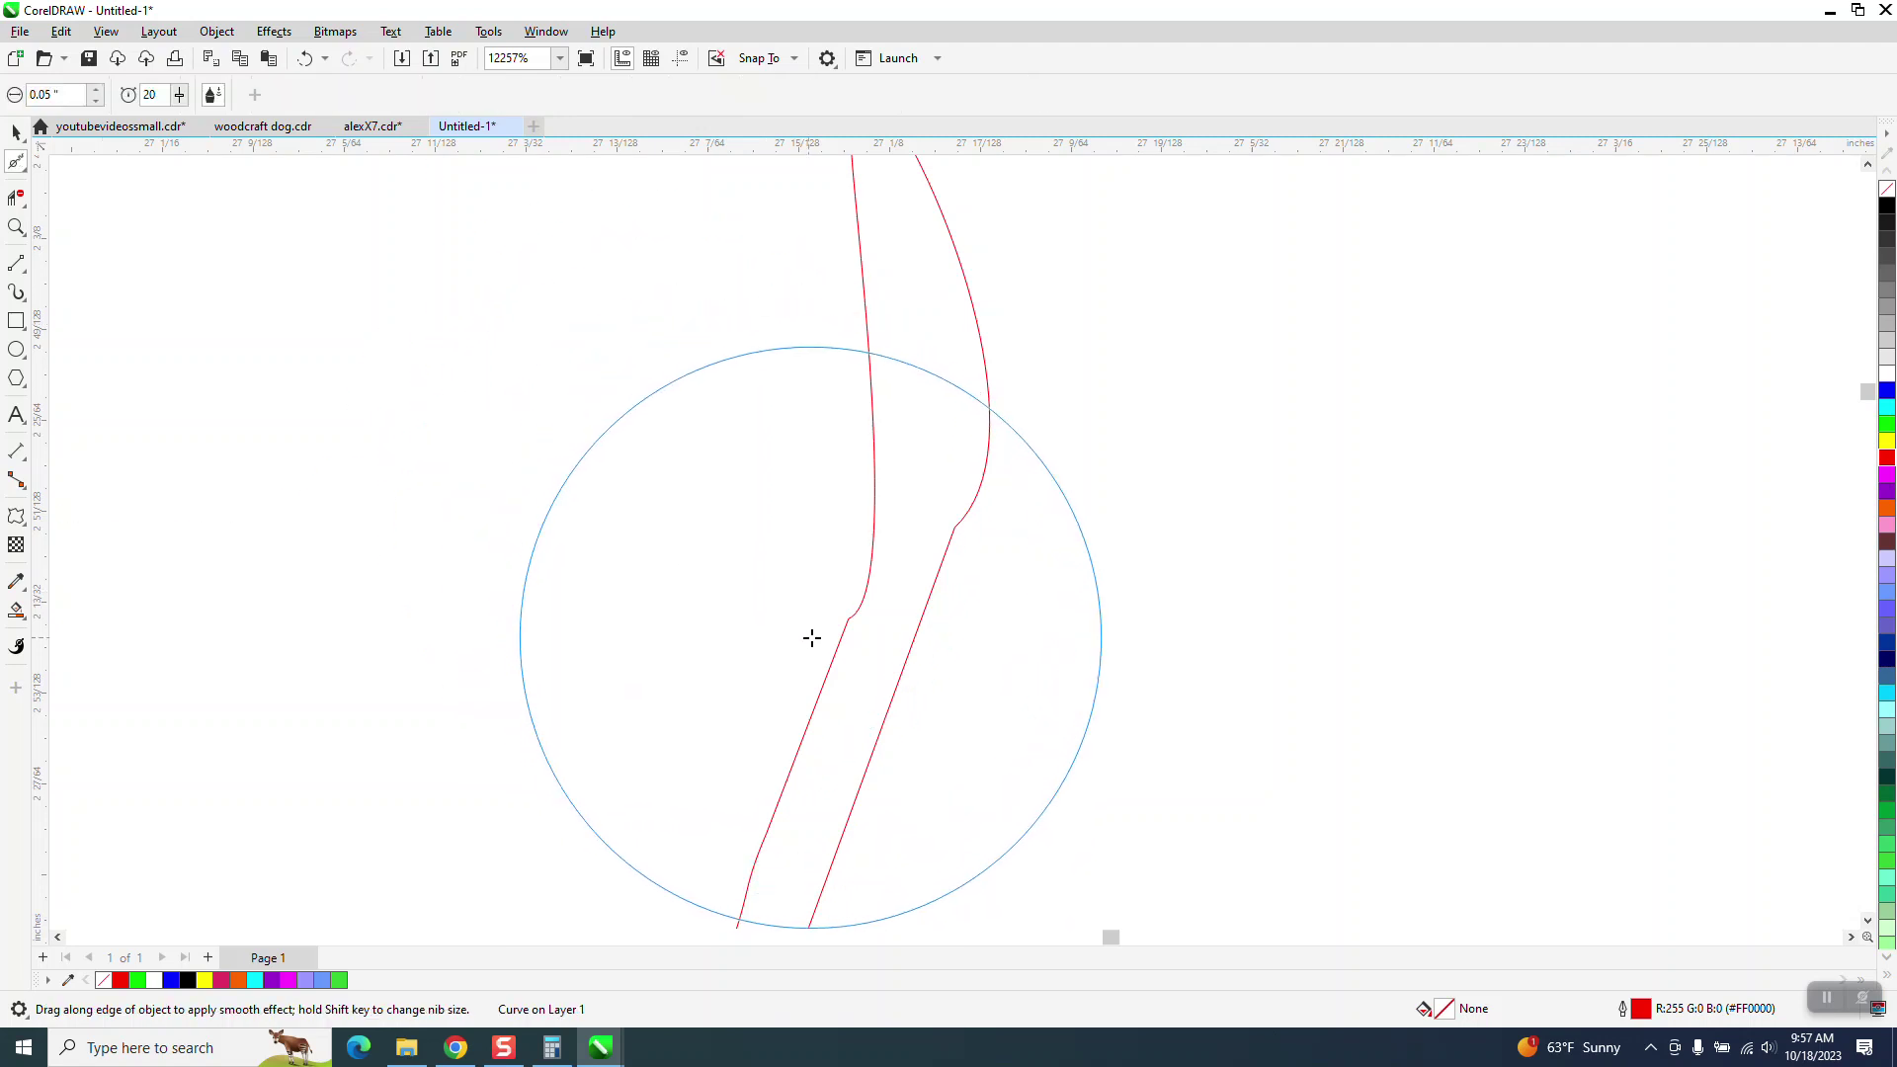
pyautogui.scroll(-6, 771, 445)
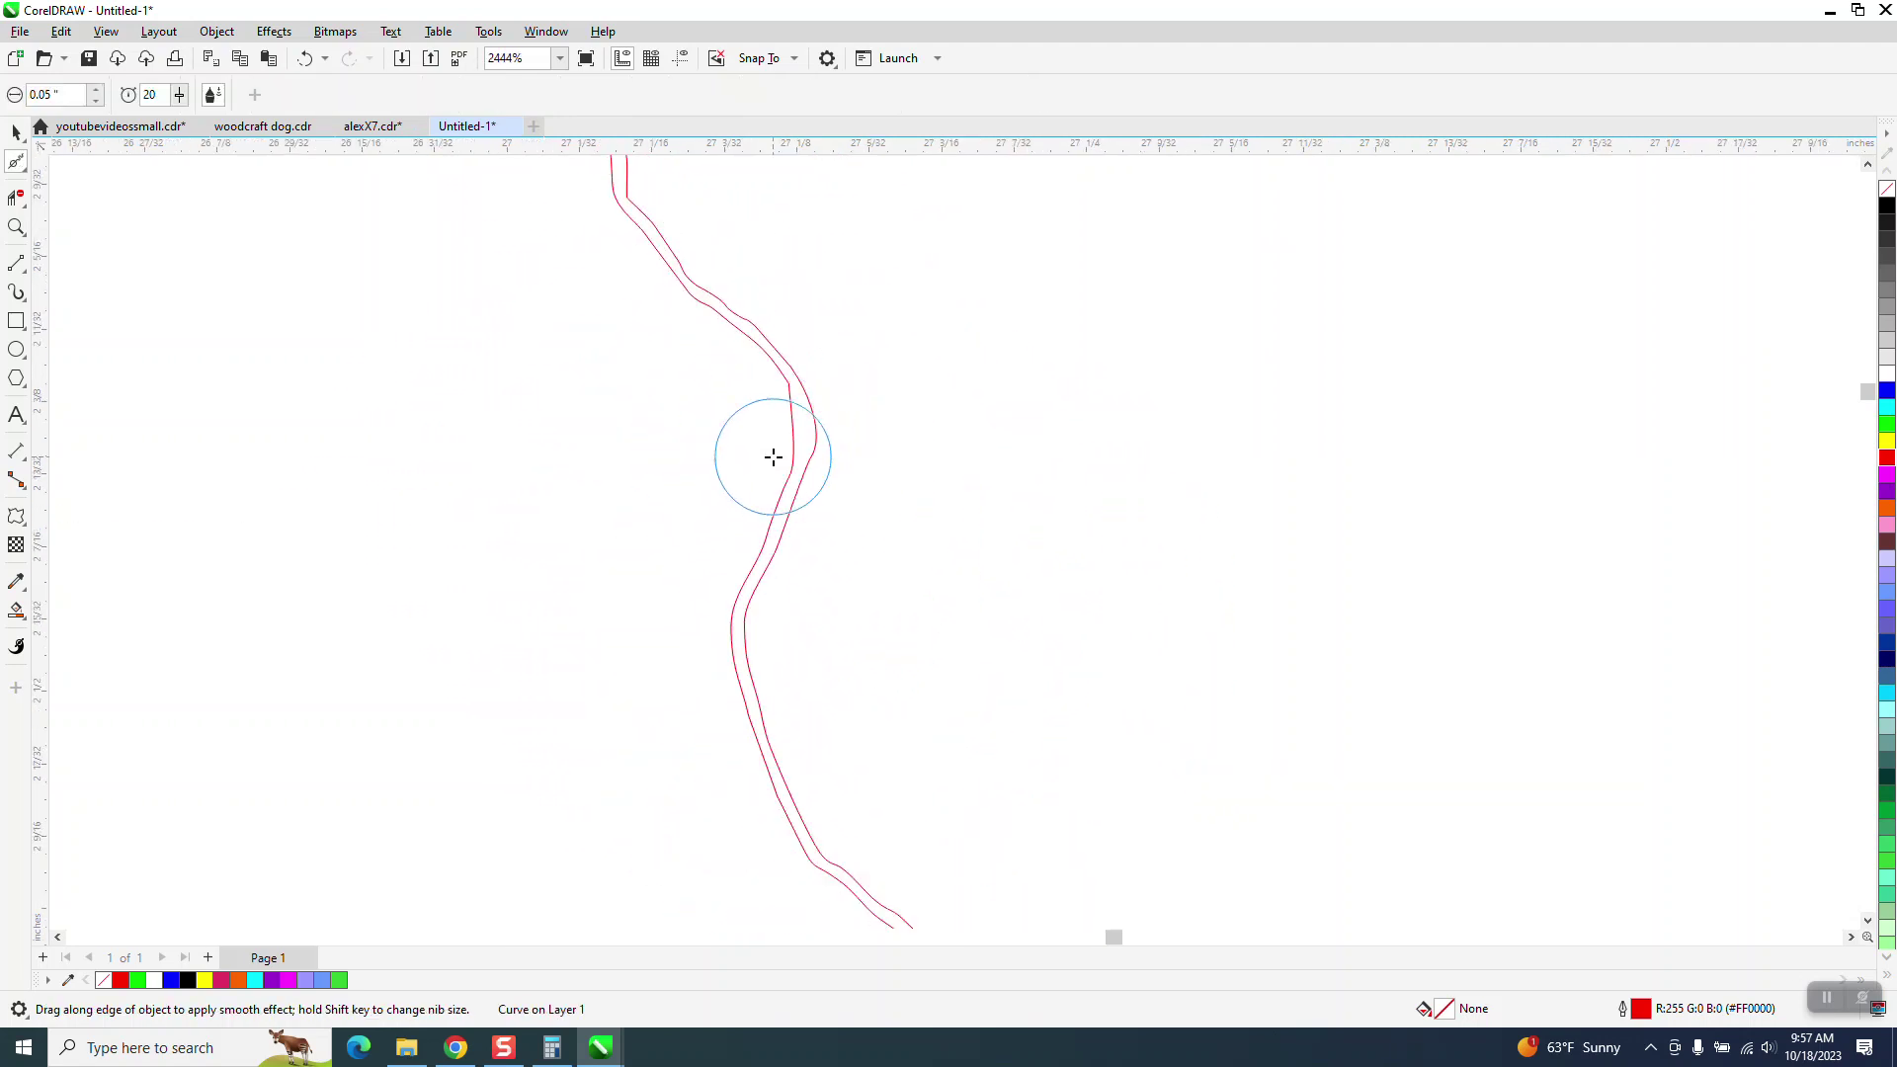
pyautogui.moveTo(783, 660); pyautogui.dragTo(973, 805)
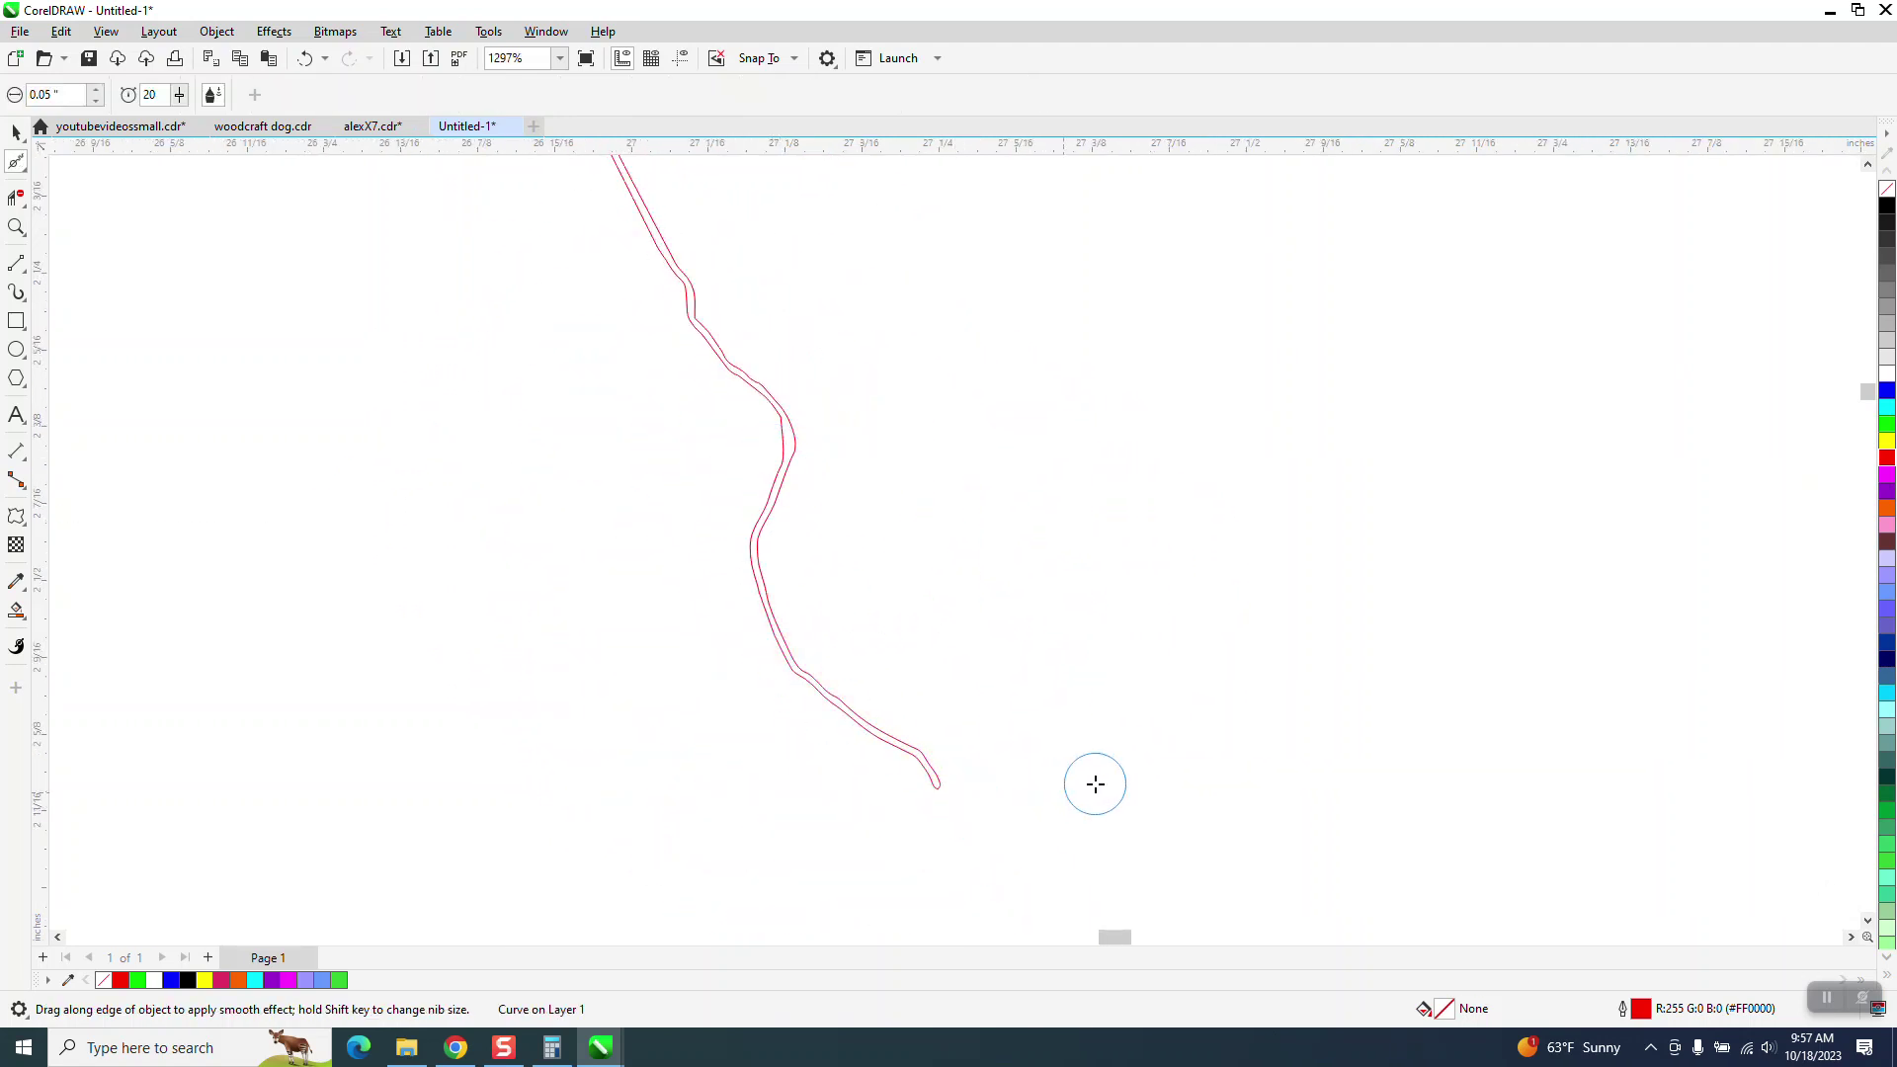
pyautogui.scroll(-4, 923, 563)
pyautogui.scroll(-2, 833, 563)
# Move the cleaned lake outline off the page, beyond its right edge
pyautogui.click(16, 132)
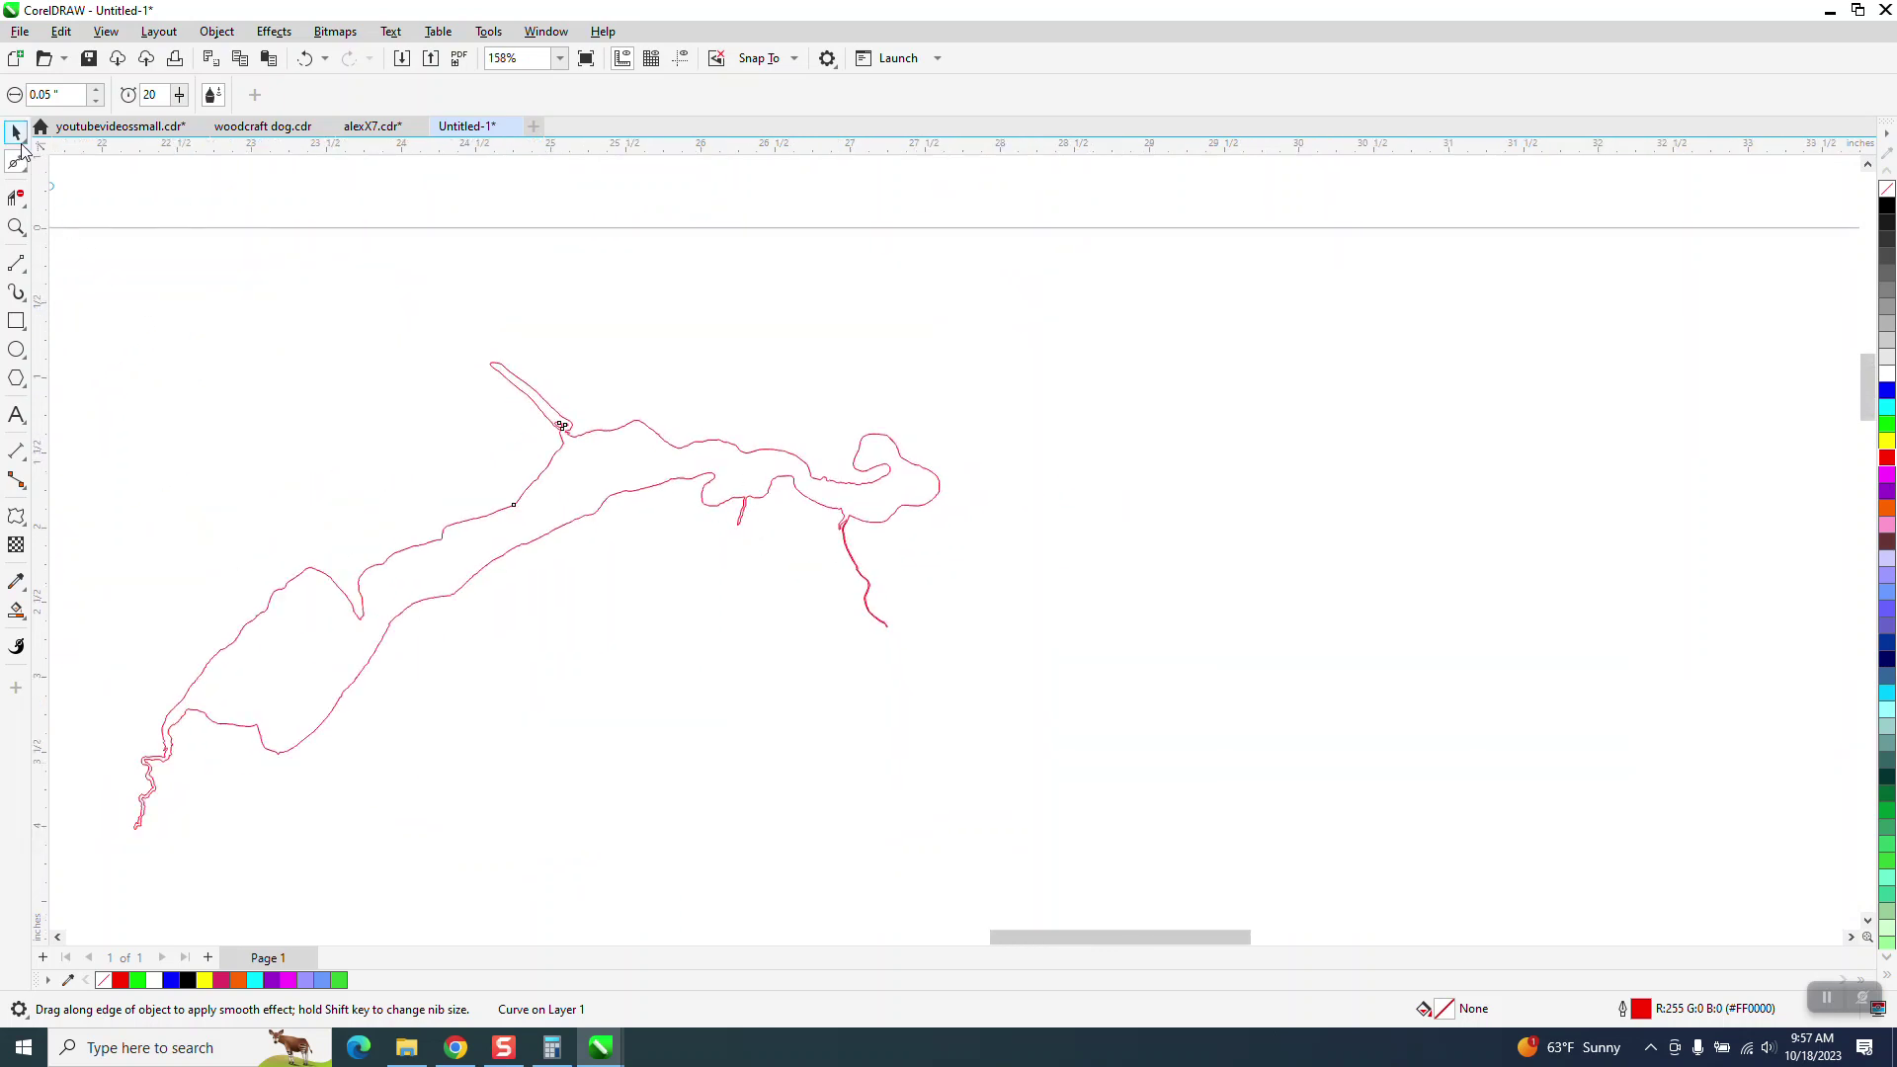
pyautogui.scroll(-1, 637, 312)
pyautogui.scroll(-2, 820, 367)
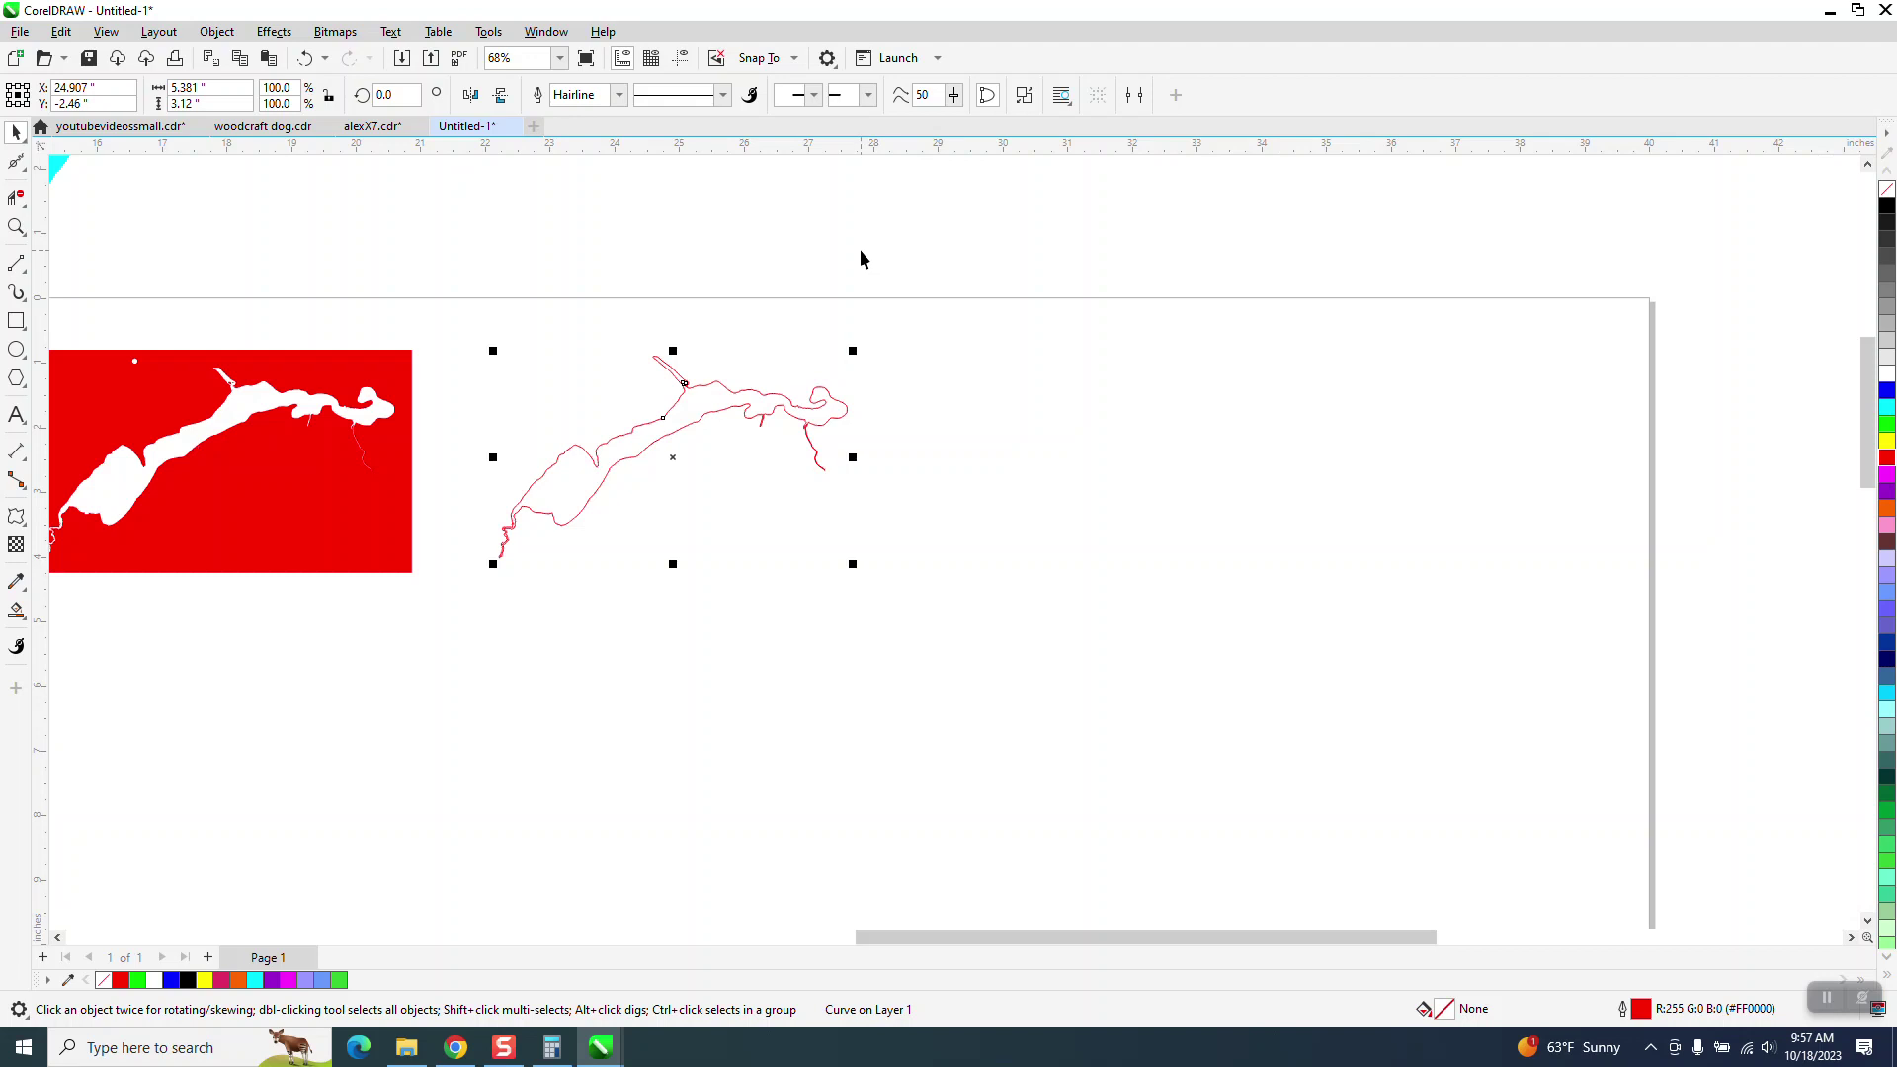
pyautogui.scroll(-1, 868, 252)
pyautogui.click(961, 372)
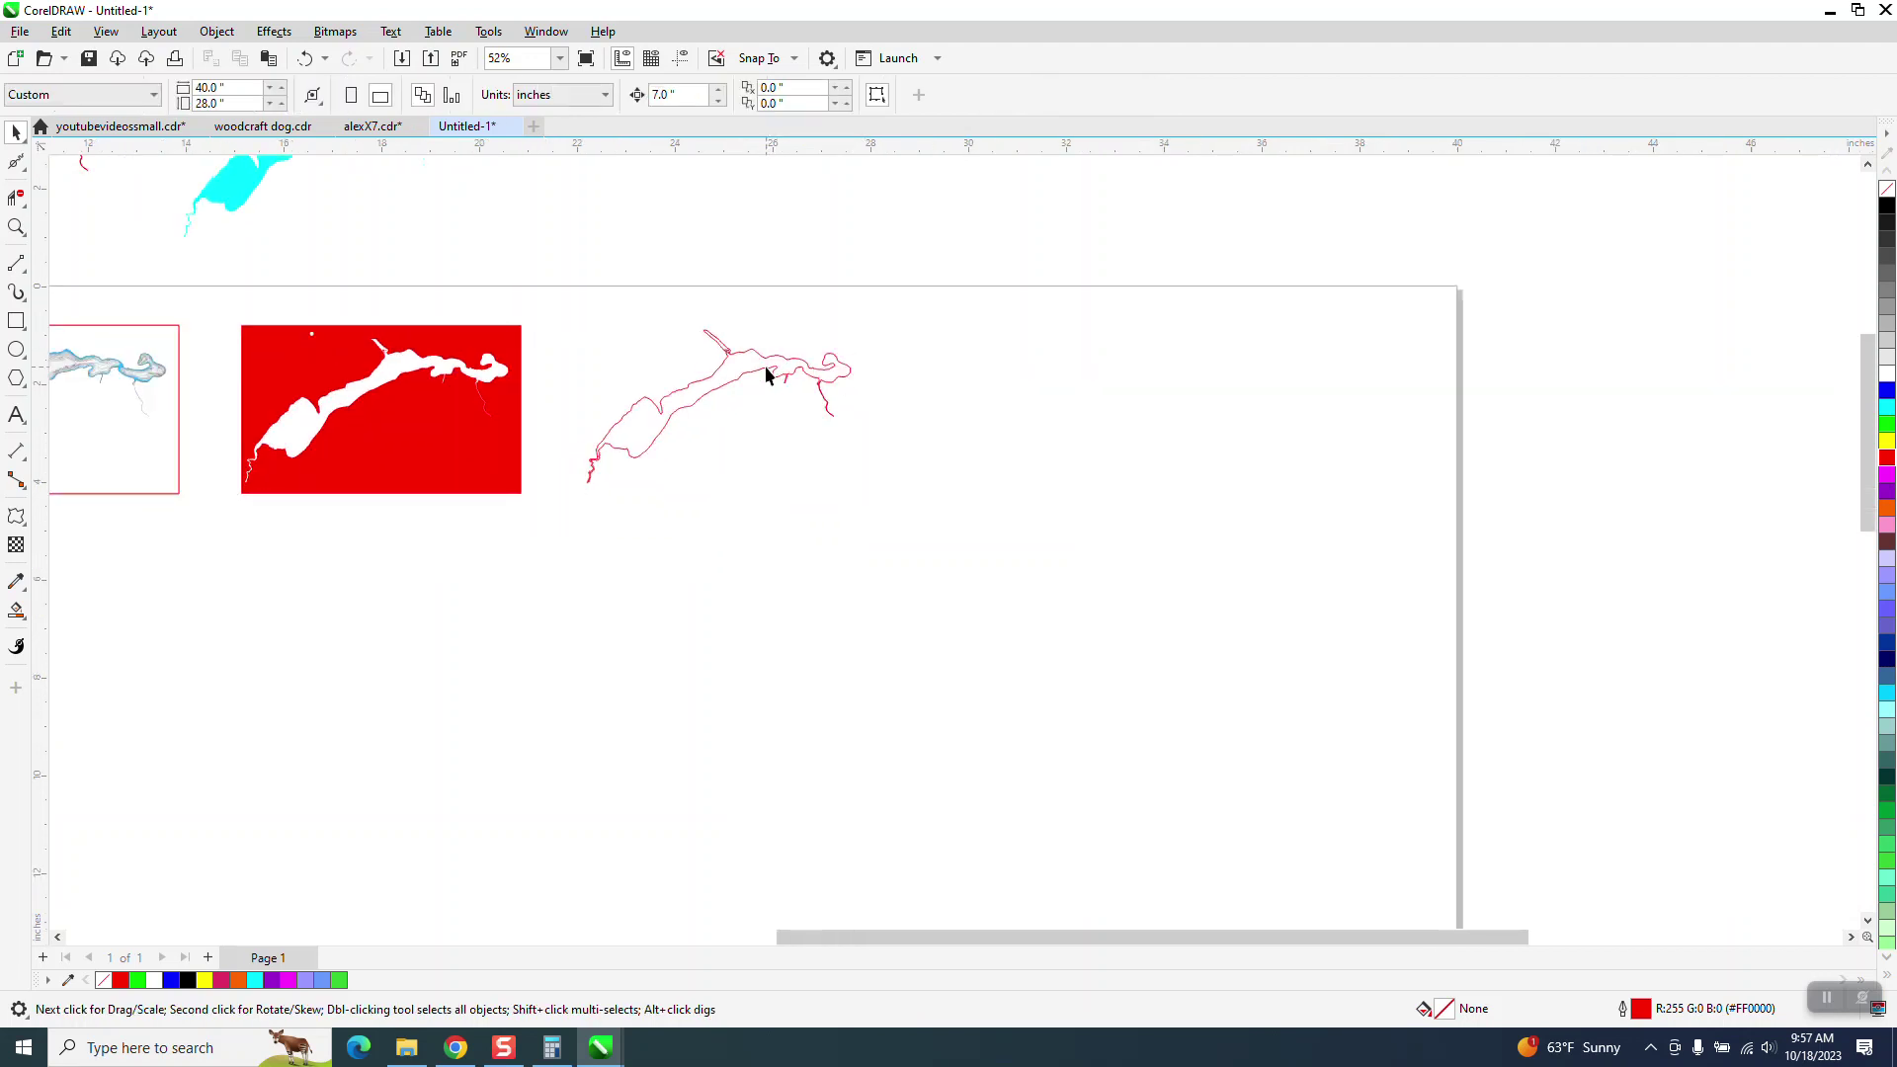
pyautogui.click(768, 370)
pyautogui.moveTo(715, 402); pyautogui.dragTo(1654, 393)
# Delete the map screenshot and all intermediate traces and fills, leaving only the cleaned outline, and undo the deletion
pyautogui.scroll(-2, 1640, 376)
pyautogui.moveTo(306, 200); pyautogui.dragTo(1146, 540)
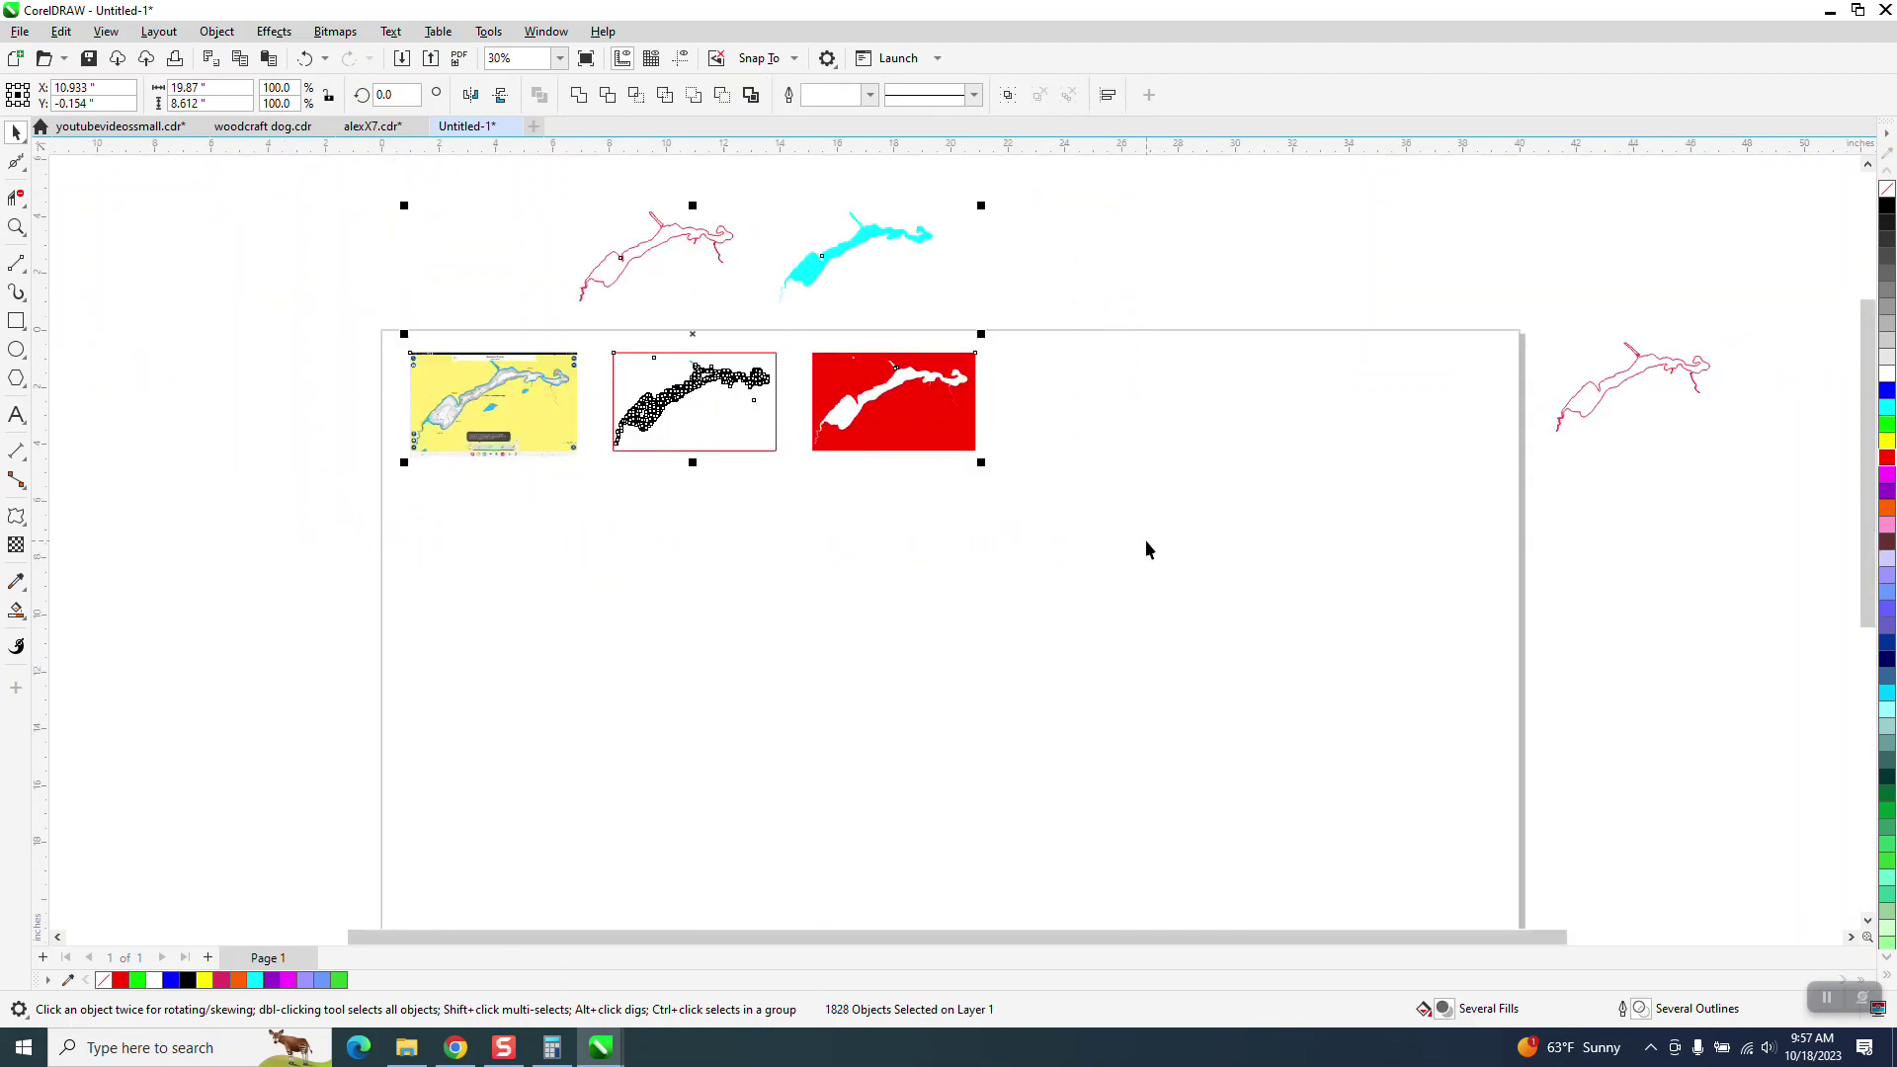
pyautogui.press('Delete')
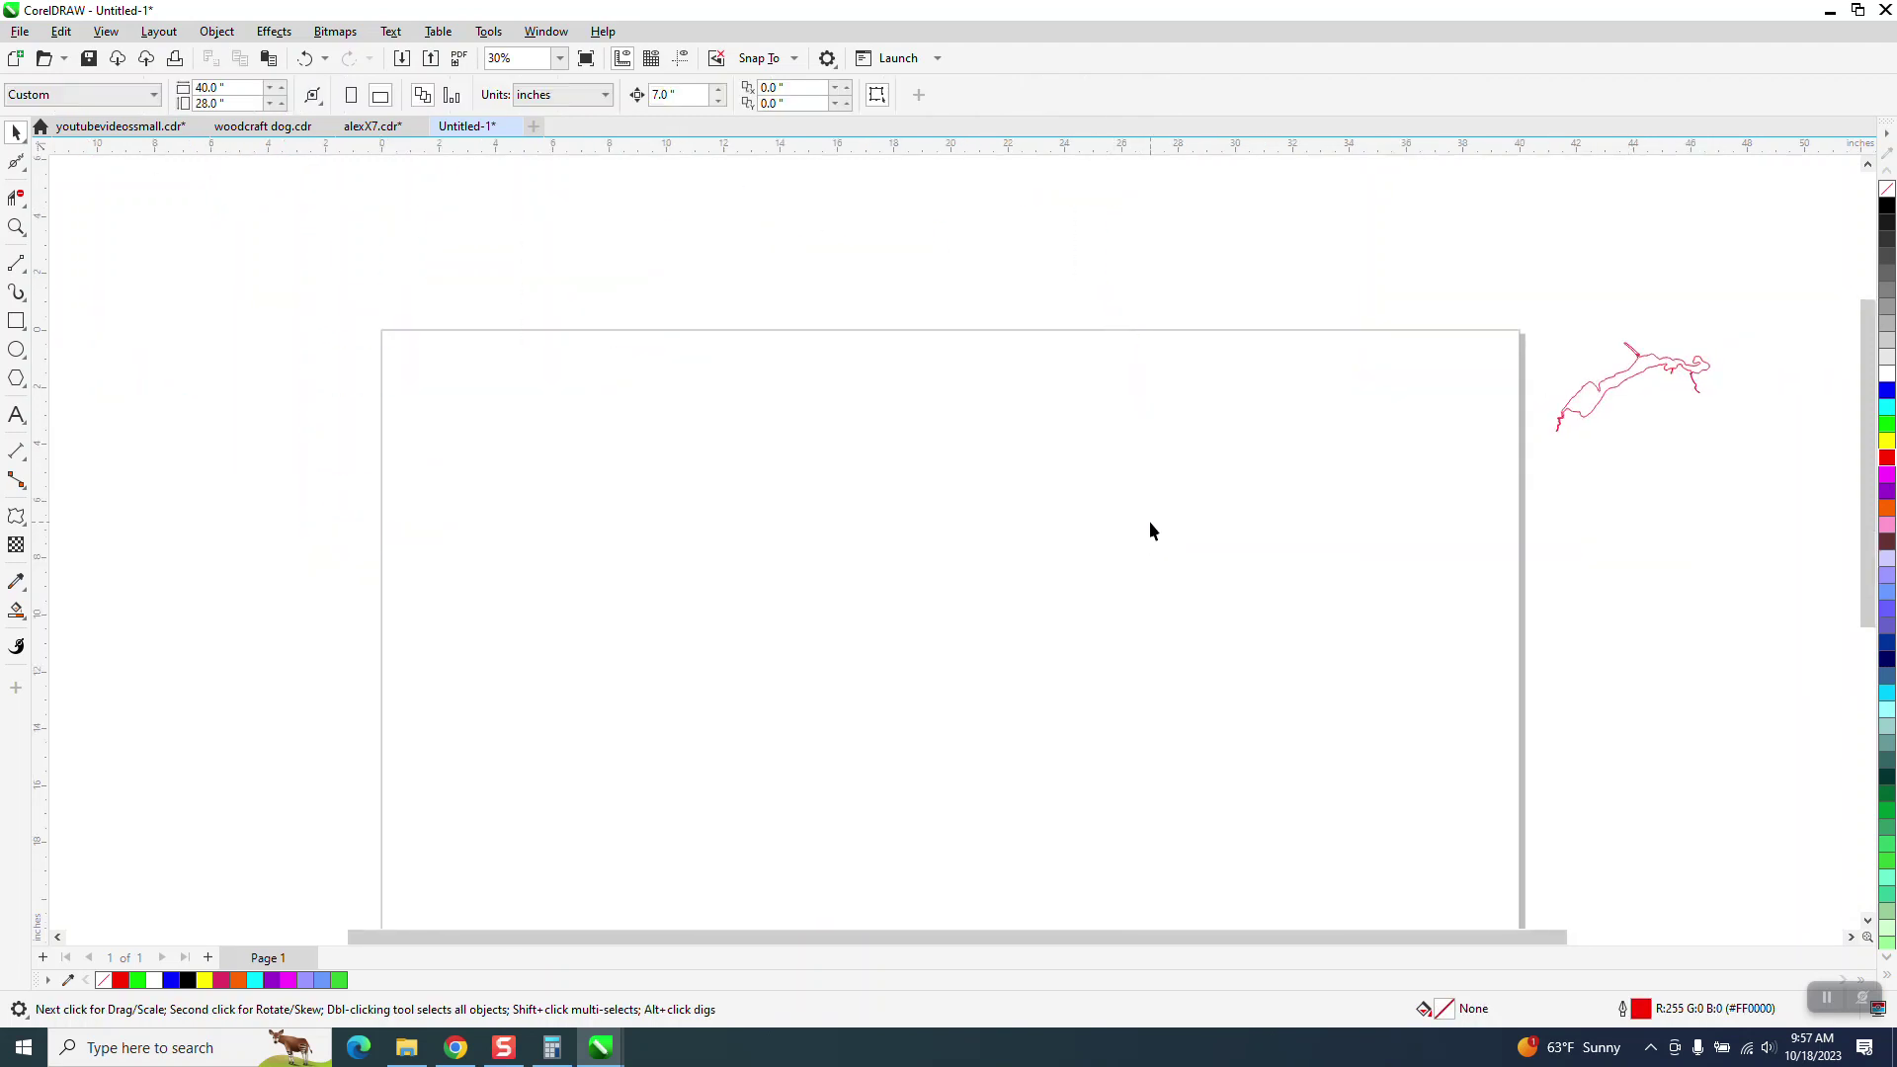
pyautogui.press('F4')
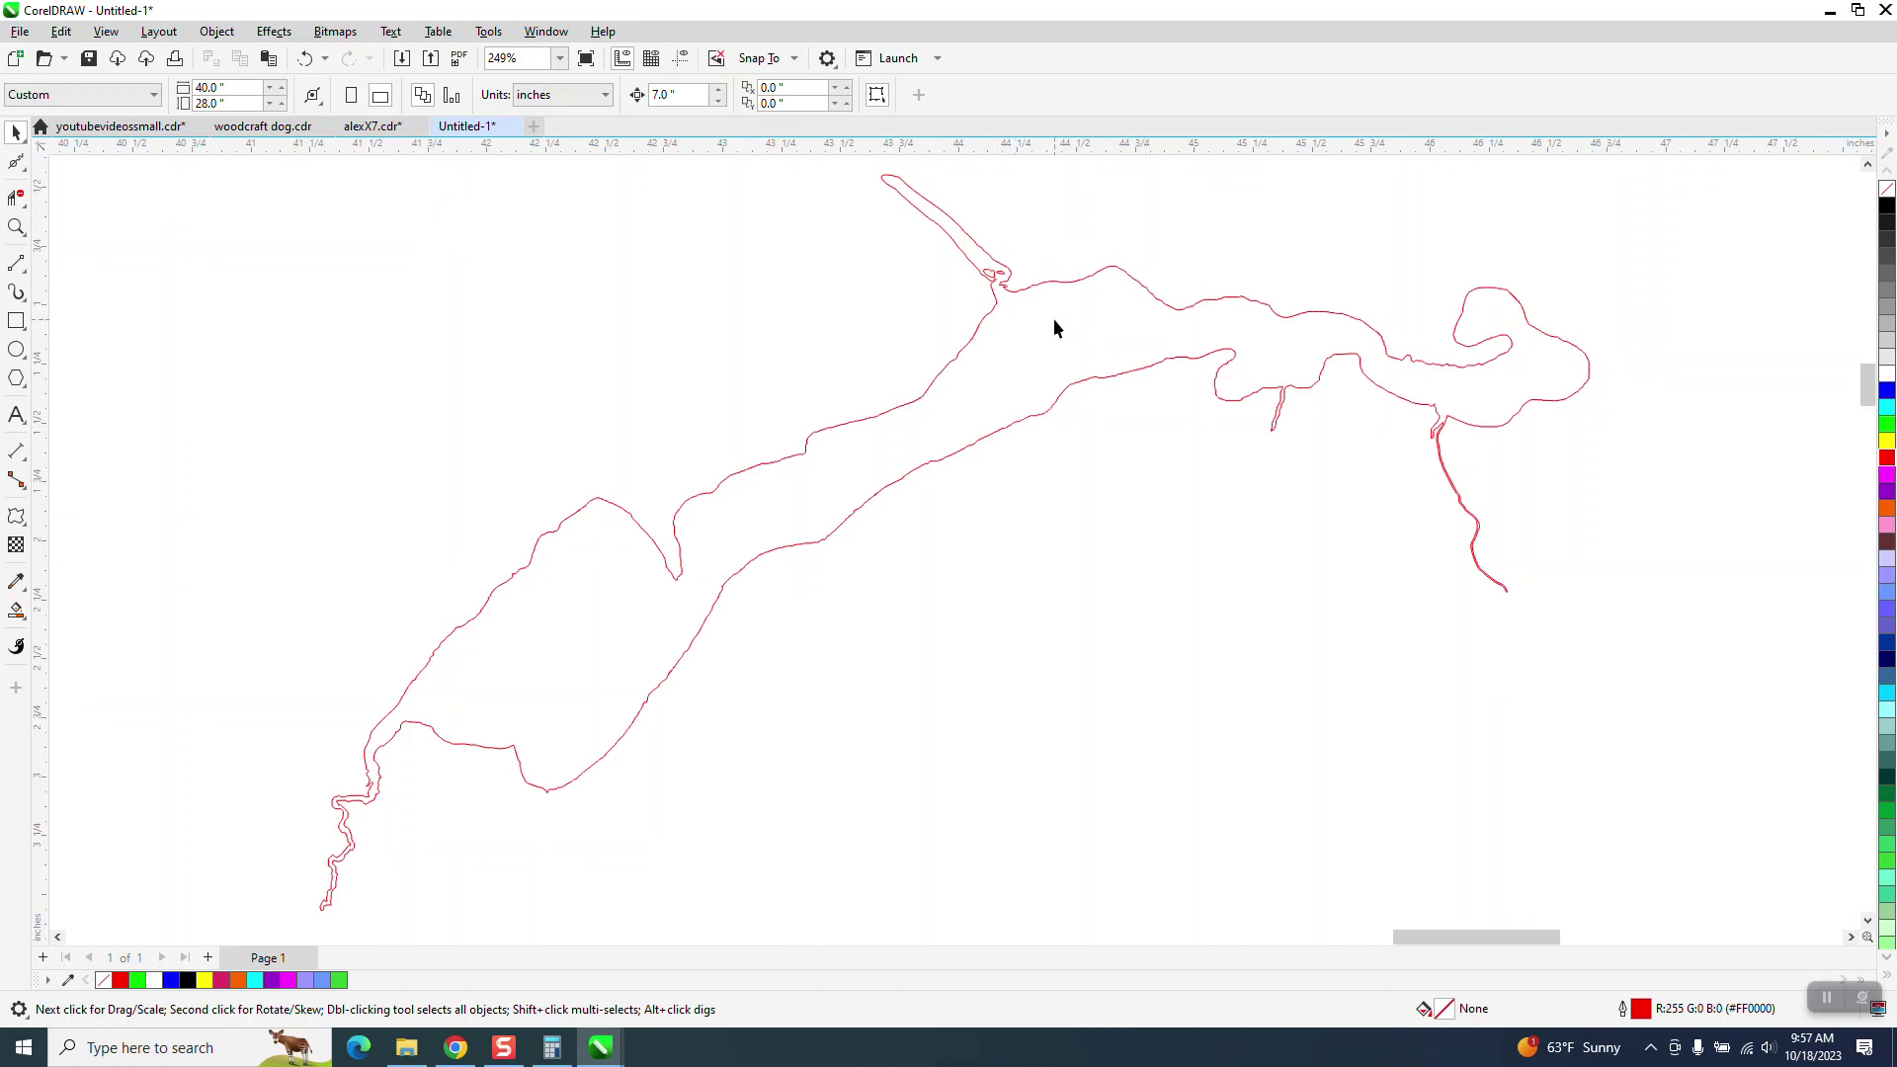
pyautogui.click(304, 58)
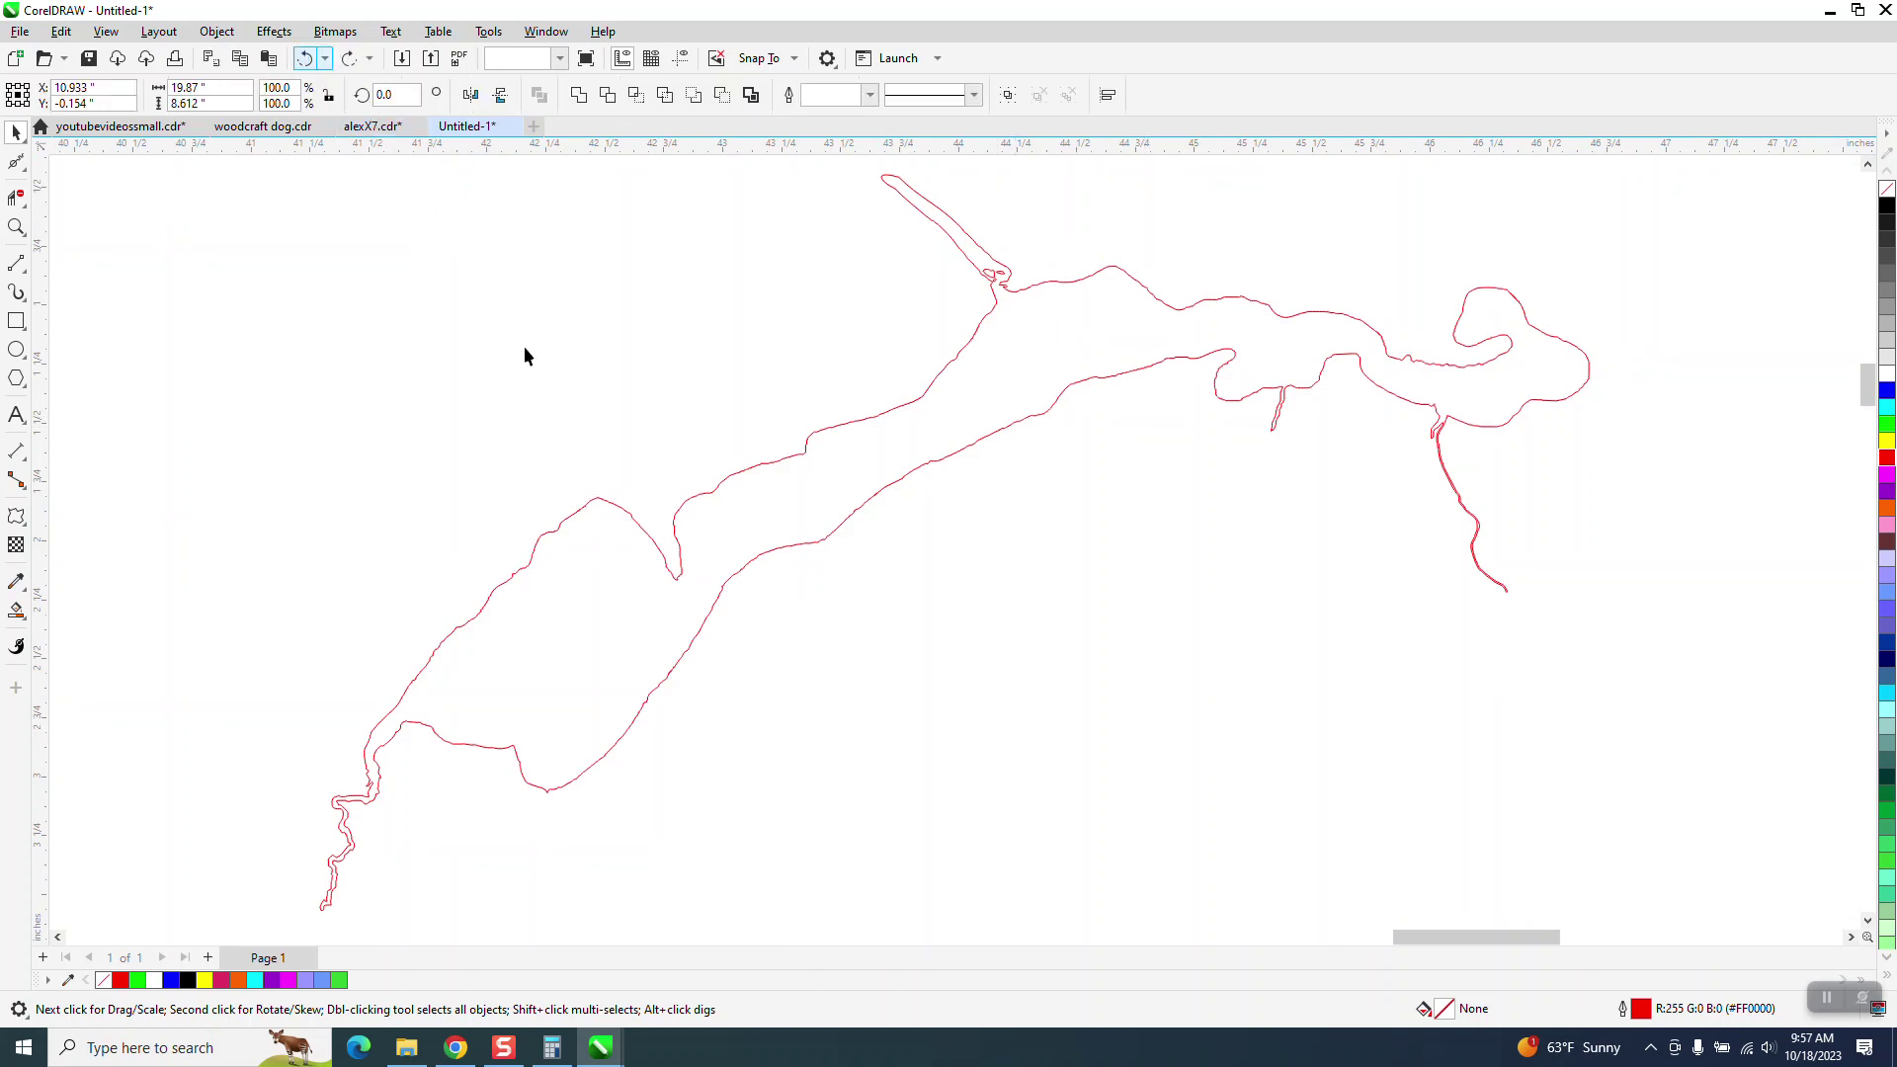
# Nudge the cleaned lake outline left six times by 7 inches, back over the map screenshot
pyautogui.scroll(-2, 540, 336)
pyautogui.scroll(-8, 820, 395)
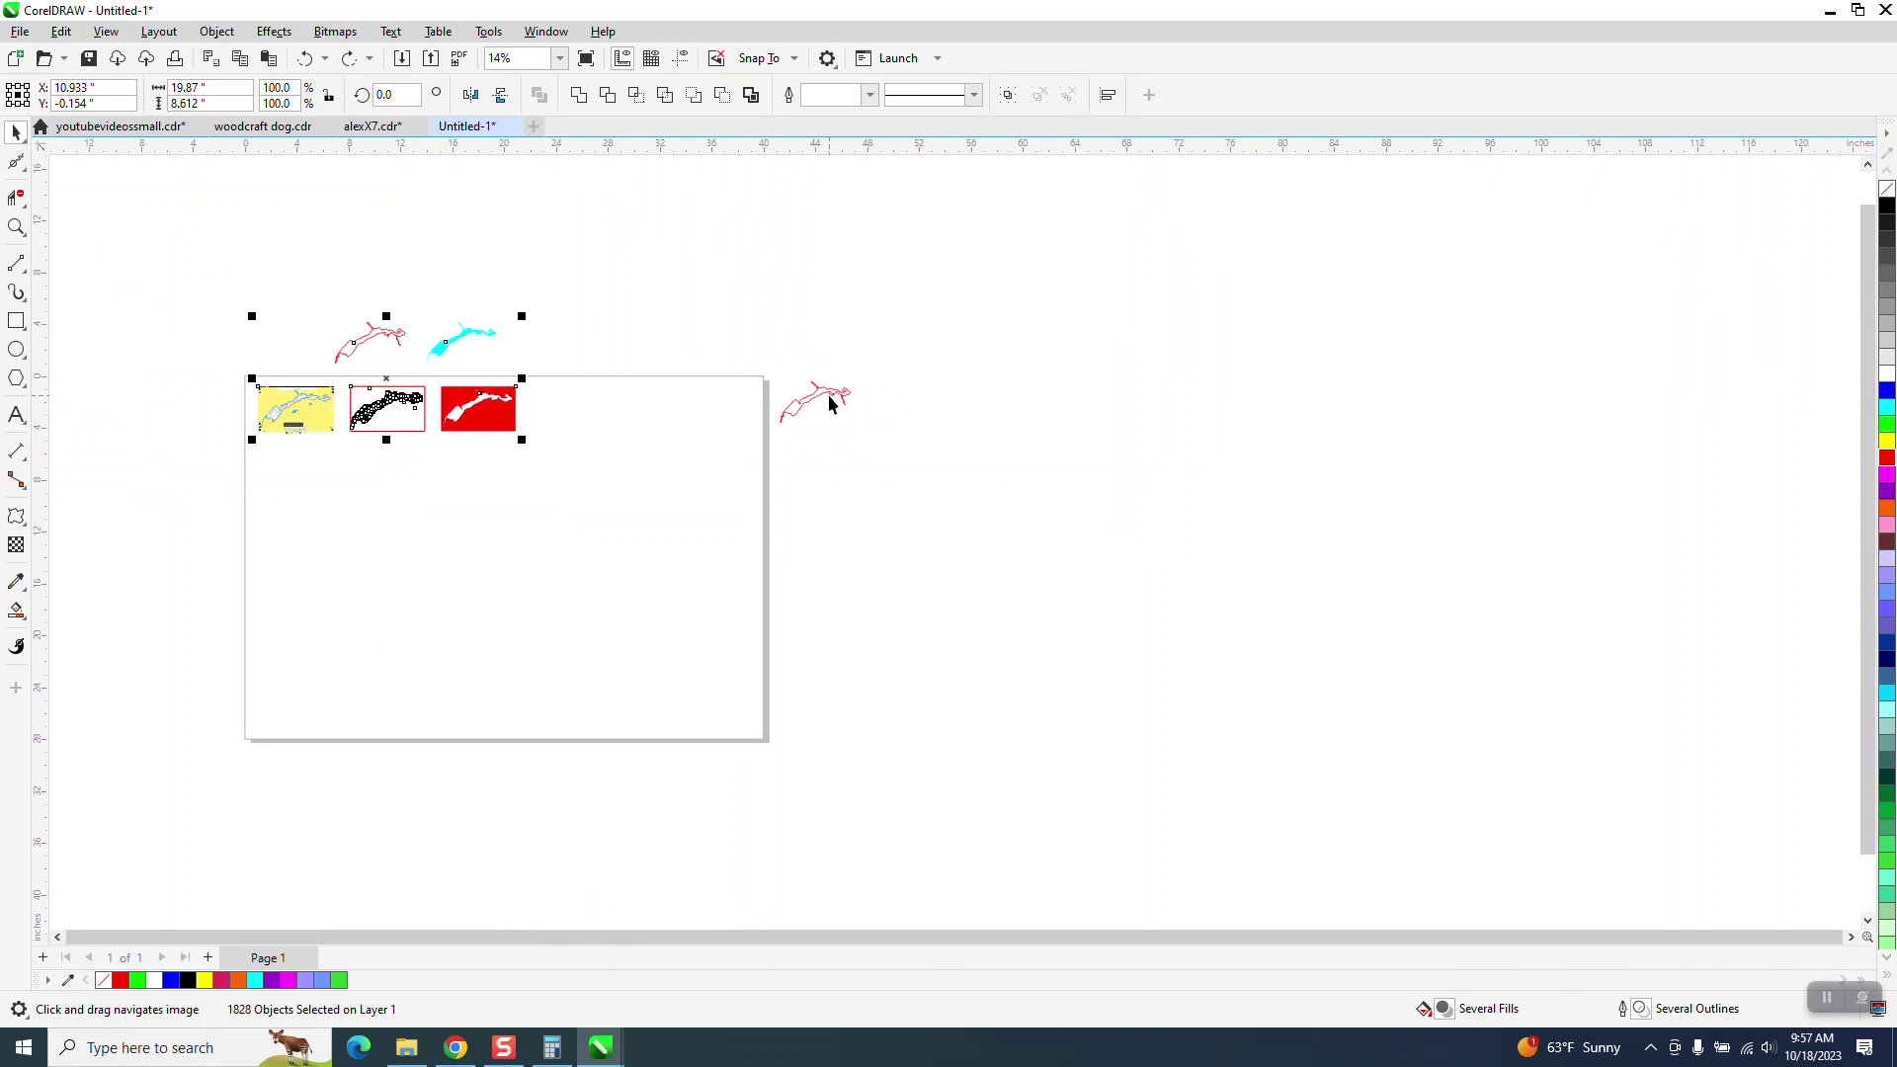
pyautogui.moveTo(762, 357); pyautogui.dragTo(932, 471)
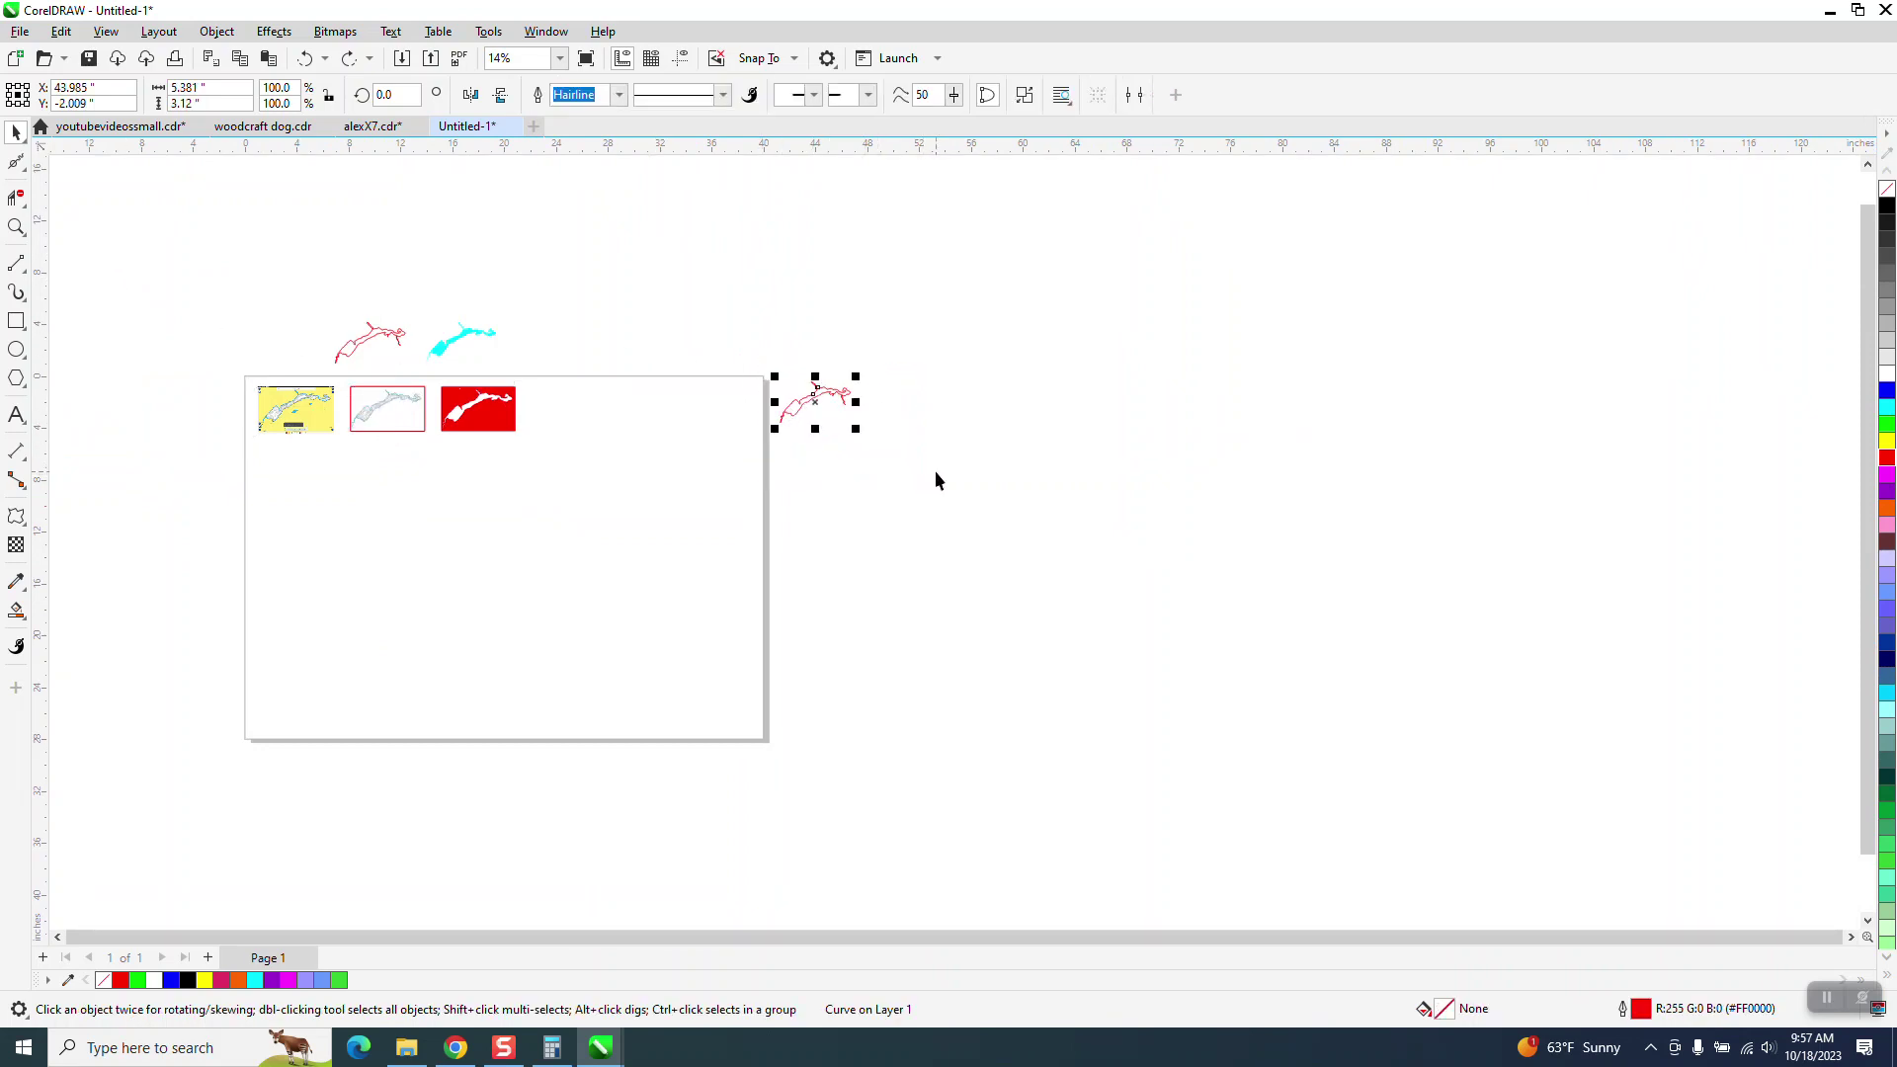
pyautogui.press('Left')
pyautogui.press('Left')
pyautogui.press('Left')
pyautogui.press('Left')
pyautogui.press('Left')
pyautogui.press('Left')
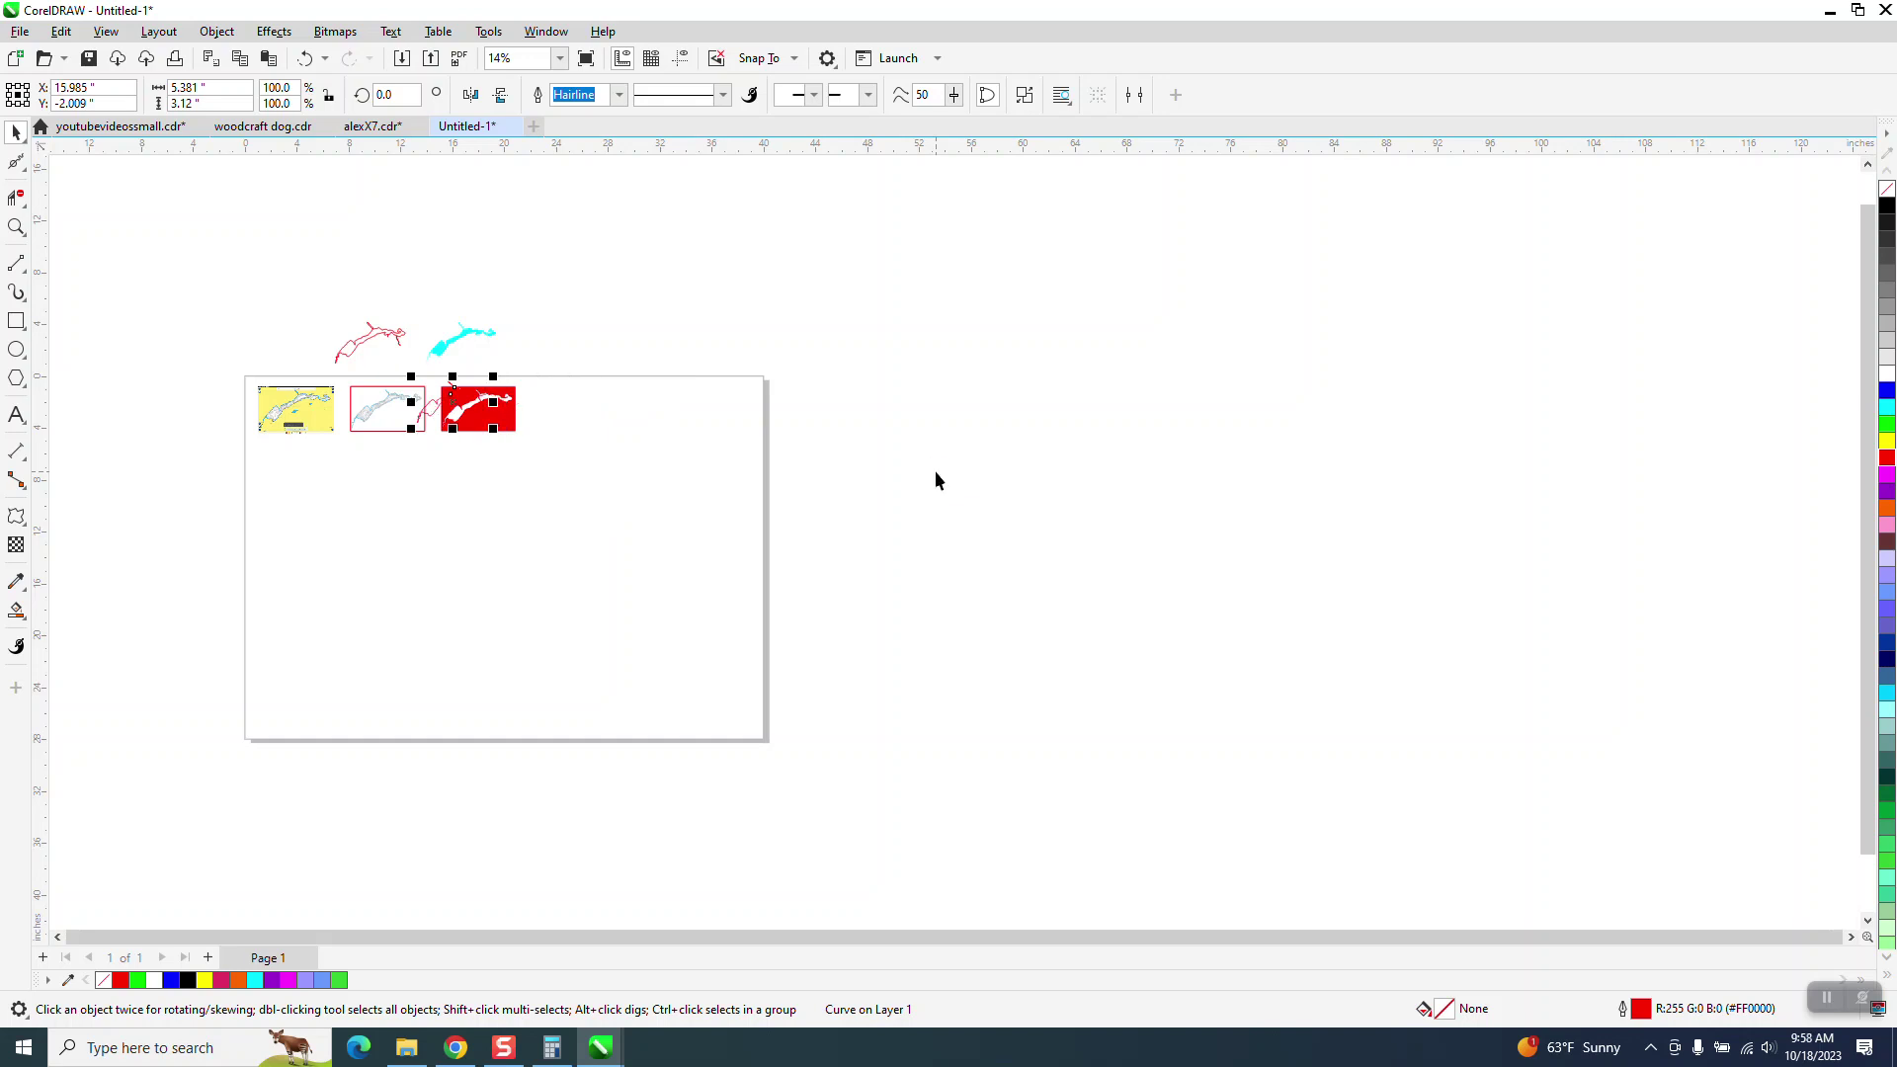
# Move the outline onto the lake in the yellow map screenshot so that their shorelines roughly coincide
pyautogui.click(16, 227)
pyautogui.moveTo(223, 358); pyautogui.dragTo(816, 586)
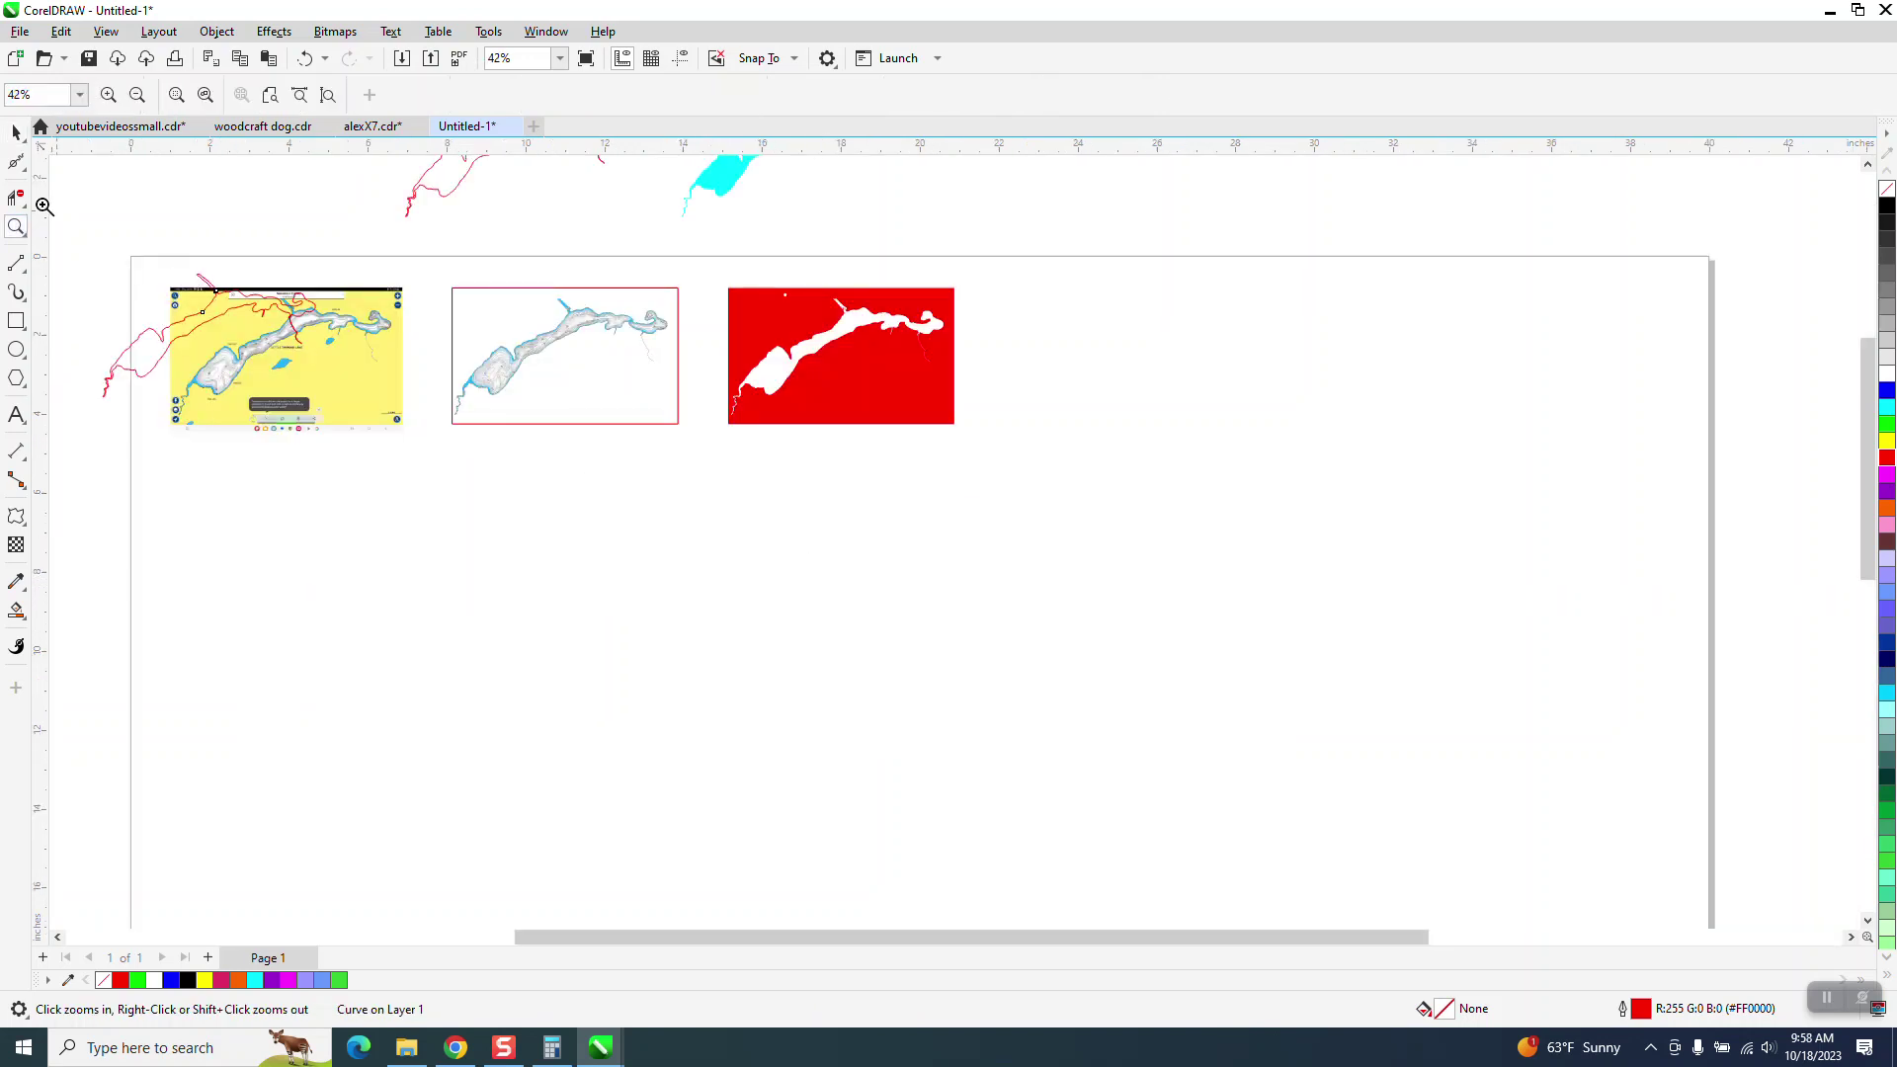
pyautogui.click(16, 131)
pyautogui.moveTo(216, 335); pyautogui.dragTo(351, 353)
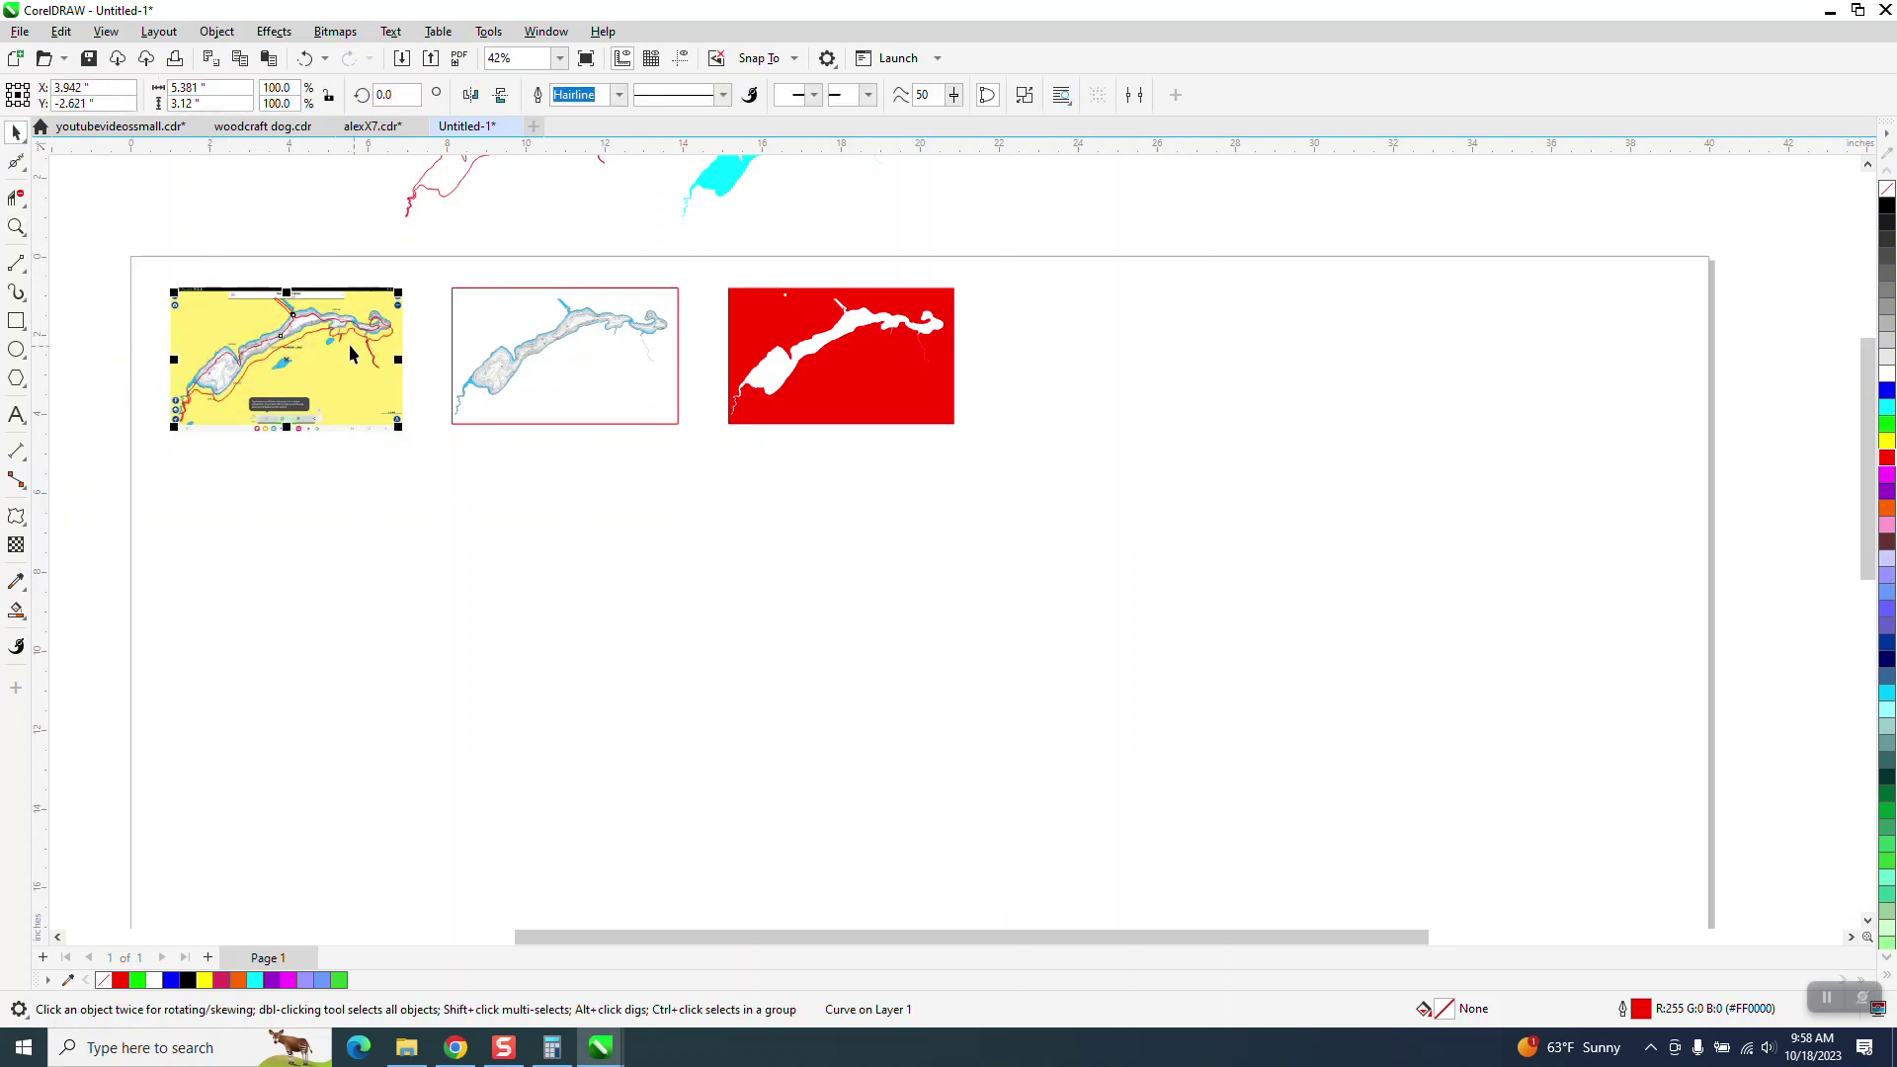
pyautogui.click(16, 226)
pyautogui.moveTo(153, 283); pyautogui.dragTo(603, 478)
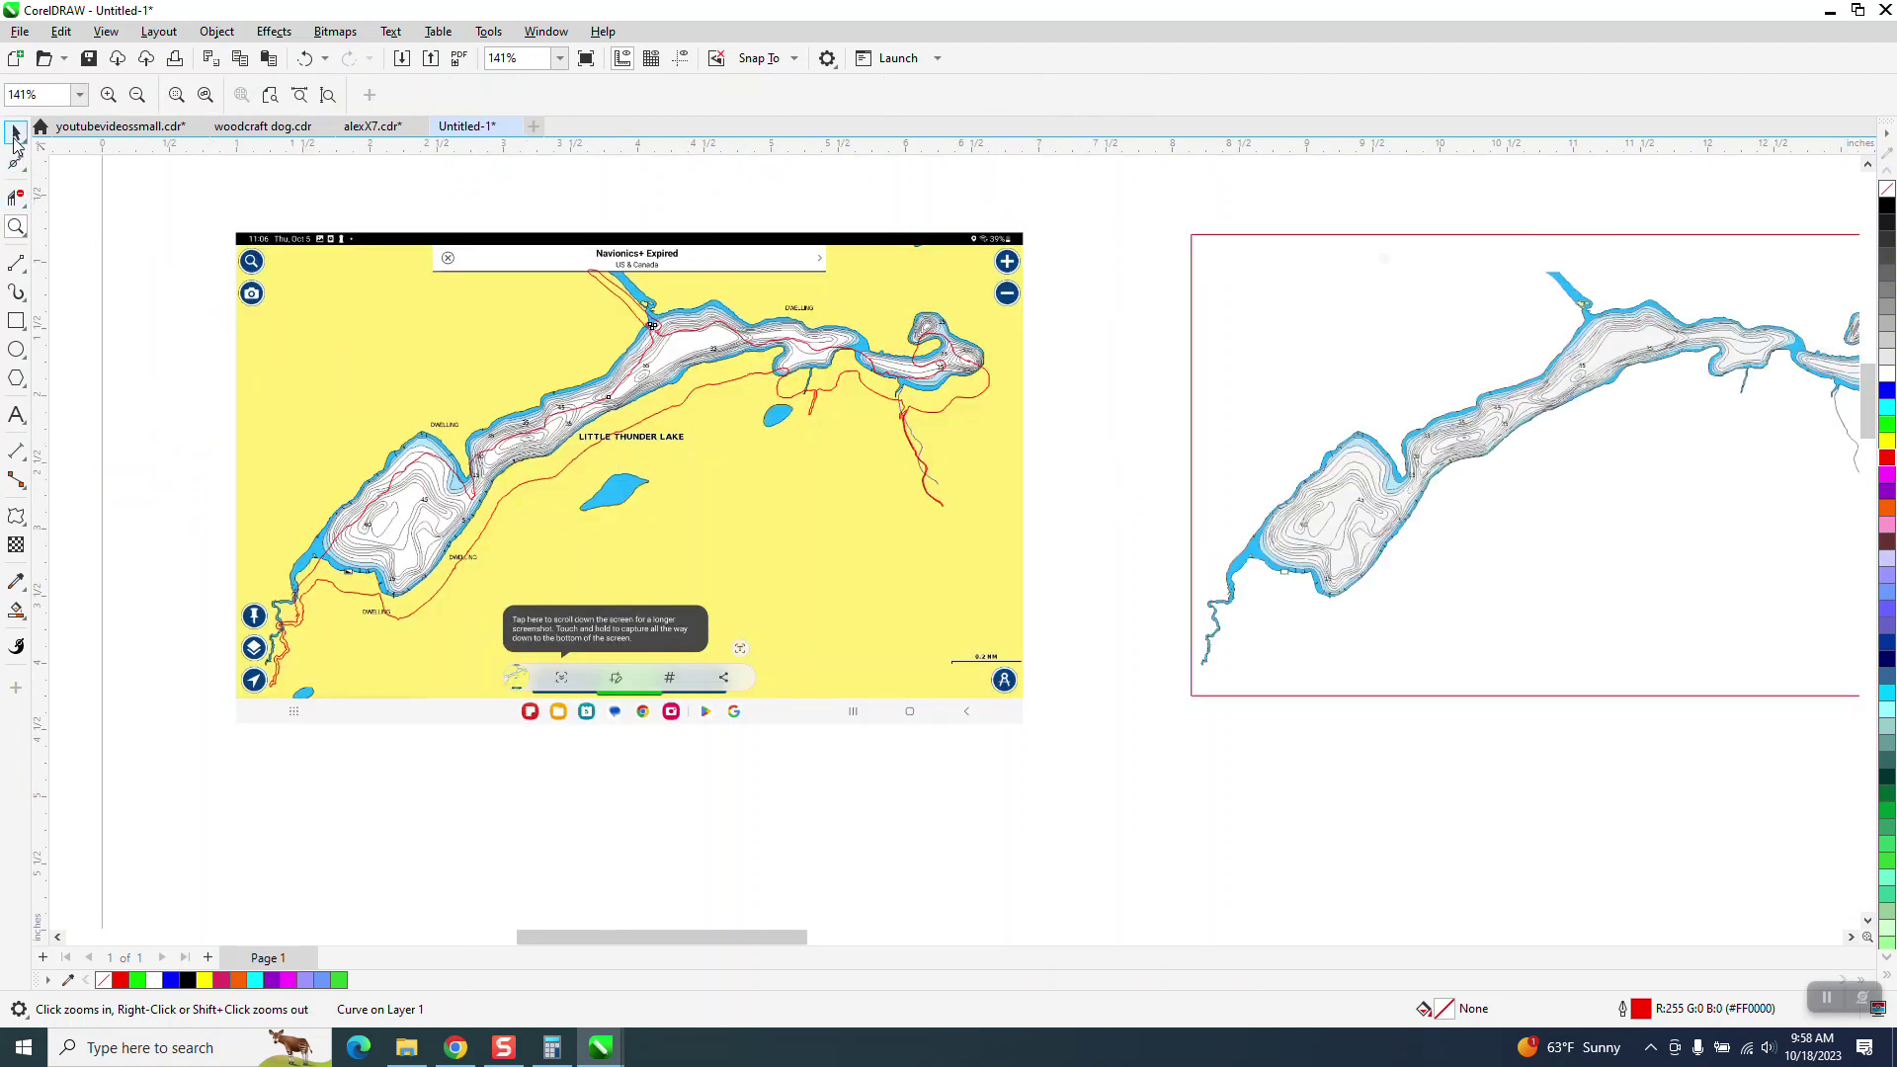
pyautogui.click(16, 134)
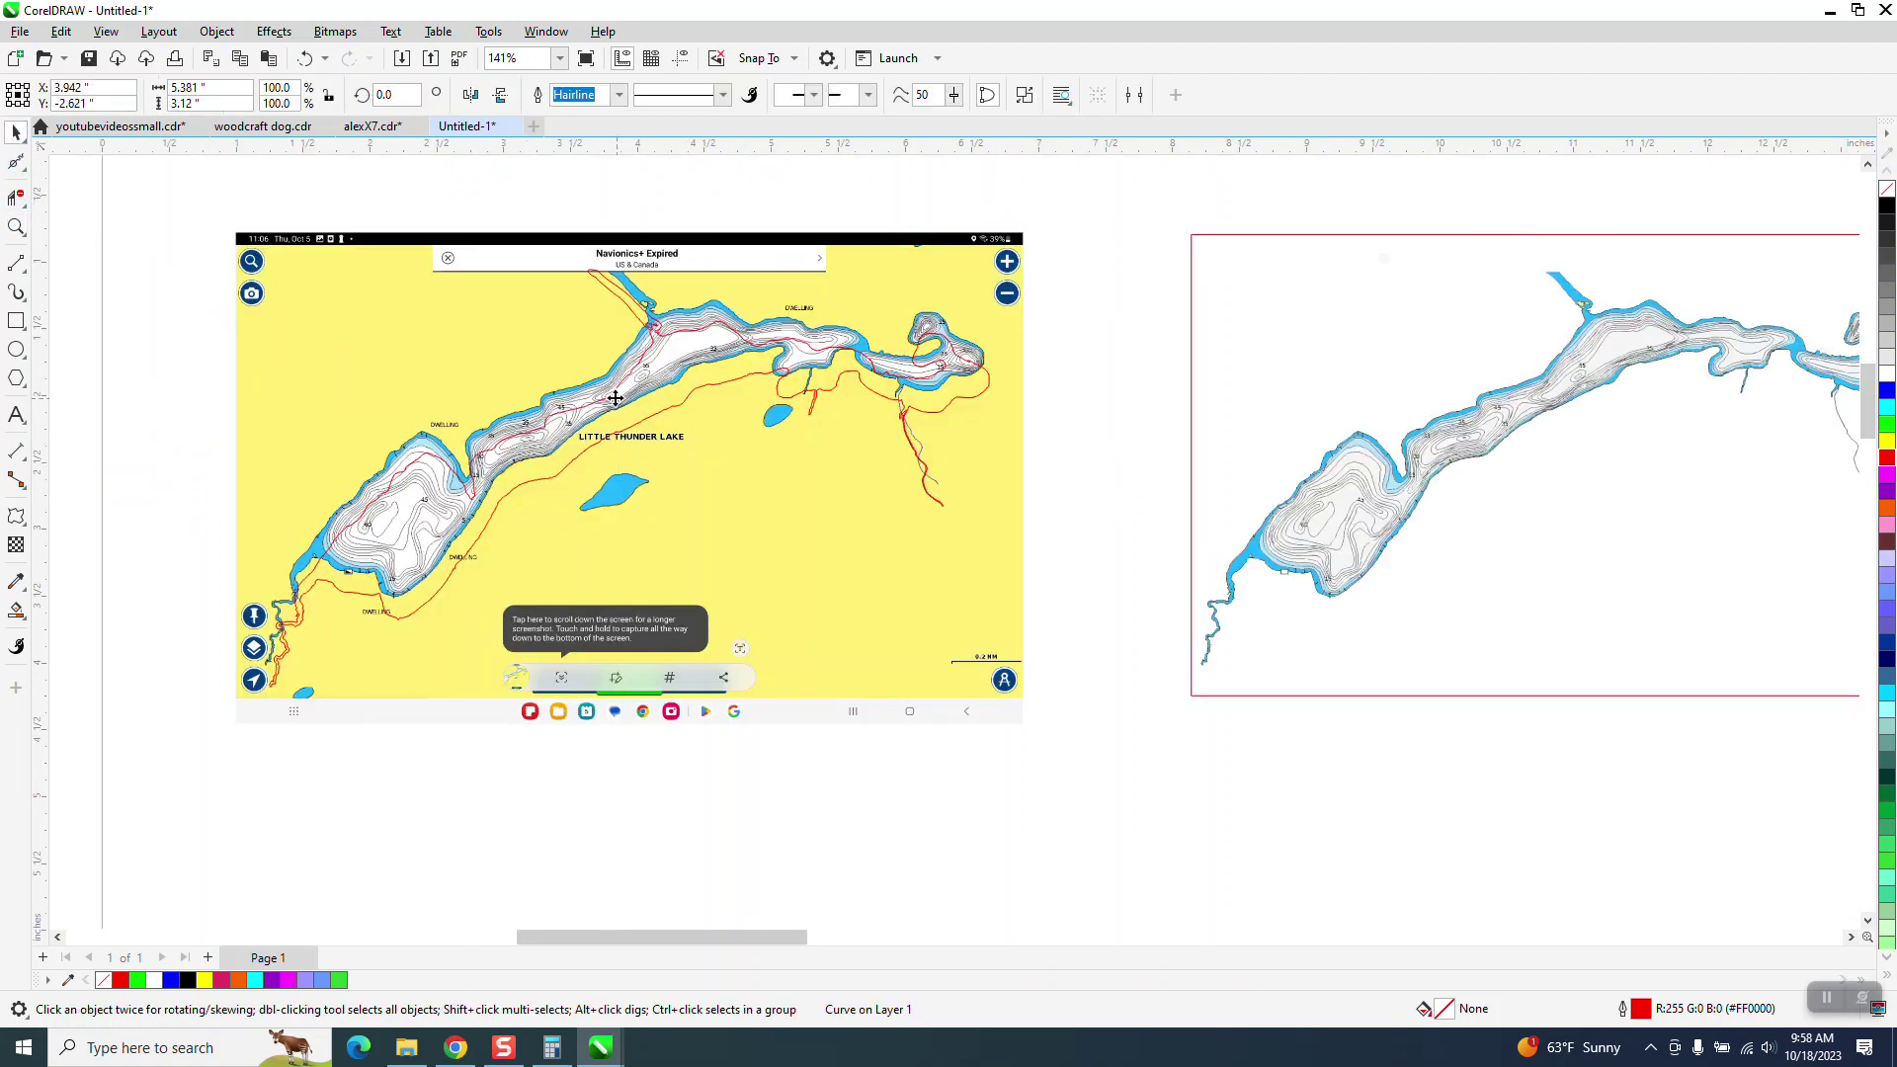
pyautogui.moveTo(649, 380); pyautogui.dragTo(654, 361)
pyautogui.click(658, 356)
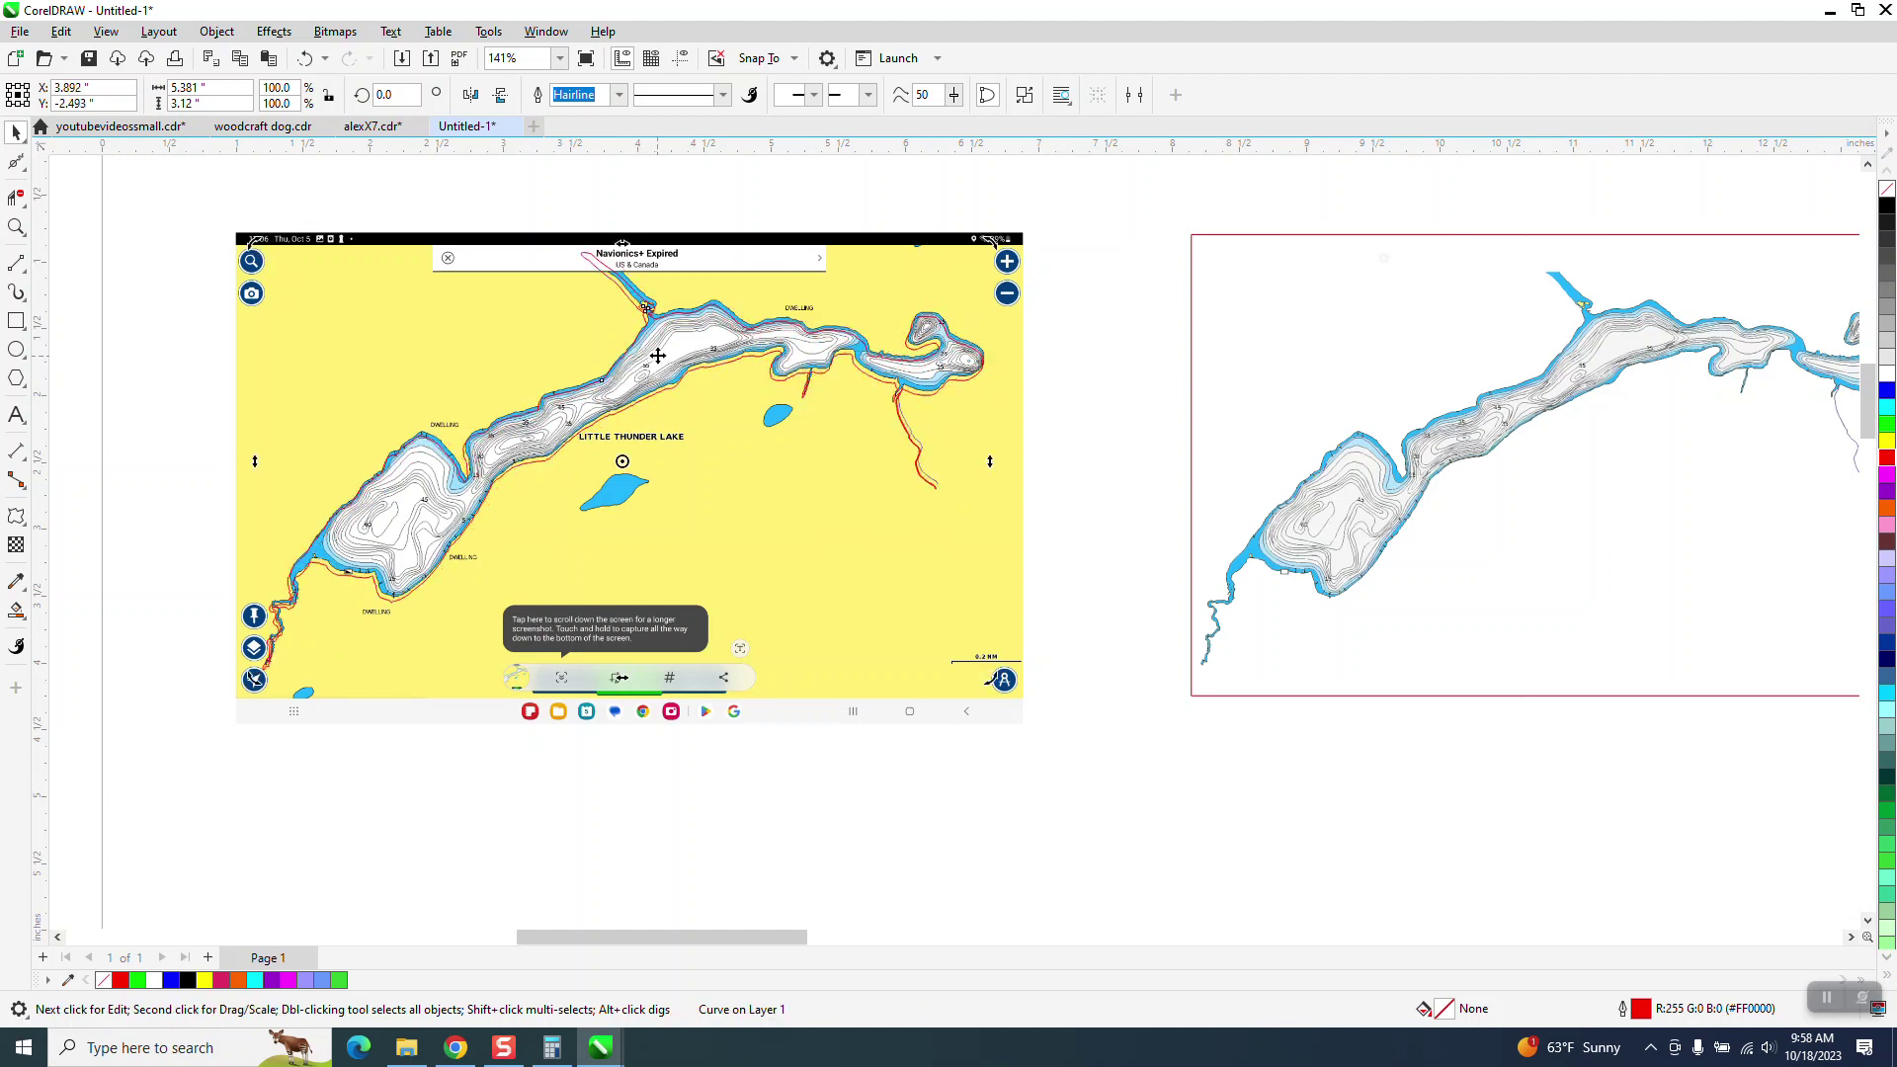
# Reduce the nudge distance to a fraction of an inch and nudge the outline into closer alignment with the map's shoreline
pyautogui.click(737, 211)
pyautogui.press('BackSpace')
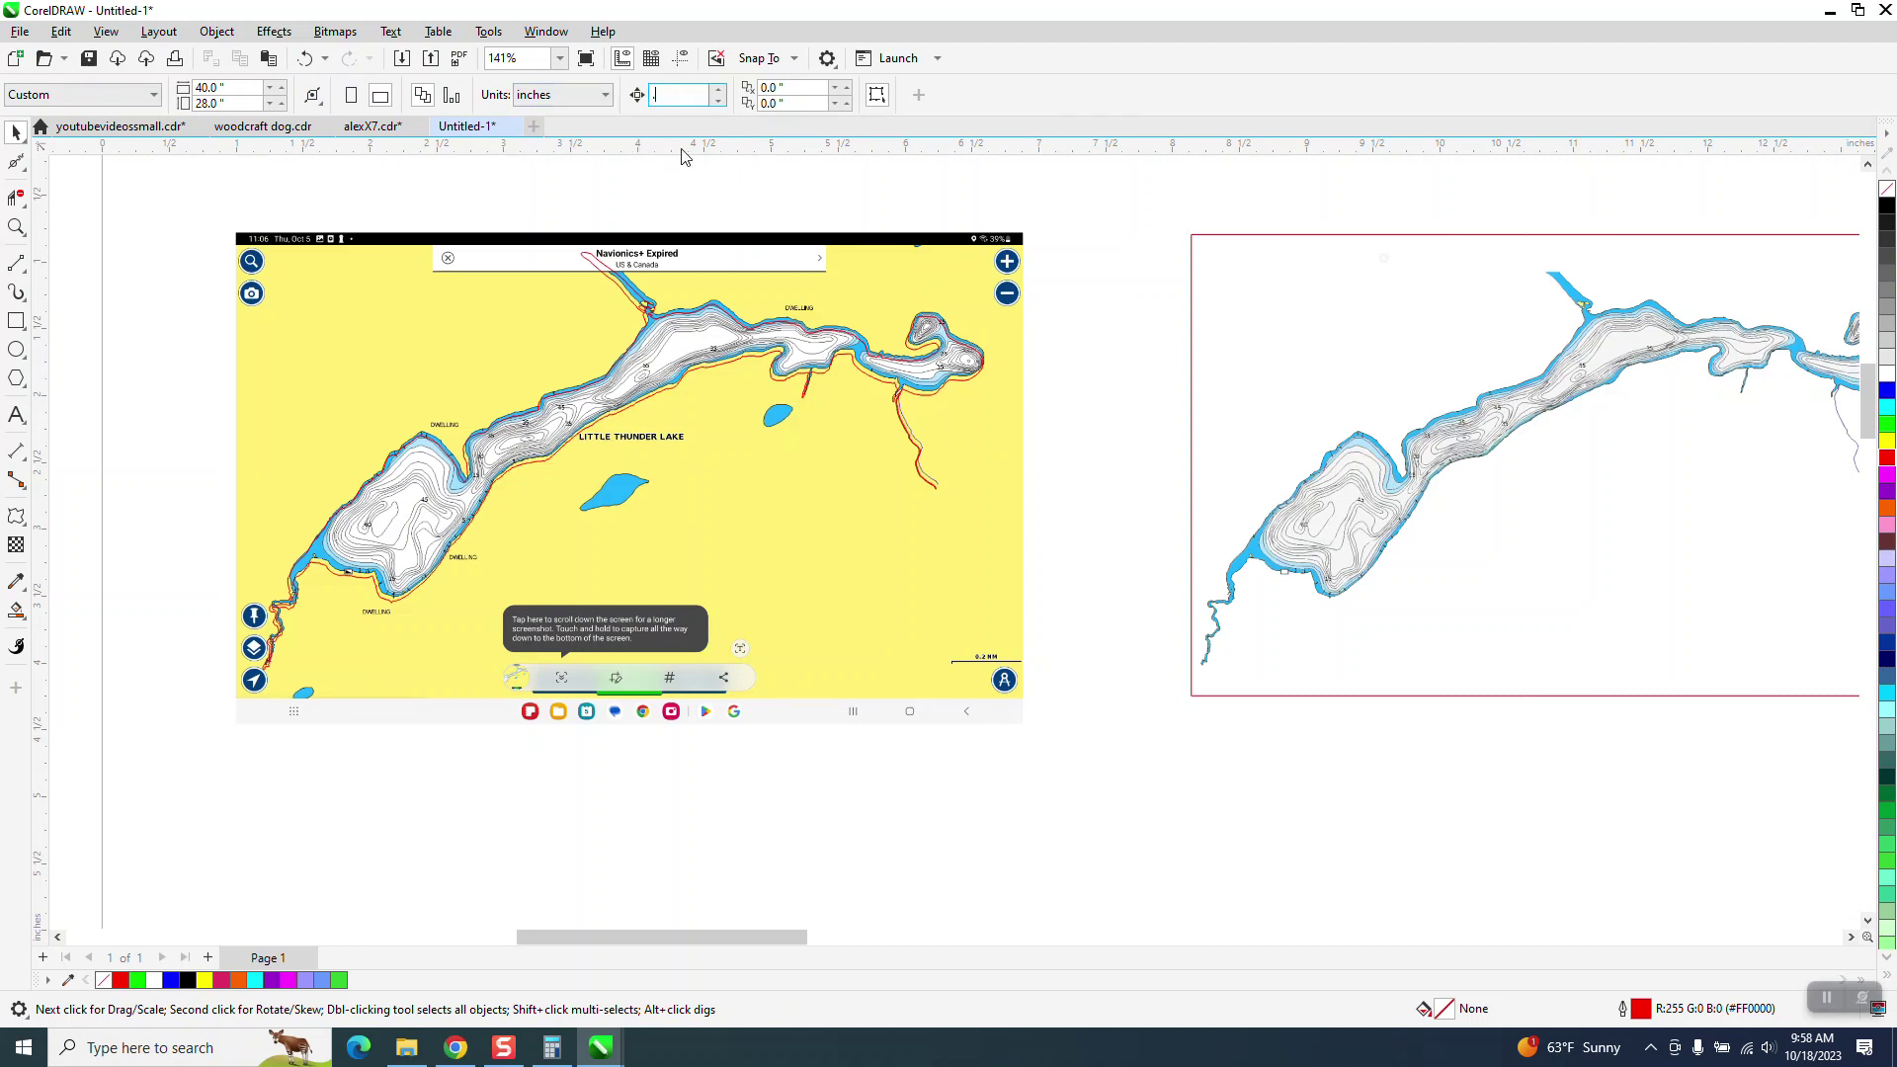
pyautogui.click(901, 425)
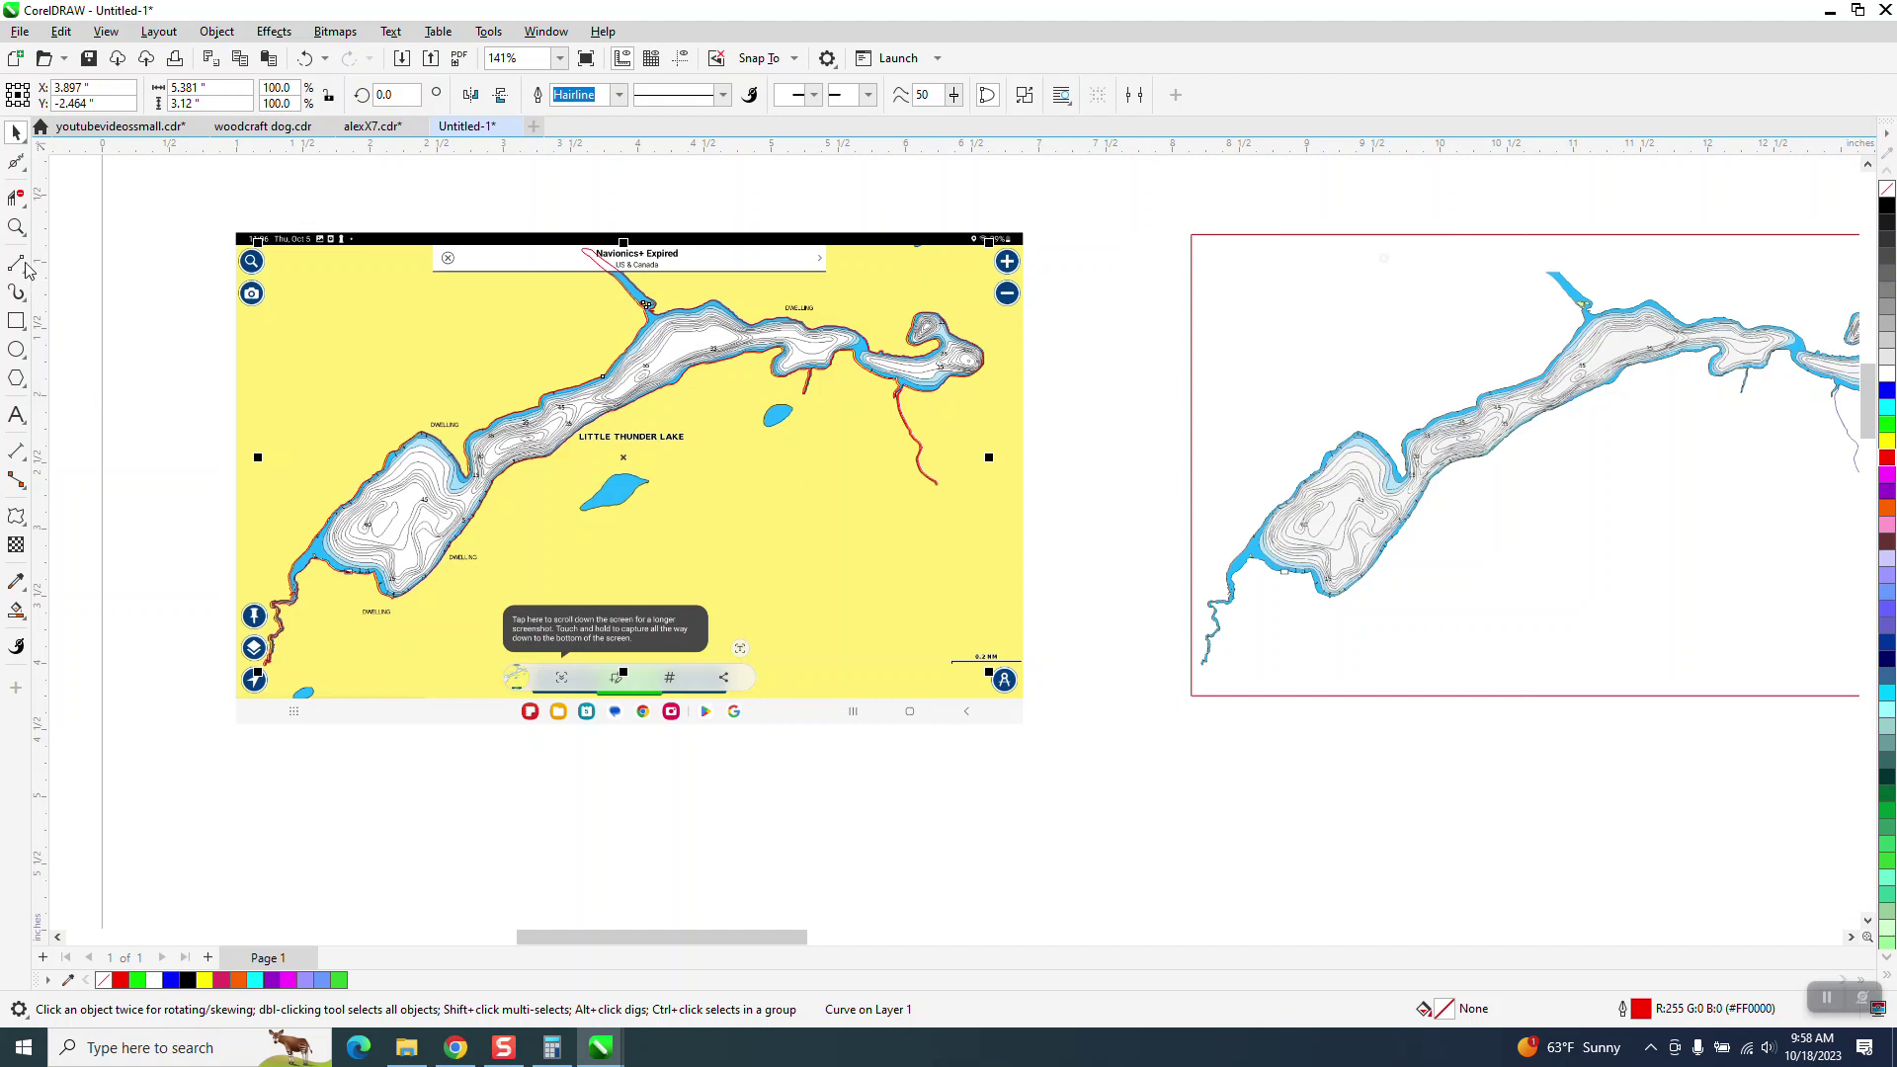
# Examine how closely the red outline follows the shoreline on the map, including the north shore near the DWELLING label
pyautogui.click(15, 226)
pyautogui.moveTo(391, 376); pyautogui.dragTo(884, 620)
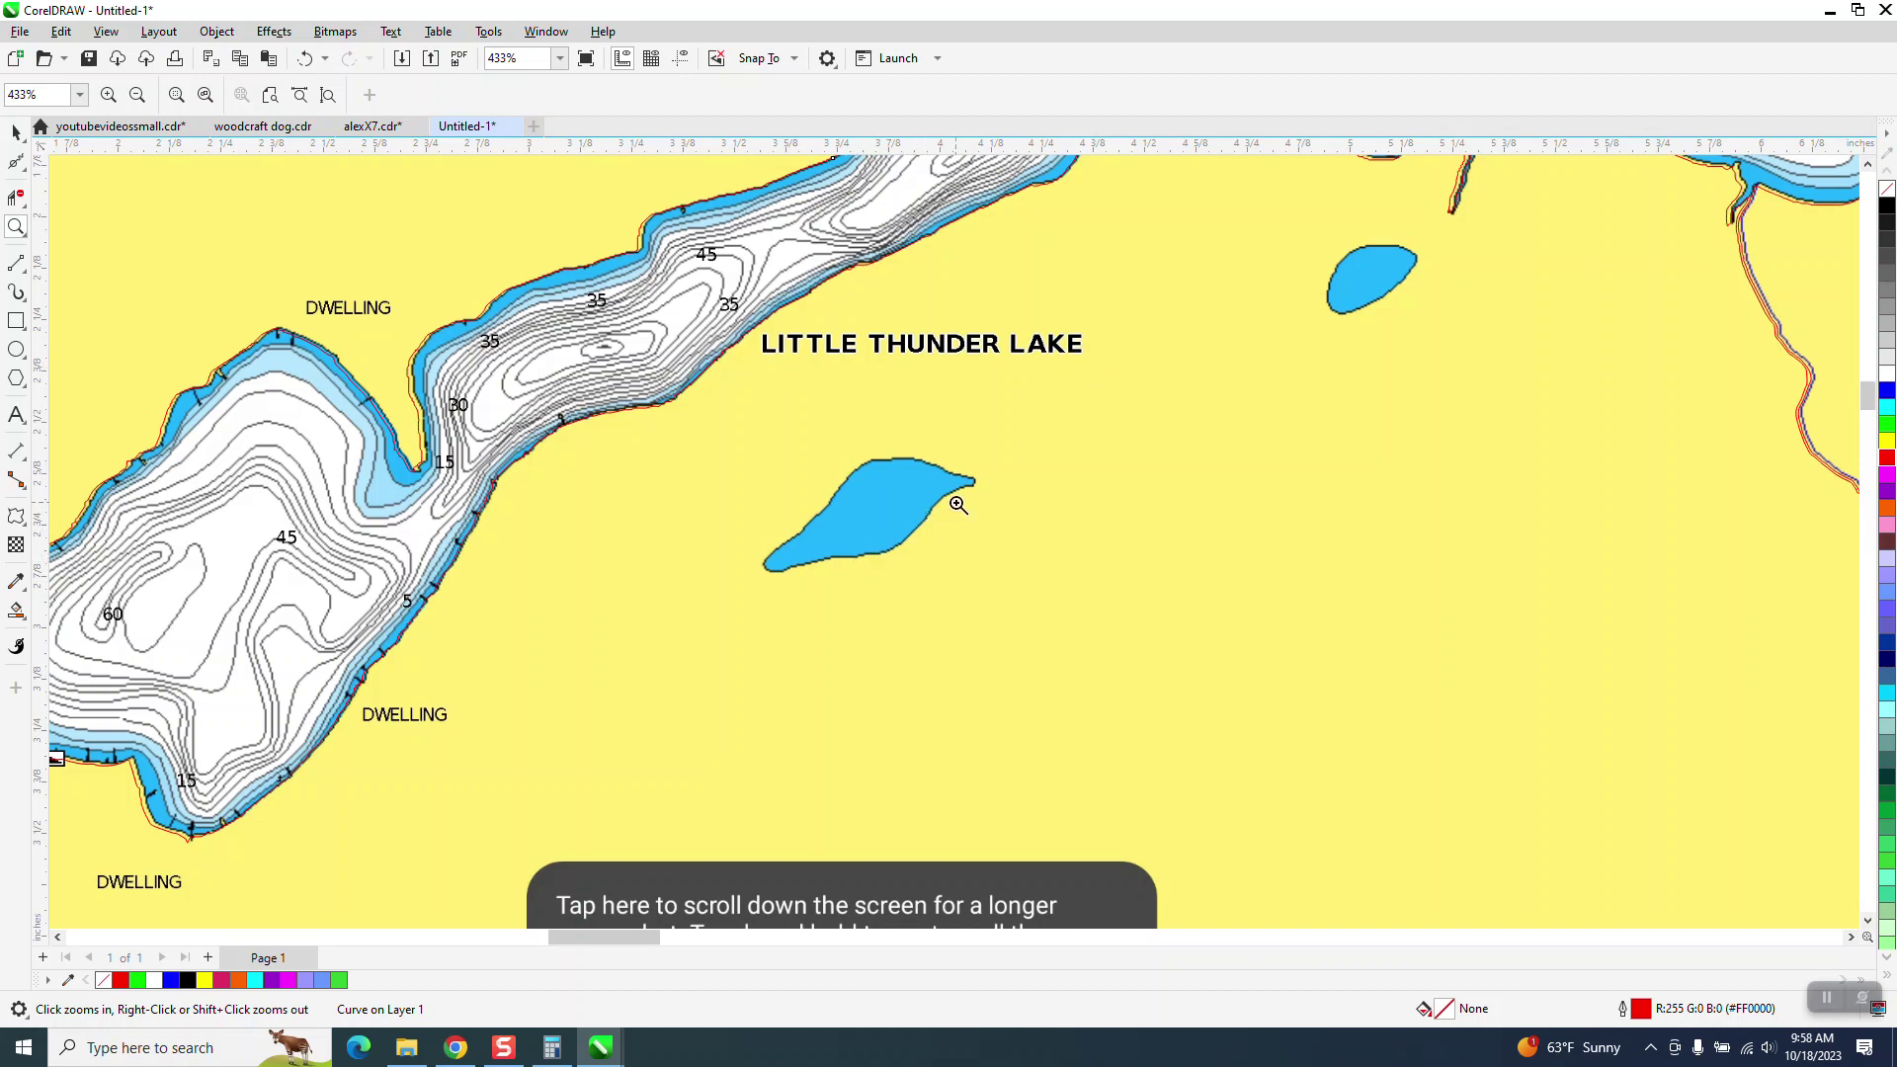
pyautogui.scroll(-1, 958, 505)
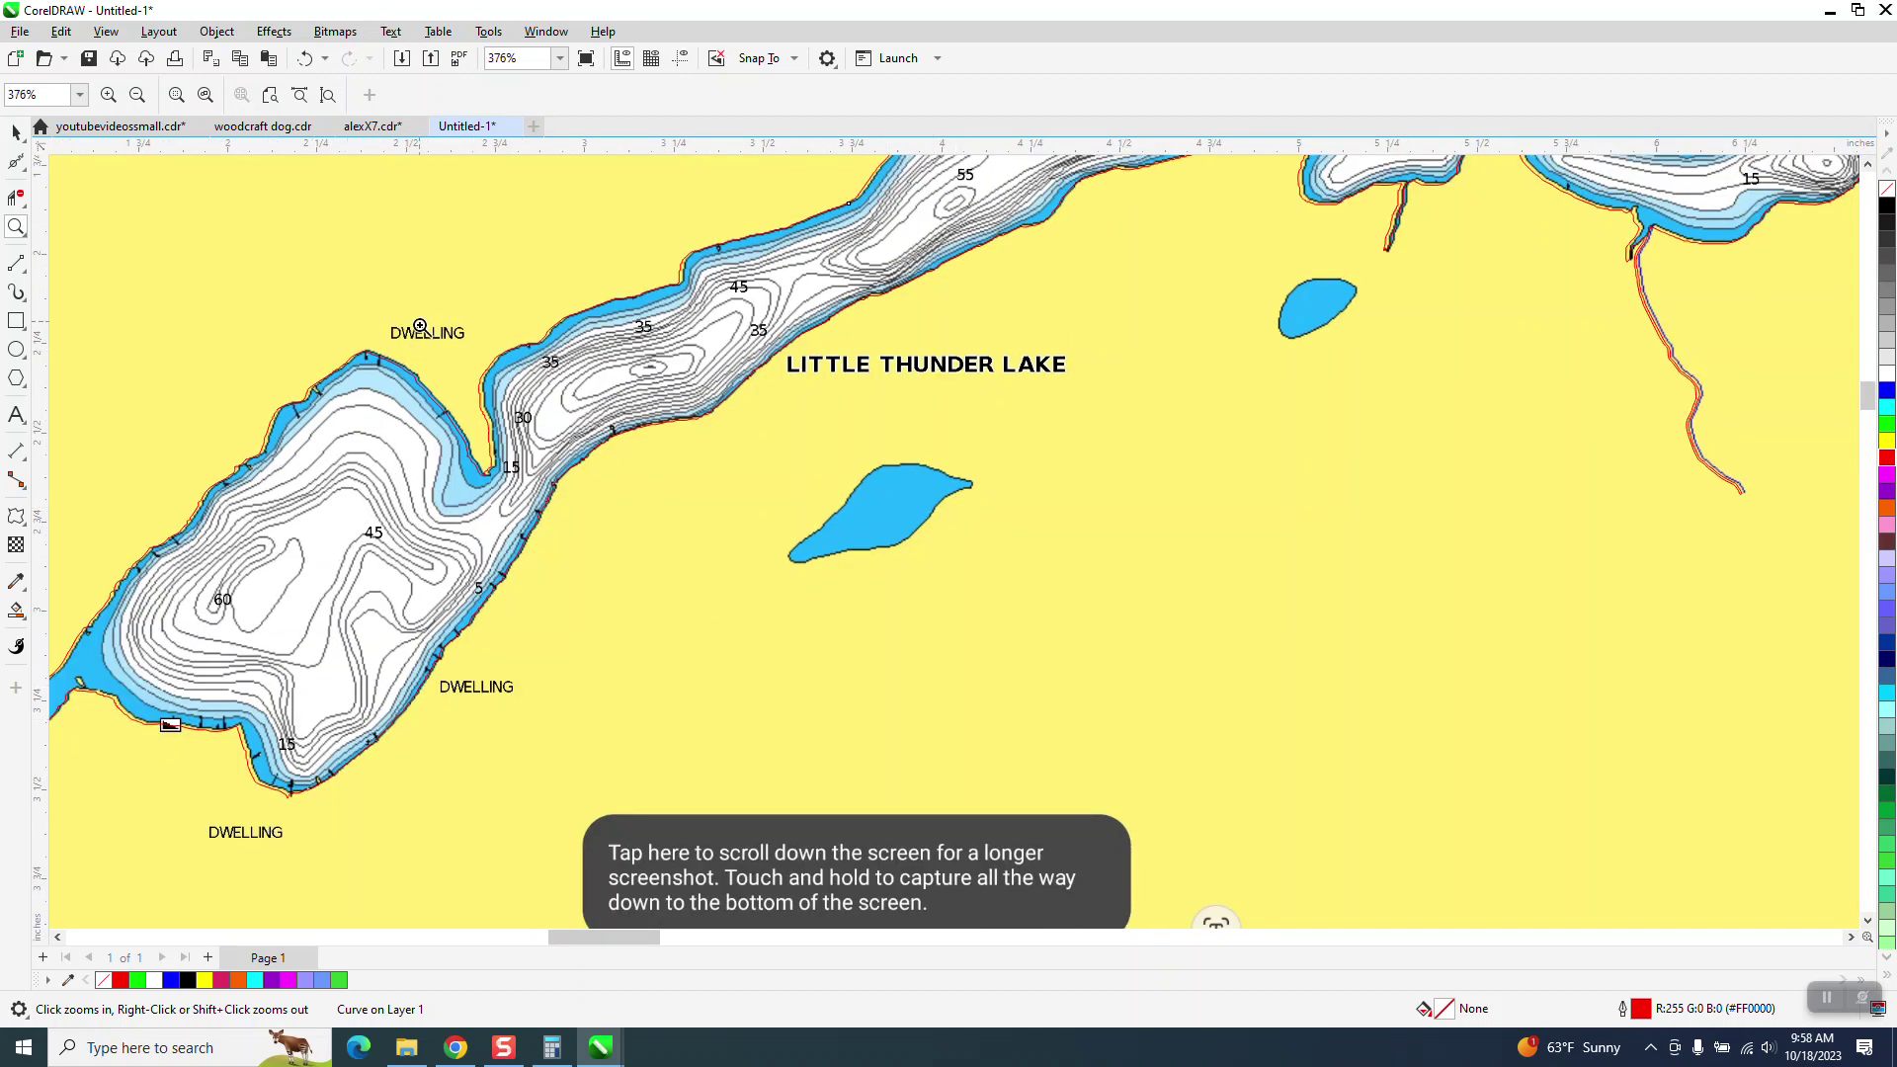
pyautogui.scroll(-3, 423, 330)
pyautogui.scroll(-2, 527, 565)
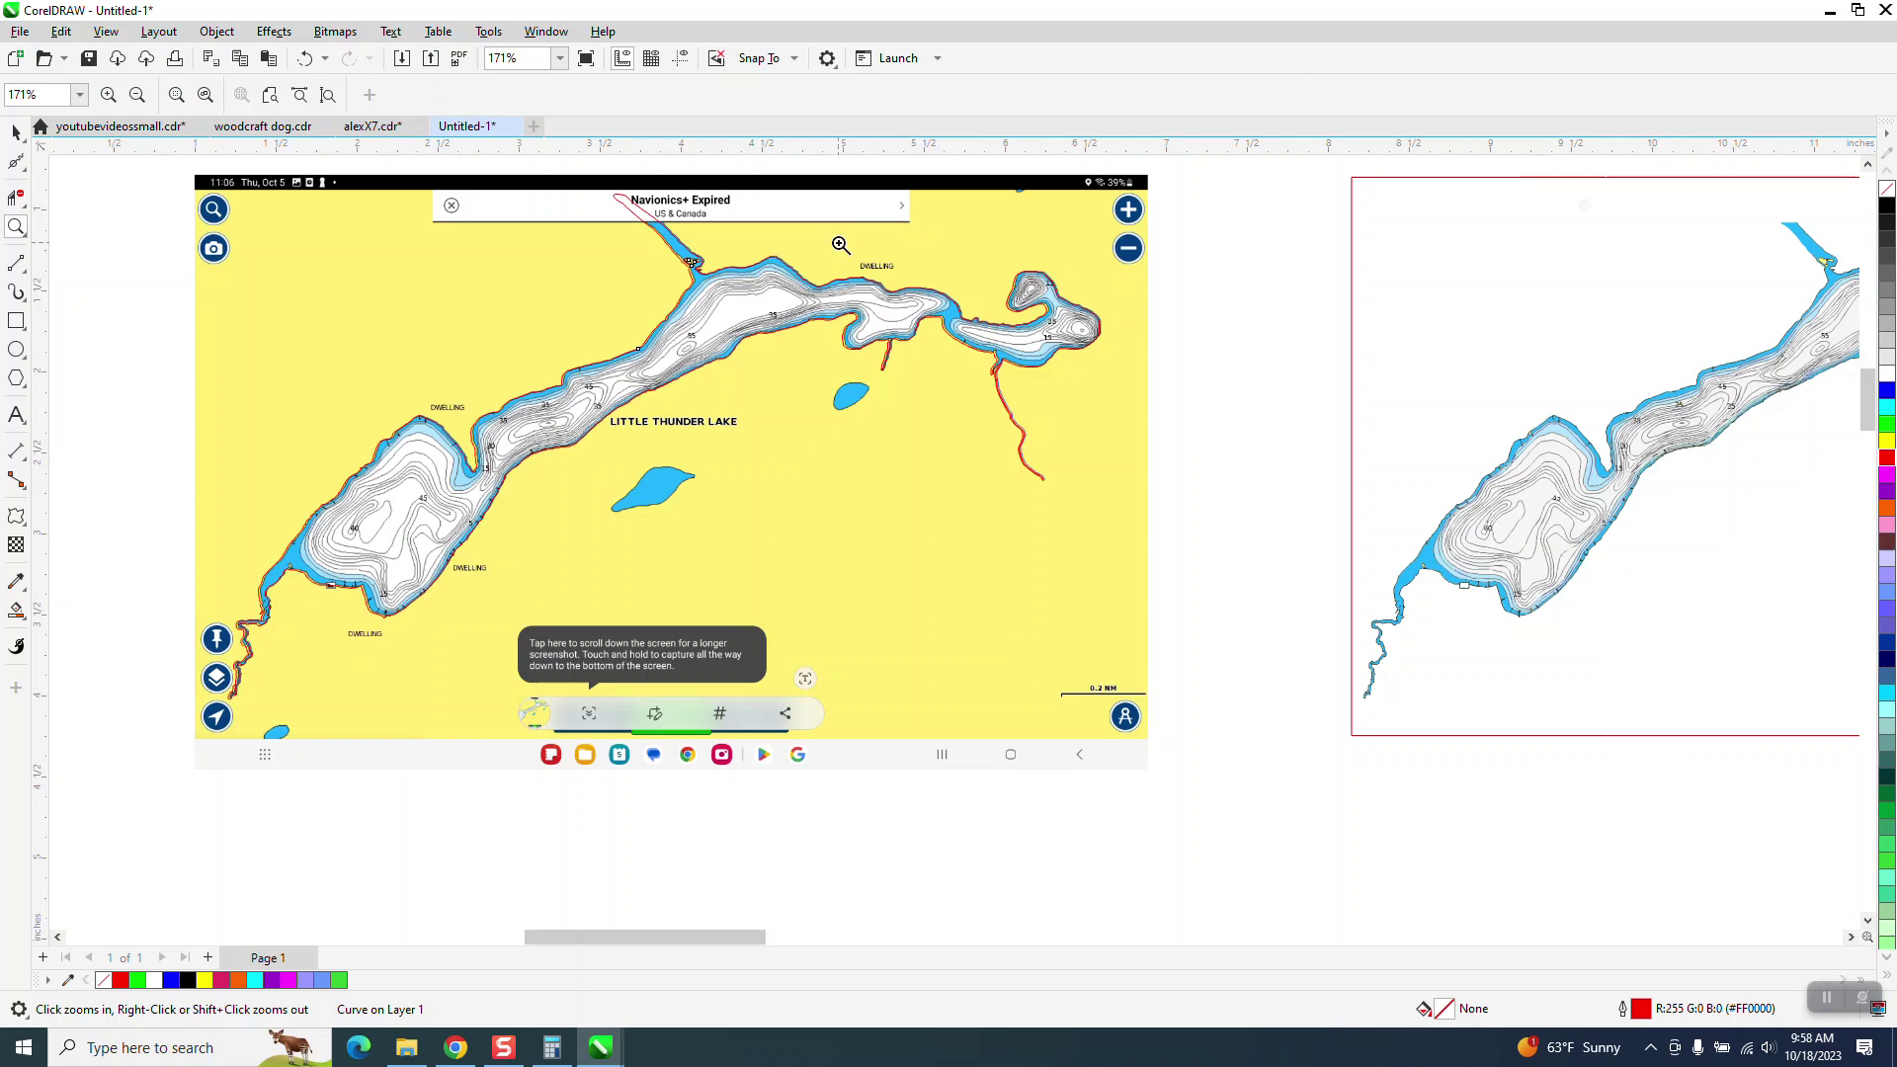
pyautogui.scroll(10, 960, 293)
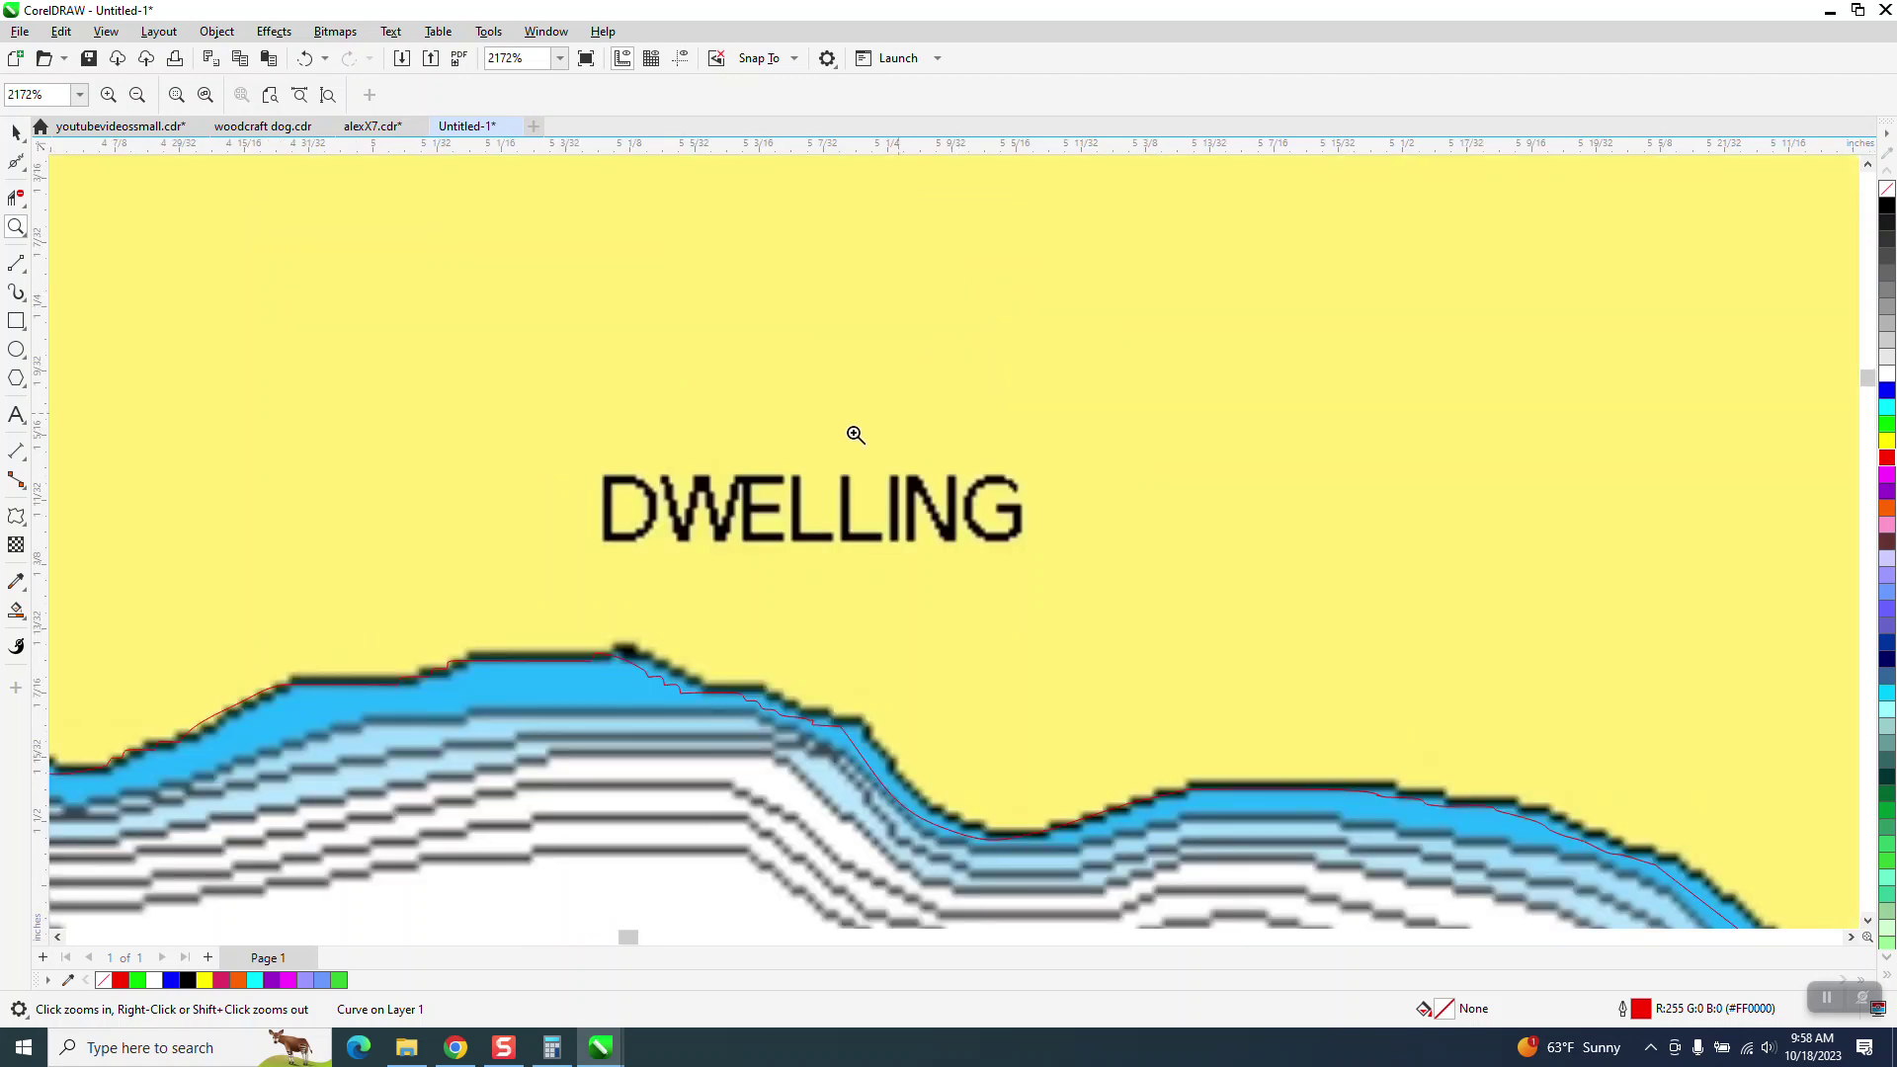
# Move the red lake outline off the yellow map screenshot into the empty space above the page, beside the other red outline
pyautogui.scroll(-4, 839, 487)
pyautogui.scroll(-7, 915, 529)
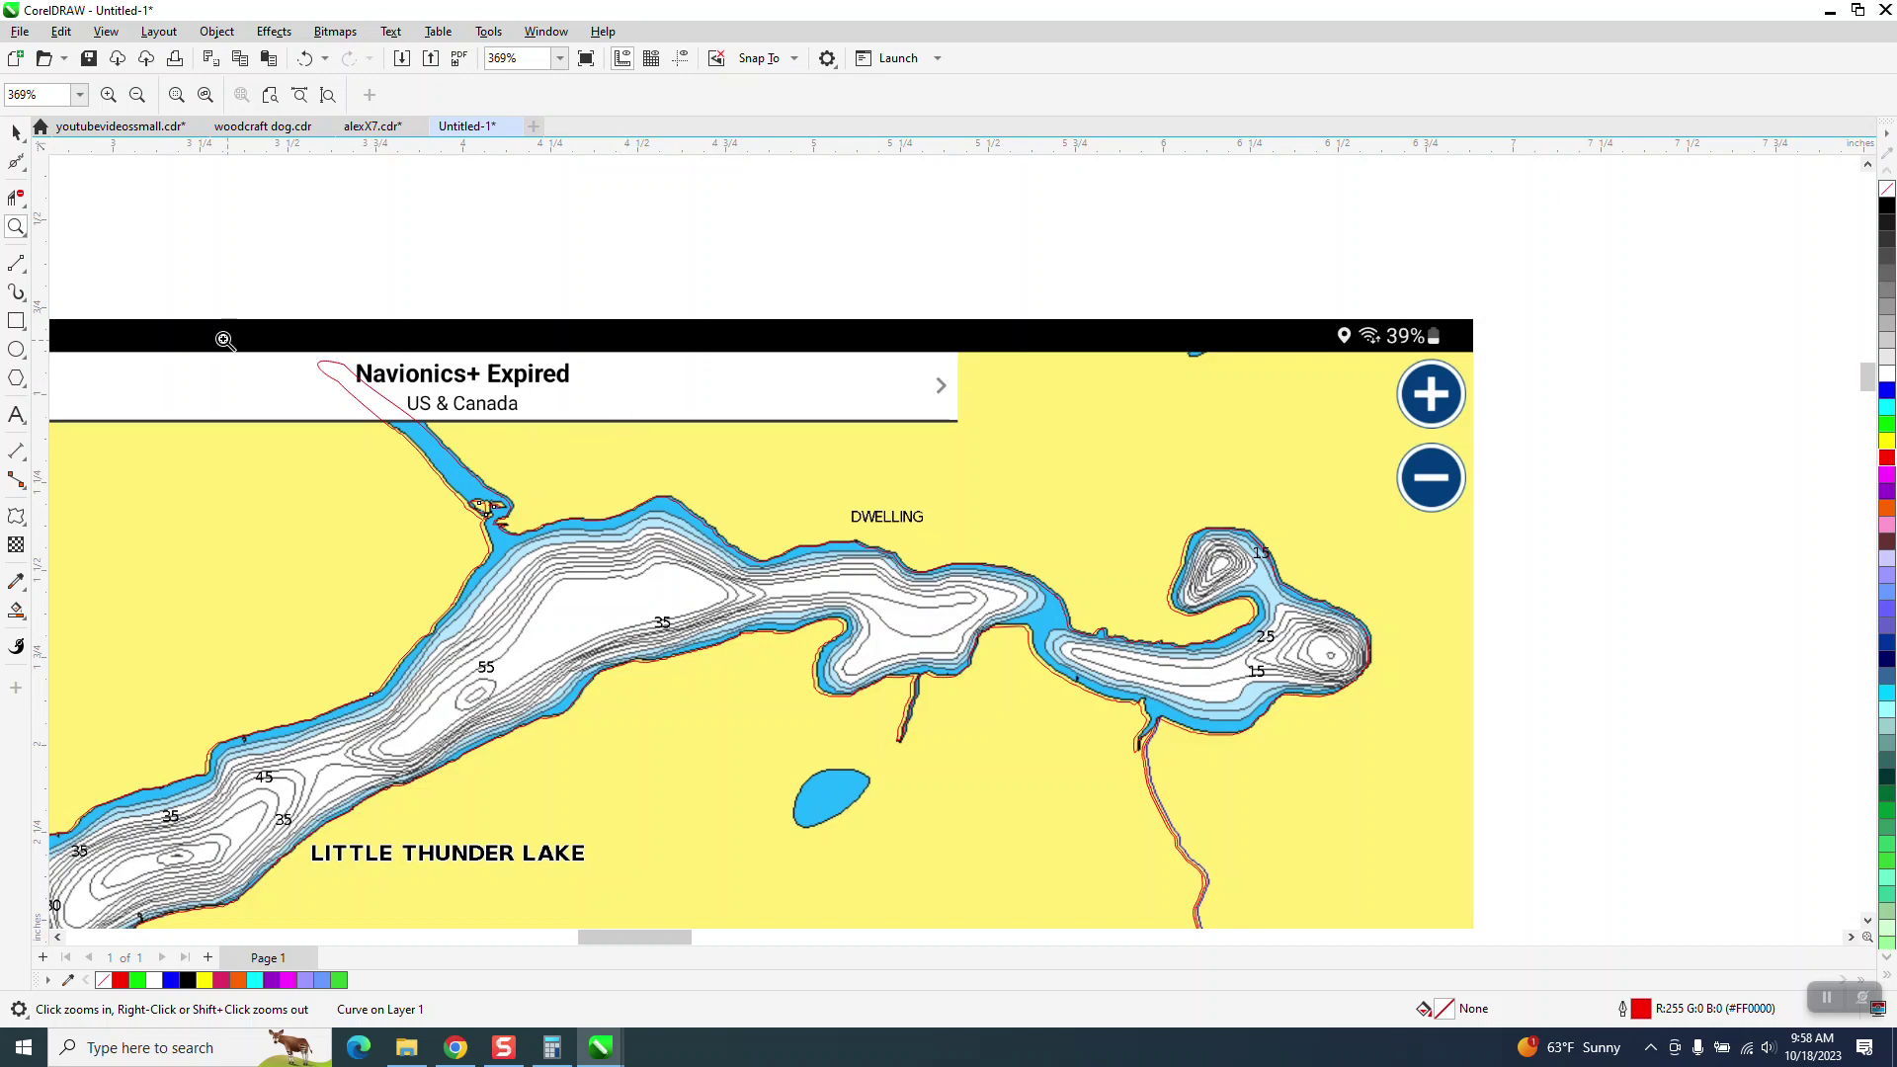
pyautogui.scroll(-3, 726, 446)
pyautogui.scroll(-6, 865, 474)
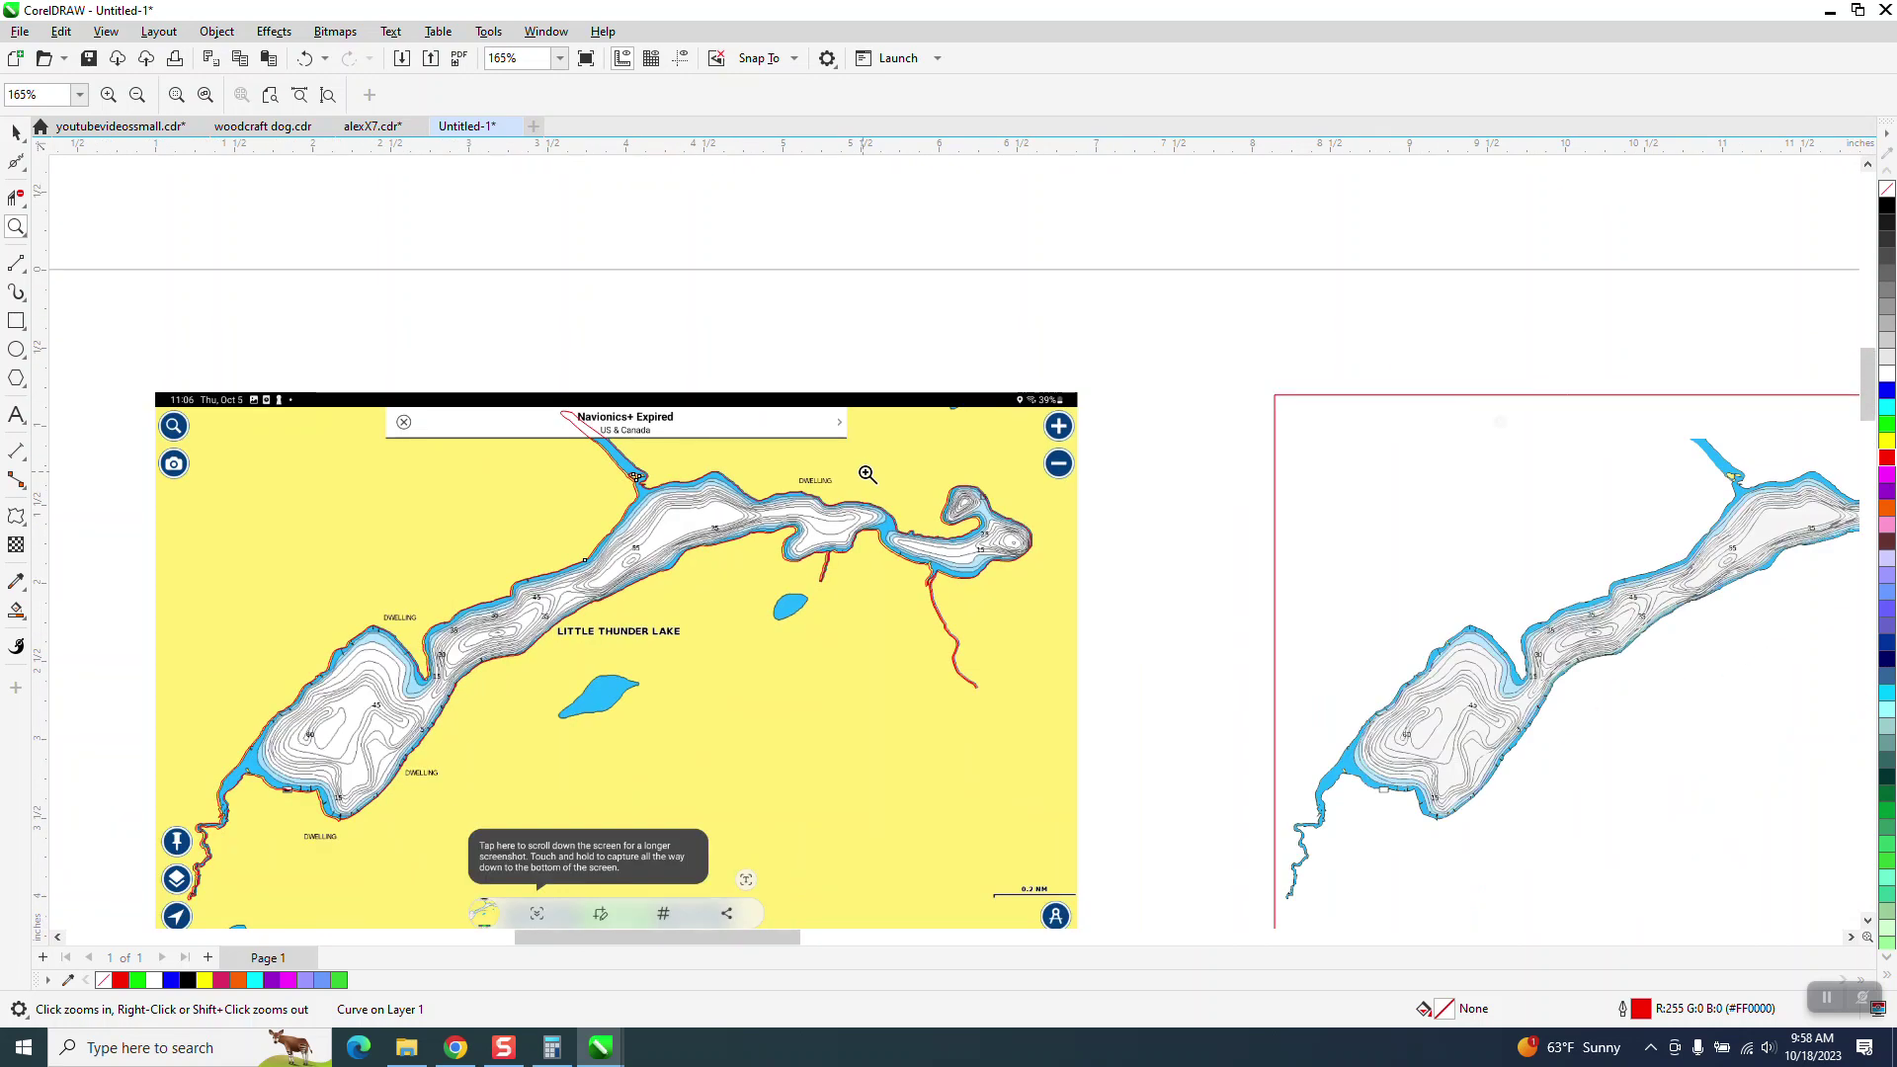
pyautogui.click(16, 133)
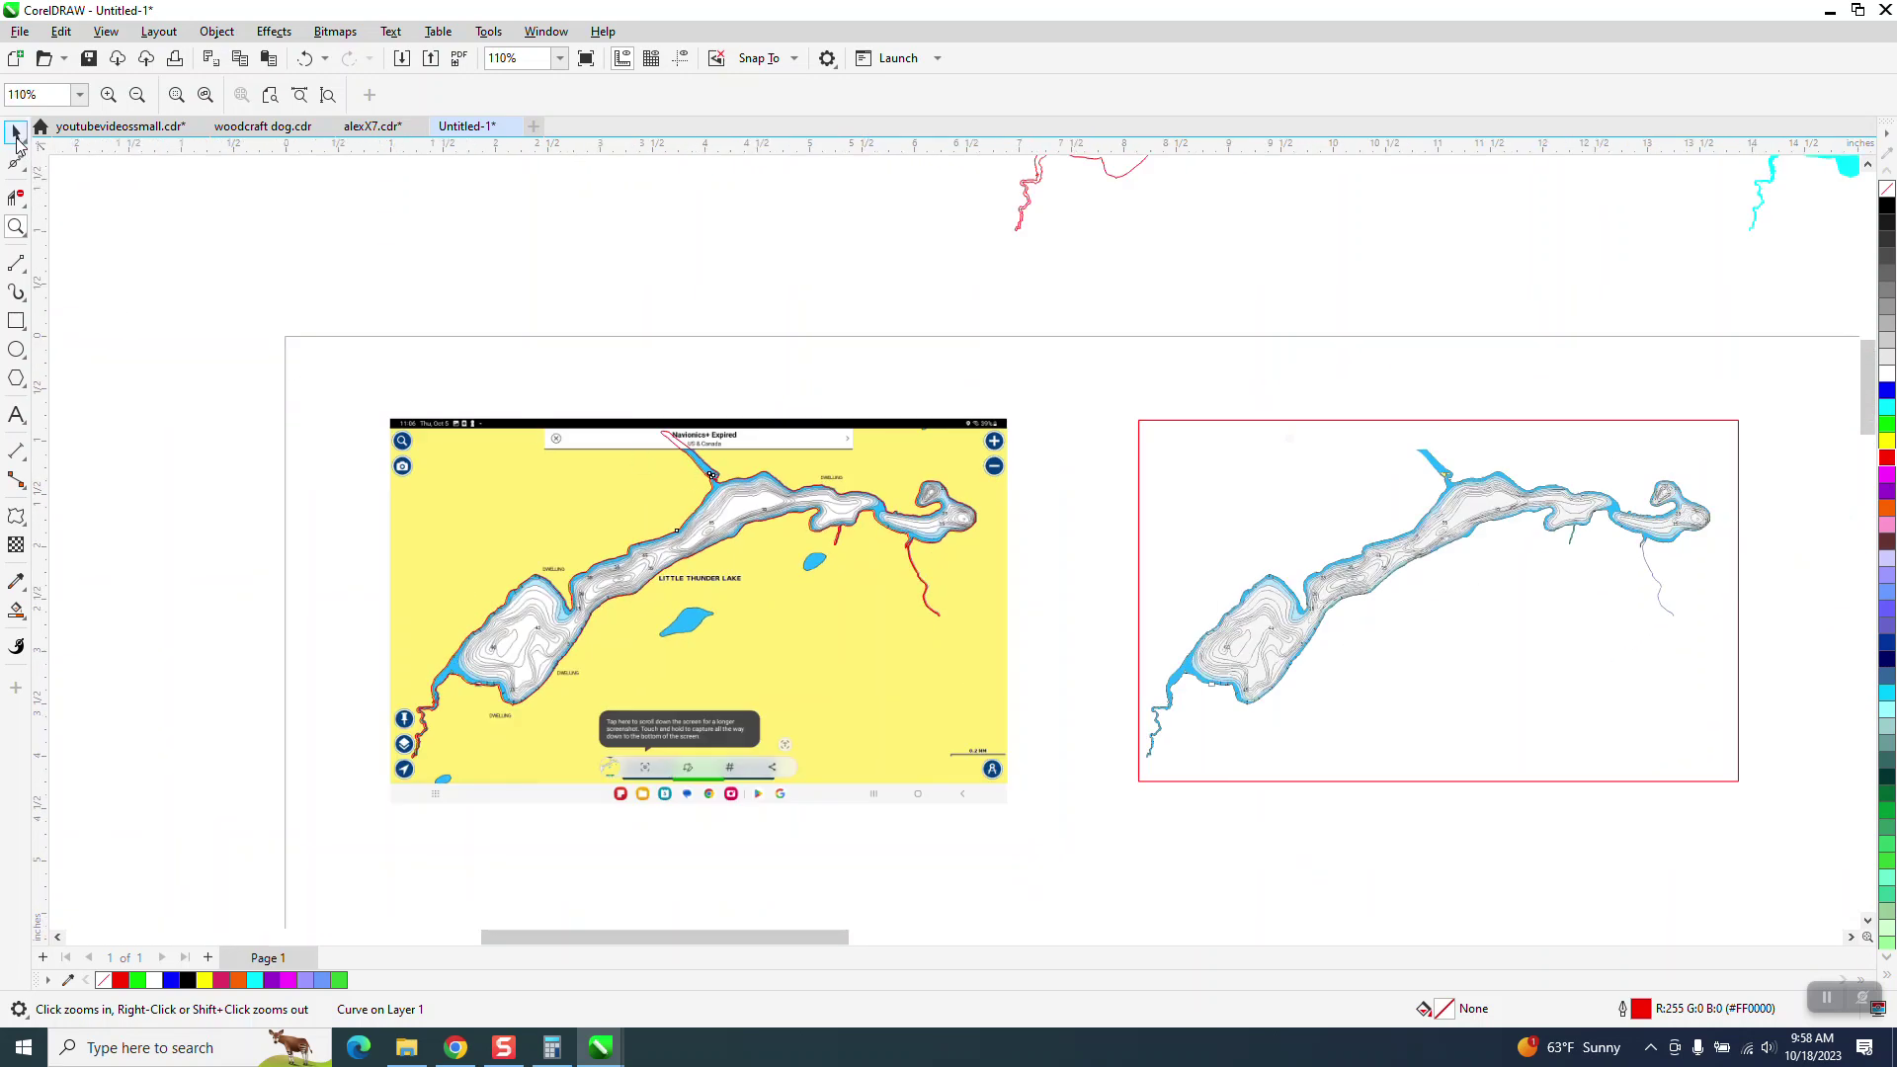
pyautogui.scroll(-5, 920, 524)
pyautogui.press('space')
pyautogui.moveTo(804, 562); pyautogui.dragTo(754, 309)
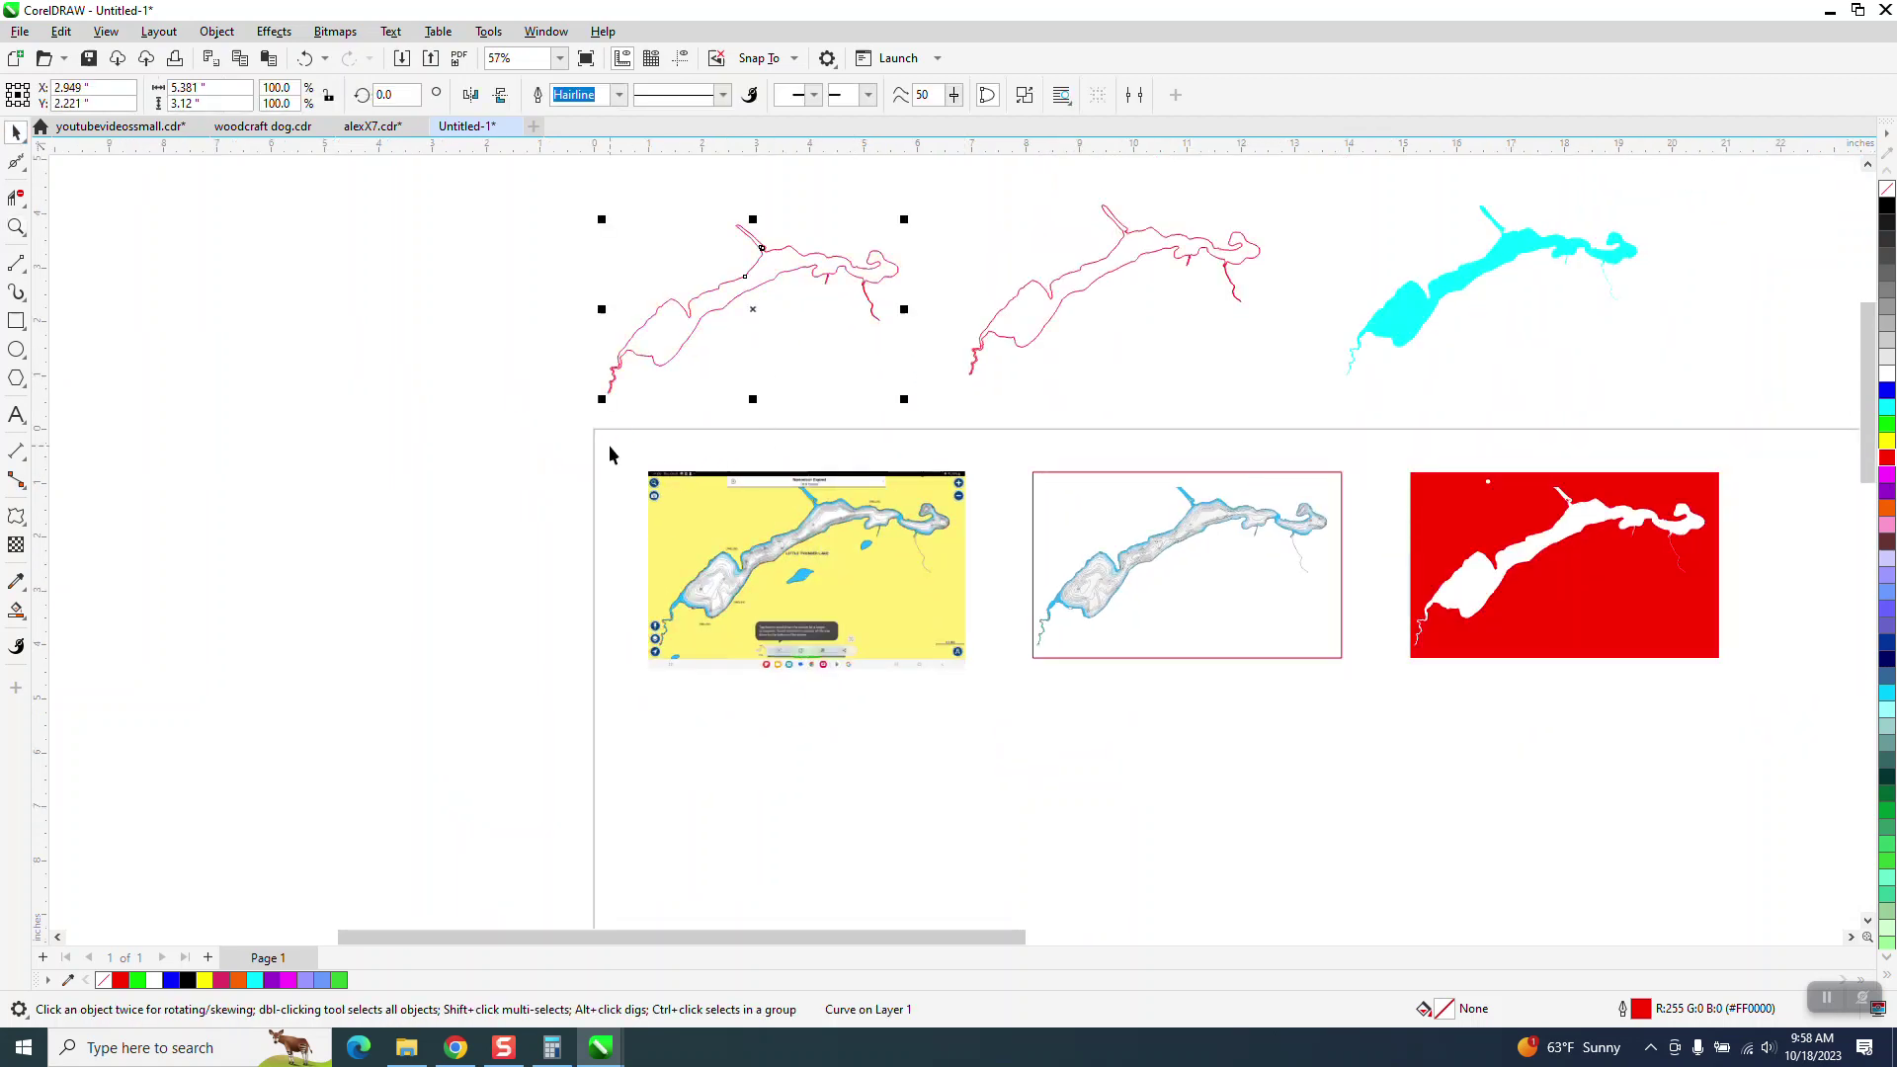
# Delete the framed contour tracing and the red block with the lake cutout, keeping the yellow map screenshot
pyautogui.moveTo(557, 457)
pyautogui.mouseDown()
pyautogui.moveTo(721, 608)
pyautogui.moveTo(790, 604)
pyautogui.mouseUp()
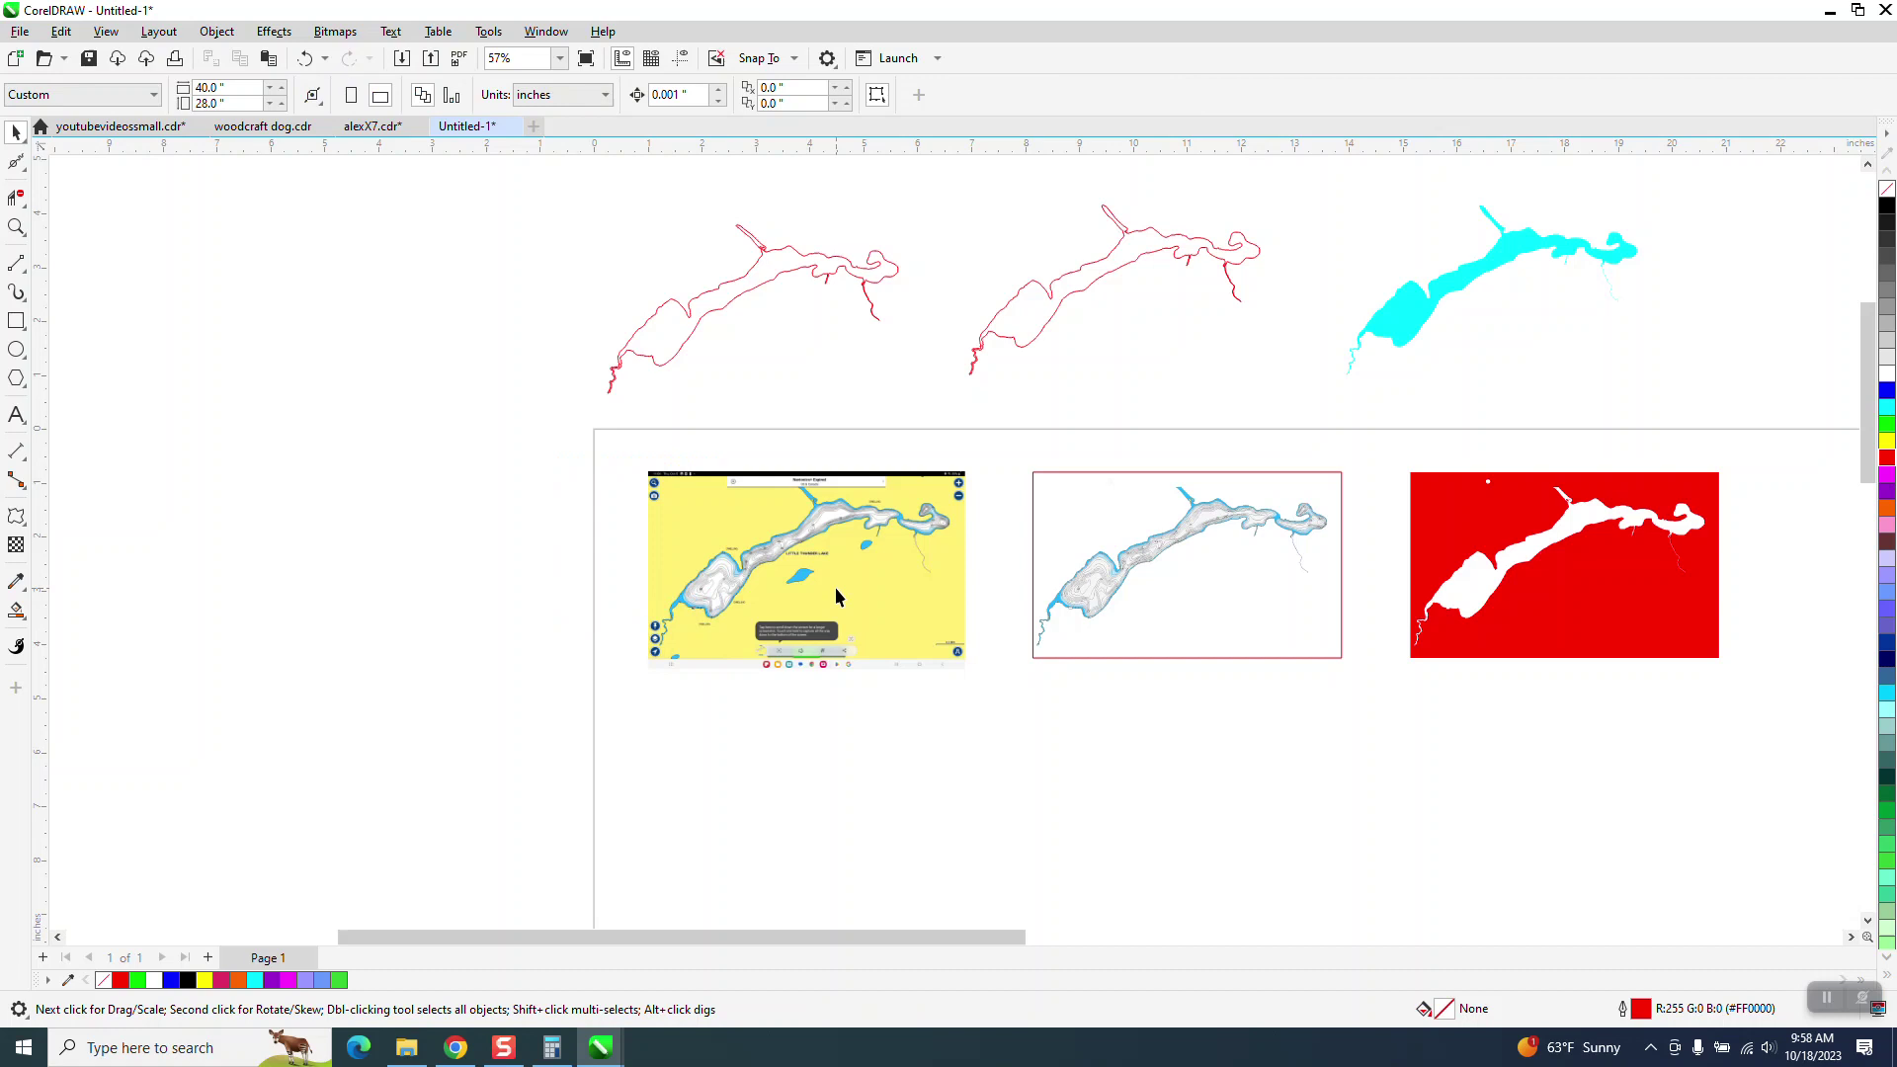
pyautogui.moveTo(1043, 494); pyautogui.dragTo(1845, 690)
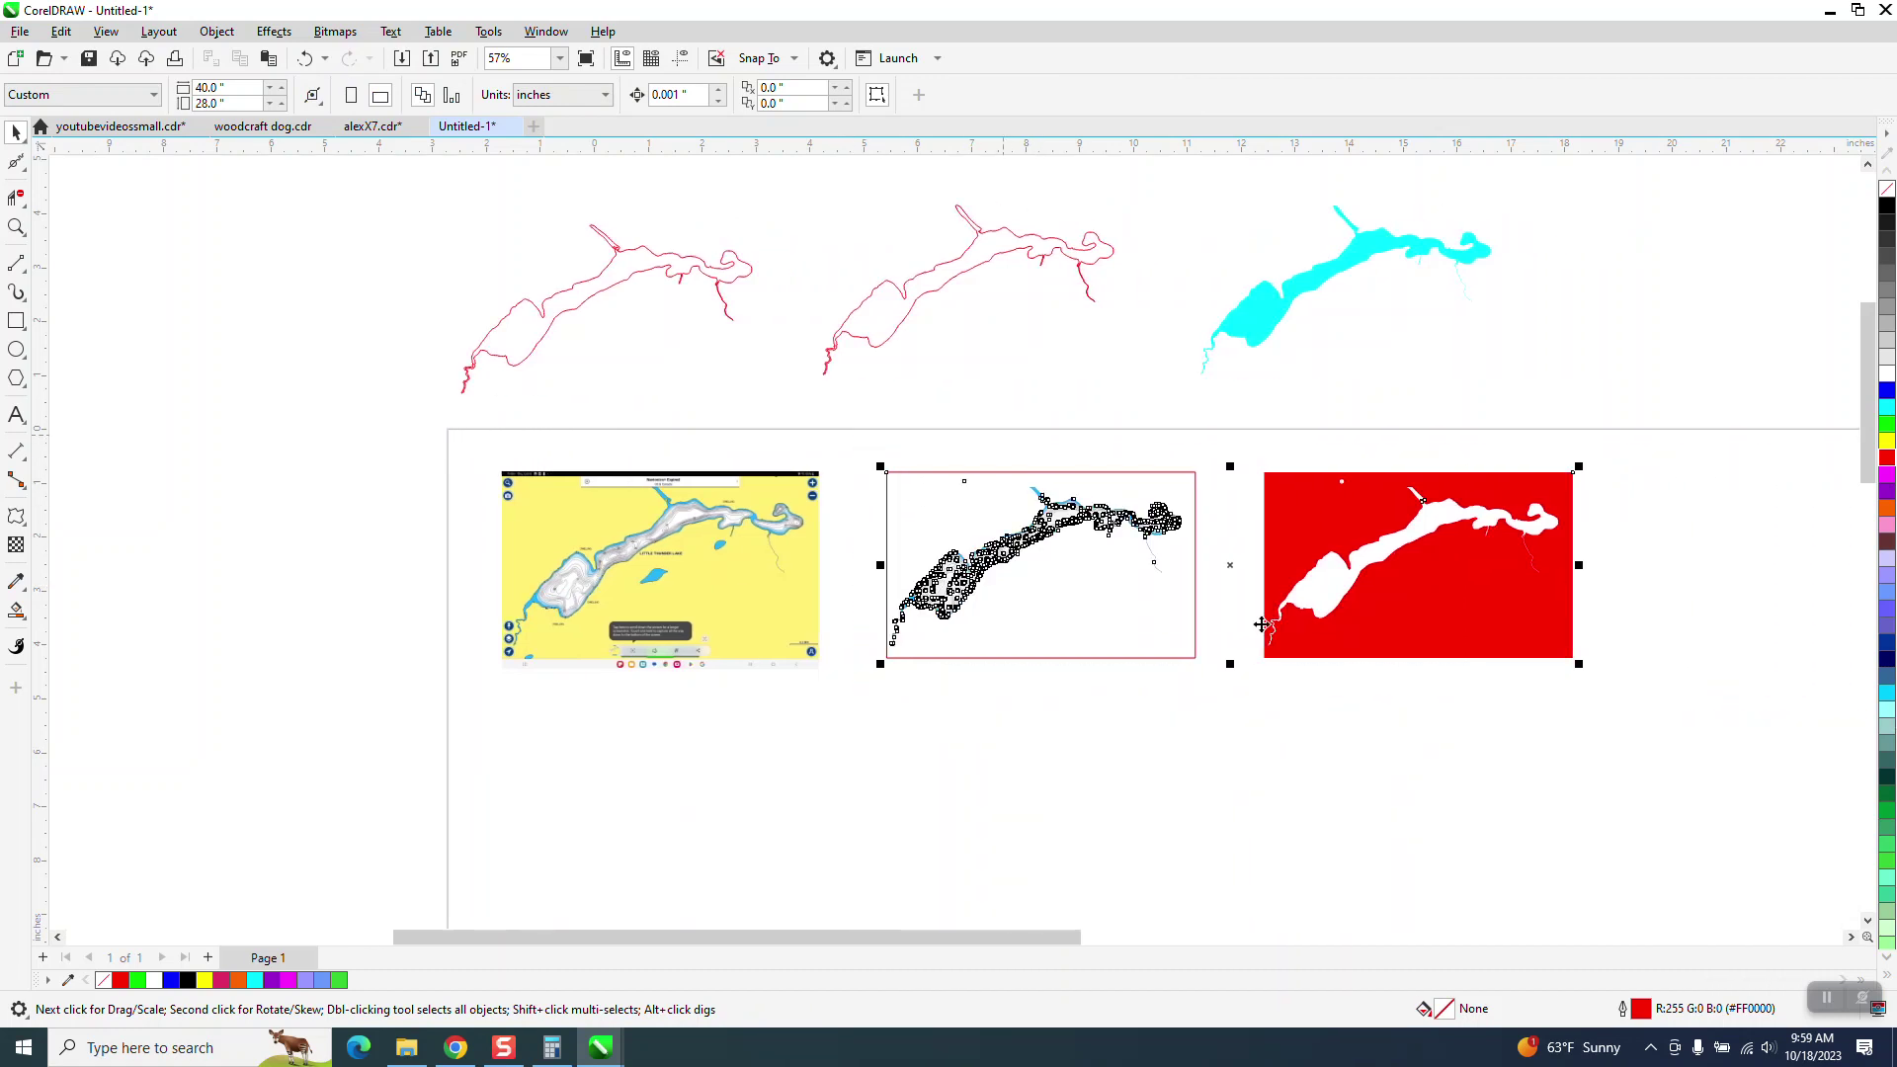
pyautogui.press('Delete')
# Move the cyan filled lake shape next to the first red outline, slightly above it, for a close comparison
pyautogui.moveTo(1301, 292)
pyautogui.mouseDown()
pyautogui.moveTo(633, 383)
pyautogui.moveTo(403, 303)
pyautogui.moveTo(515, 242)
pyautogui.mouseUp()
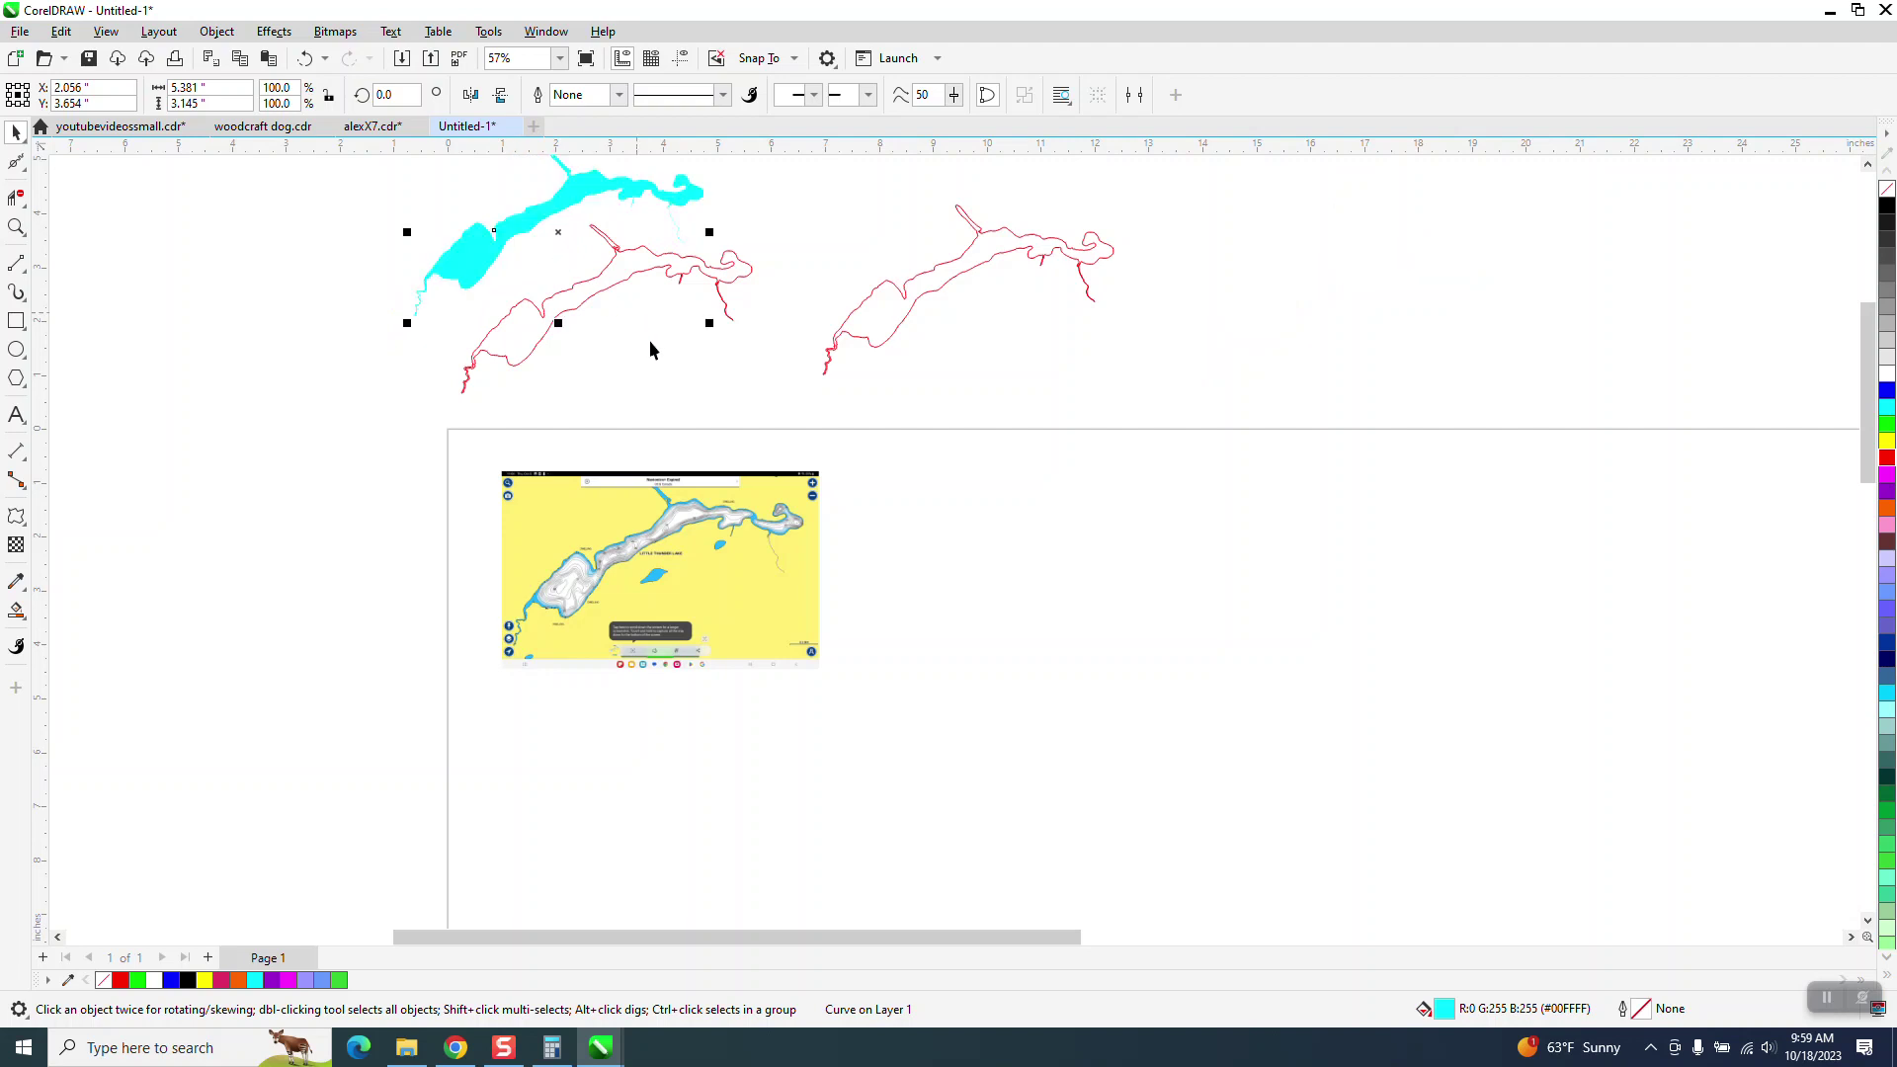
pyautogui.click(15, 226)
pyautogui.moveTo(408, 227); pyautogui.dragTo(698, 402)
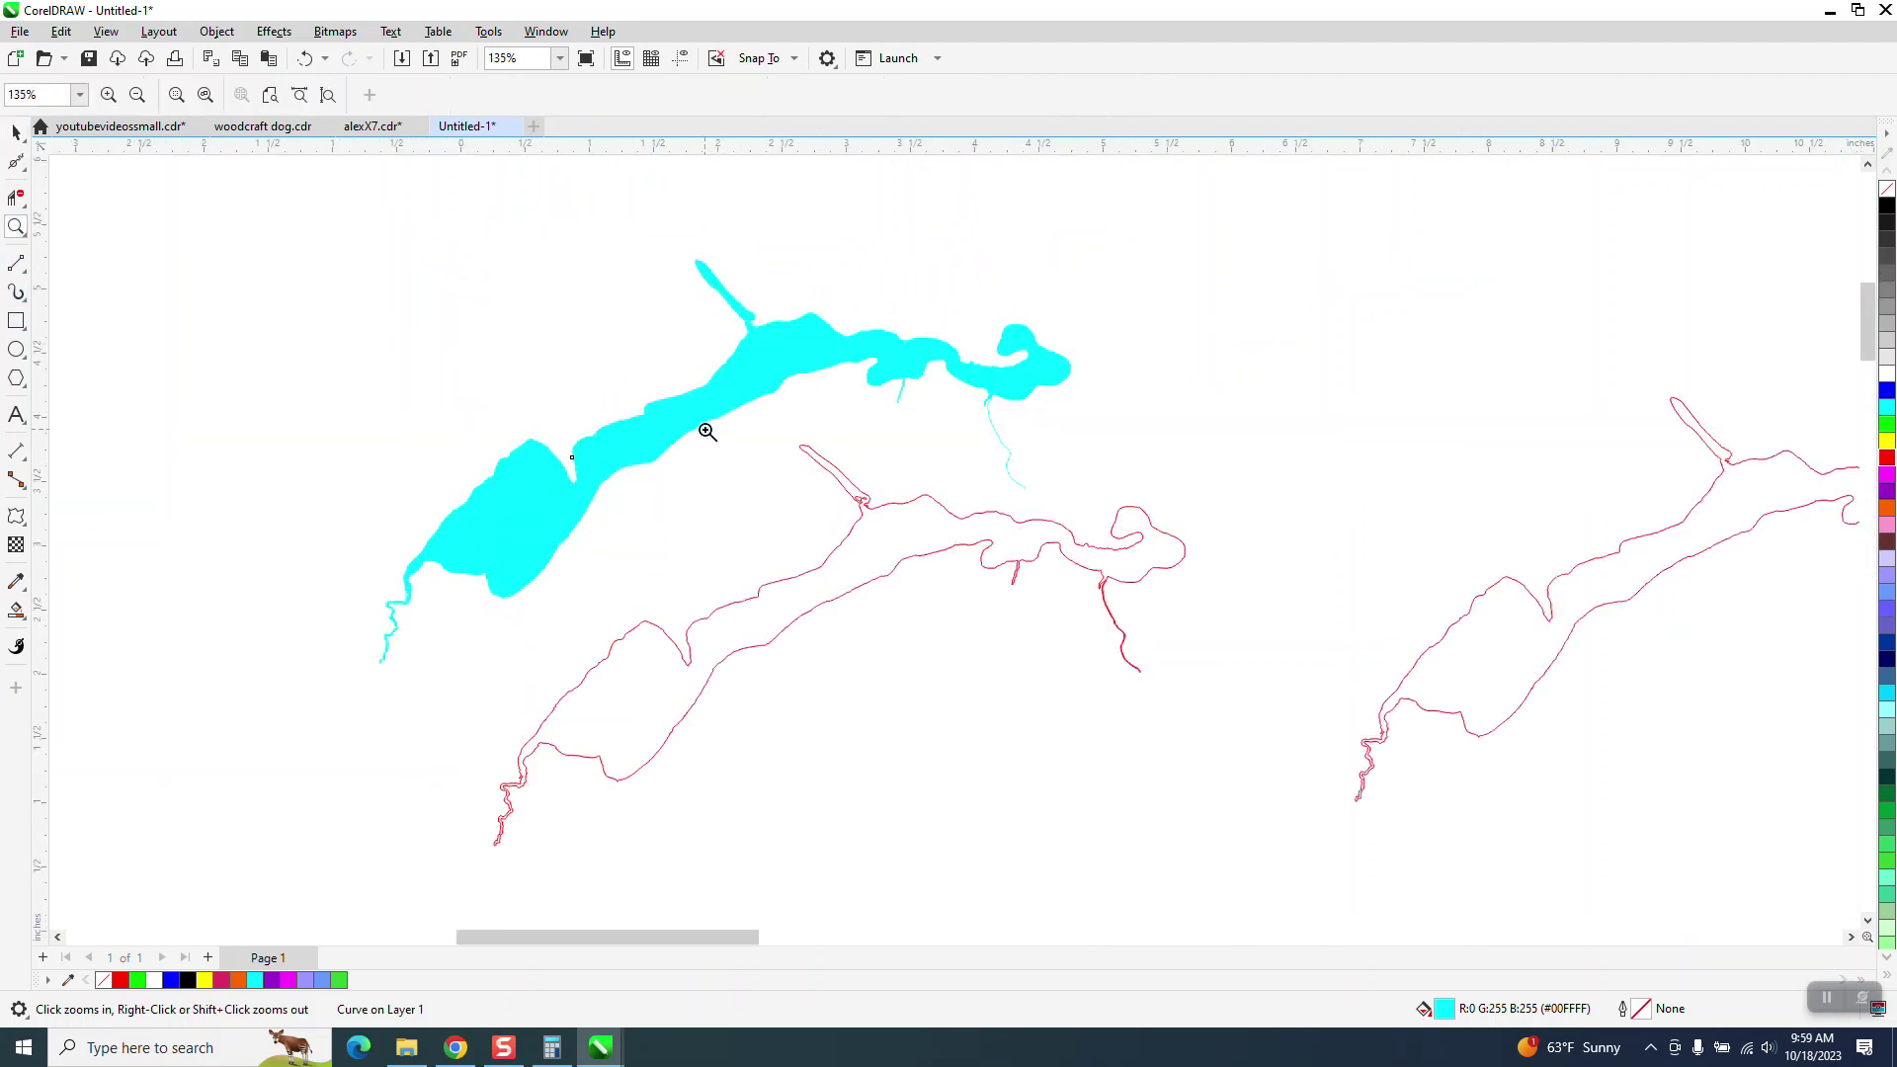